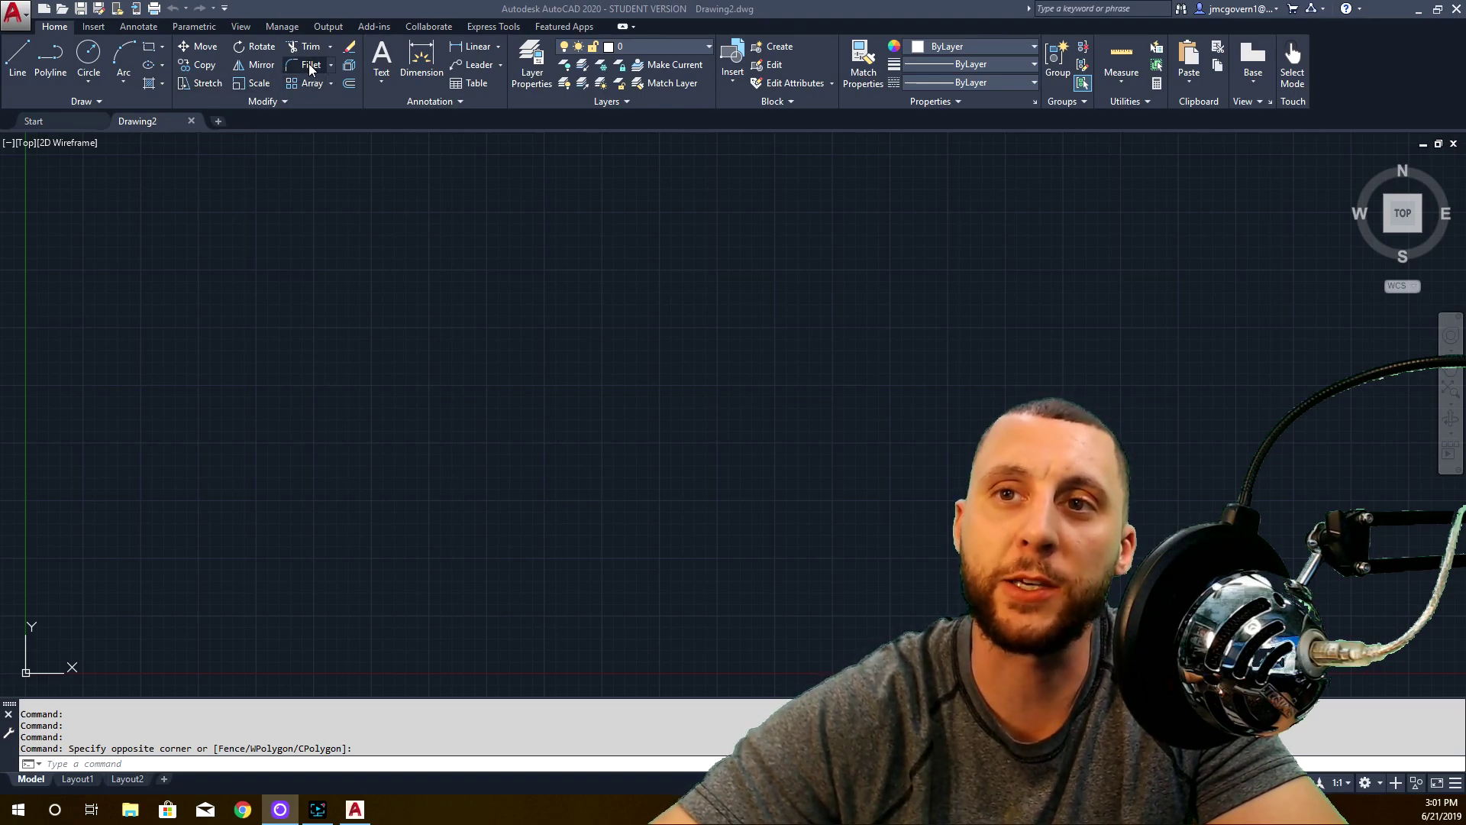
left_click(330, 66)
left_click(332, 66)
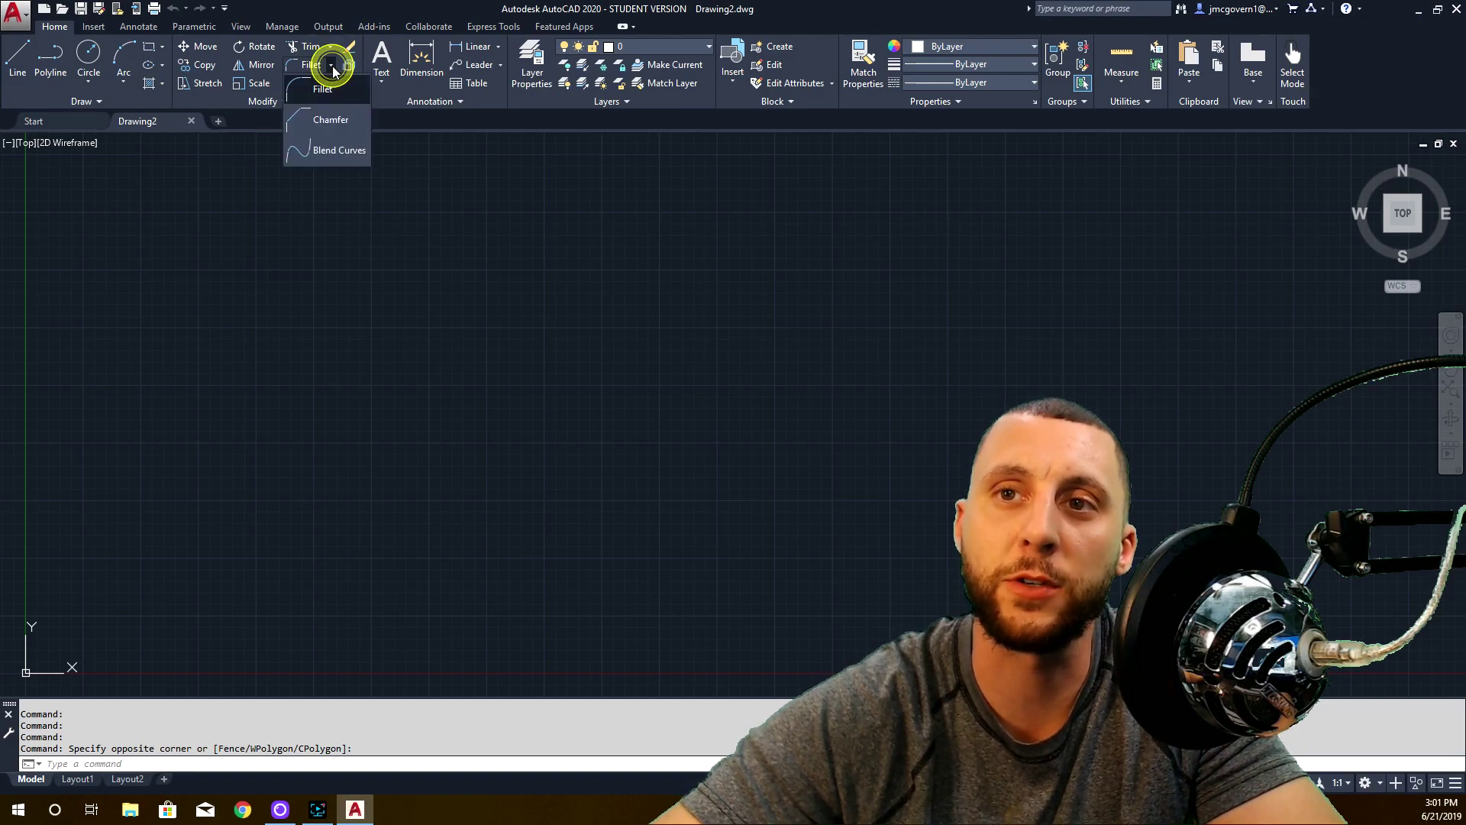
left_click(433, 174)
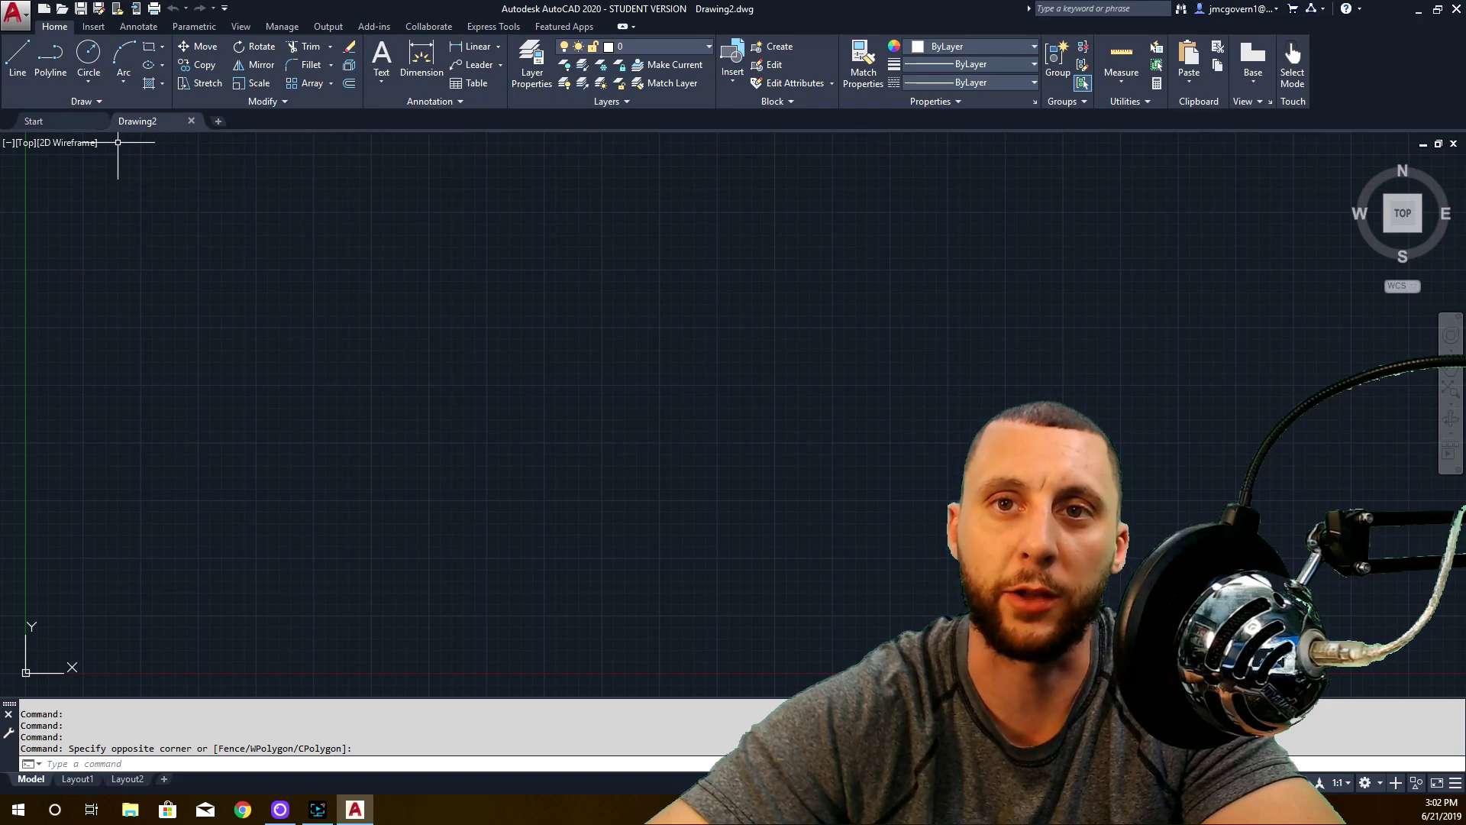
left_click(88, 87)
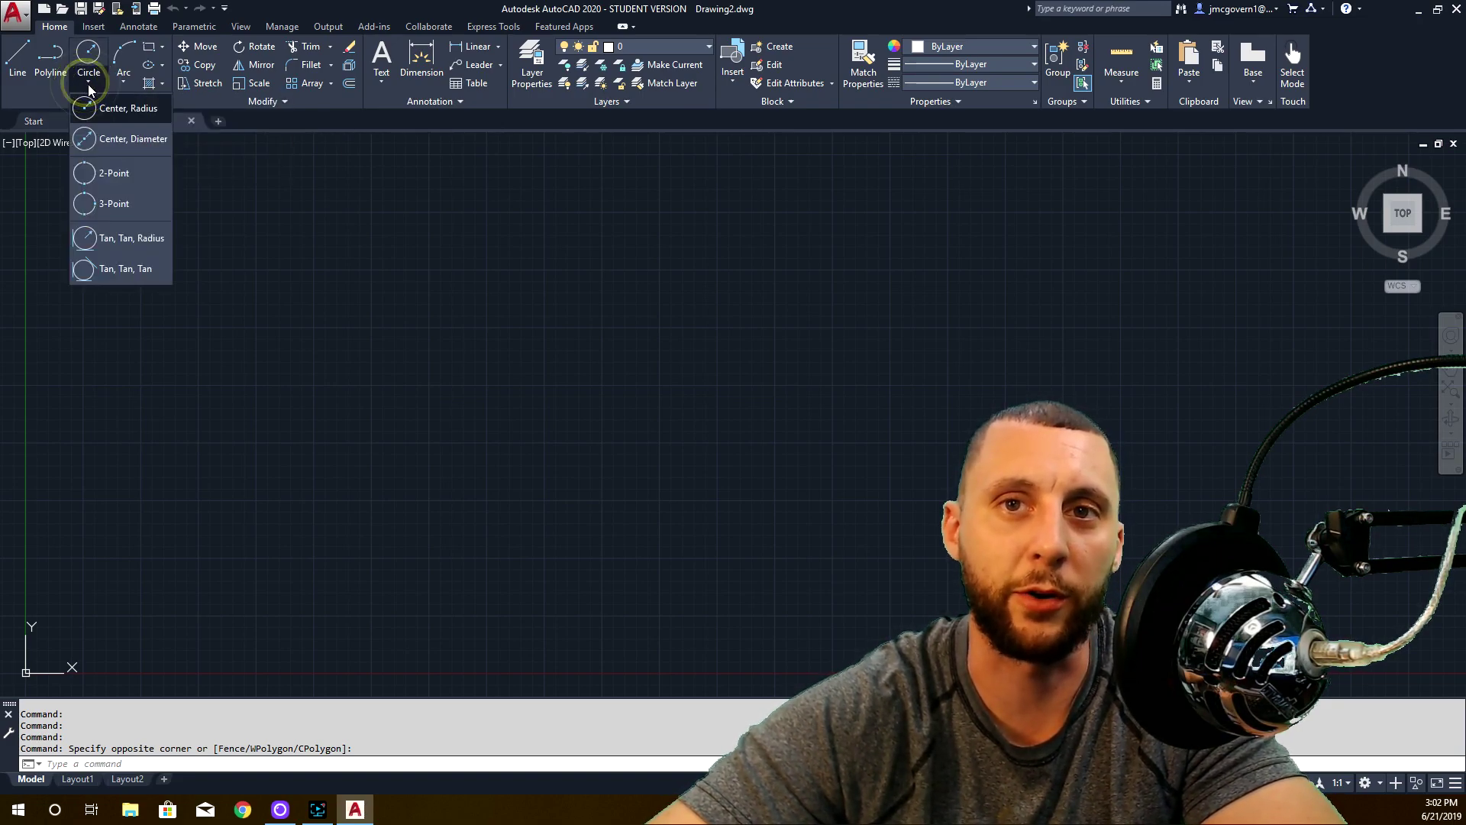
left_click(131, 108)
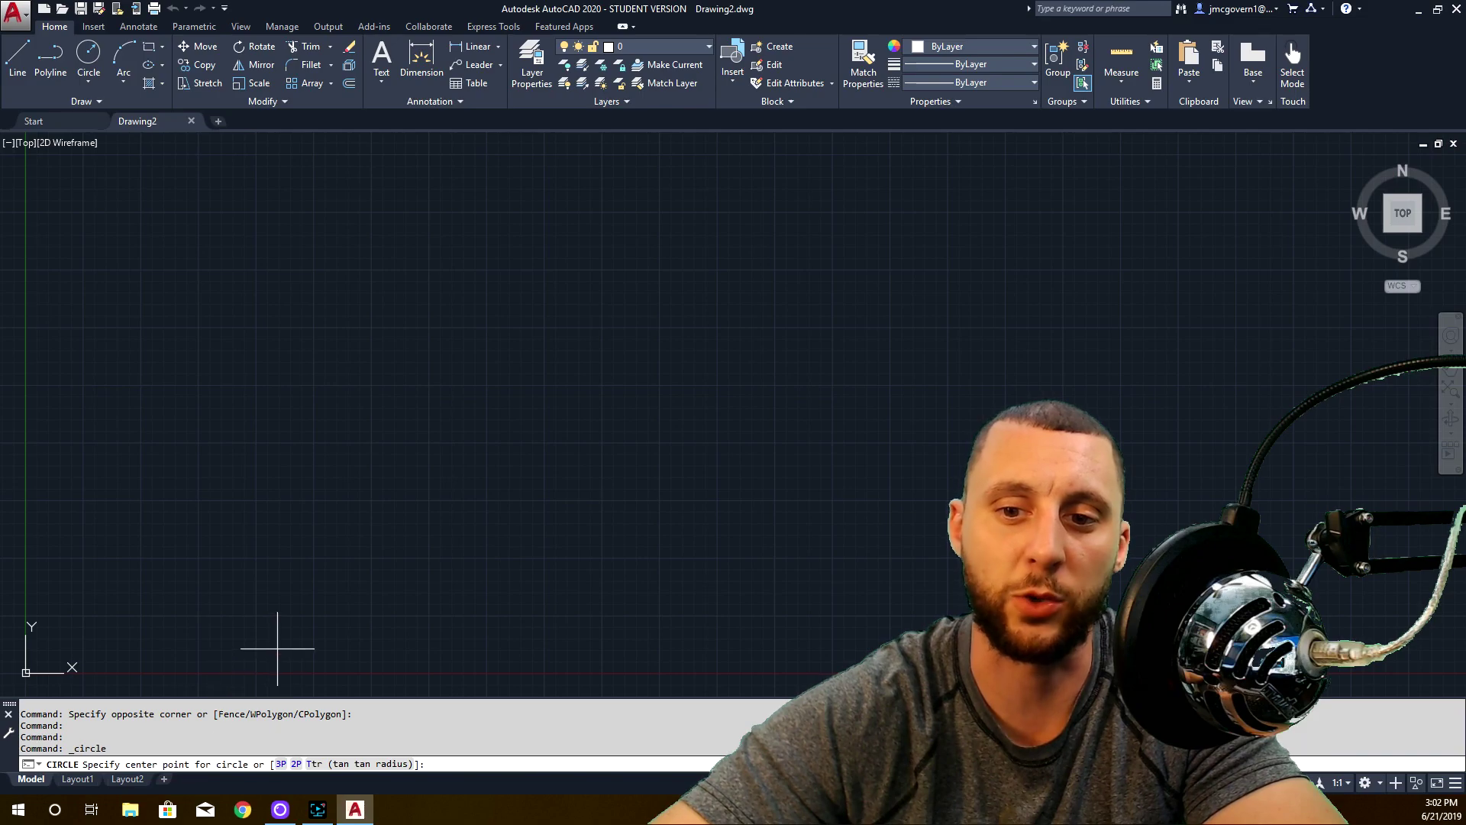
type("5,5")
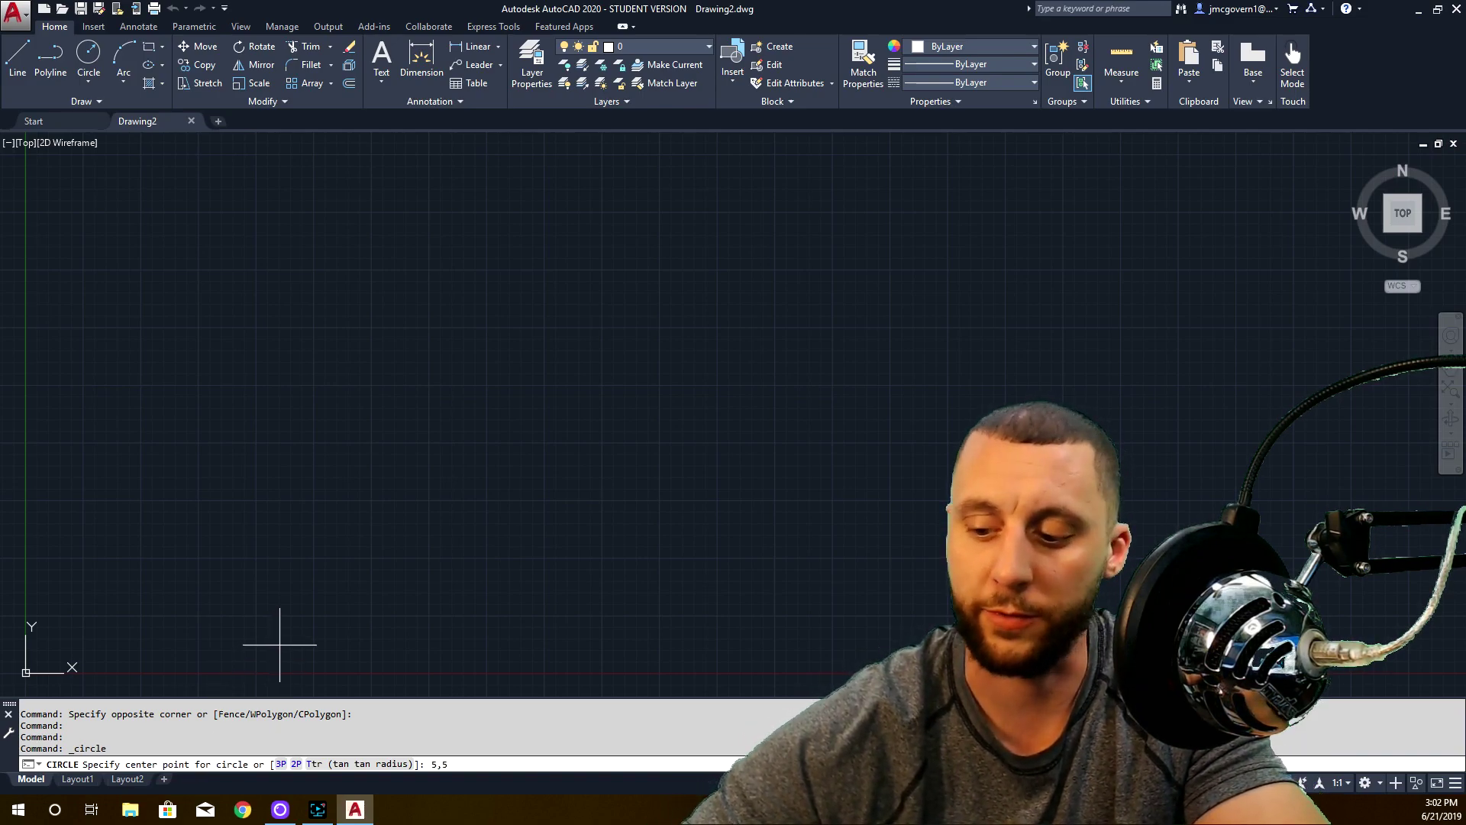
key("Return")
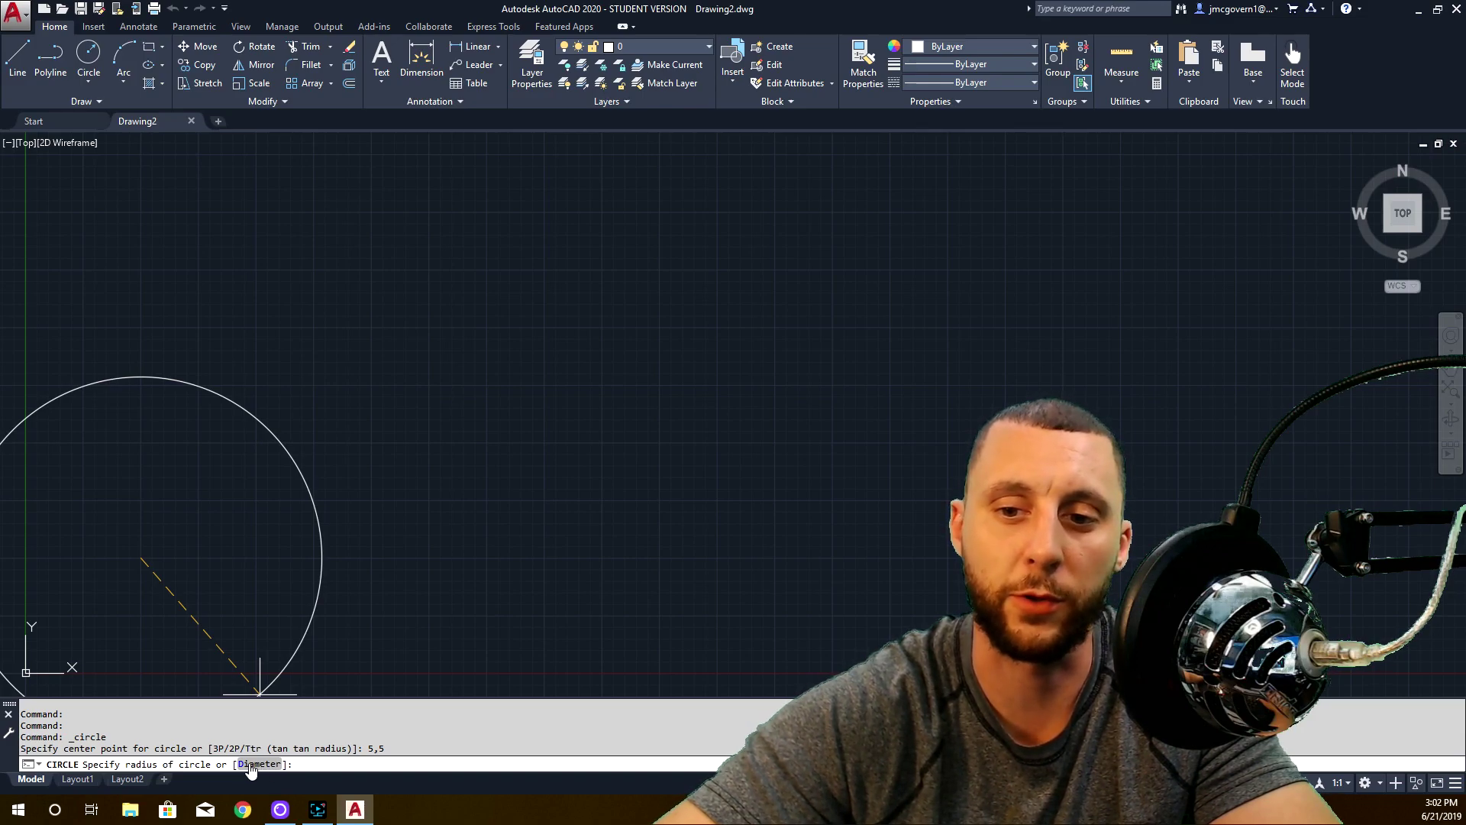
key("Escape")
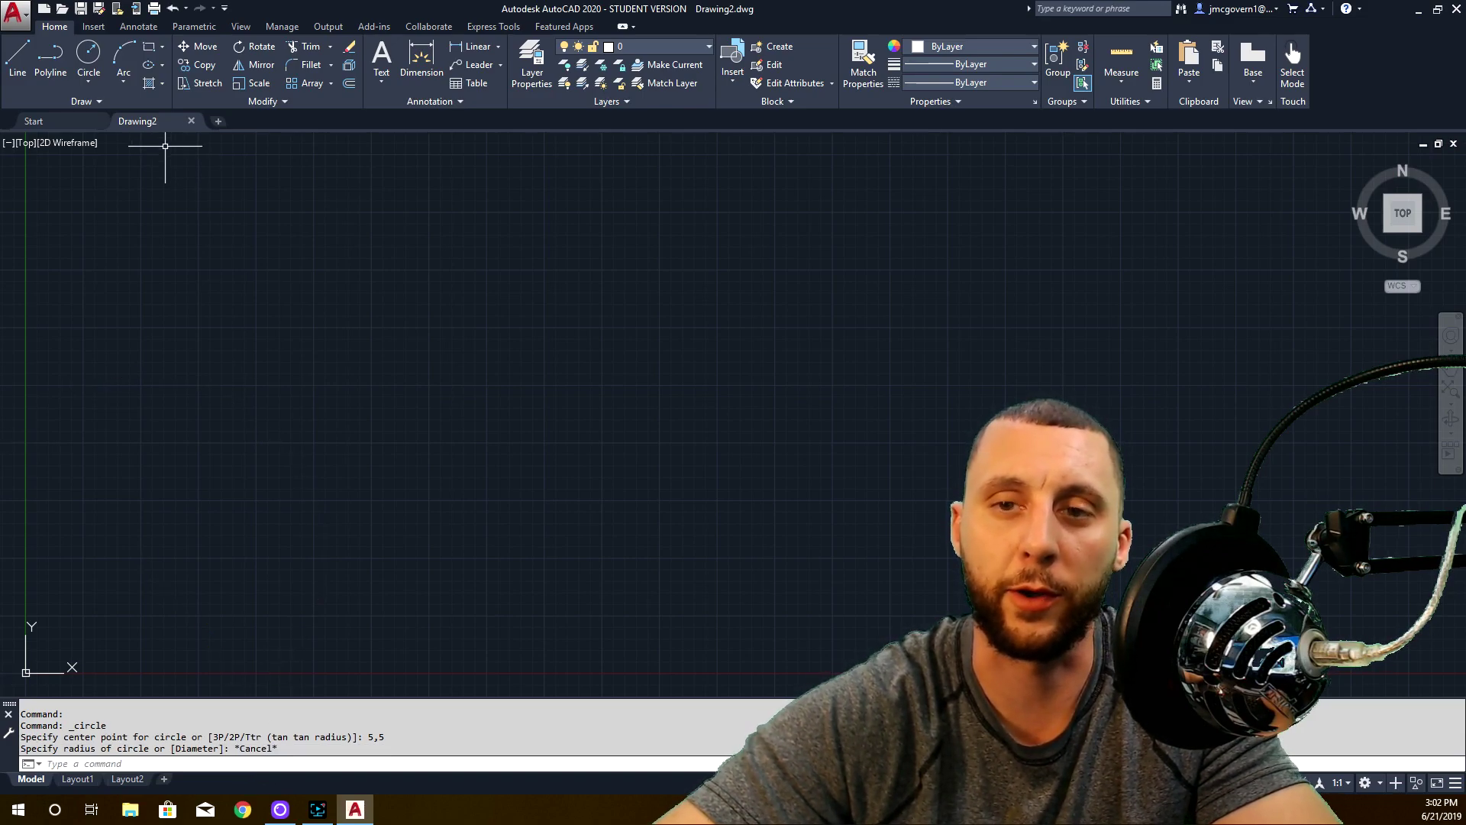
left_click(89, 83)
left_click(126, 132)
left_click(335, 342)
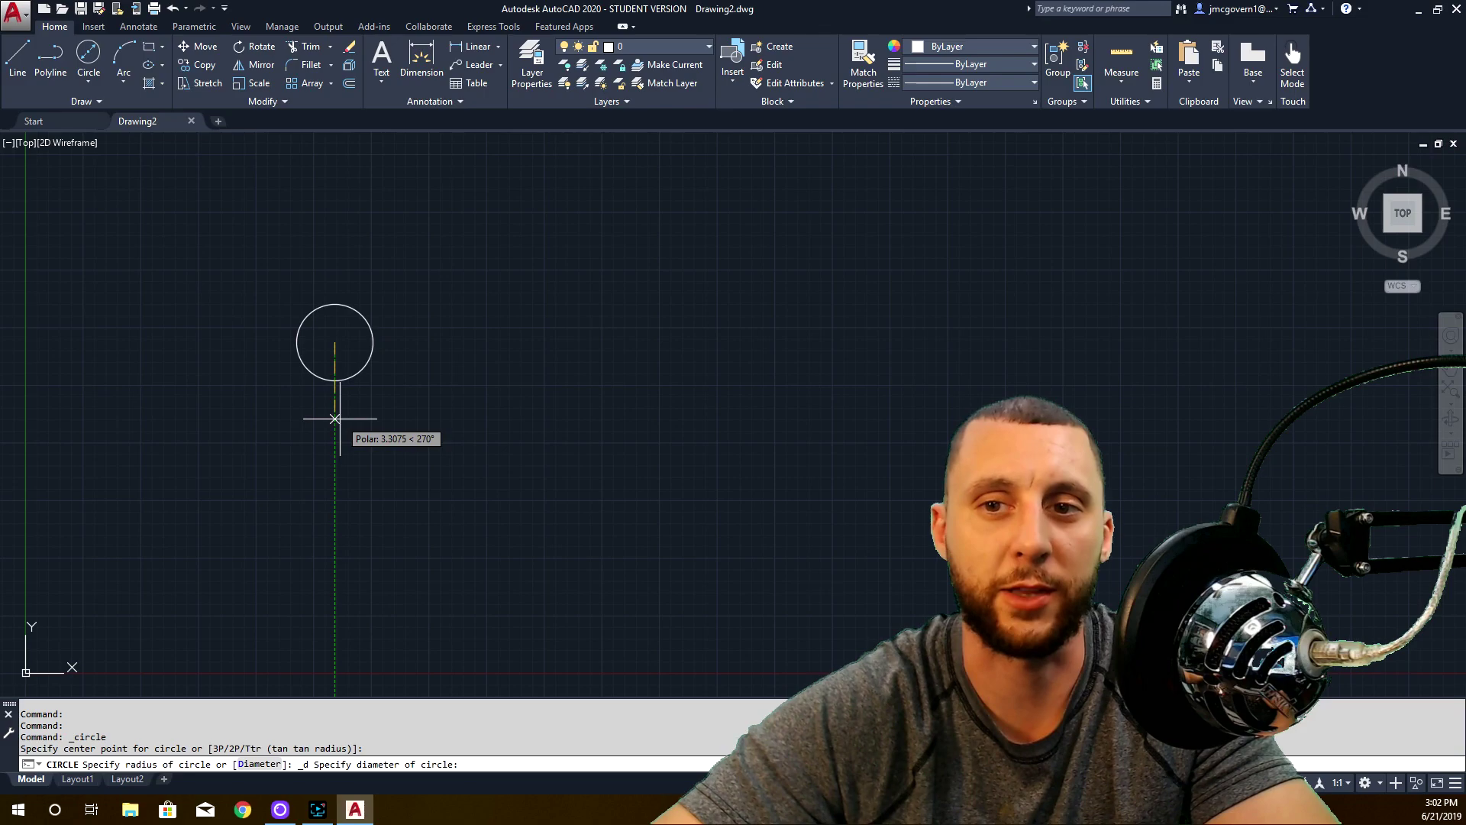
key("Escape")
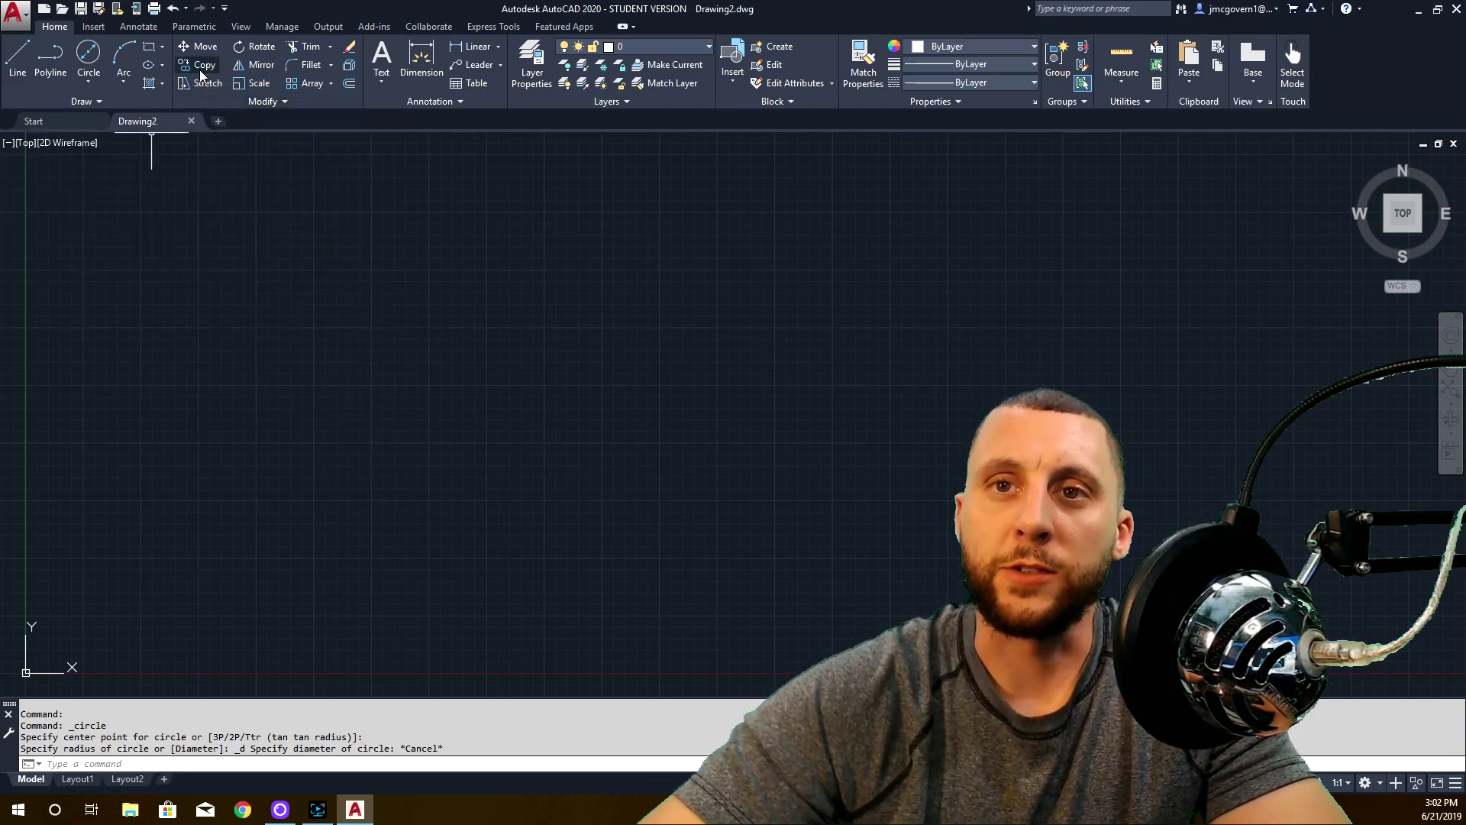
- Draw a rectangle with its first corner at 0,0 and its opposite corner at 10,7
left_click(149, 49)
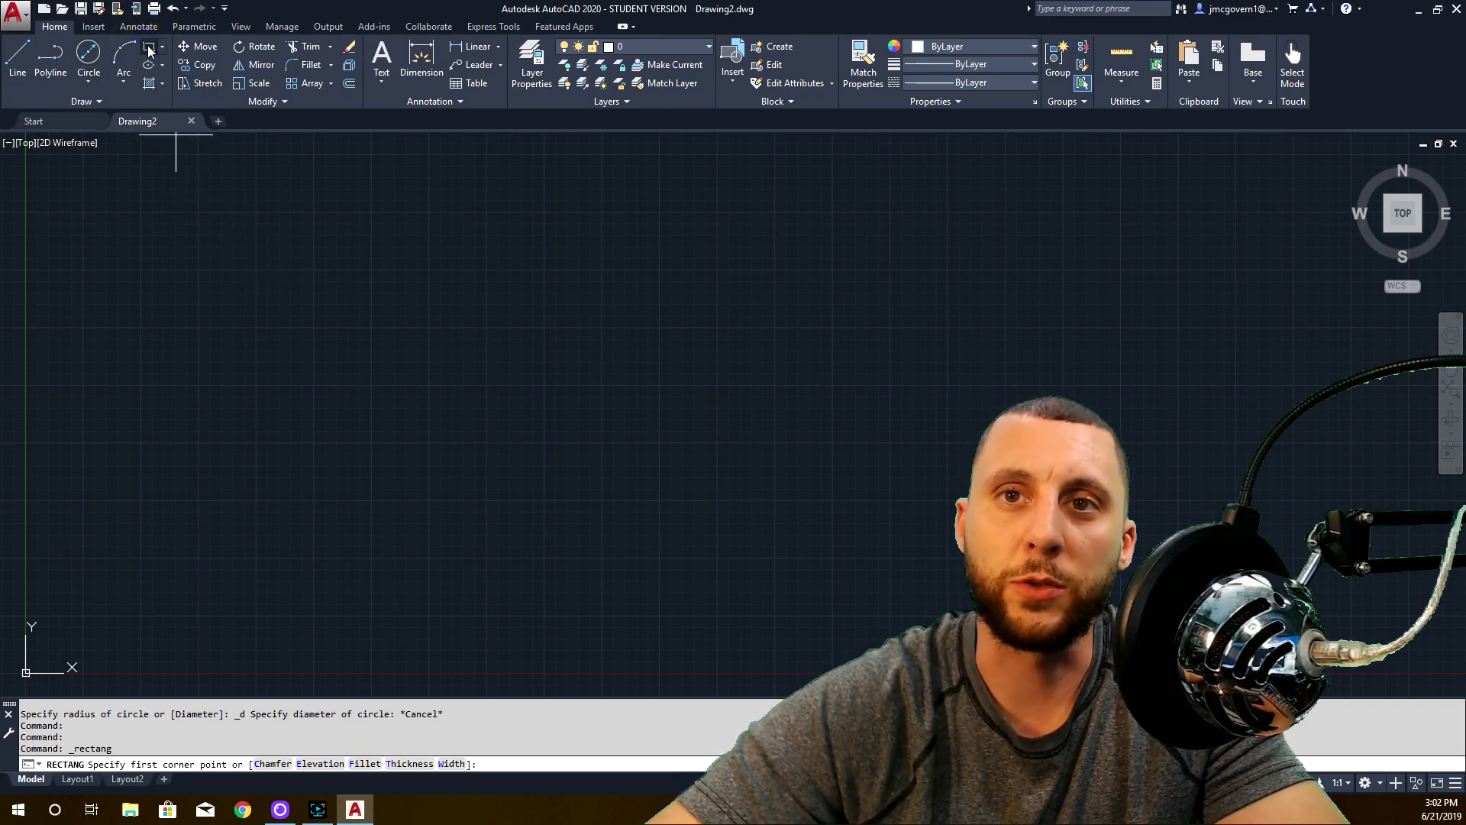
left_click(149, 48)
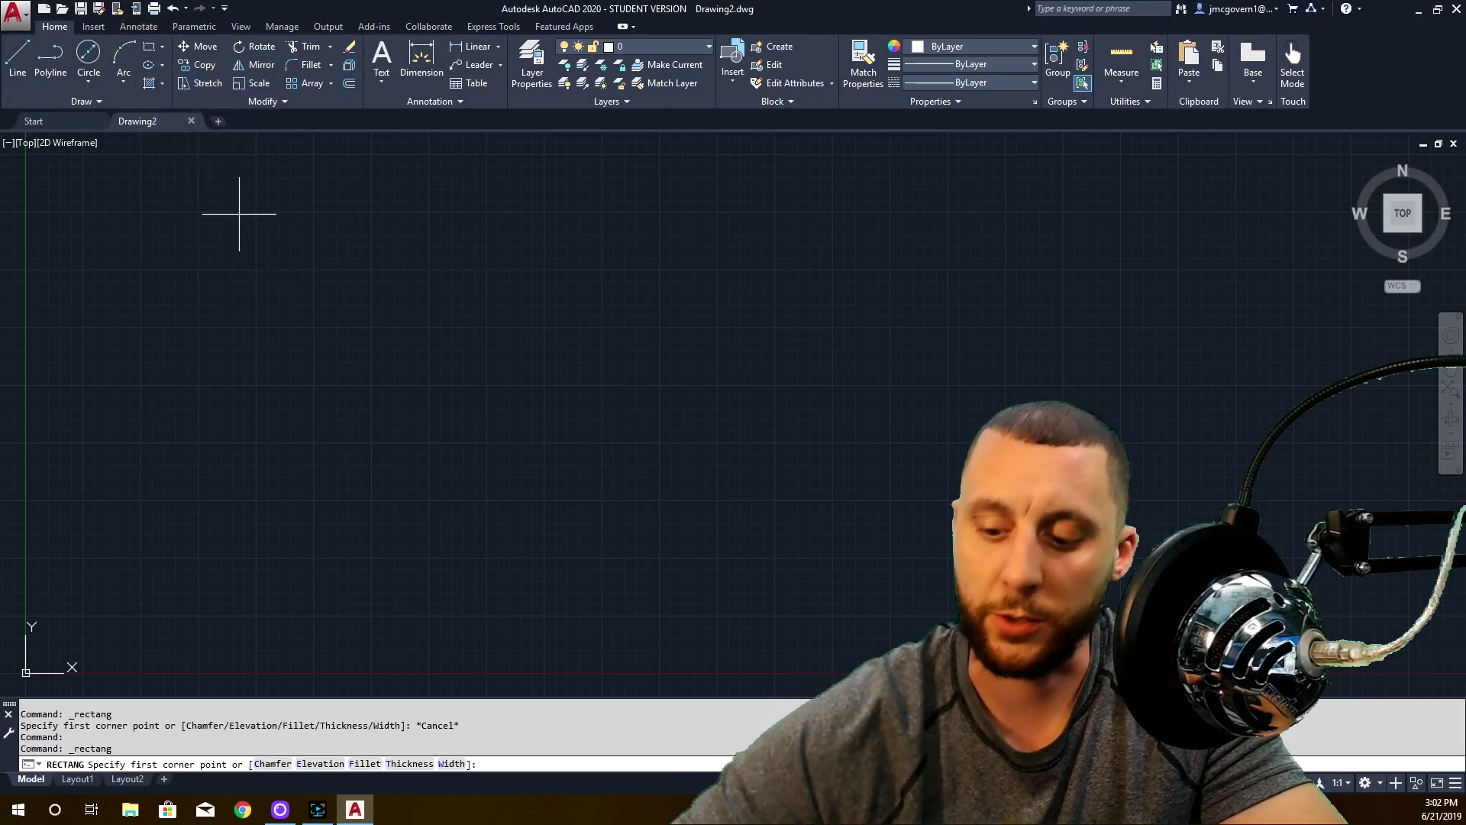
type("0,0")
key("Return")
middle_click_drag(318, 436, 672, 345)
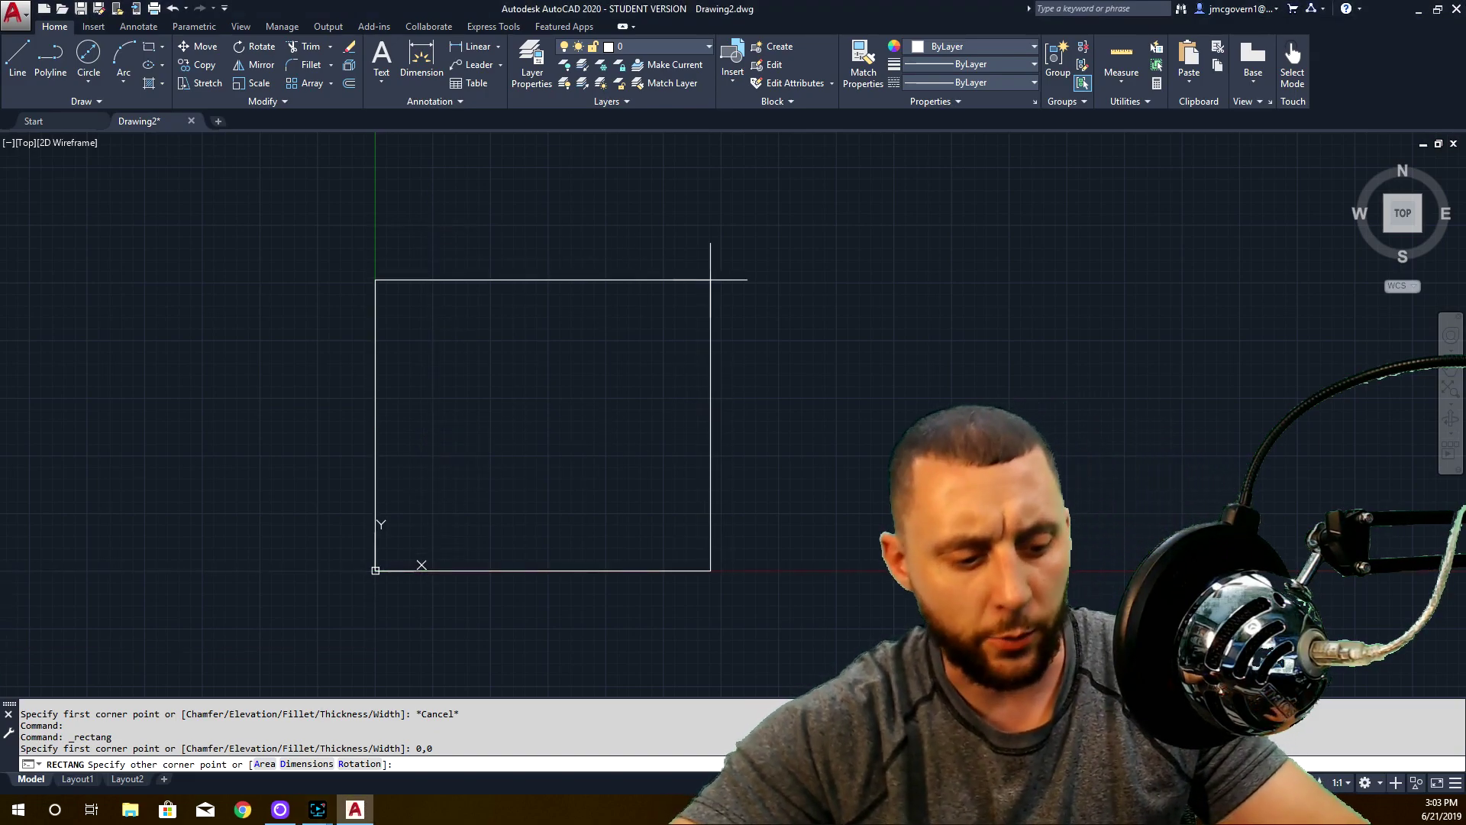
type(",7")
key("Return")
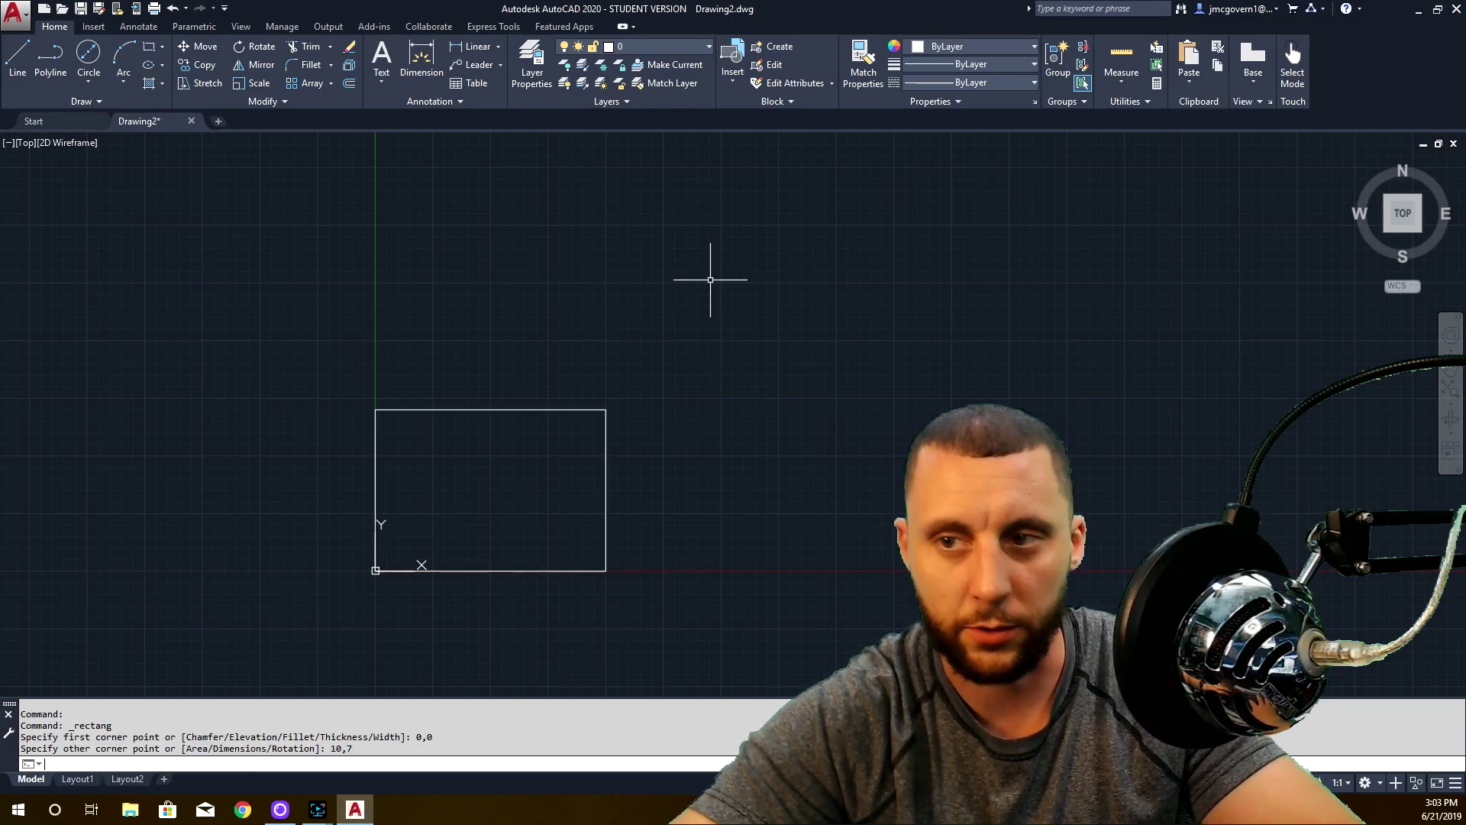
- Draw a circle by centre and radius inside the rectangle, centred at 1,3 with a radius of .5
scroll(448, 539, "up", 4)
middle_click_drag(448, 534, 484, 514)
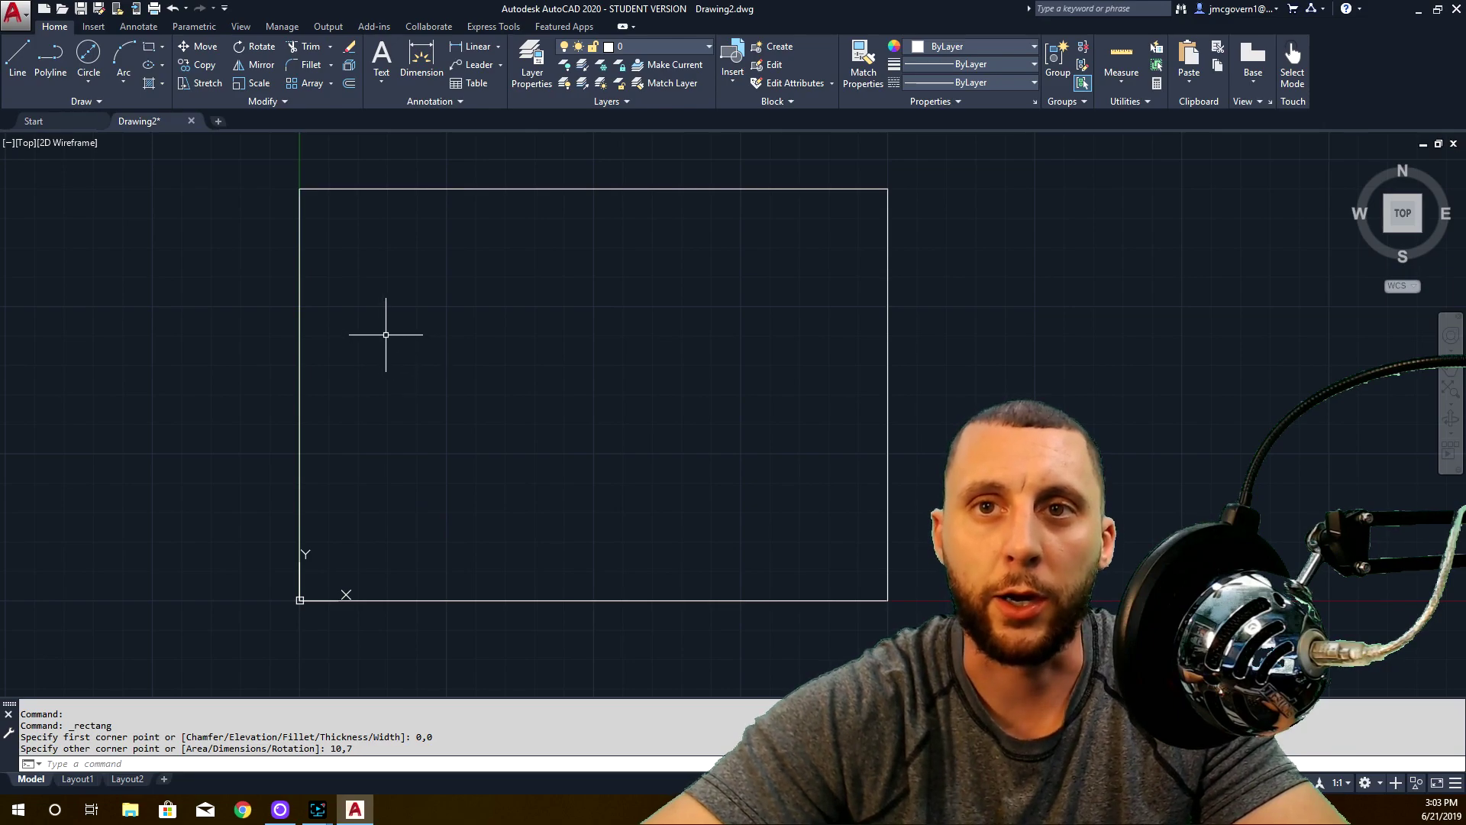
left_click(86, 54)
left_click(89, 82)
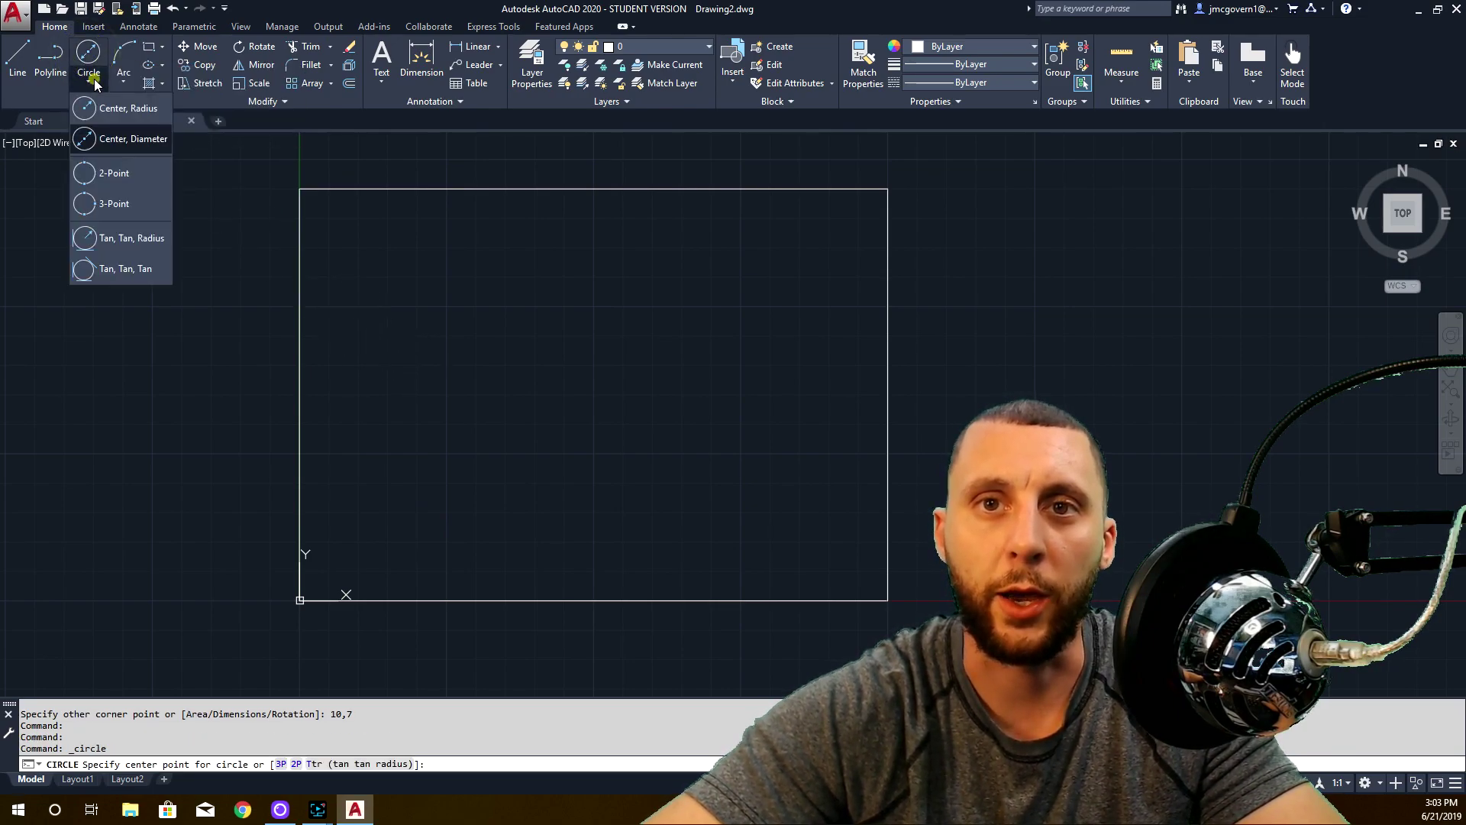
left_click(123, 109)
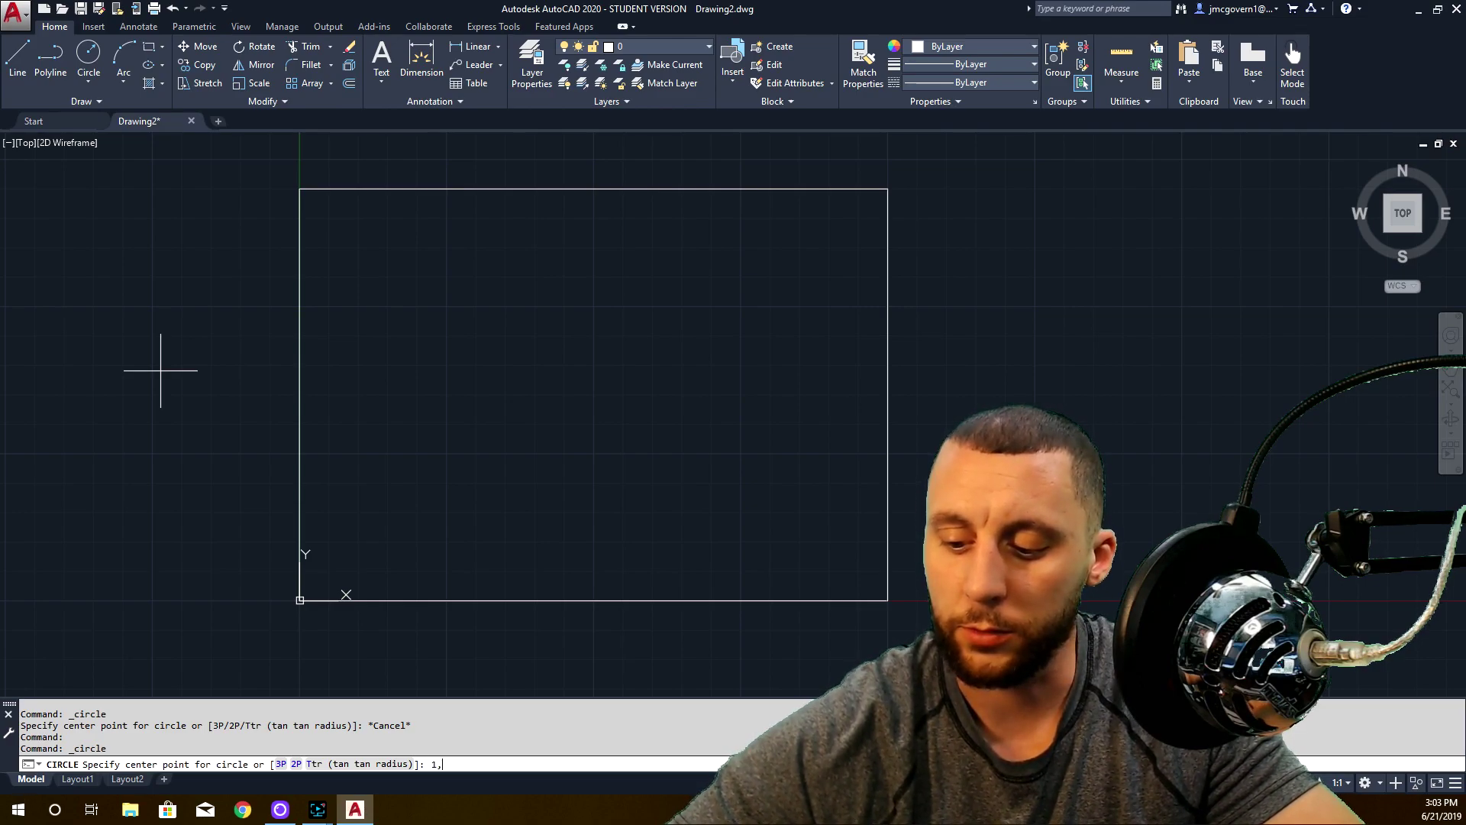
key("Return")
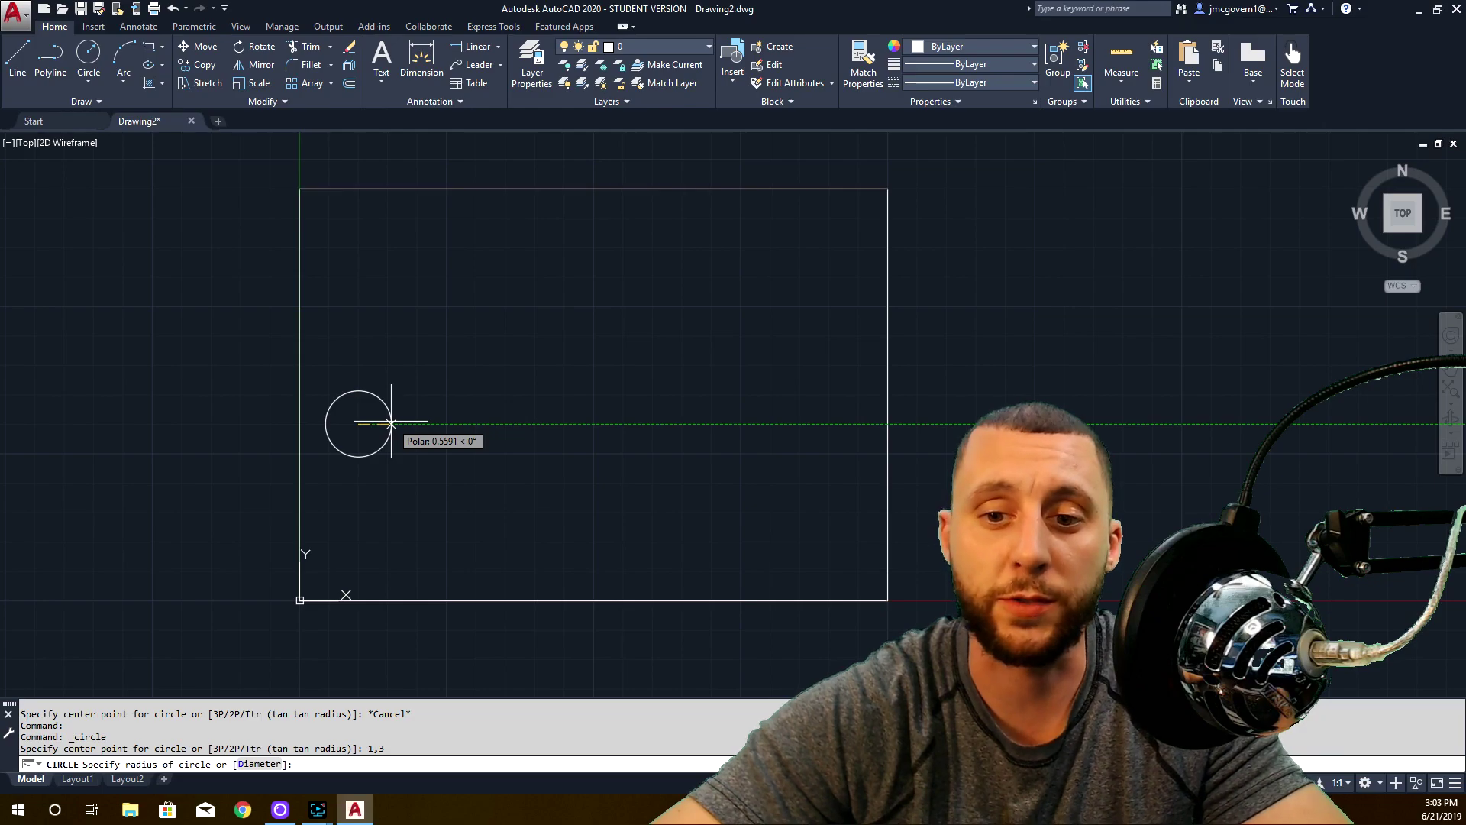
key("Return")
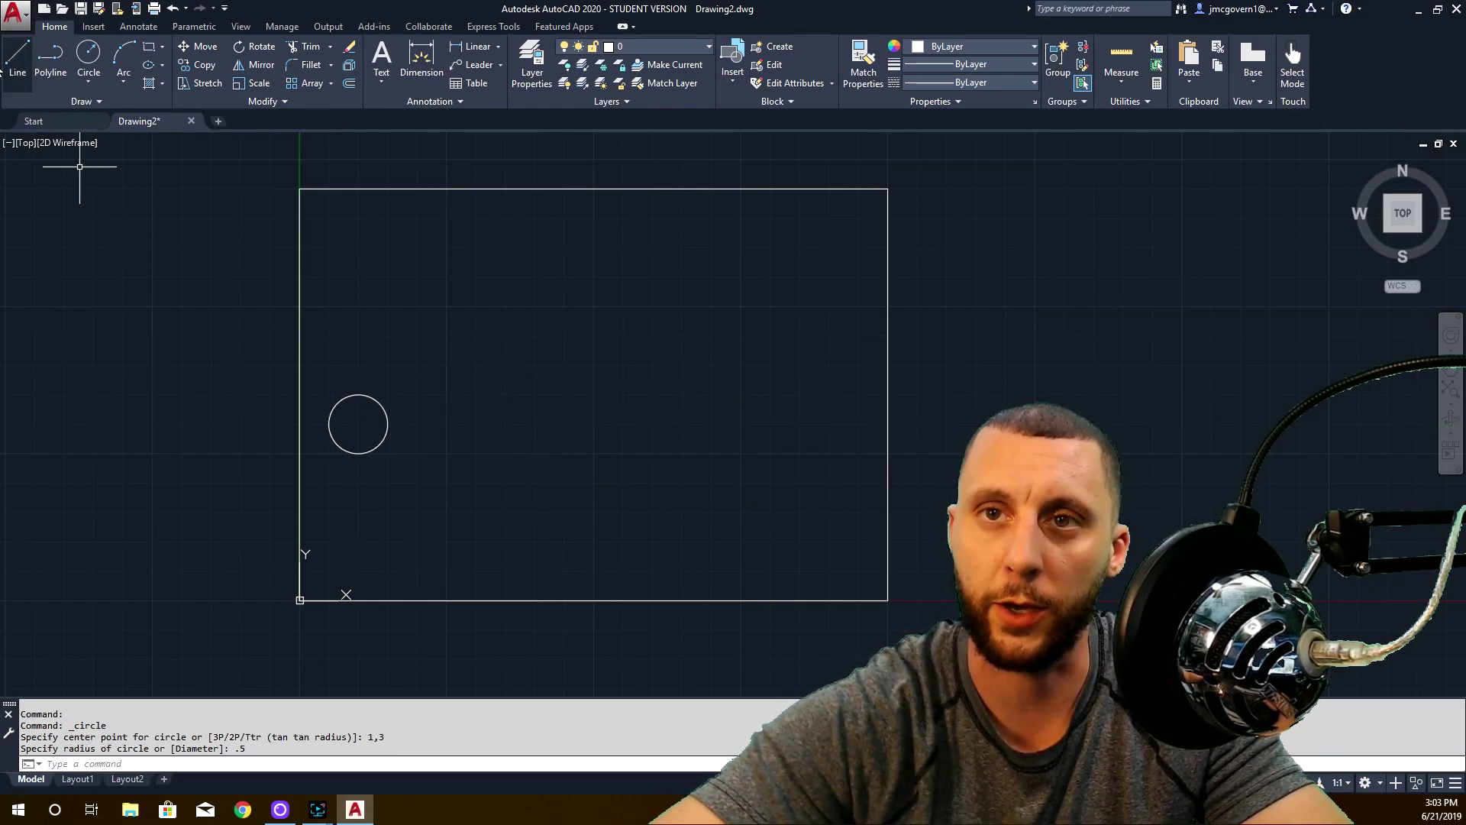
- Draw a diagonal line from the rectangle's upper-left corner to its lower-right corner
left_click(18, 58)
left_click(19, 58)
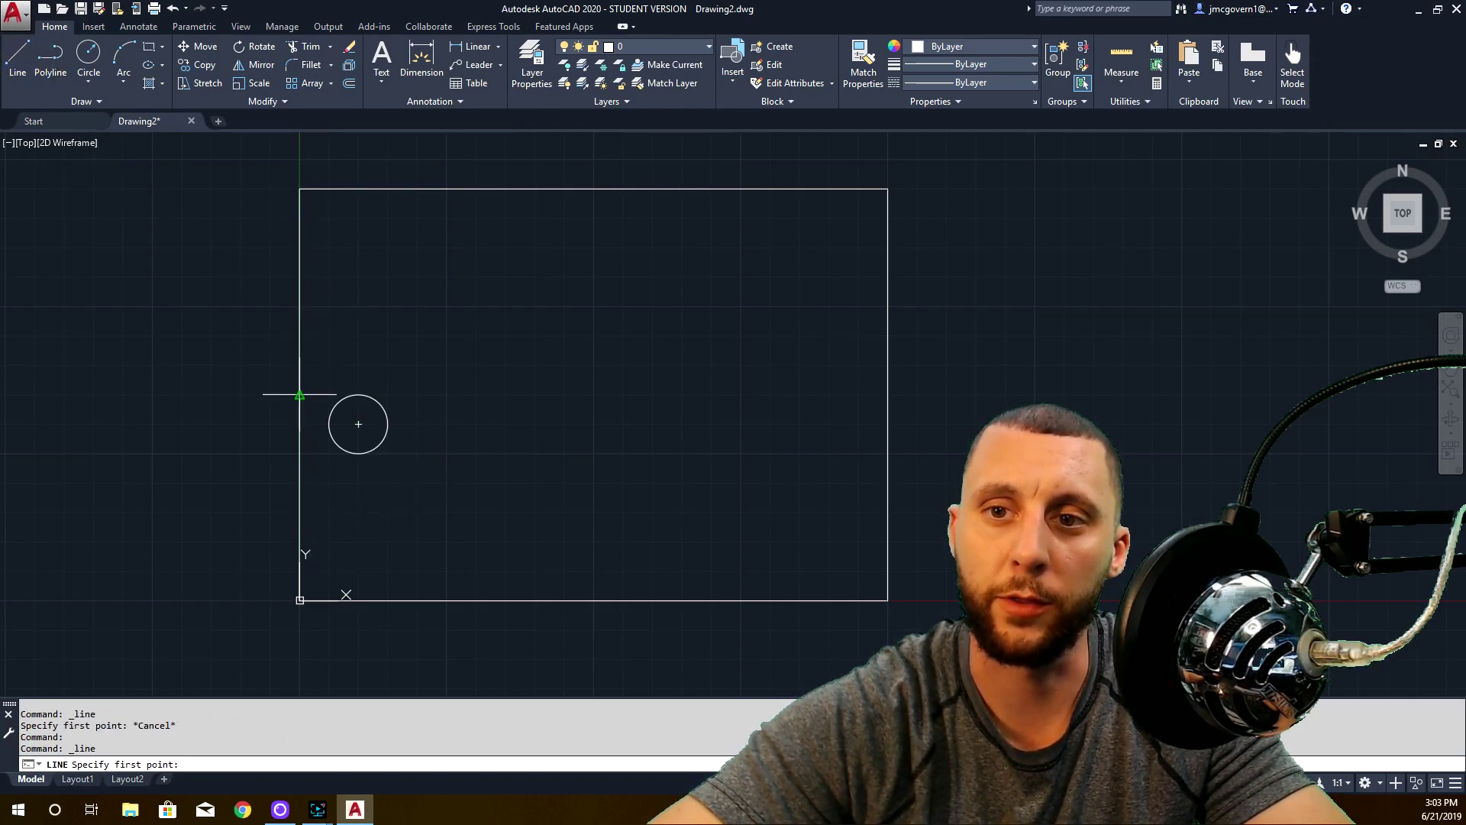
left_click(300, 189)
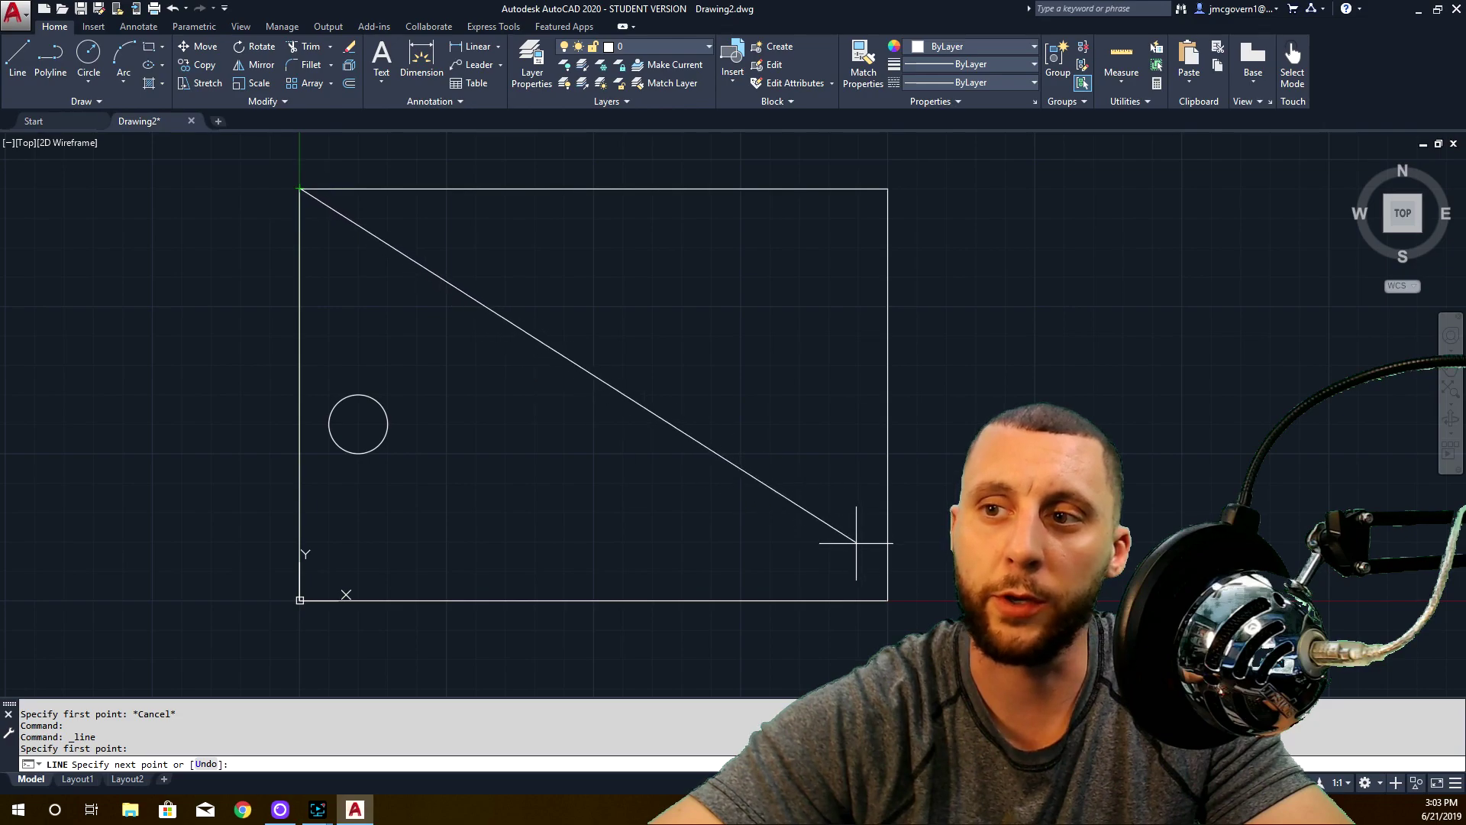
left_click(887, 600)
key("Escape")
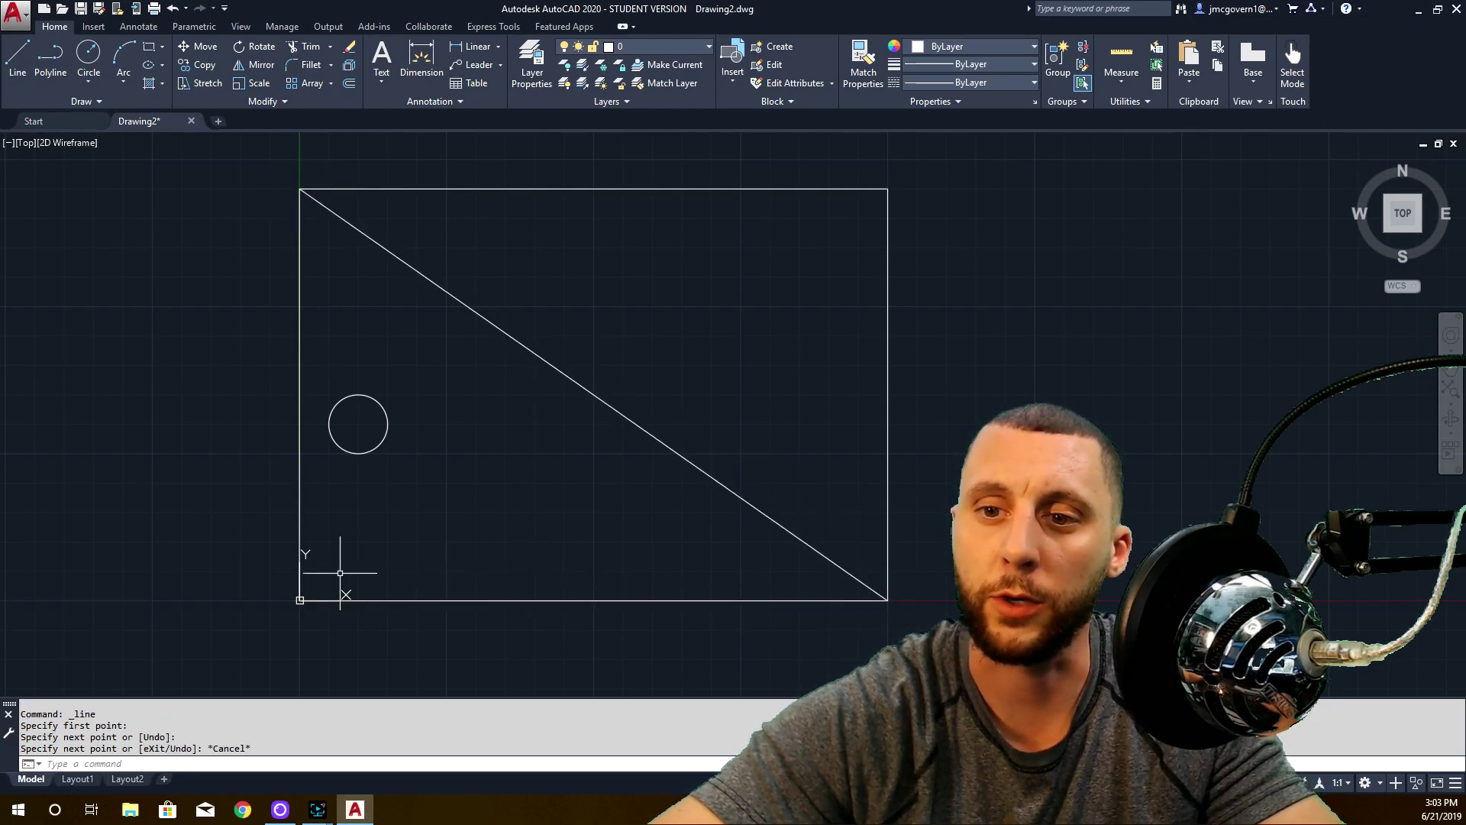
- Draw the second diagonal line from the rectangle's lower-left corner to its upper-right corner
key("Return")
left_click(300, 599)
left_click(882, 193)
key("Escape")
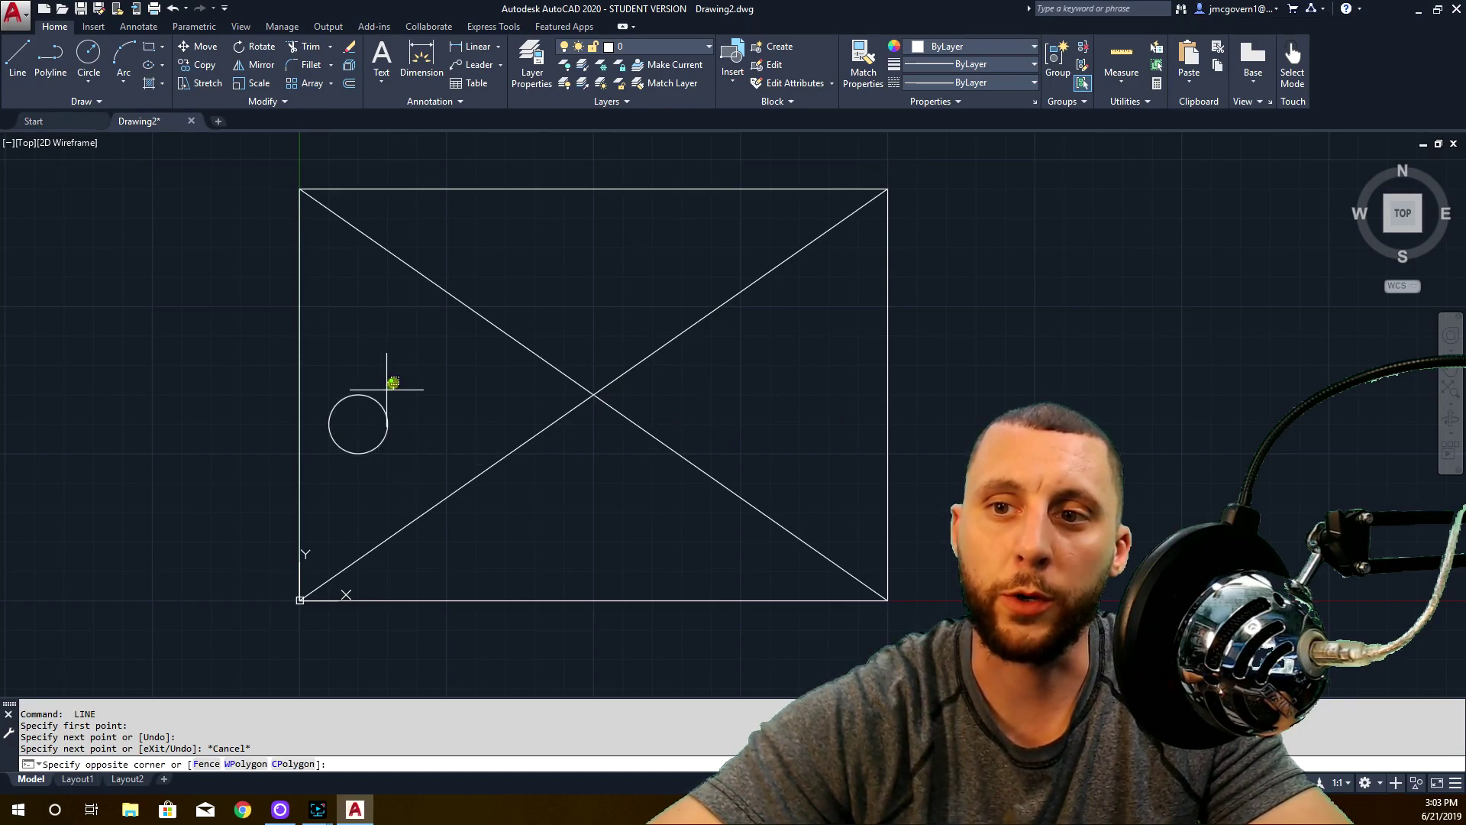
left_click(363, 419)
left_click(435, 386)
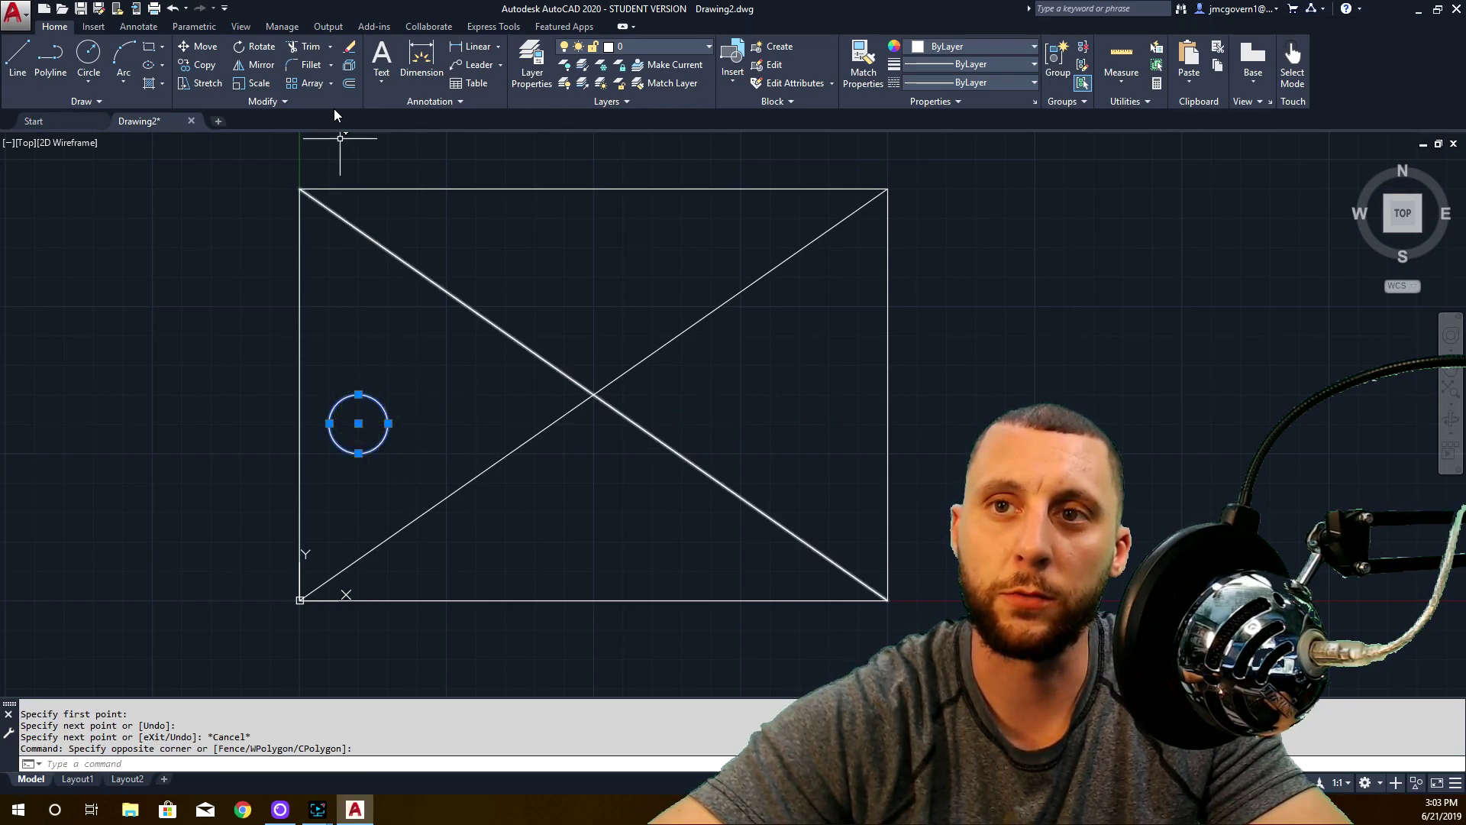
left_click(203, 48)
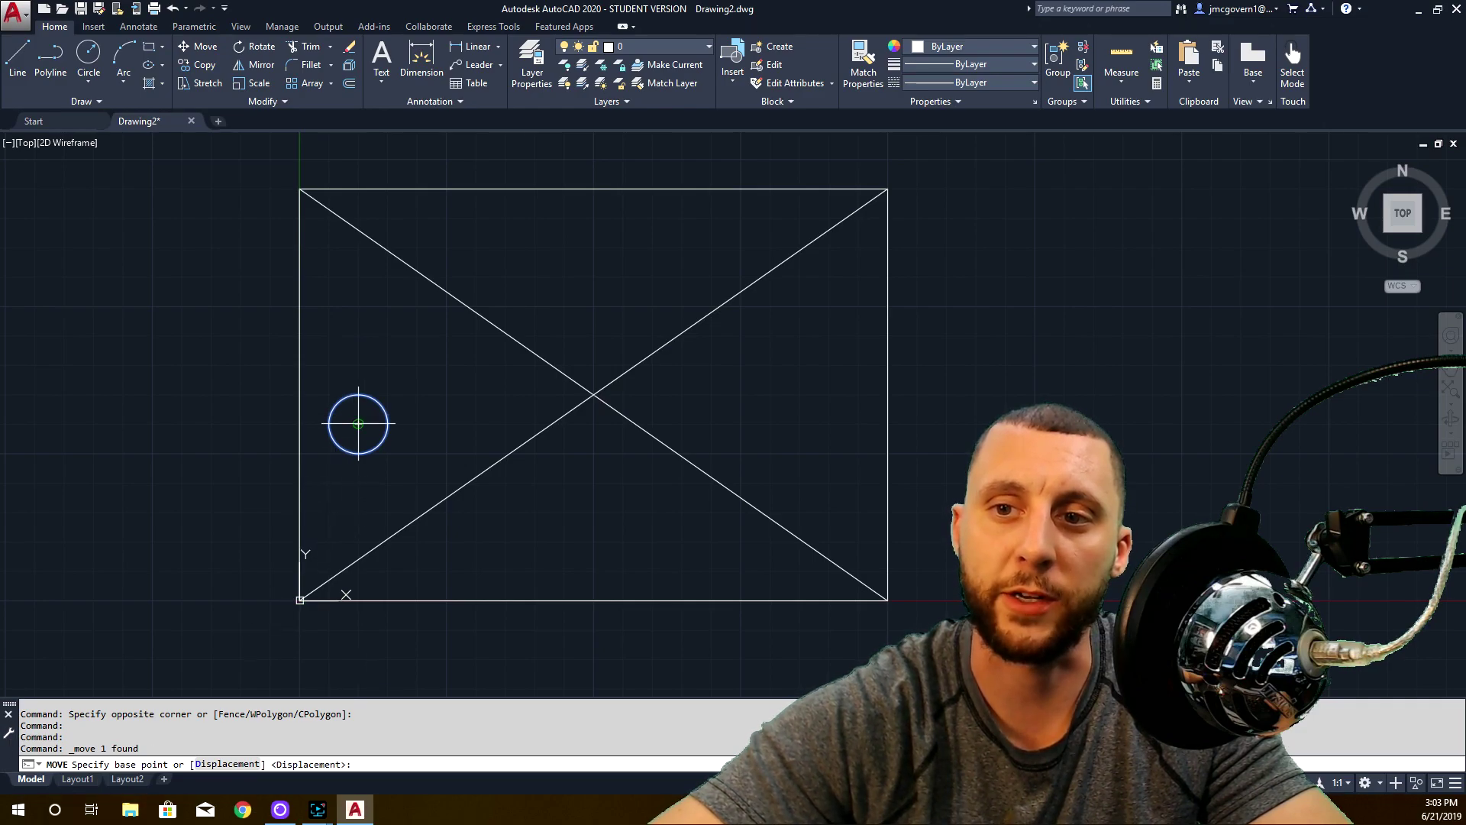
key("Escape")
key("Escape")
key("Escape")
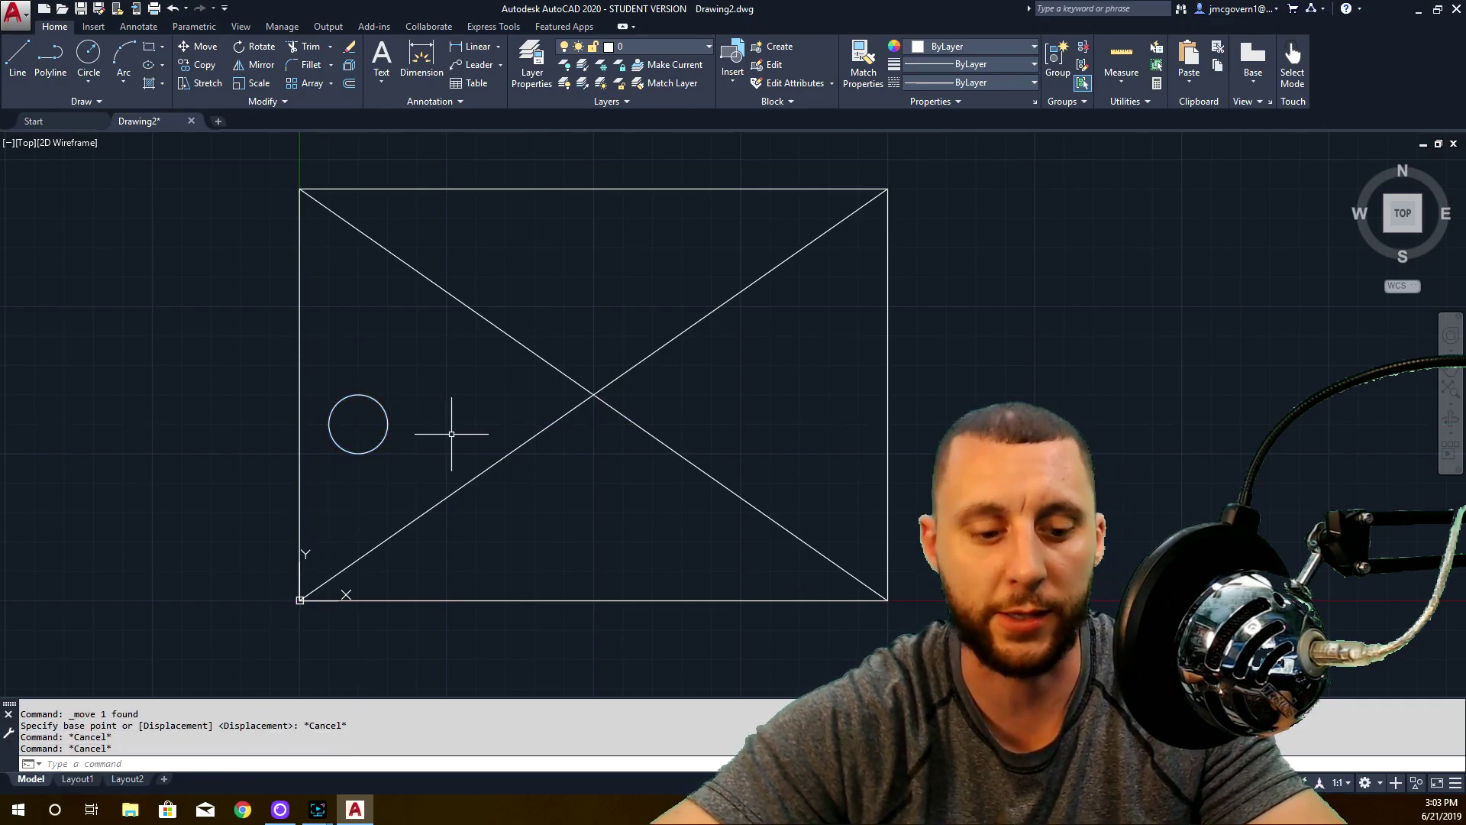
- Enable the Tangent object snap mode in the Drafting Settings and accept the change
type("os")
key("Return")
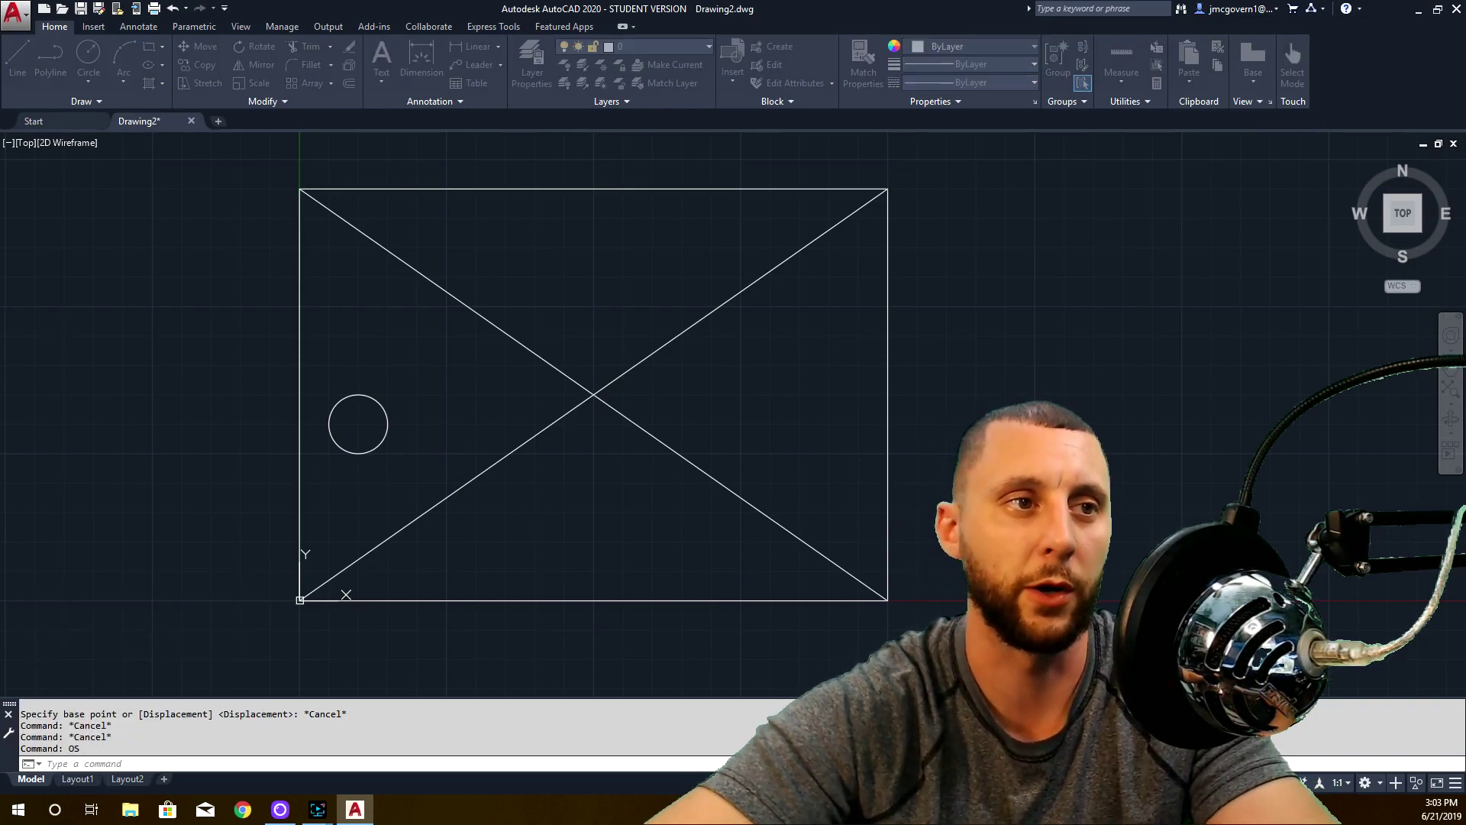
left_click_drag(663, 233, 784, 216)
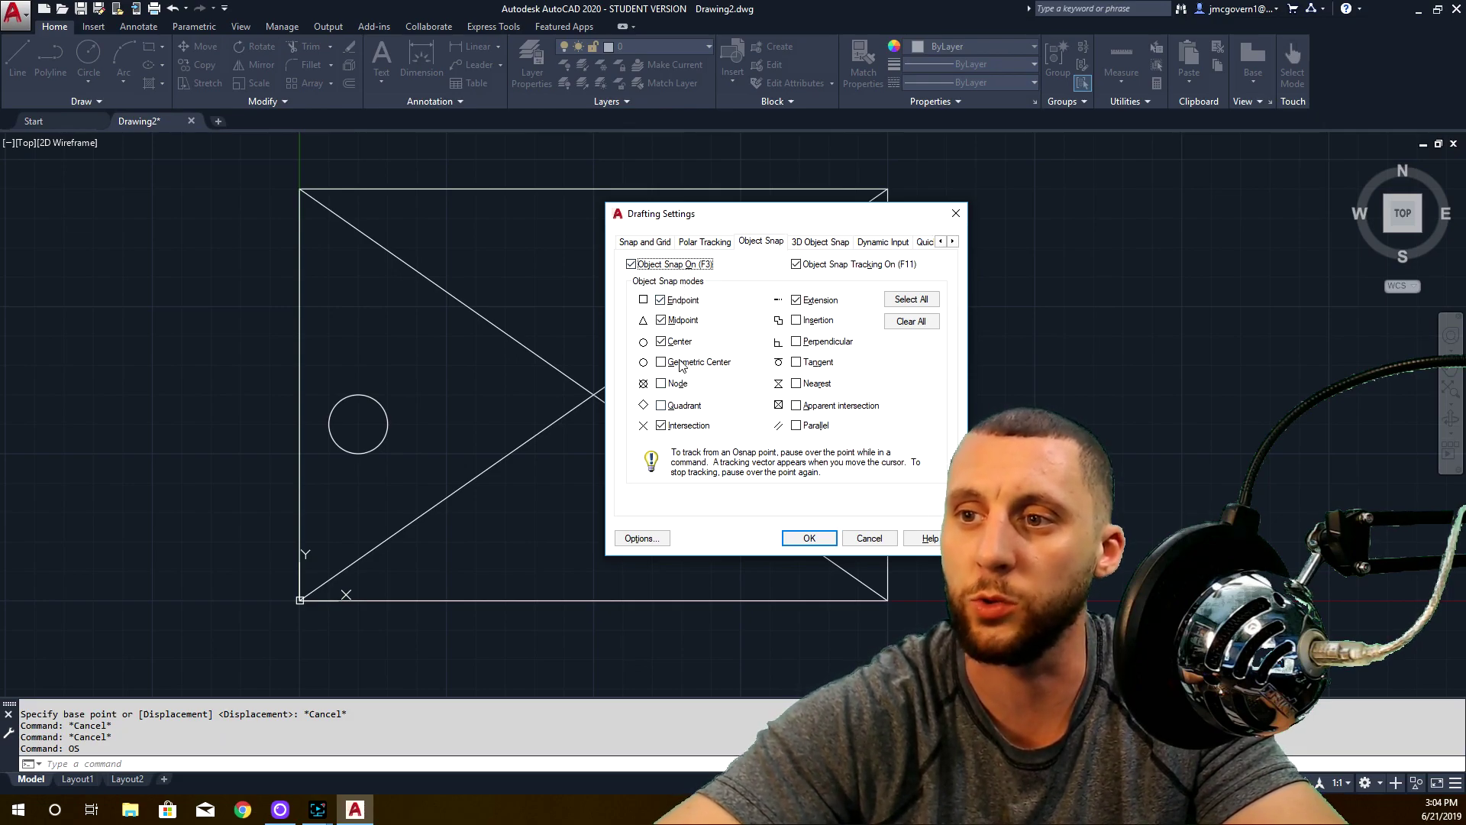
left_click(796, 363)
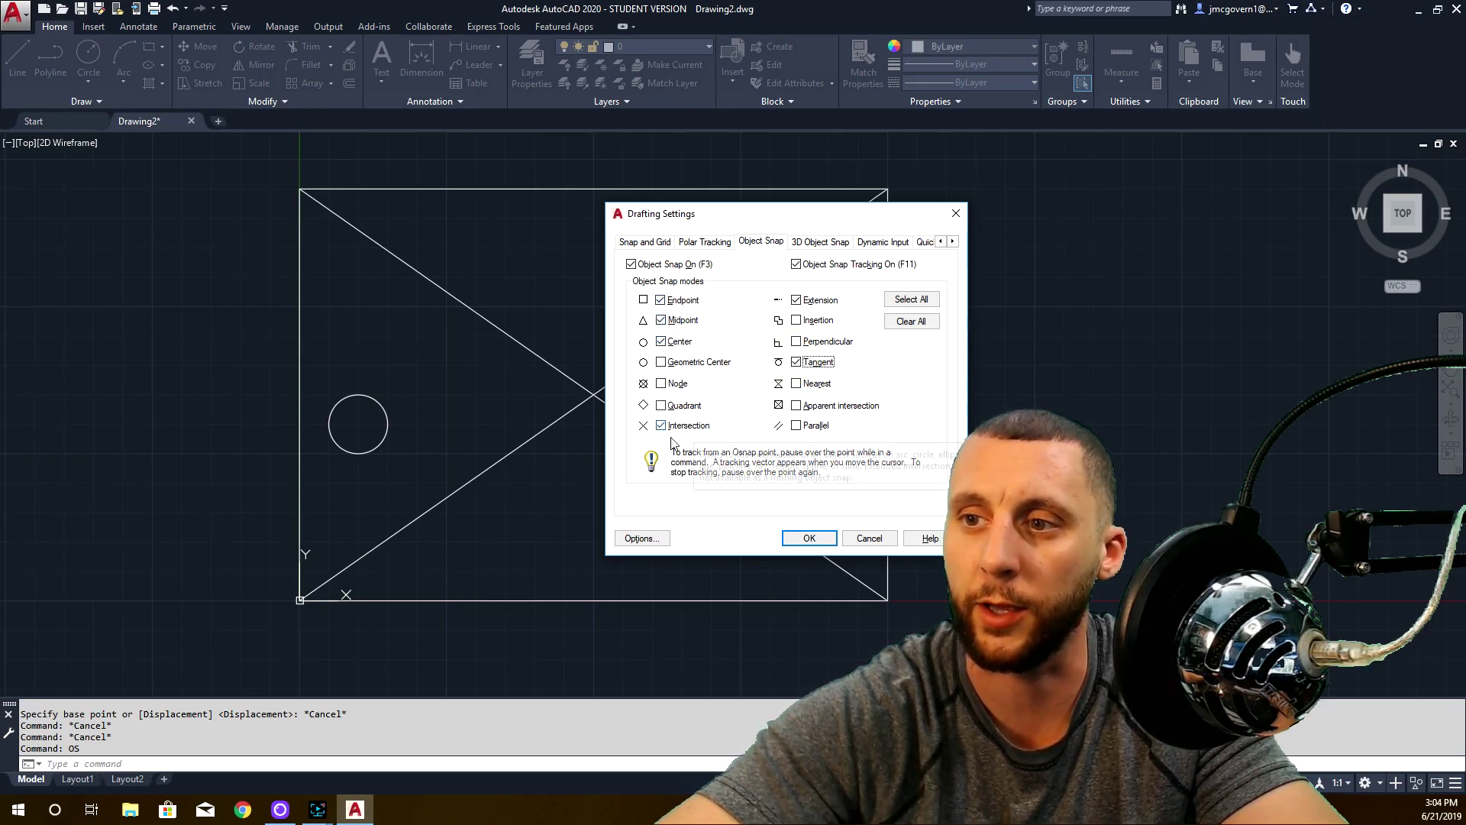
left_click(799, 540)
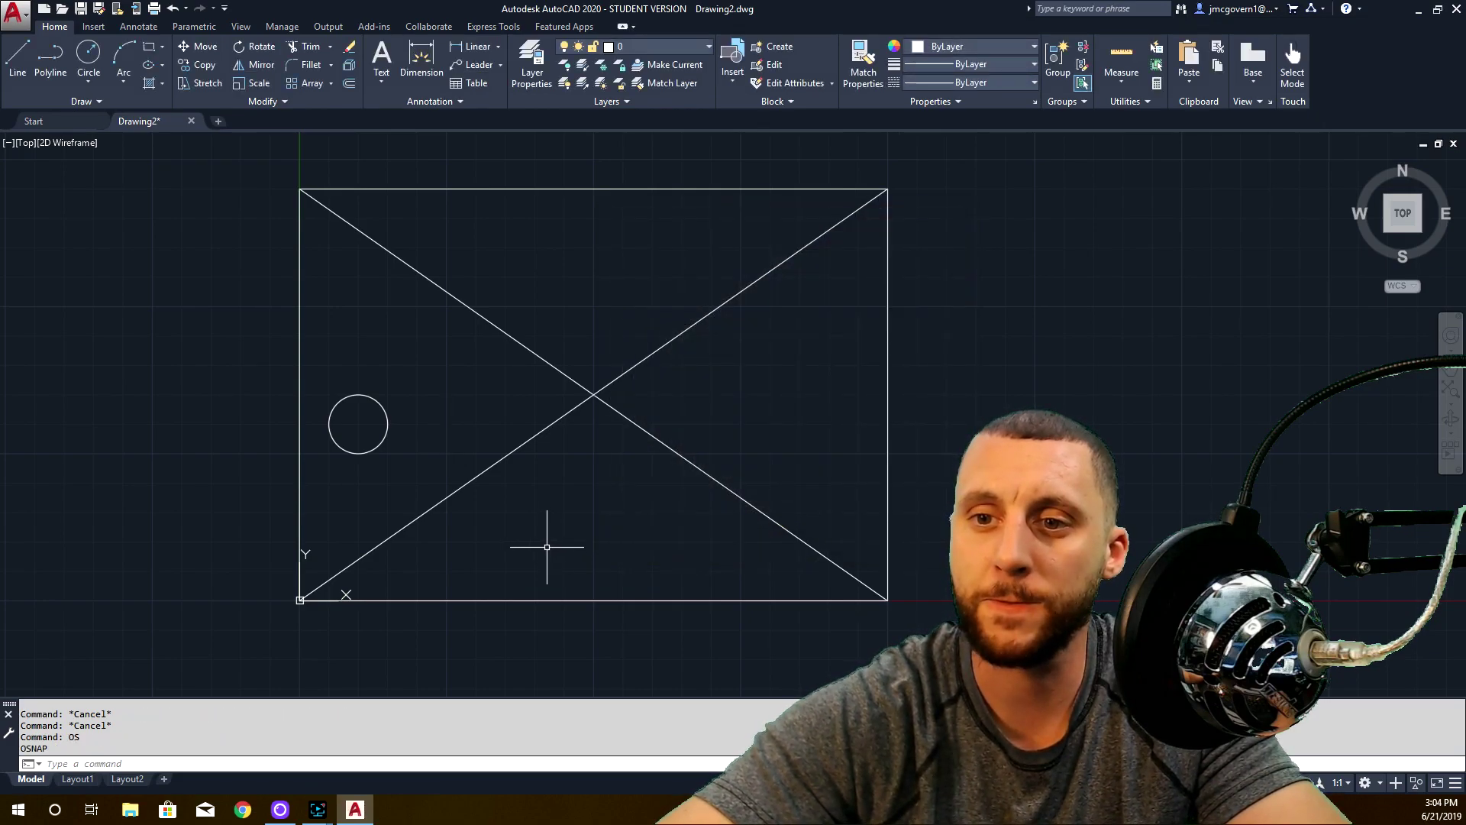
- Move the circle by its centre point to the intersection of the two diagonals
left_click(416, 412)
left_click(311, 370)
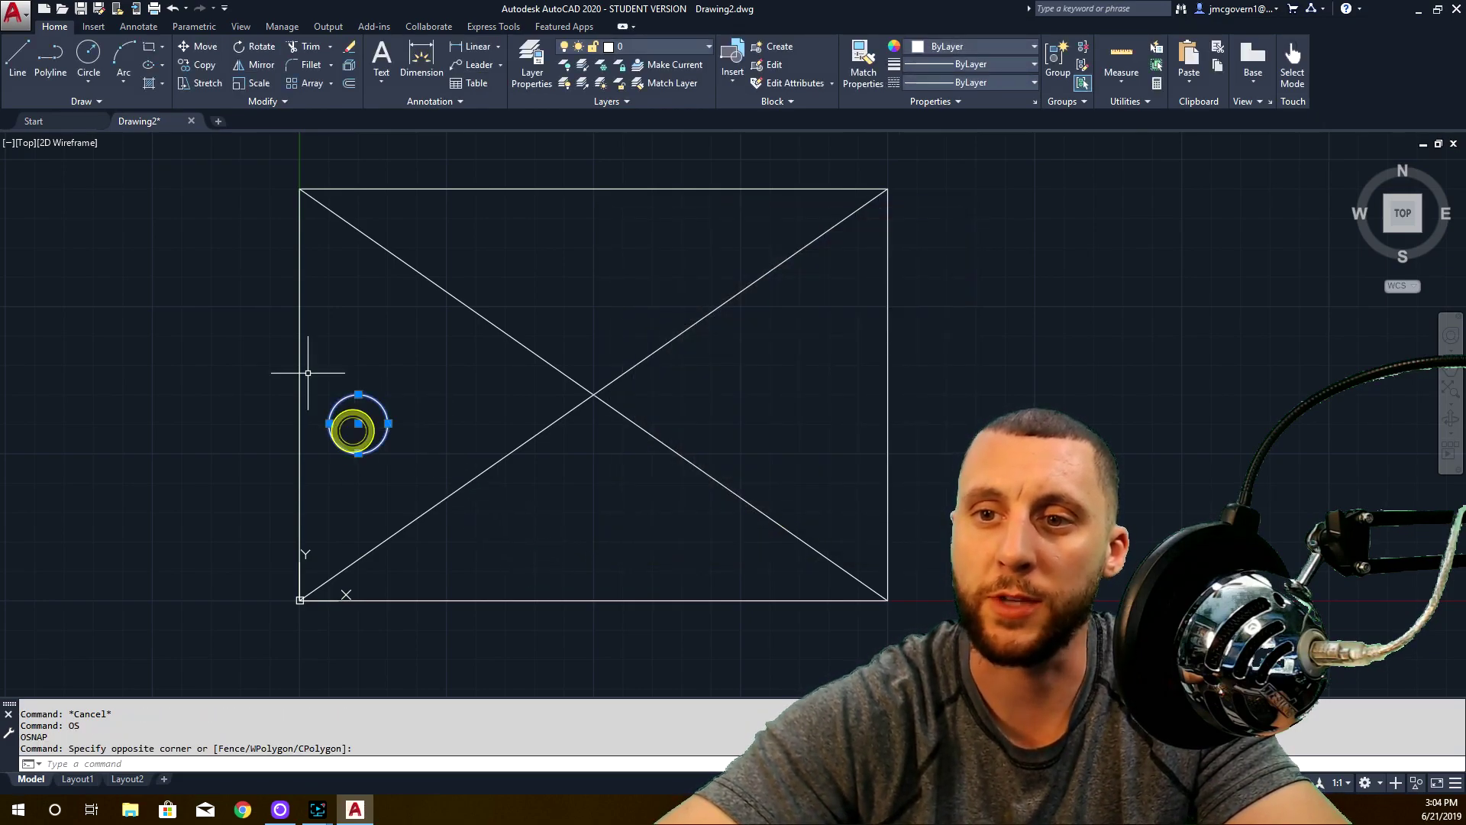
left_click(197, 45)
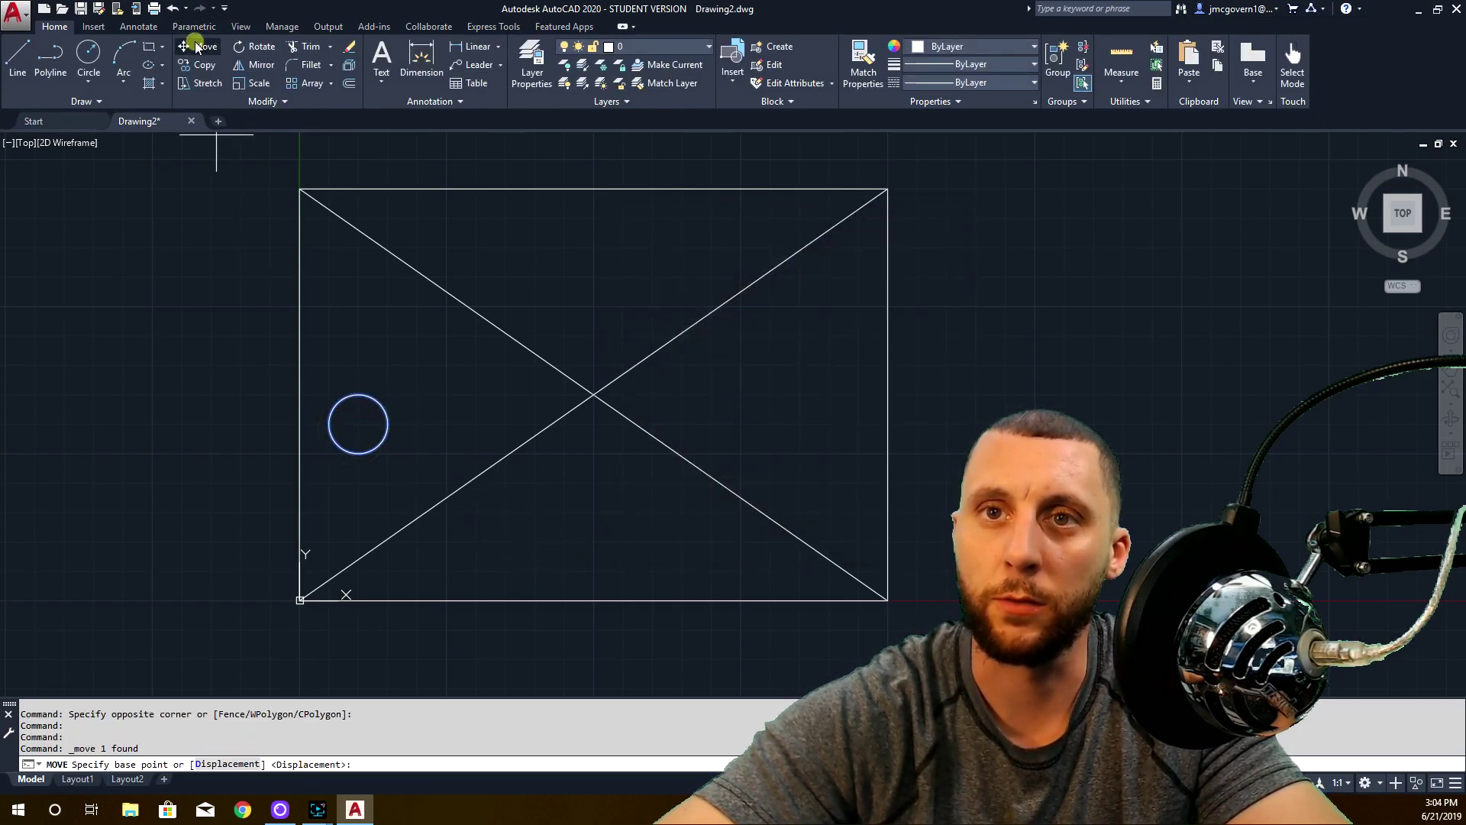
left_click(358, 423)
left_click(593, 394)
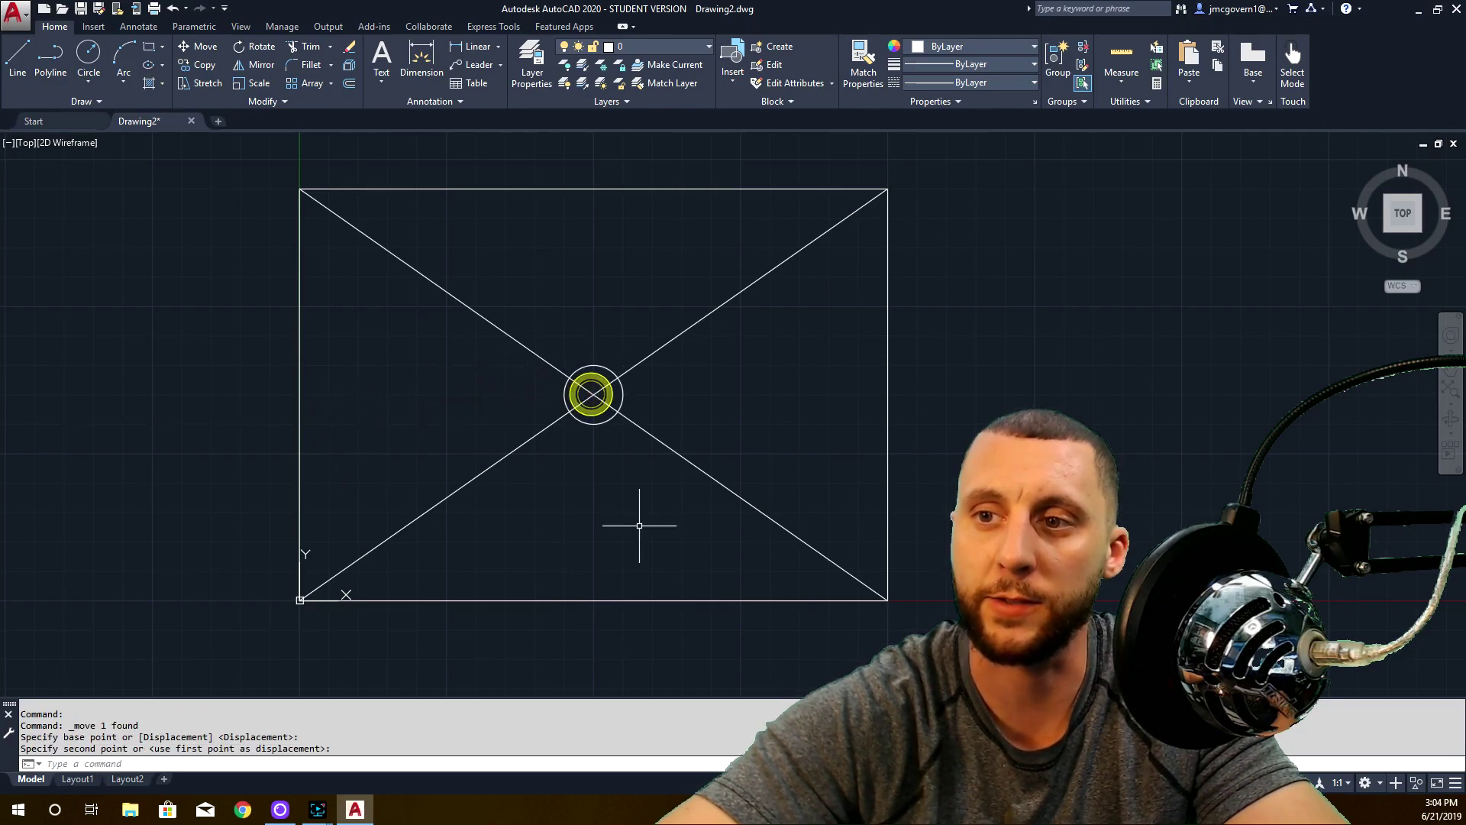
- Scale the circle by a factor of 3 about its centre at the intersection of the diagonals
left_click(255, 84)
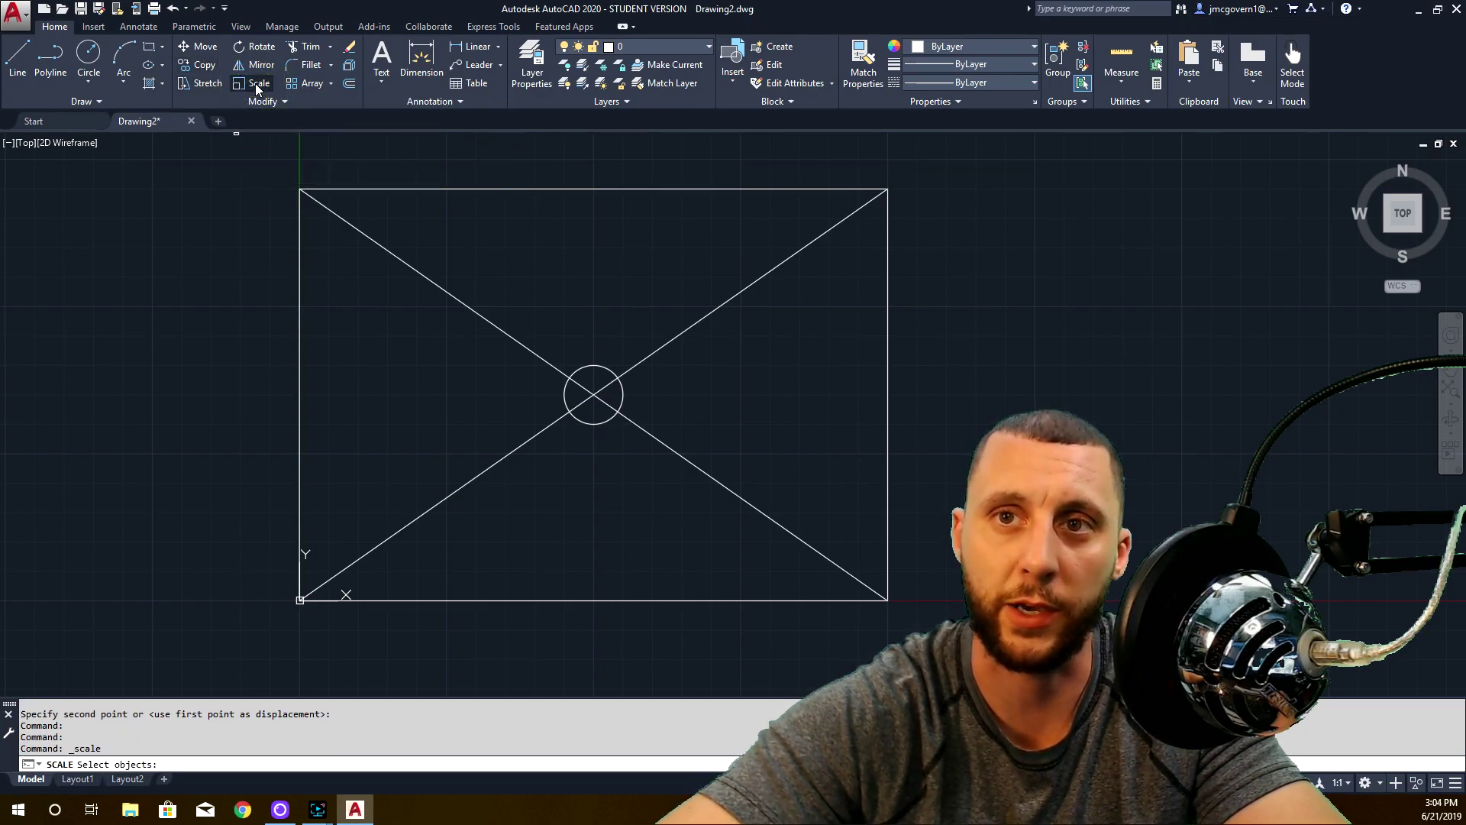
left_click(593, 365)
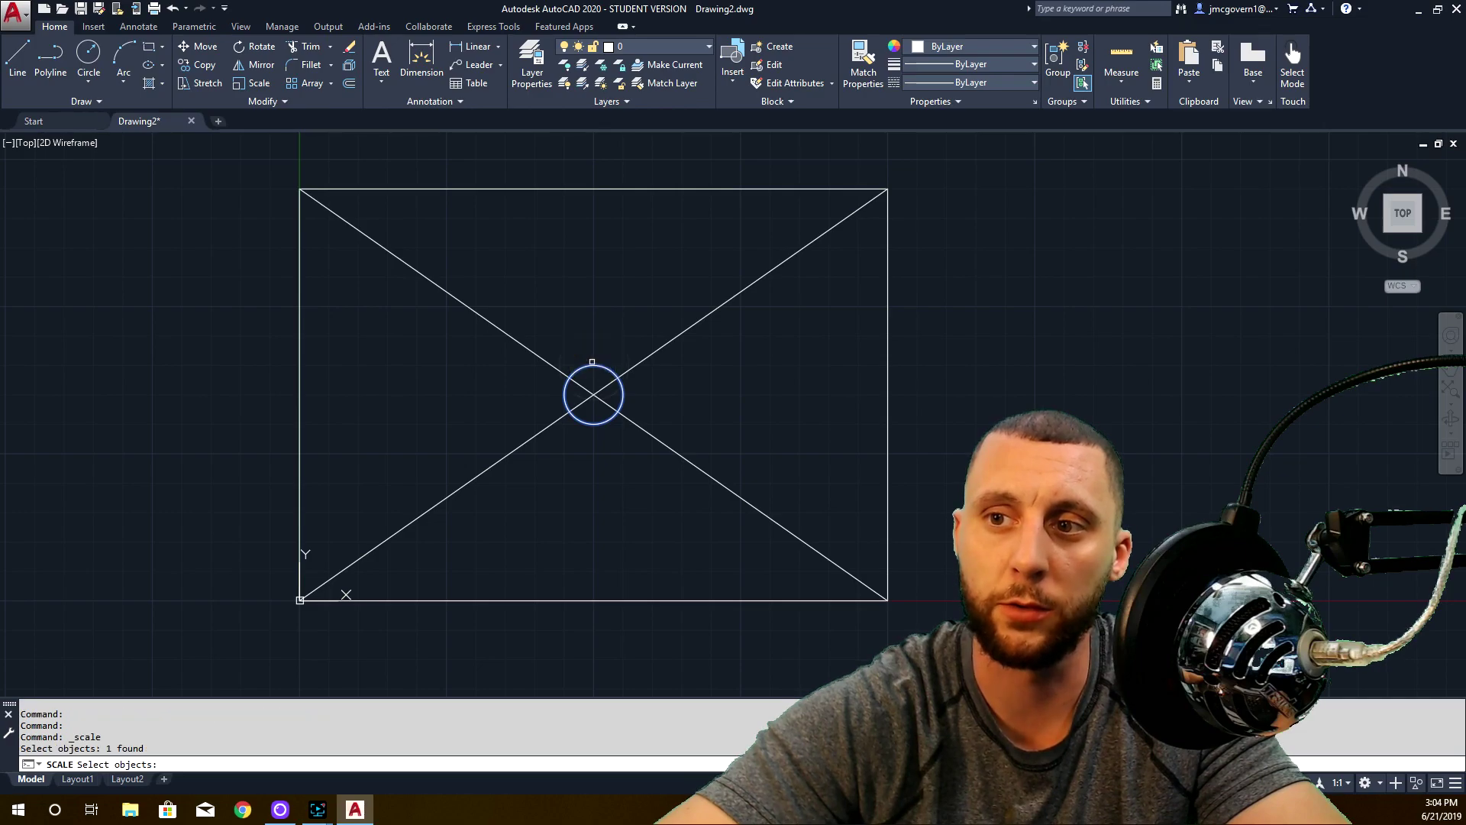
key("Return")
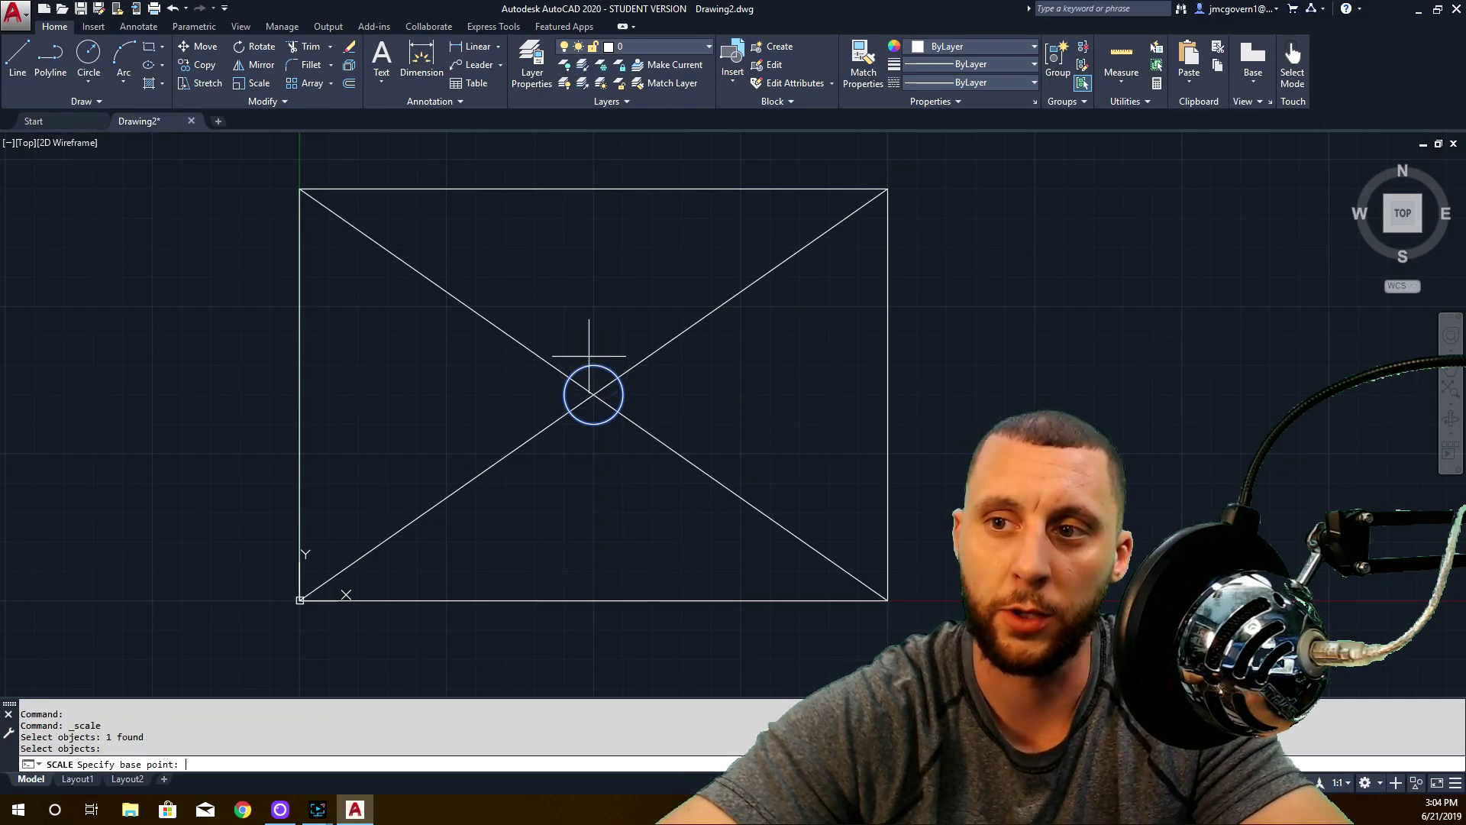
left_click(593, 395)
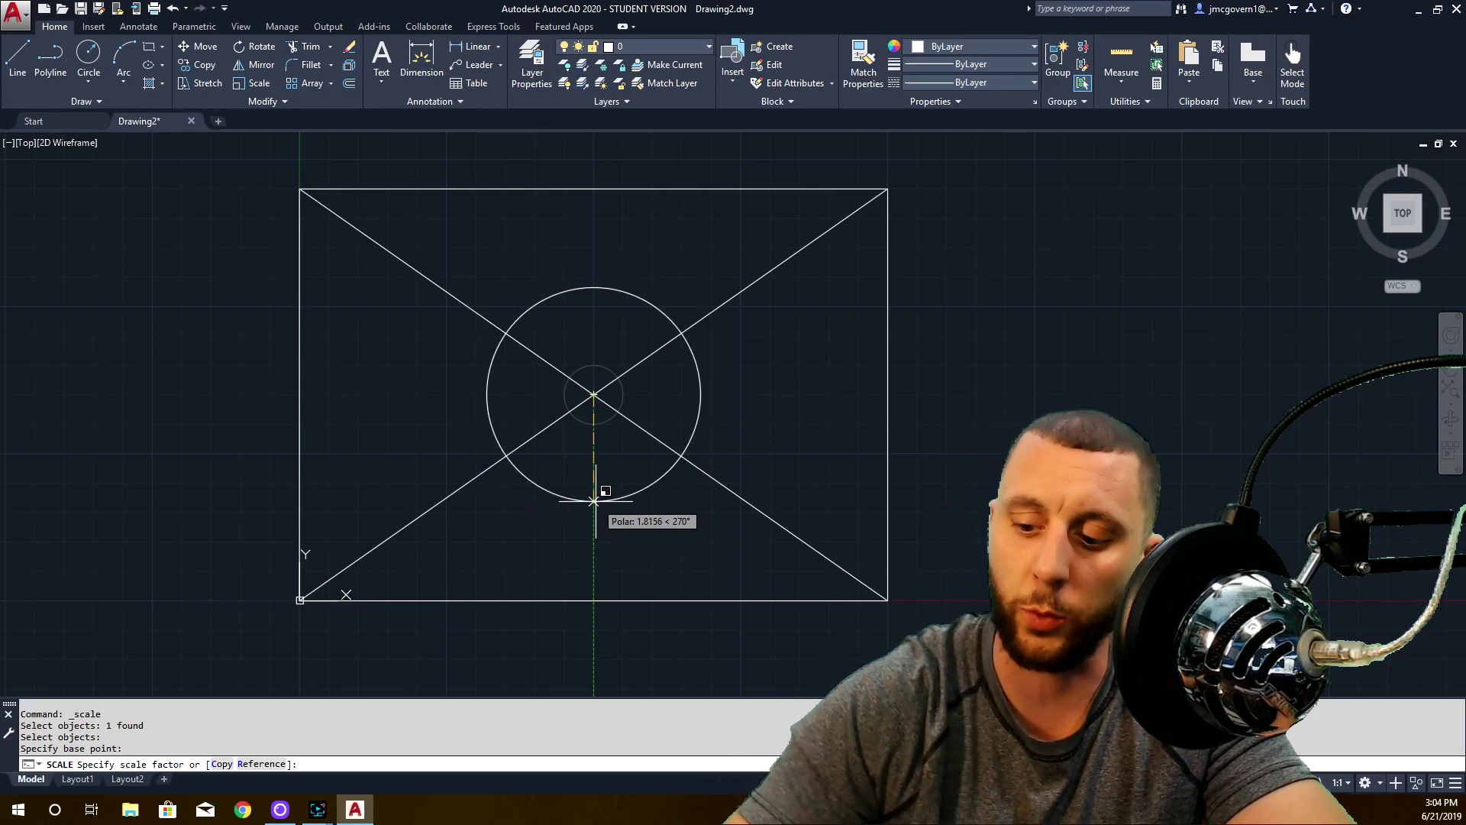
key("Return")
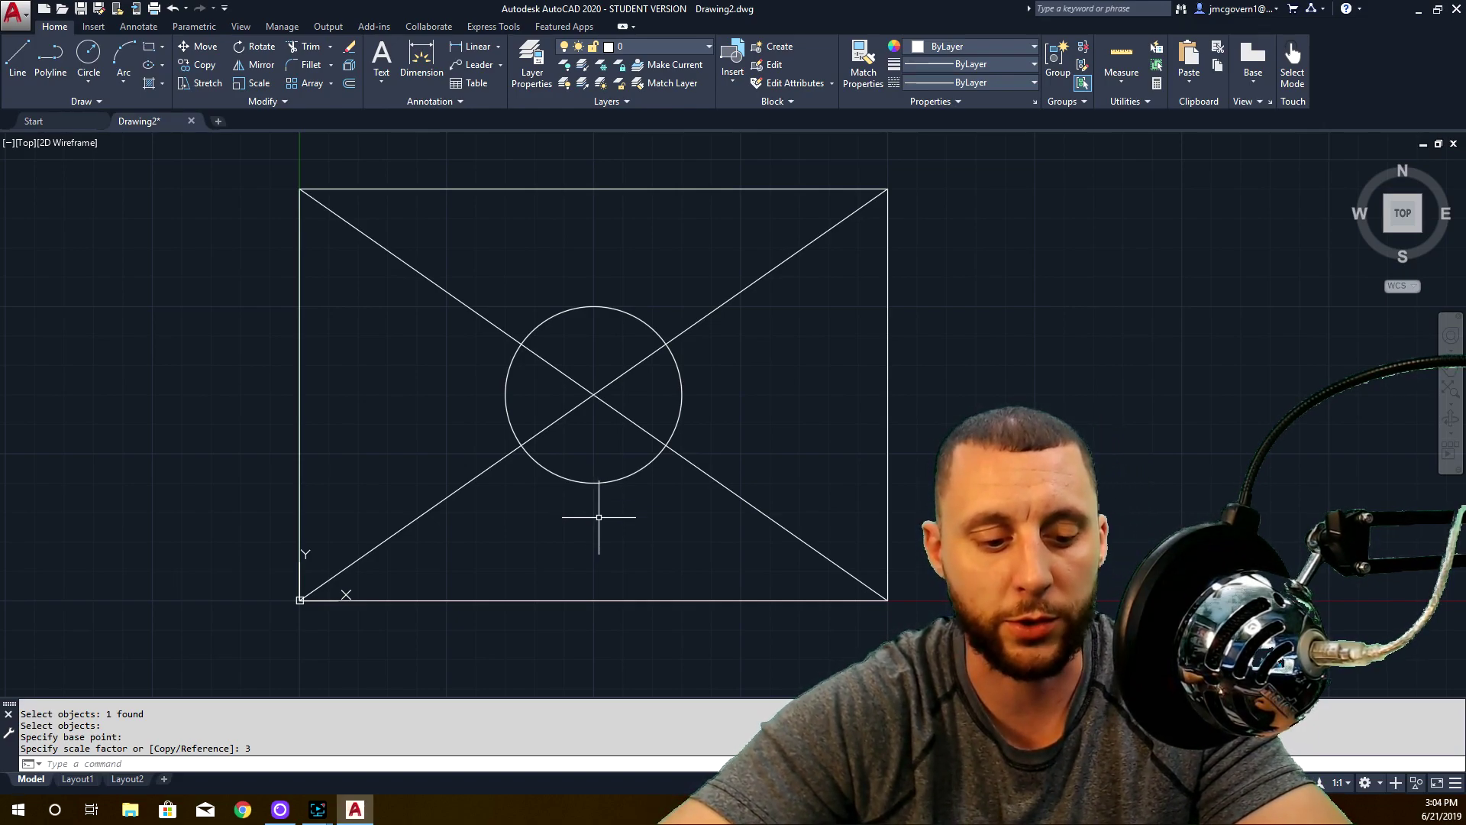
- Trim away all four diagonal segments between the circle and the rectangle's corners, using all objects as cutting edges
type("TRIM")
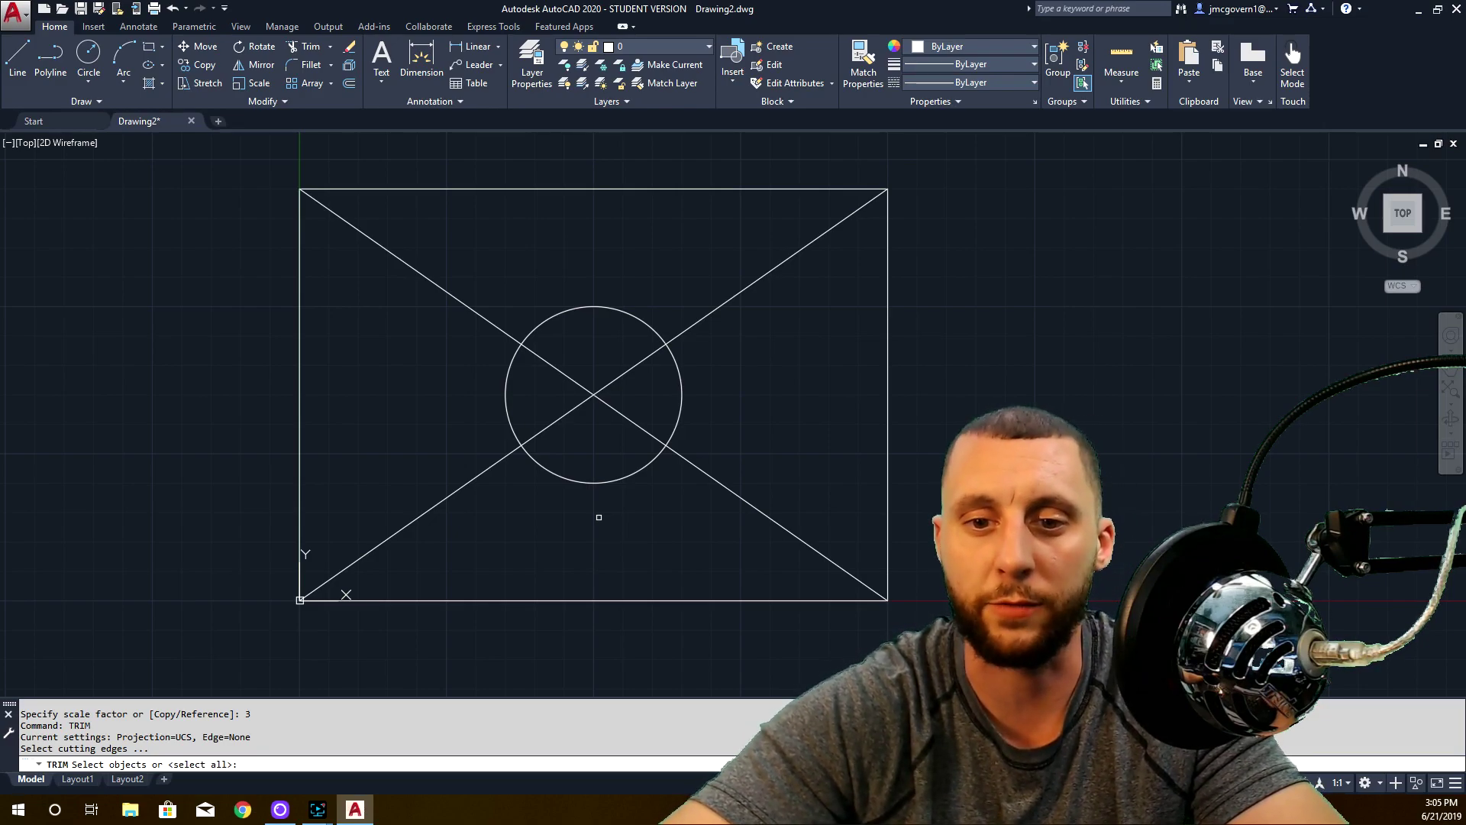
key("Return")
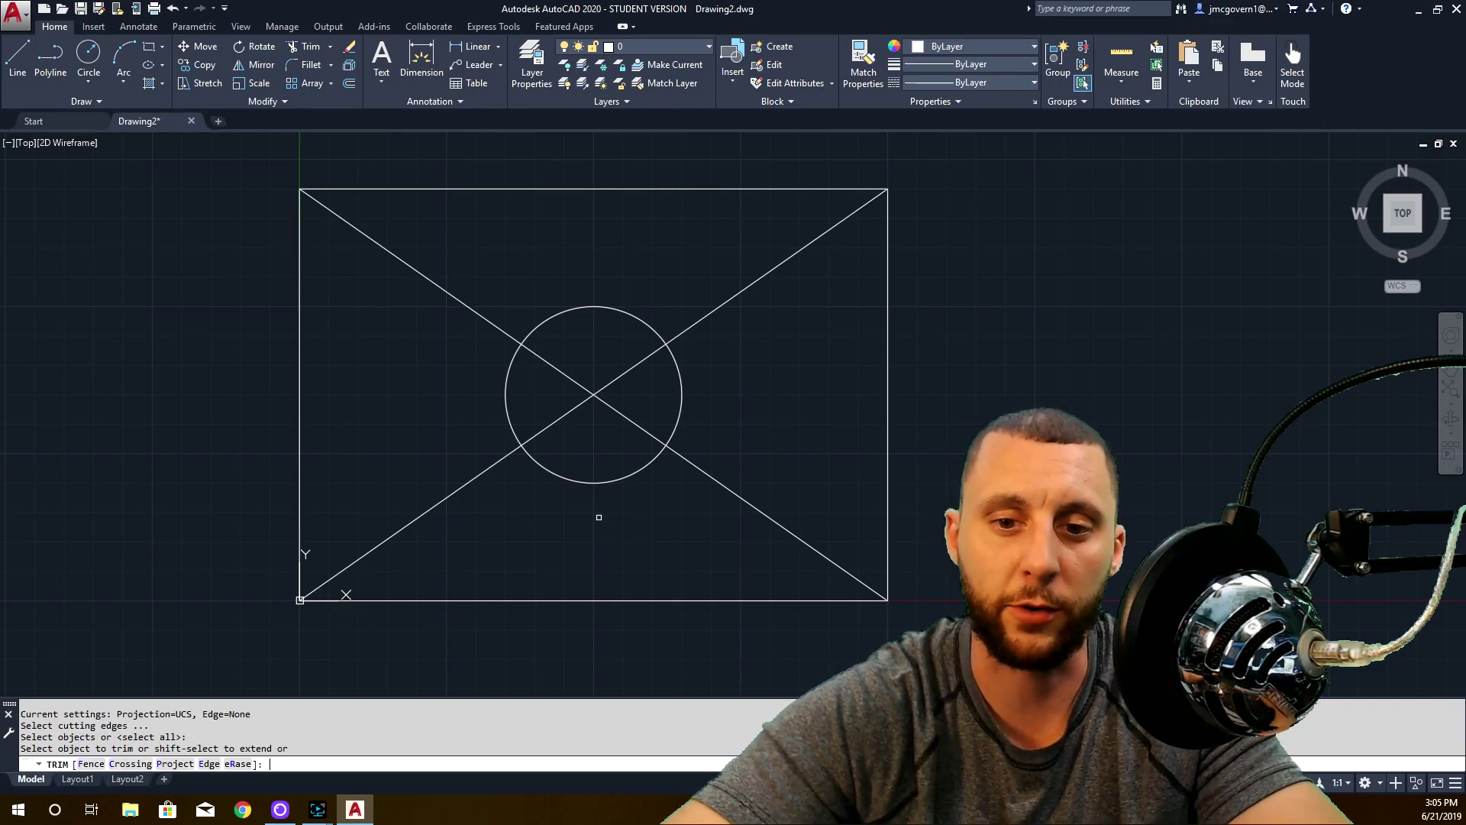
left_click(458, 245)
left_click(410, 295)
left_click(456, 407)
left_click(421, 521)
left_click(752, 484)
left_click(723, 514)
left_click(763, 350)
left_click(716, 276)
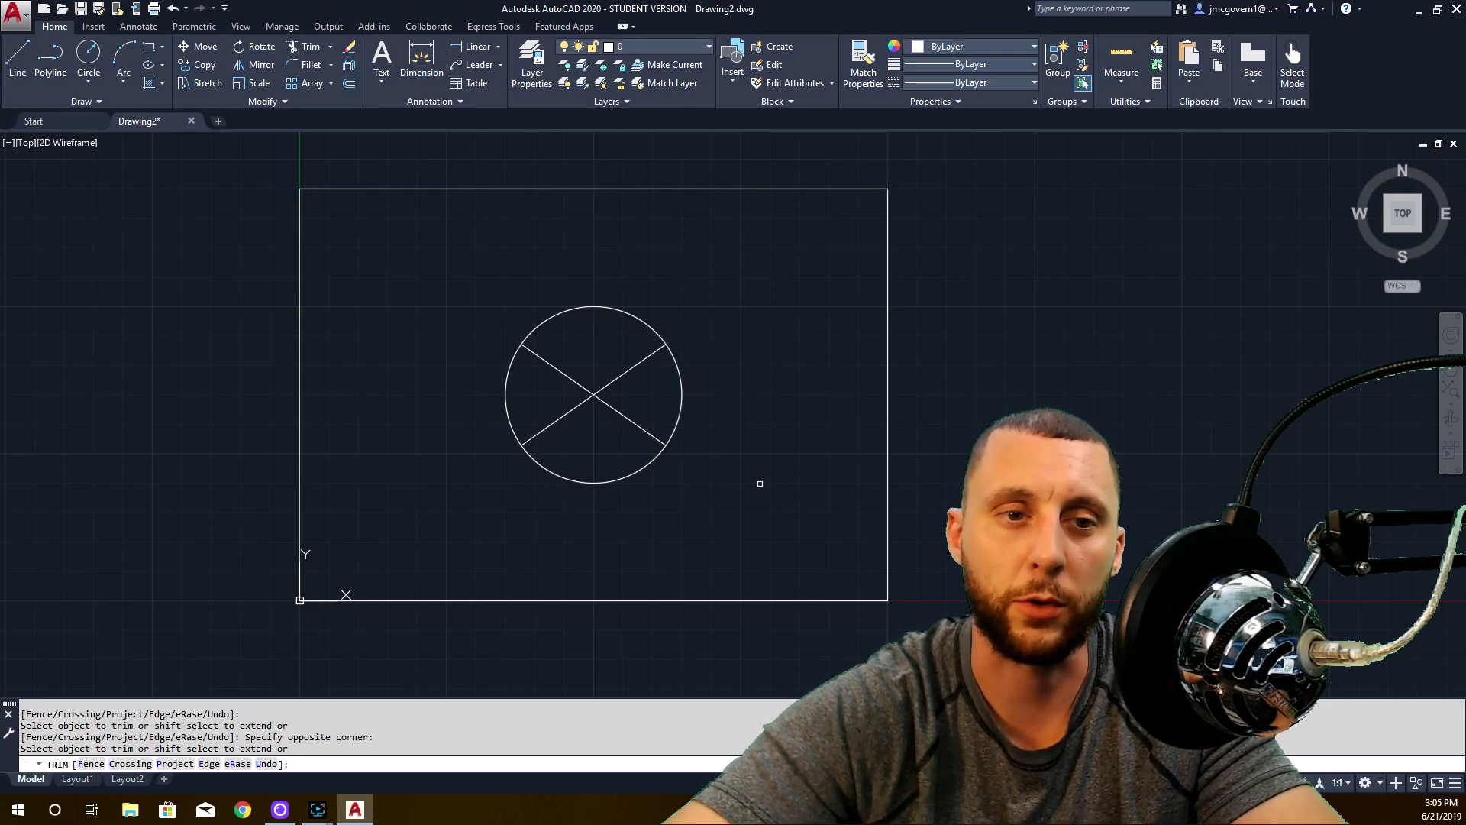
- Trim the two diagonal segments inside the right half of the circle and end the Trim command
left_click(633, 366)
left_click(609, 409)
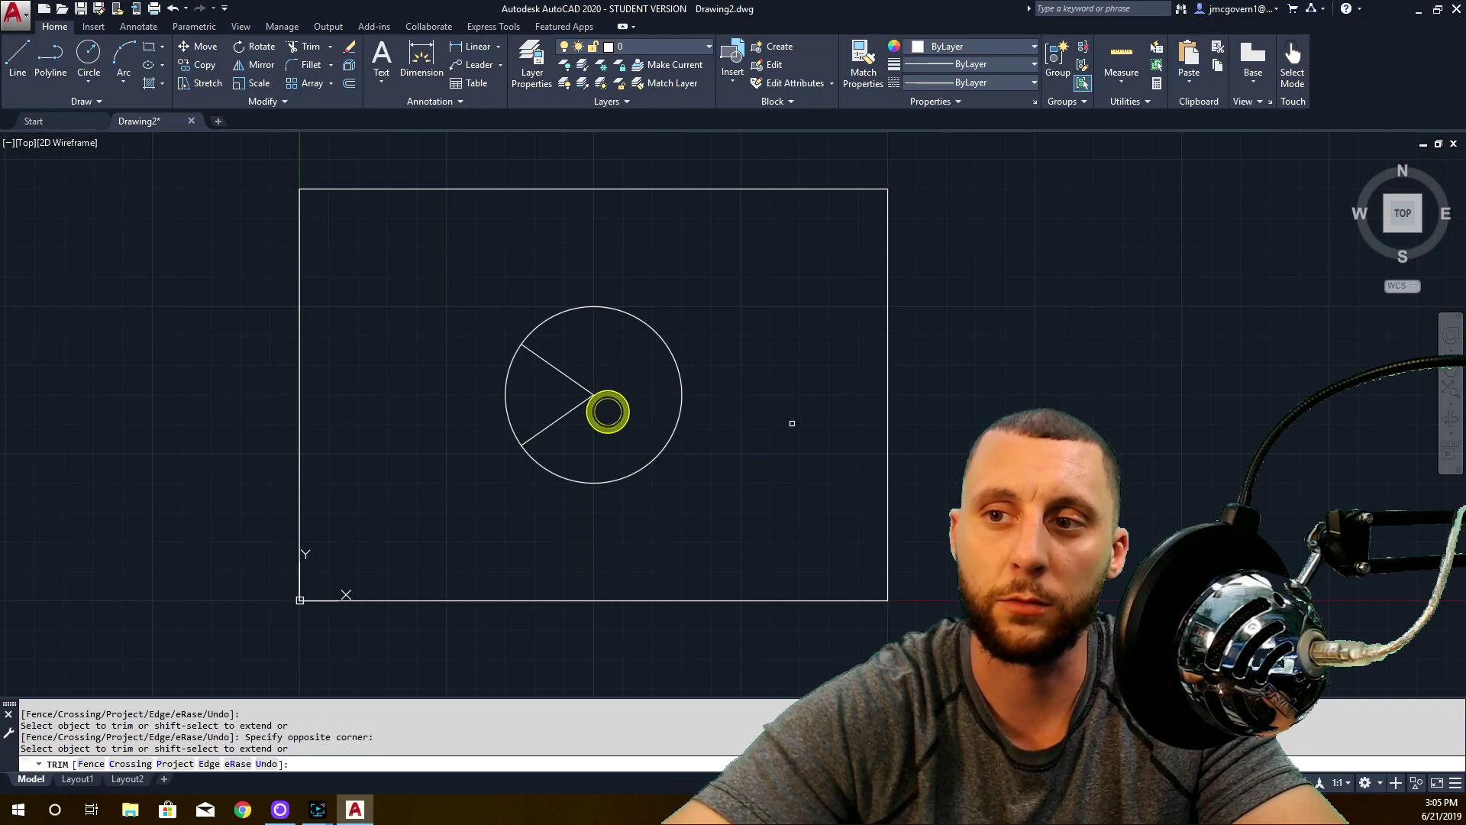
key("Escape")
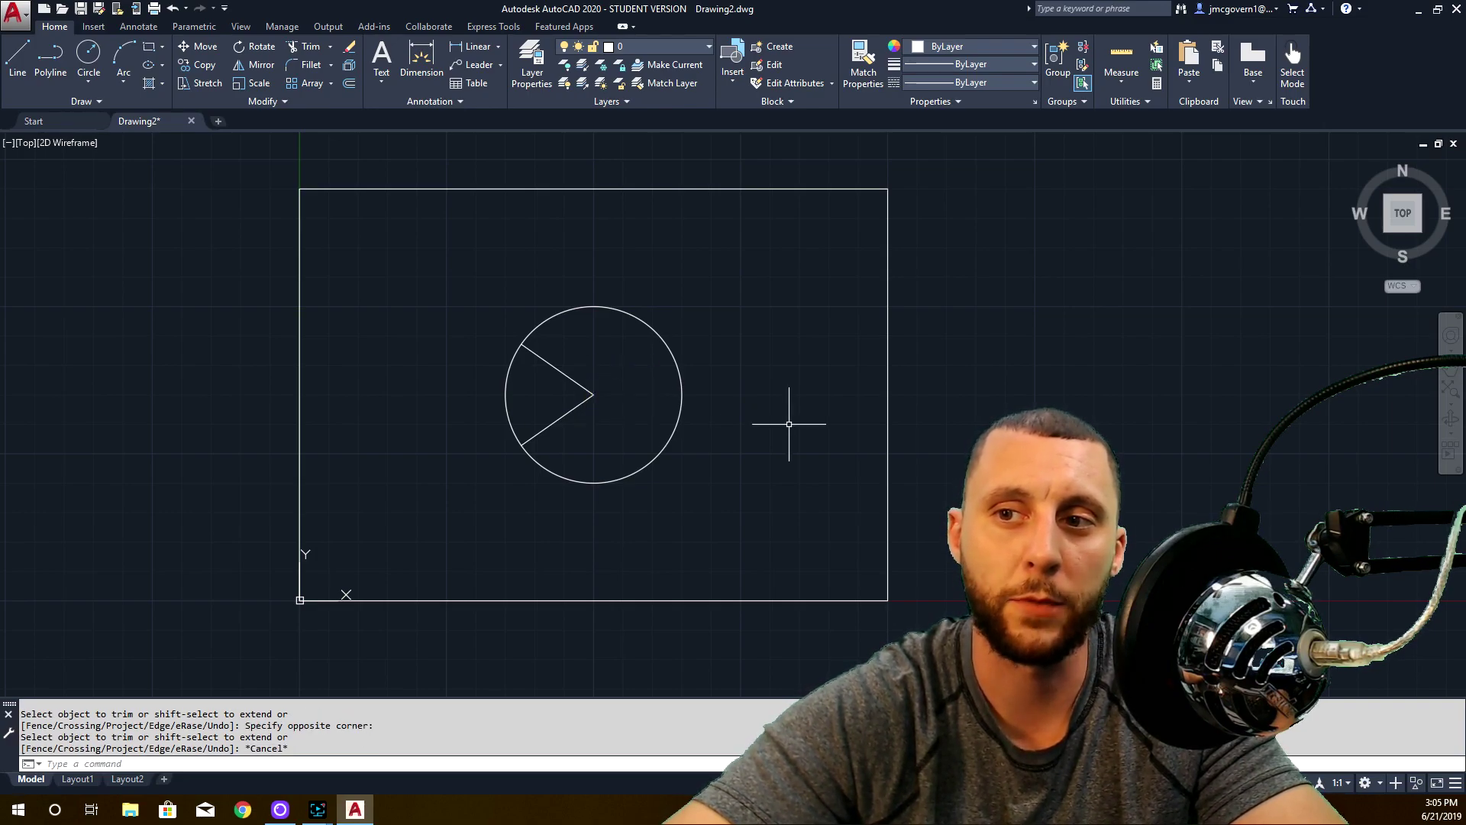
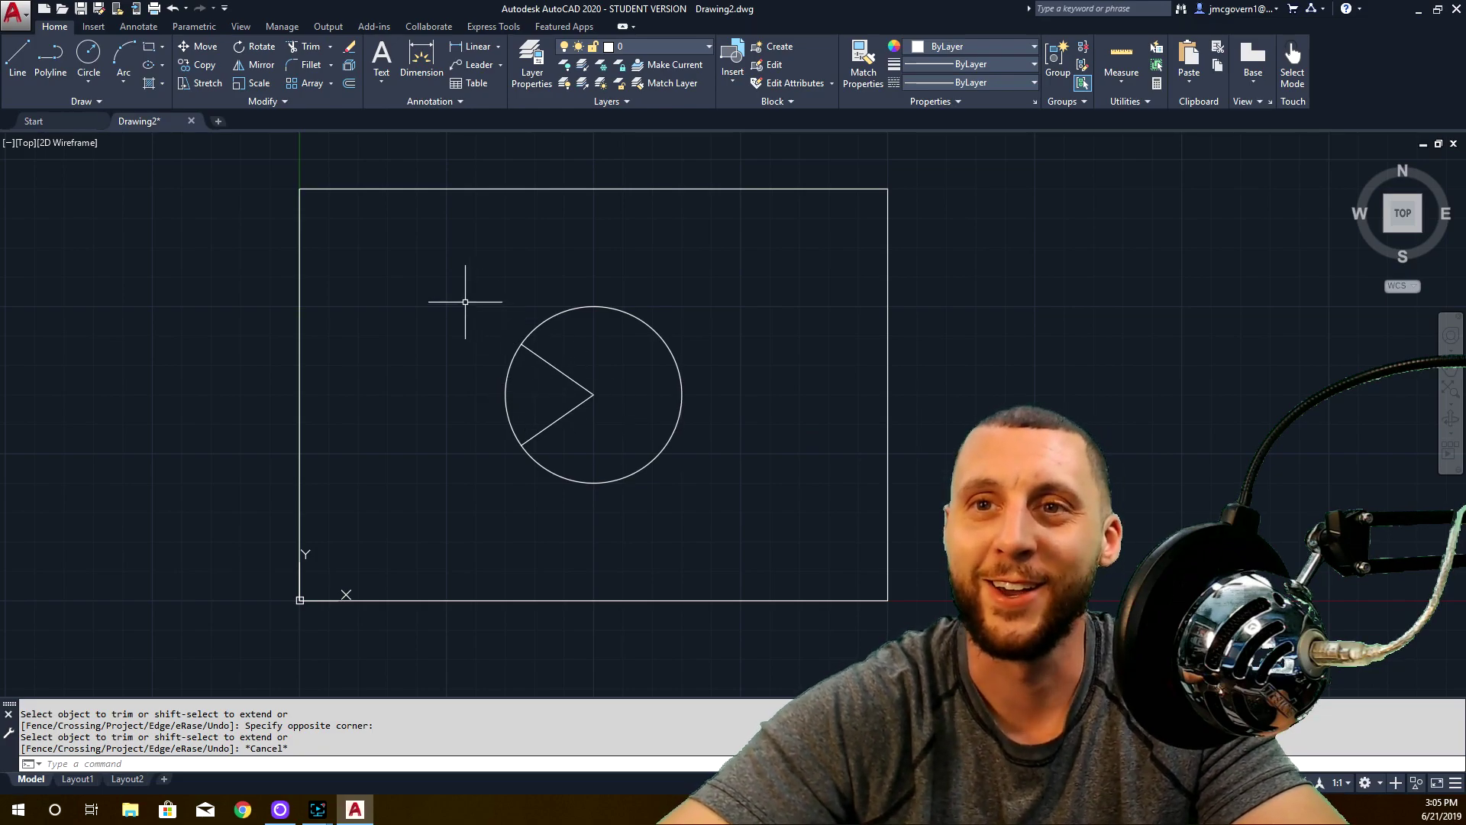
left_click(252, 66)
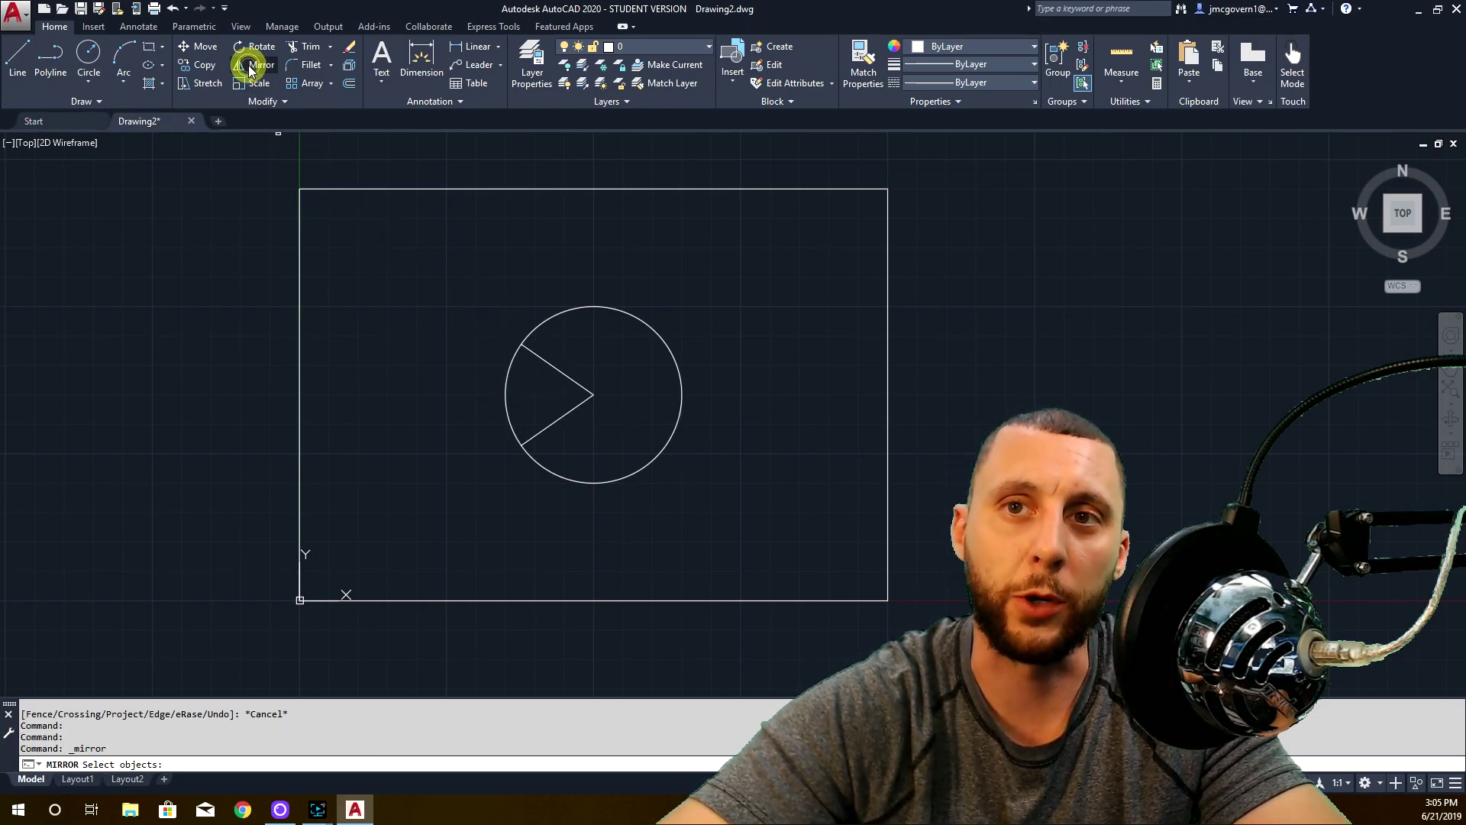
left_click_drag(598, 373, 634, 429)
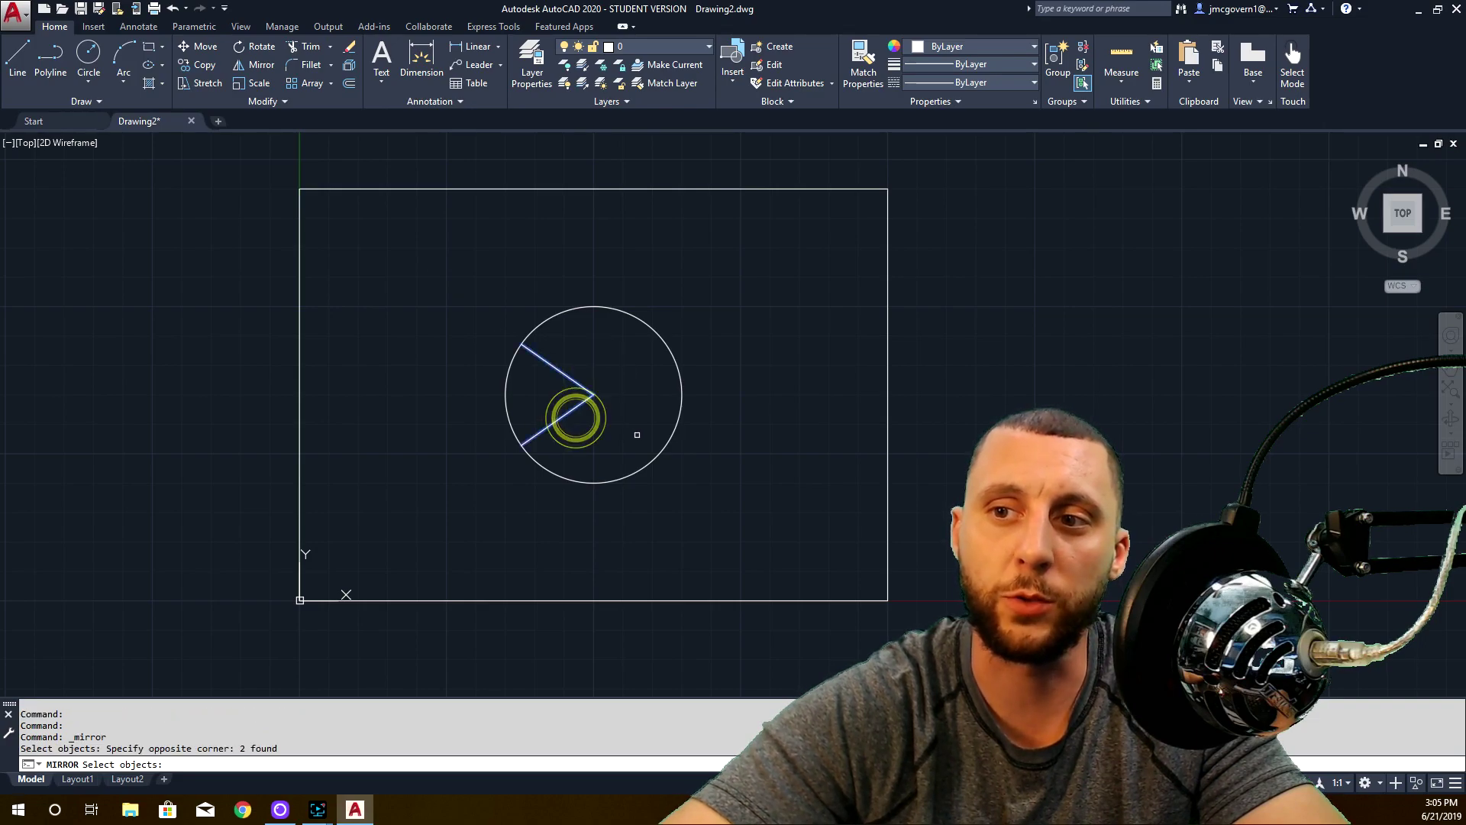
key("Return")
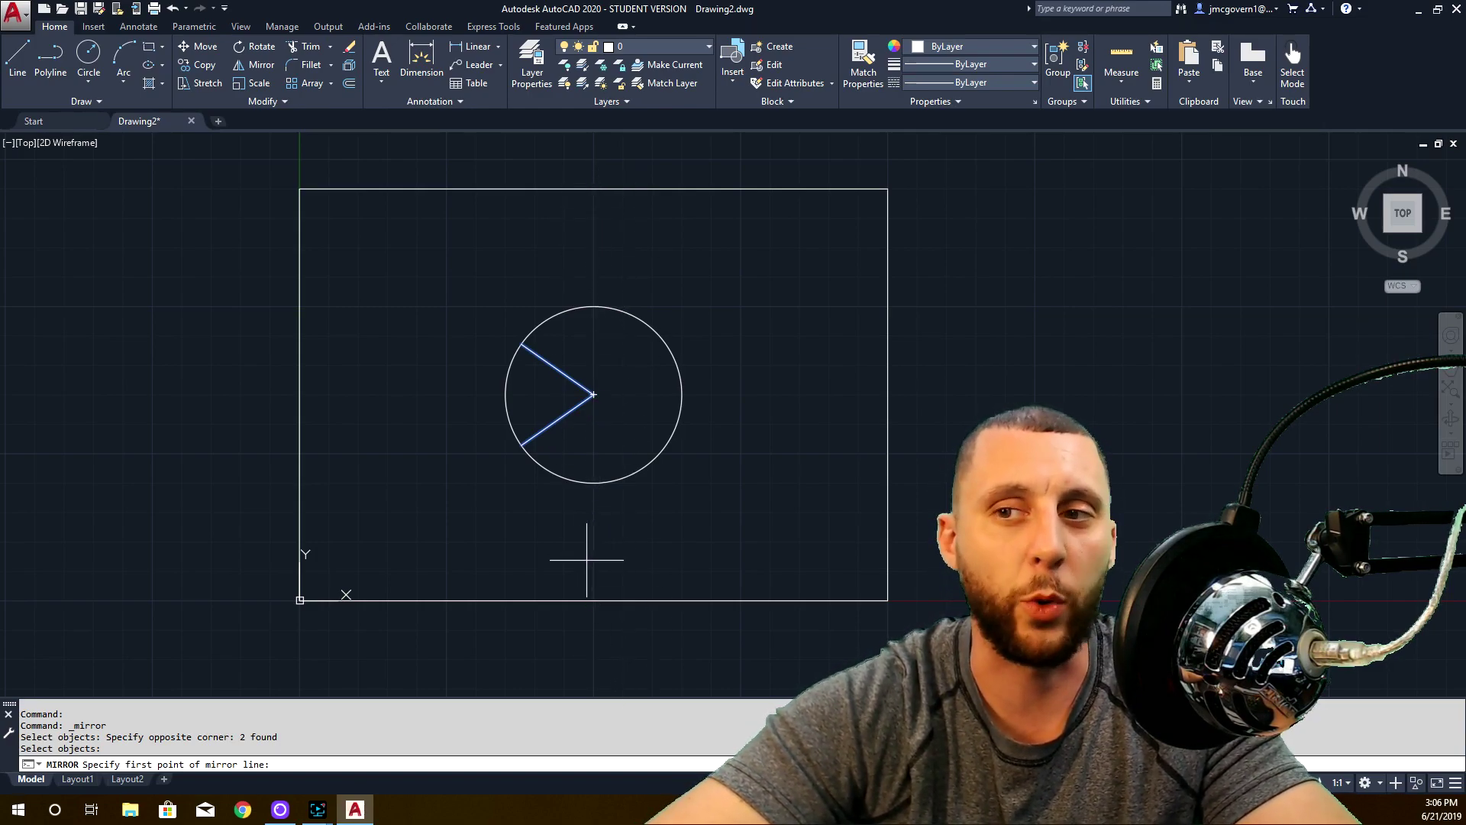
left_click(594, 394)
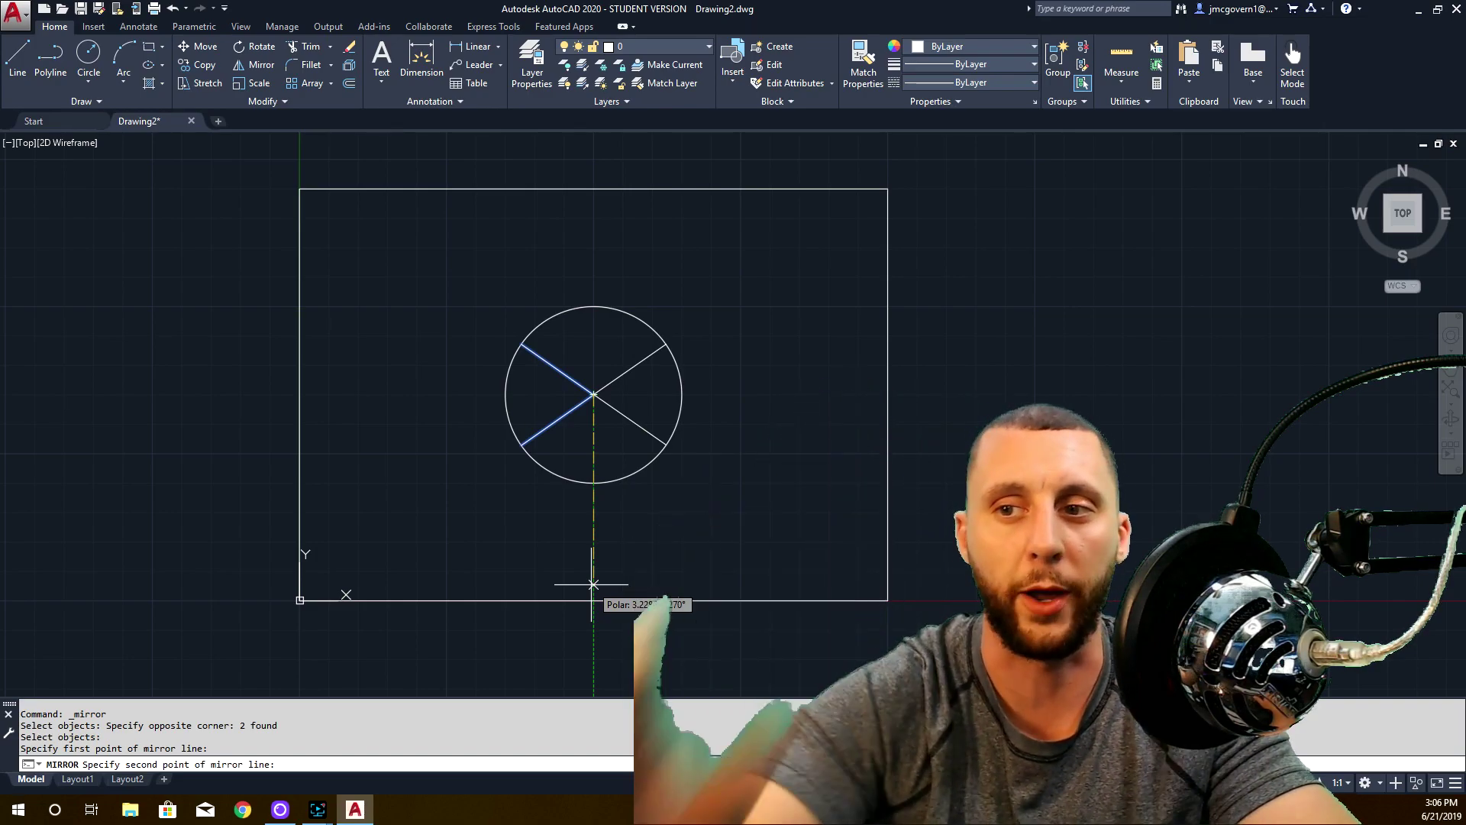
key("Escape")
key("space")
left_click(607, 380)
left_click(576, 410)
key("space")
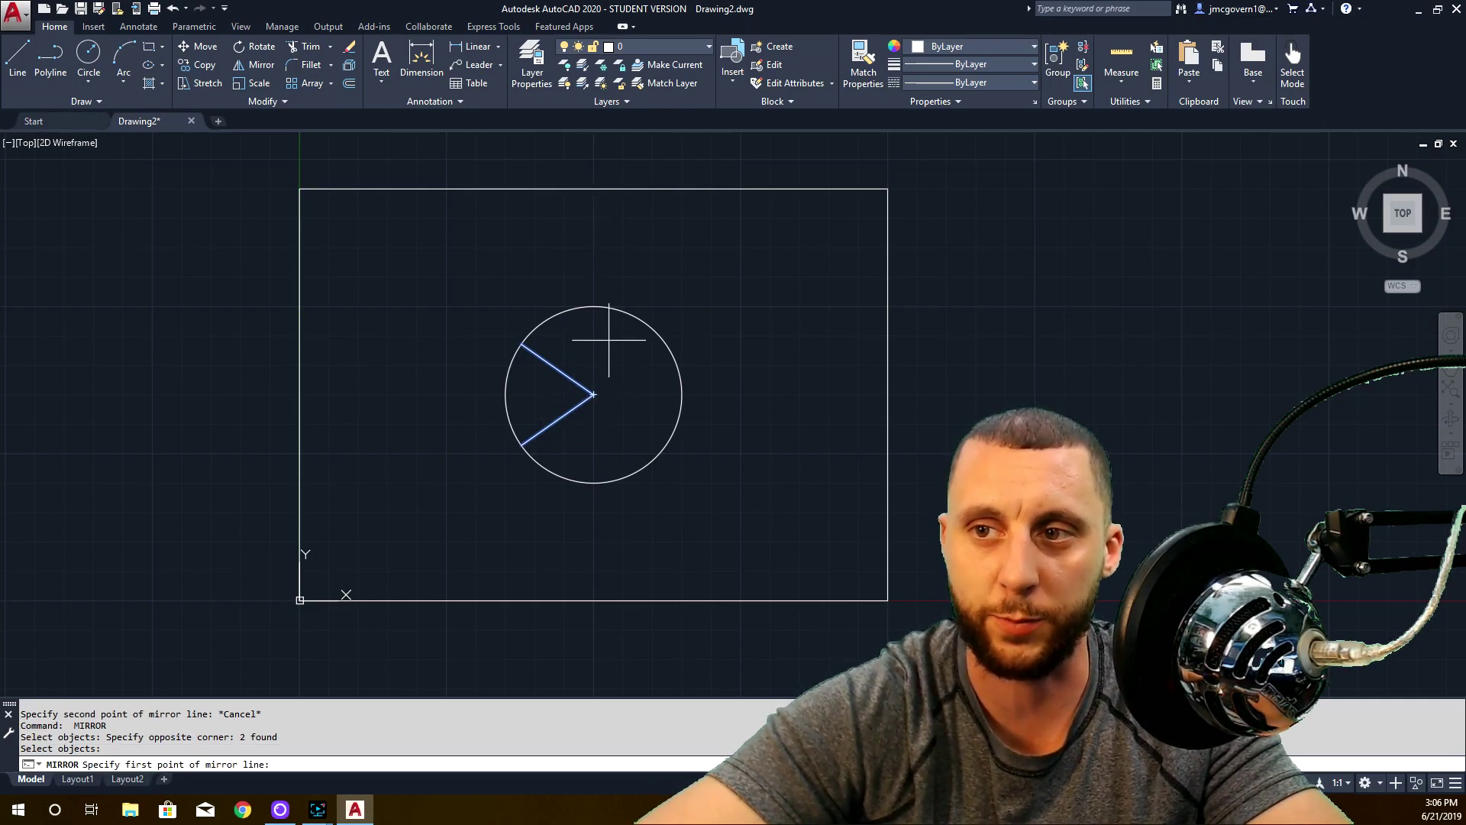
left_click(632, 259)
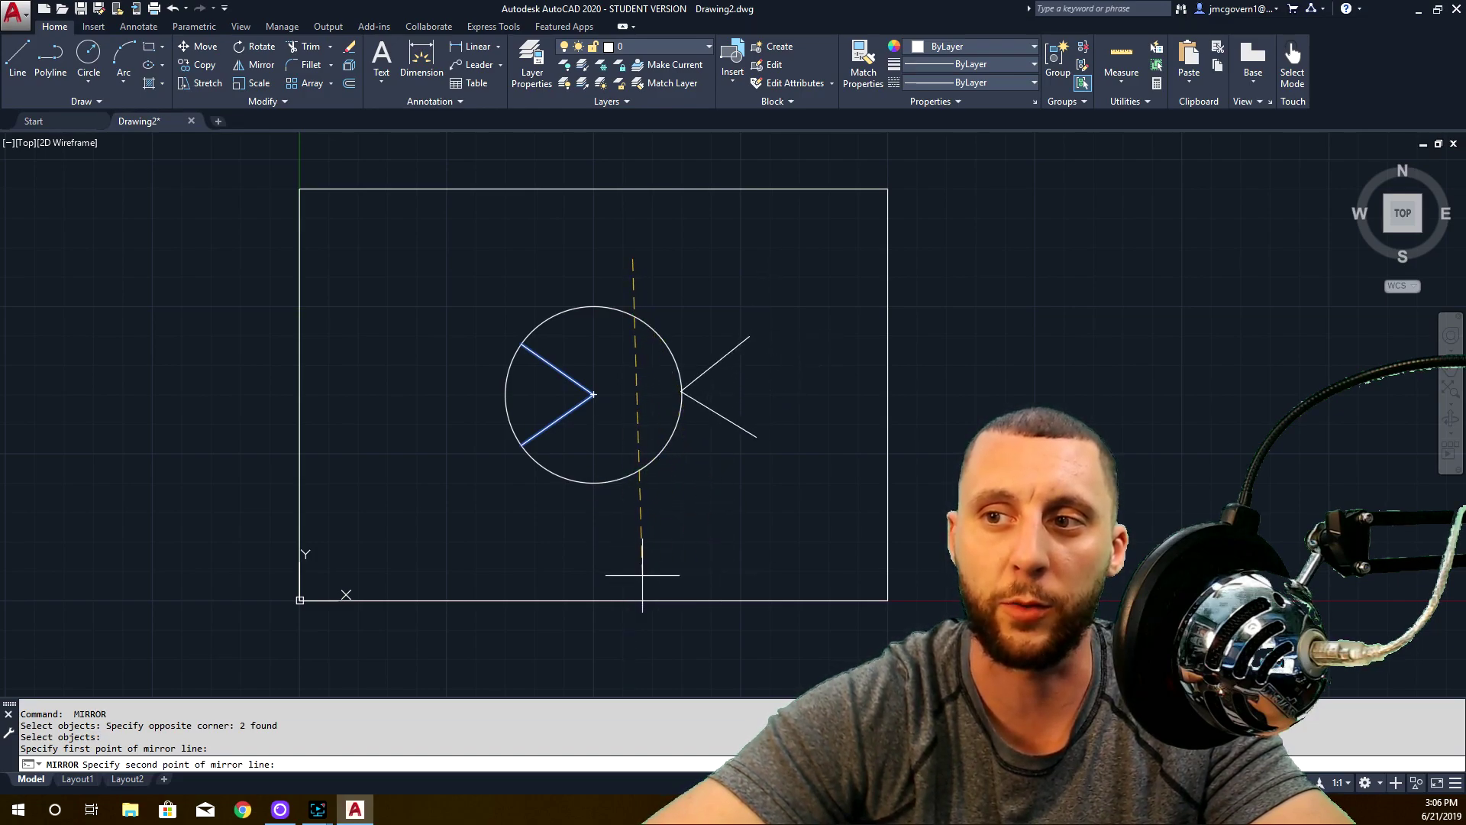
key("Escape")
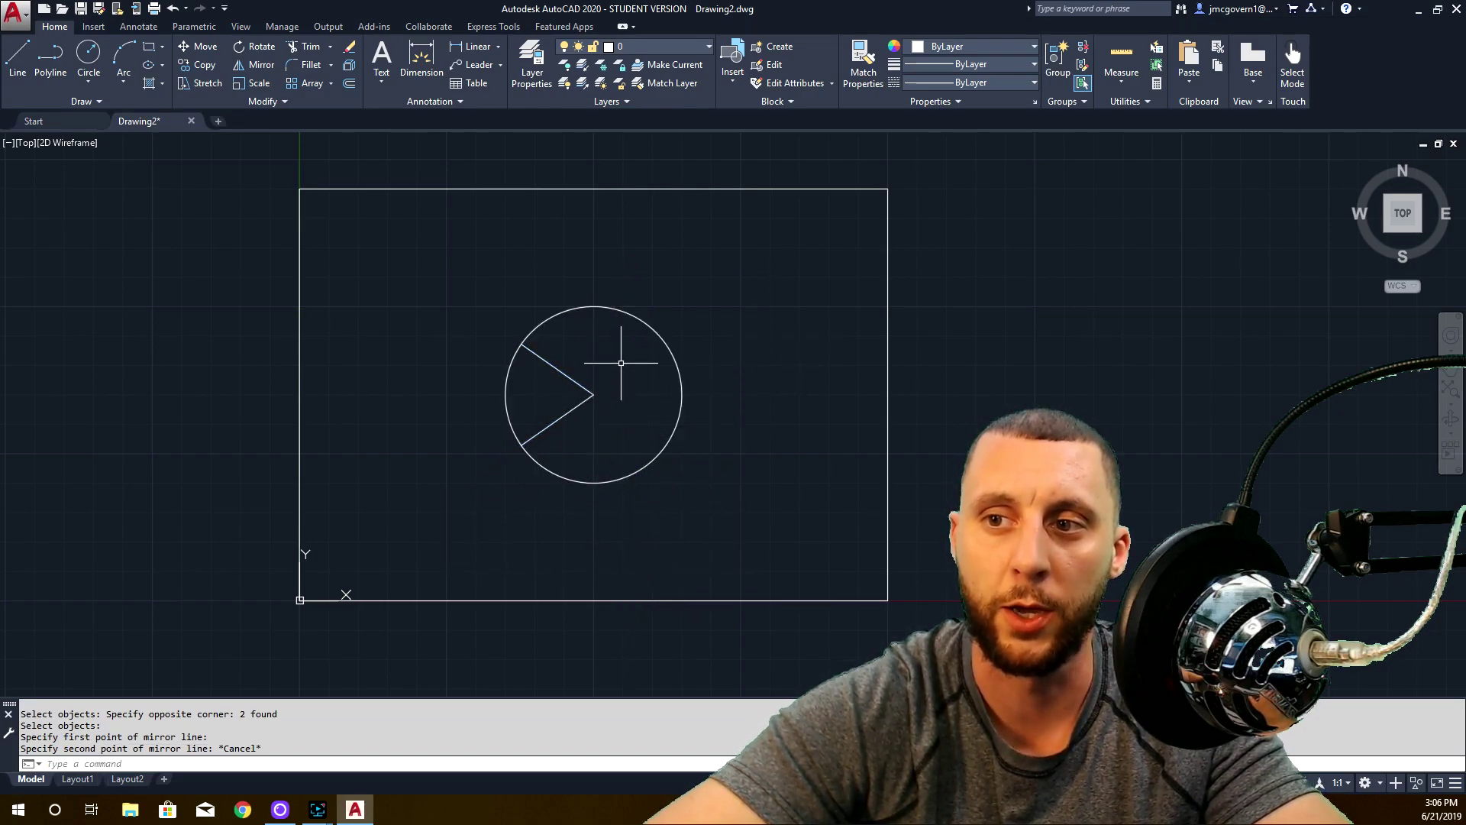
- Mirror the two lines inside the circle across a vertical line through its centre, keeping the source objects
left_click(622, 359)
left_click(565, 417)
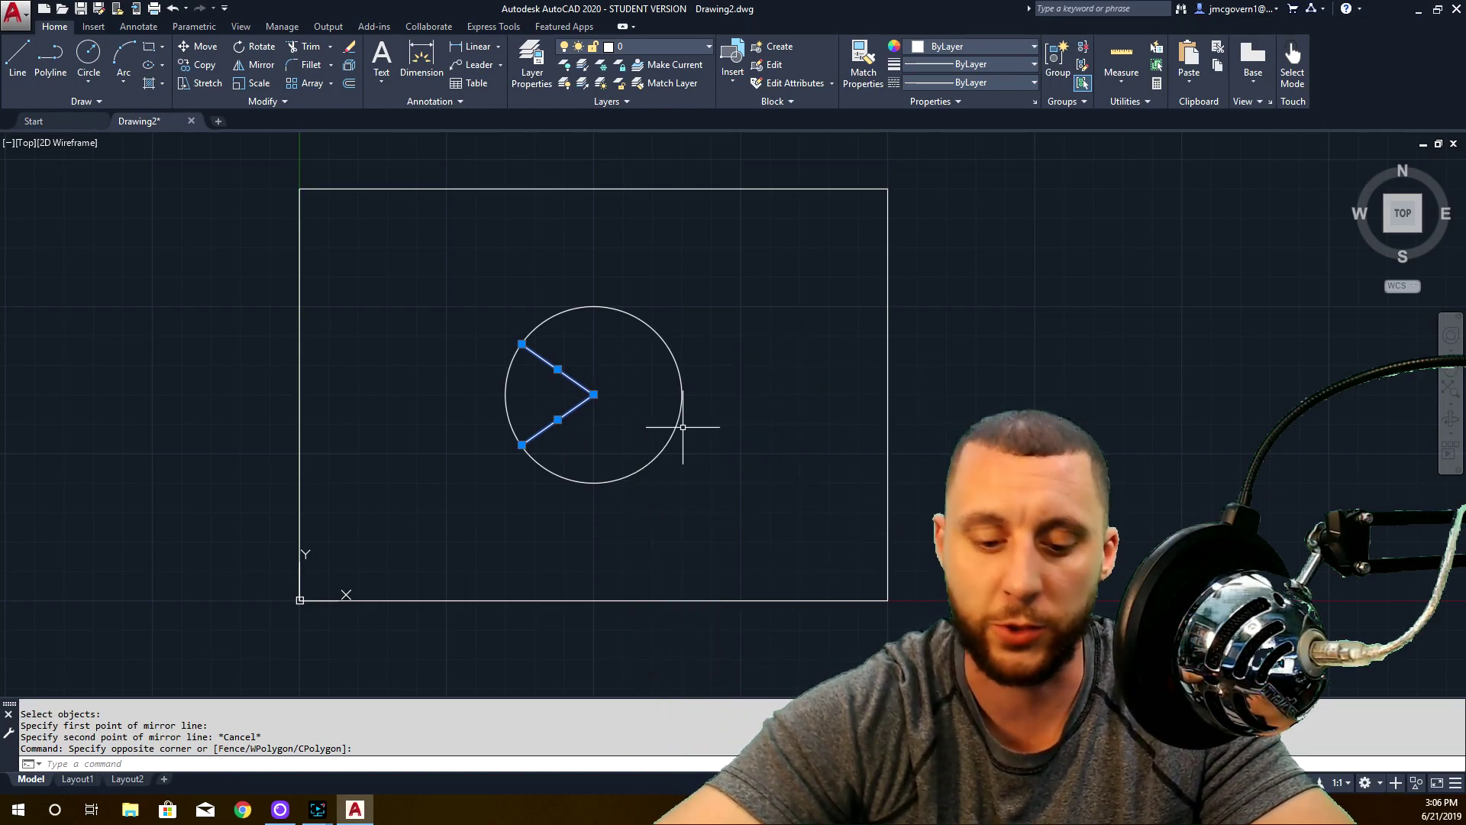
type("RROR")
key("Return")
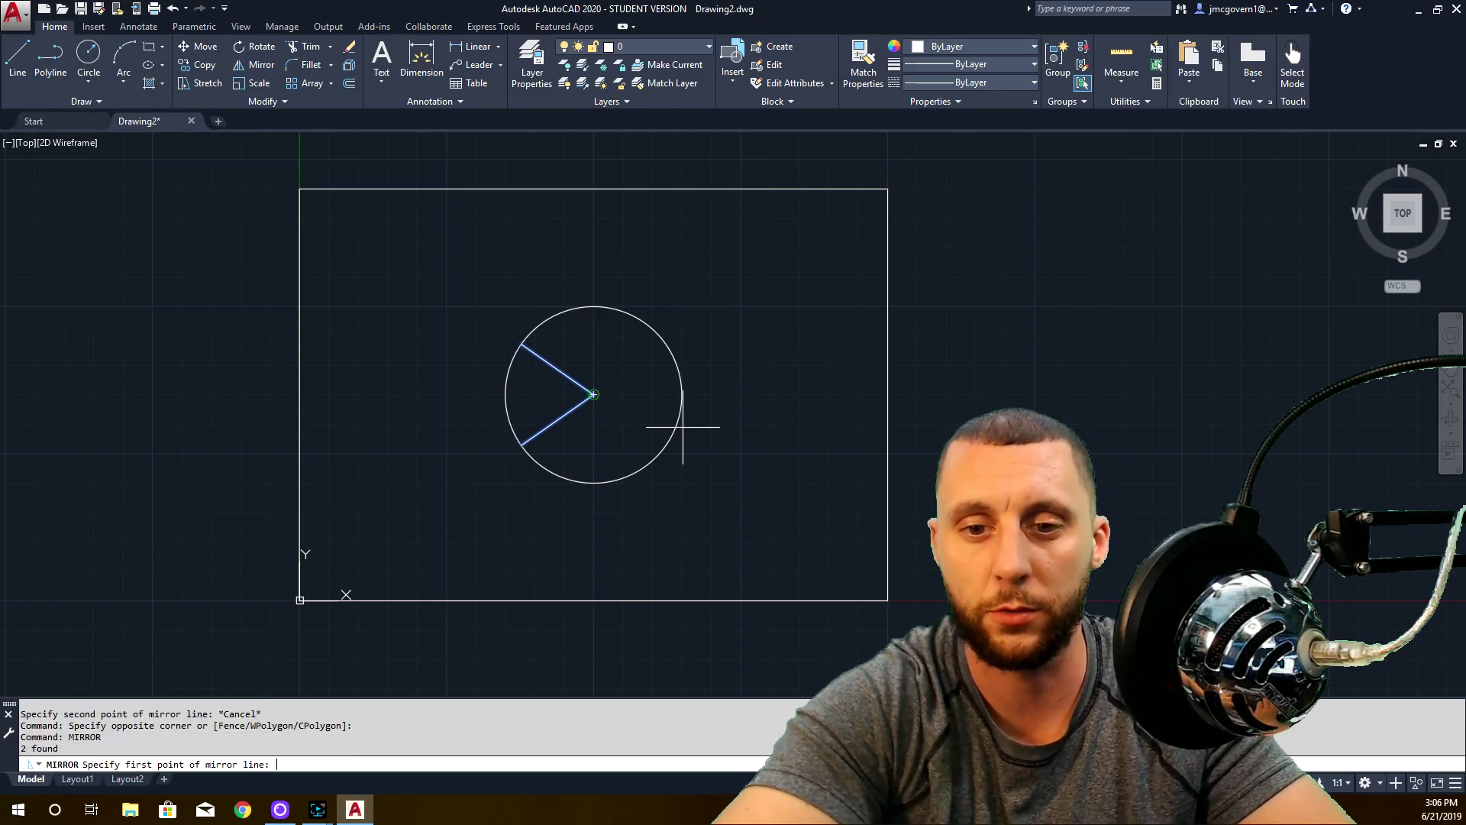
left_click(596, 395)
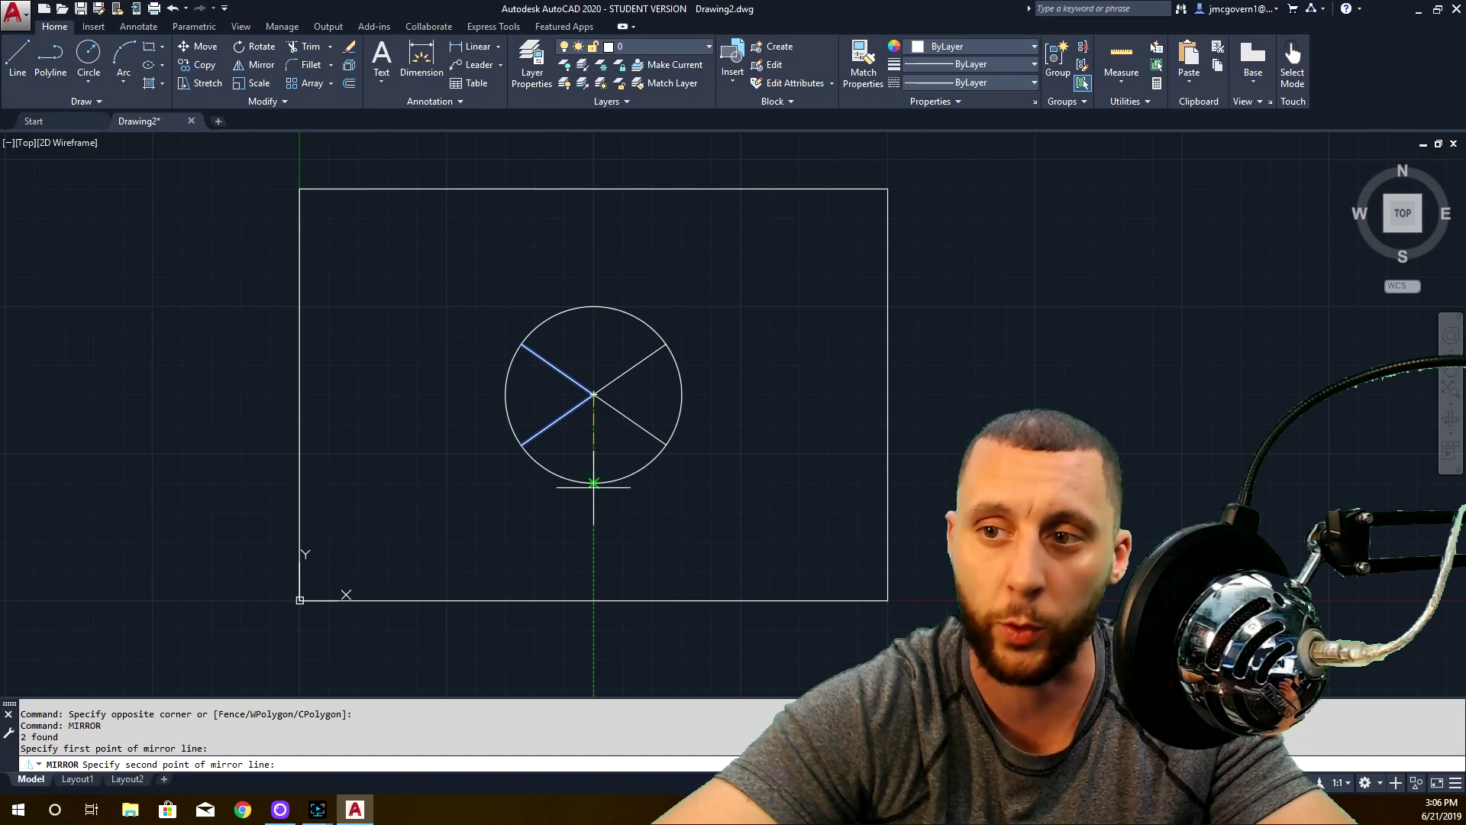
left_click(595, 615)
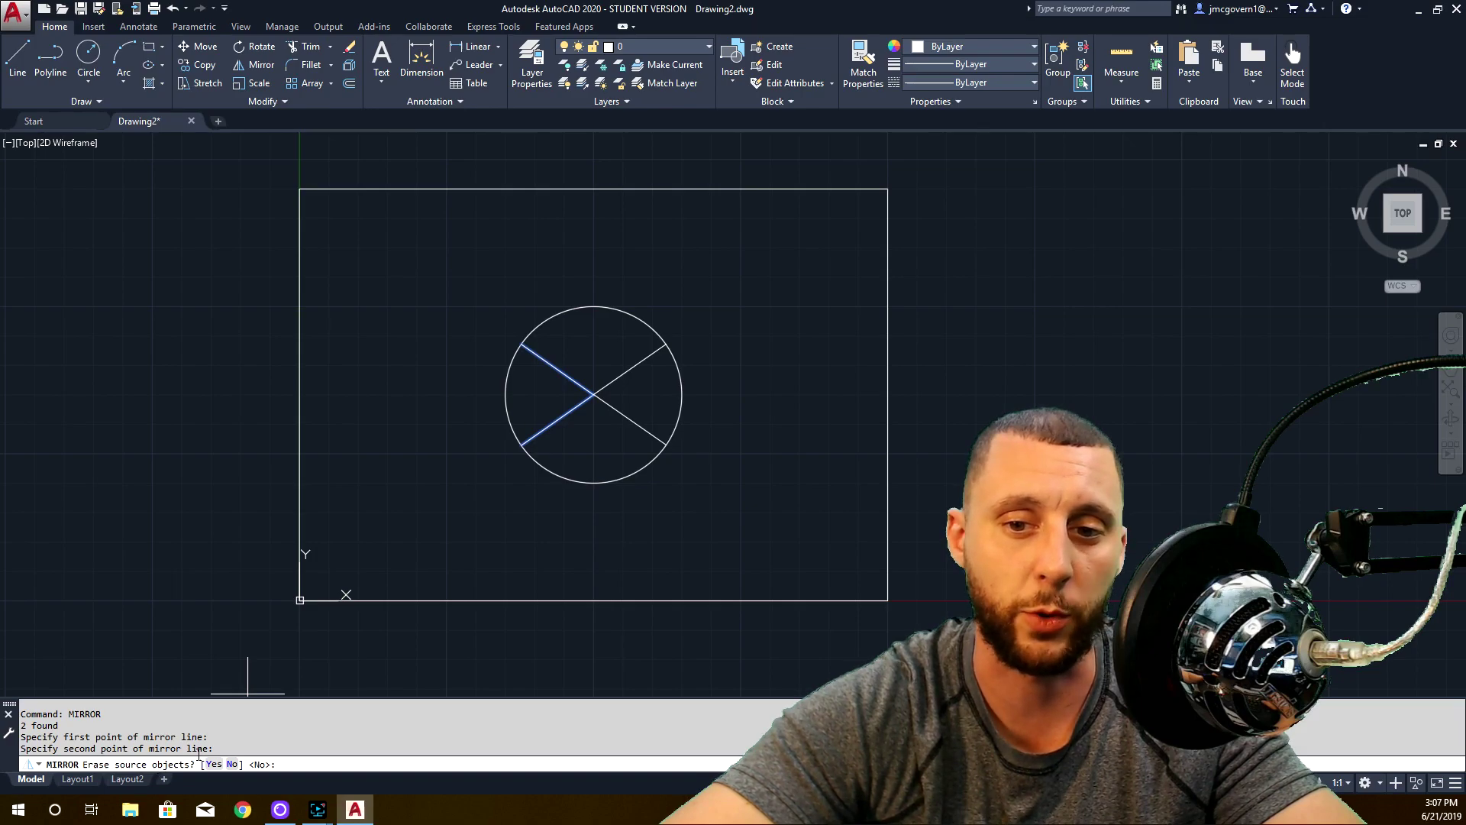
left_click(232, 764)
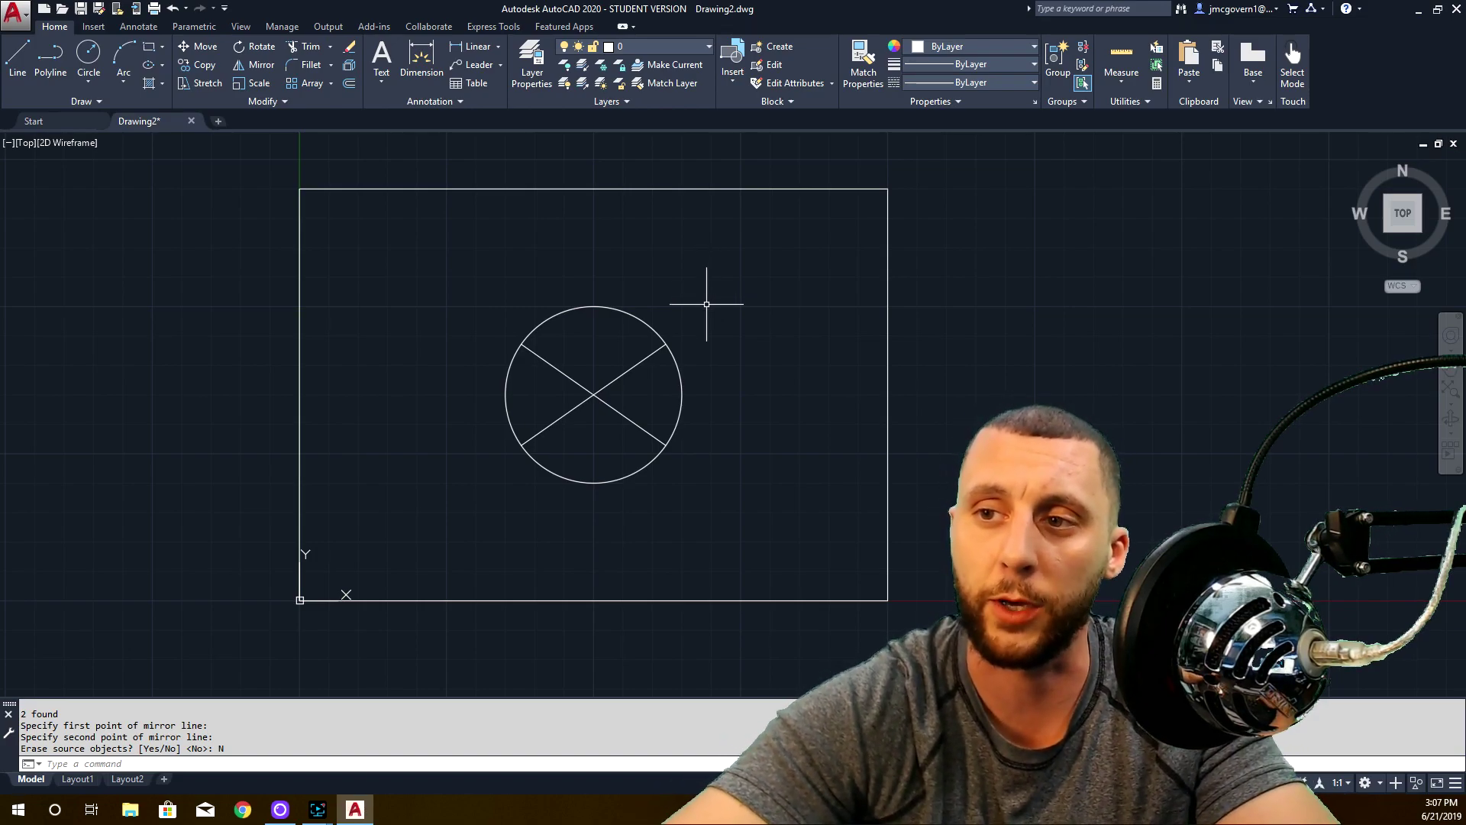
left_click(245, 47)
left_click(688, 334)
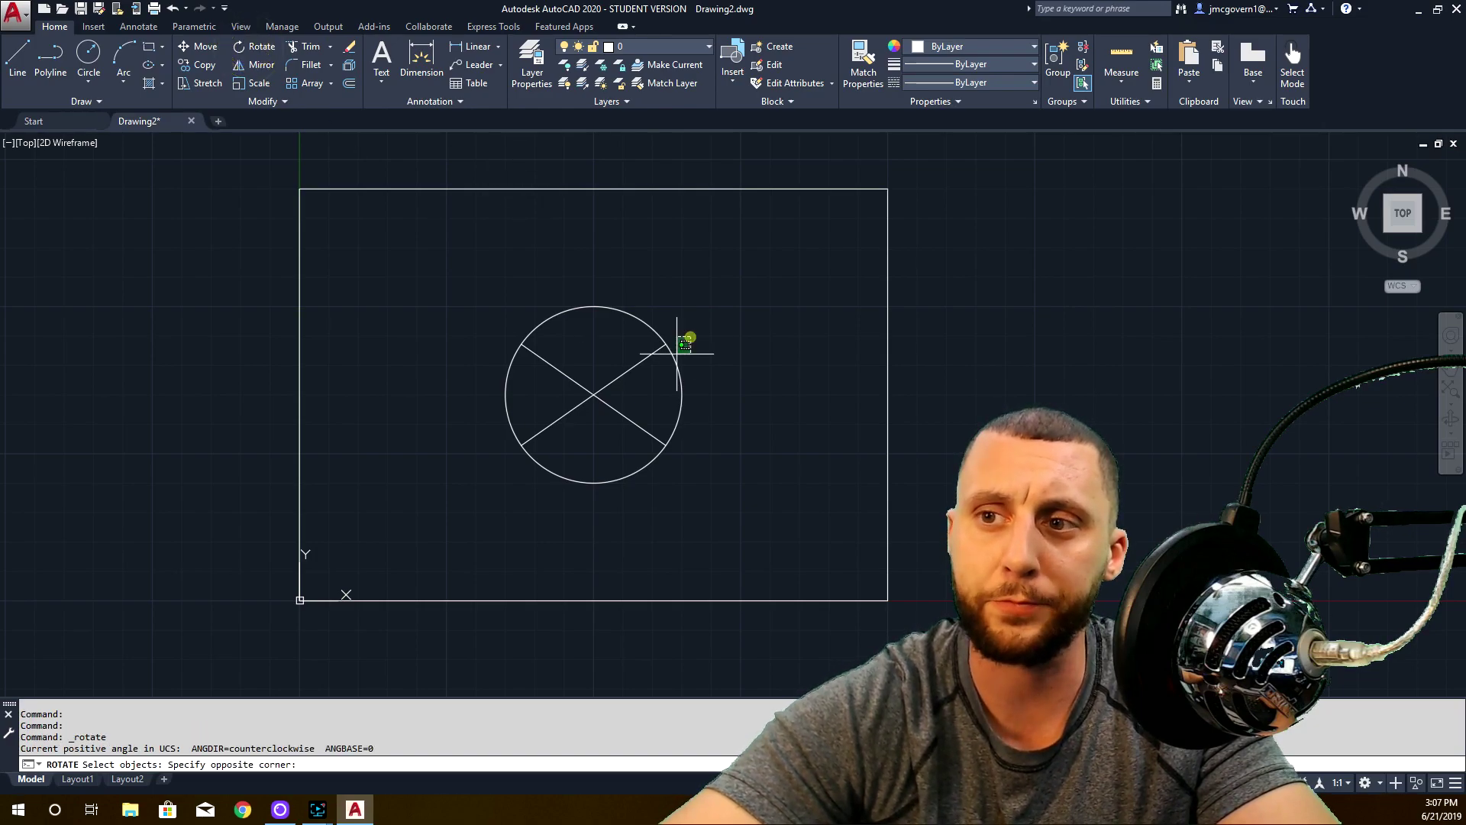
left_click(485, 485)
key("Return")
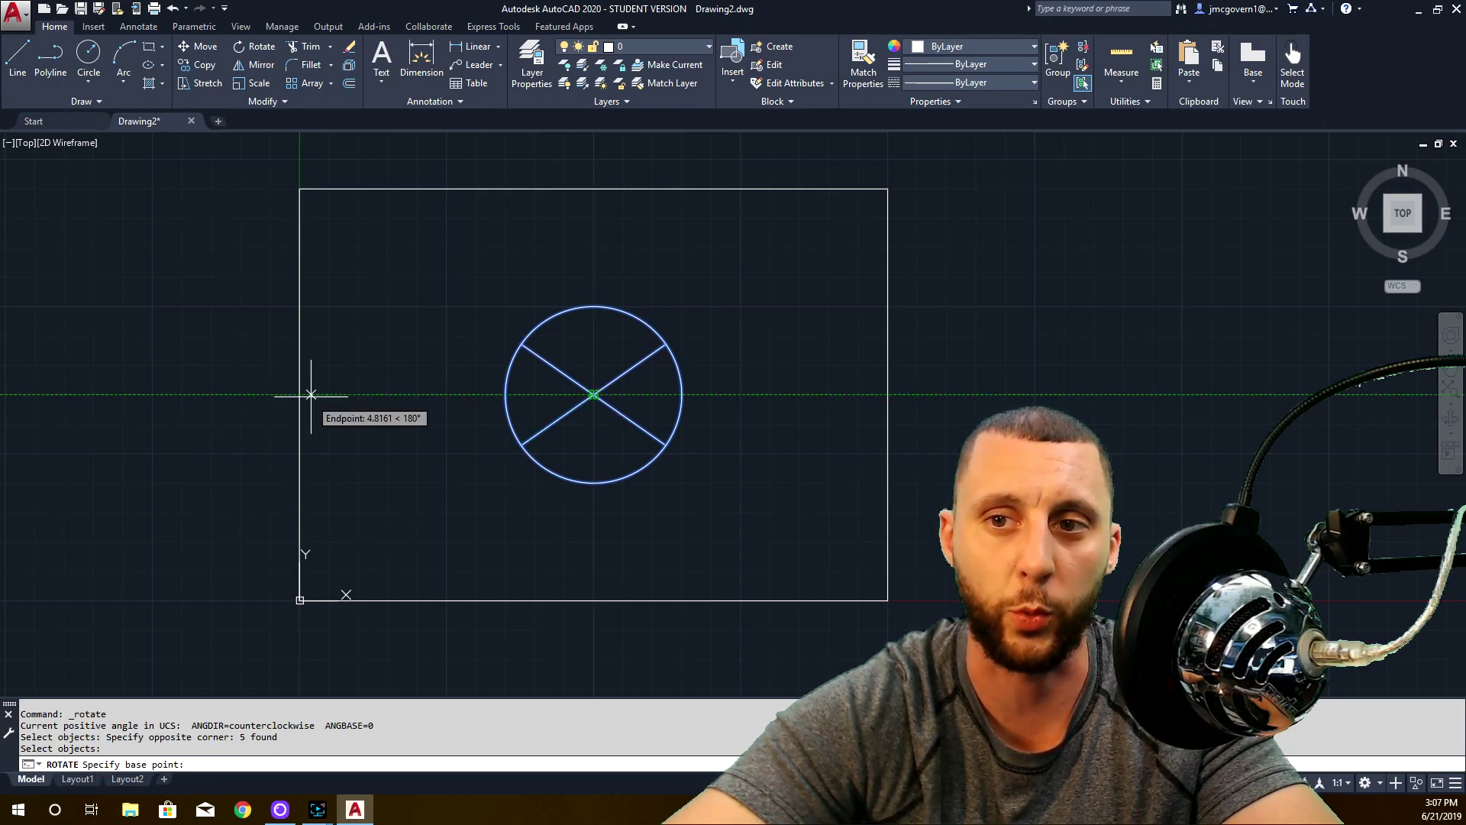
scroll(337, 382, "down", 4)
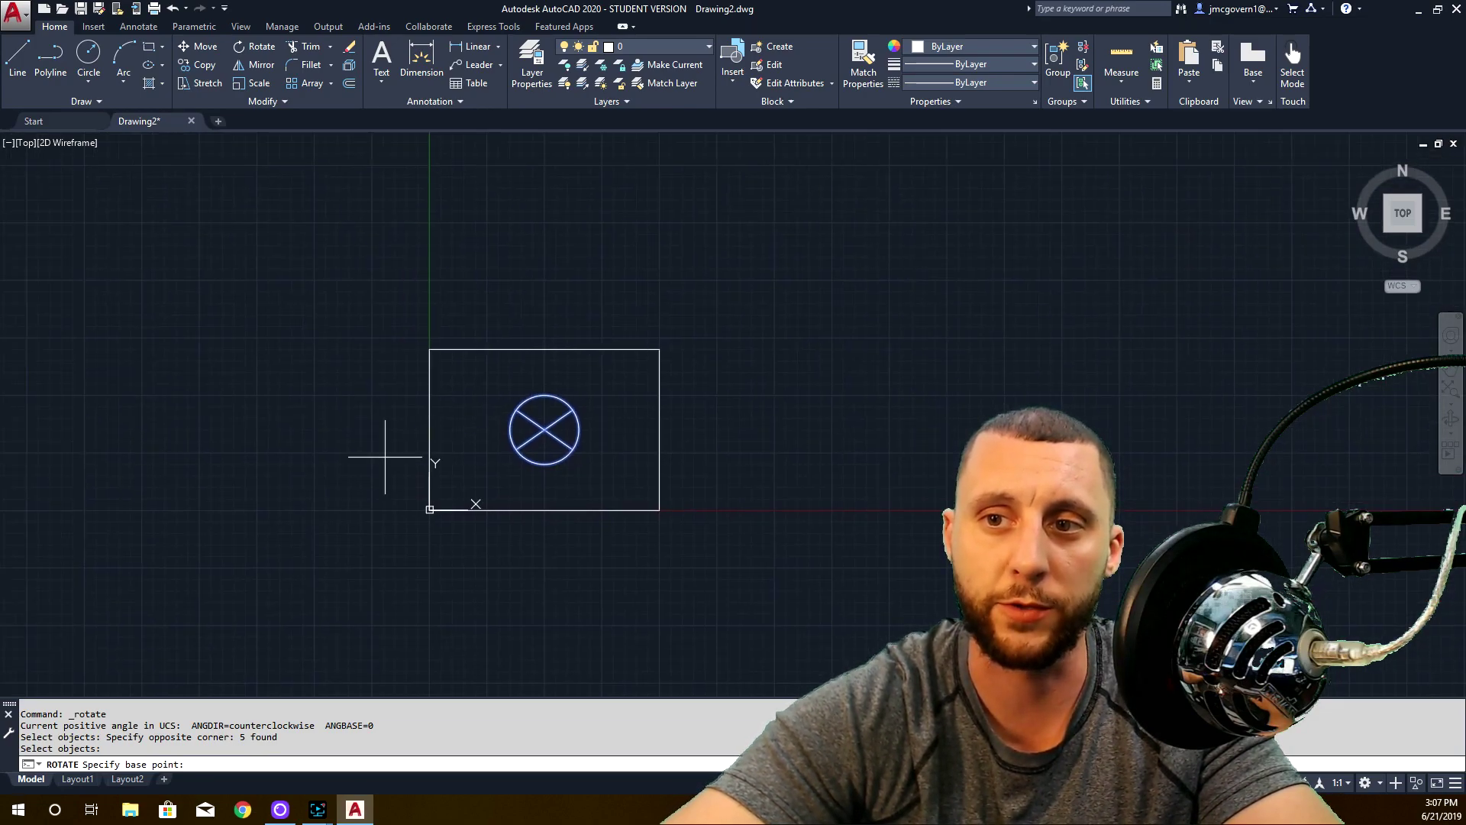
scroll(385, 457, "down", 3)
scroll(385, 457, "up", 5)
scroll(353, 318, "down", 2)
middle_click_drag(393, 354, 485, 393)
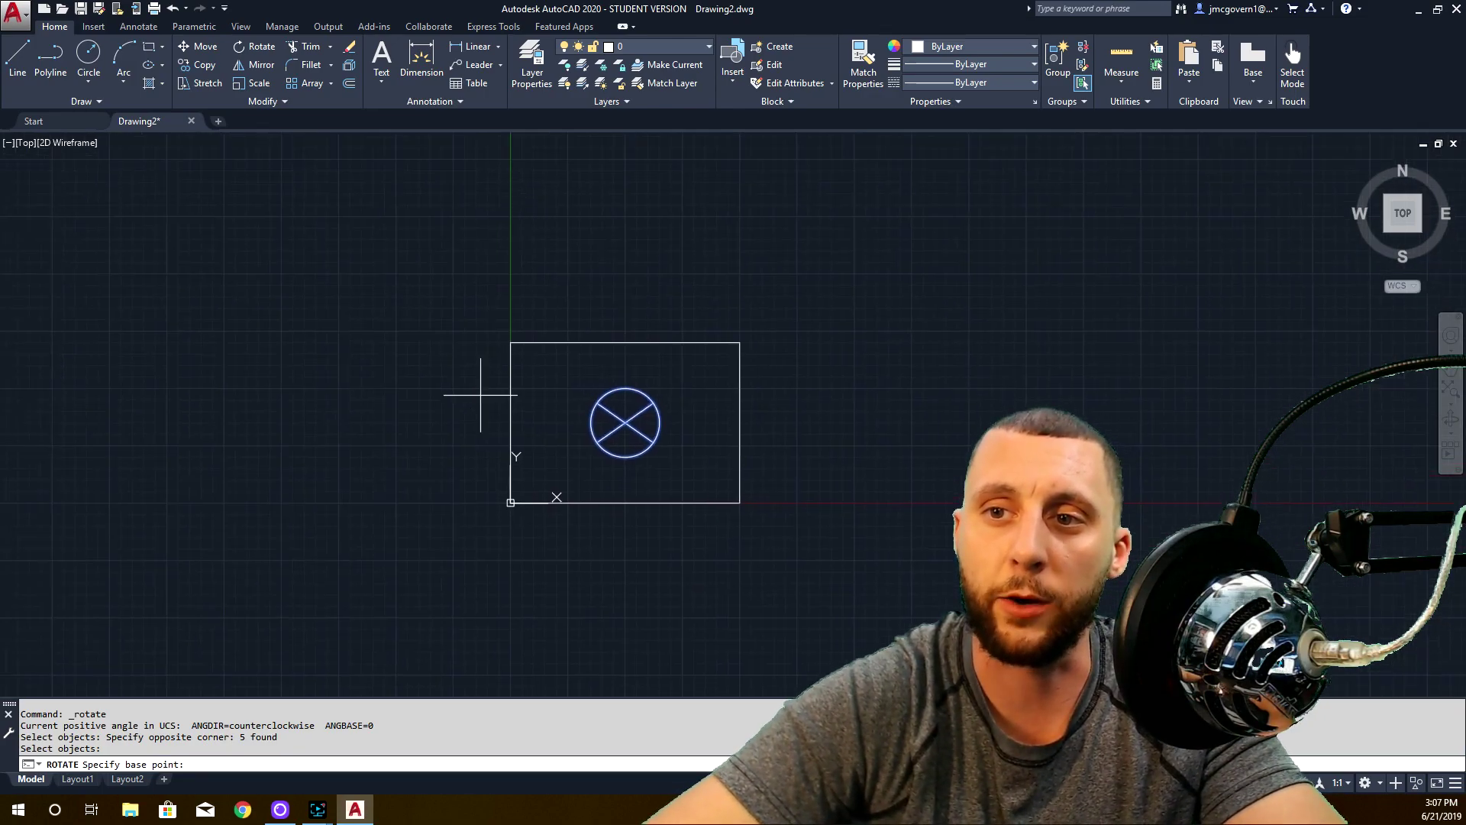
left_click(510, 342)
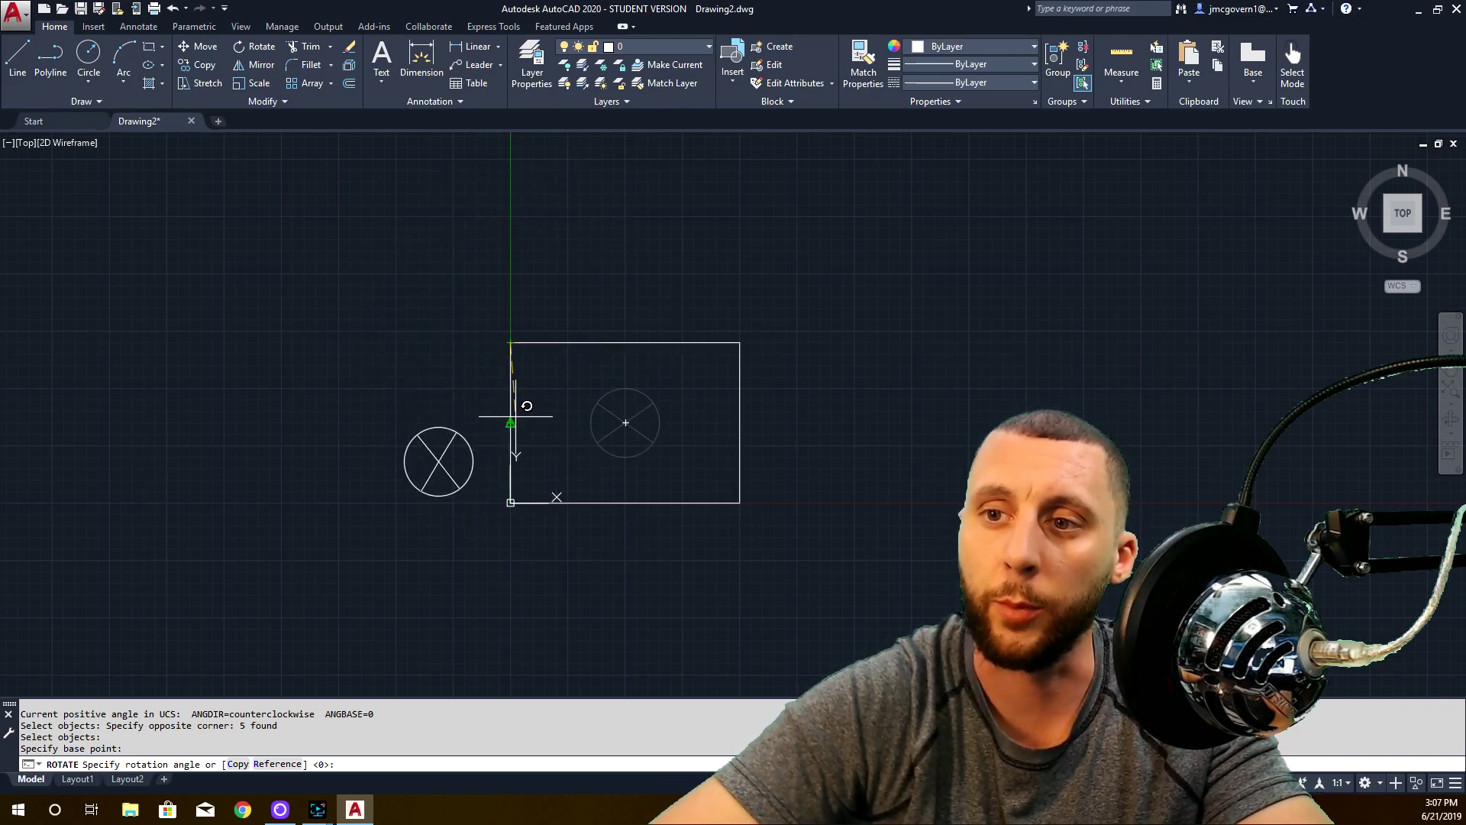
key("Escape")
- Rotate the circle and its four inner lines by 90 degrees about the circle's centre
scroll(647, 423, "up", 4)
left_click_drag(691, 336, 463, 531)
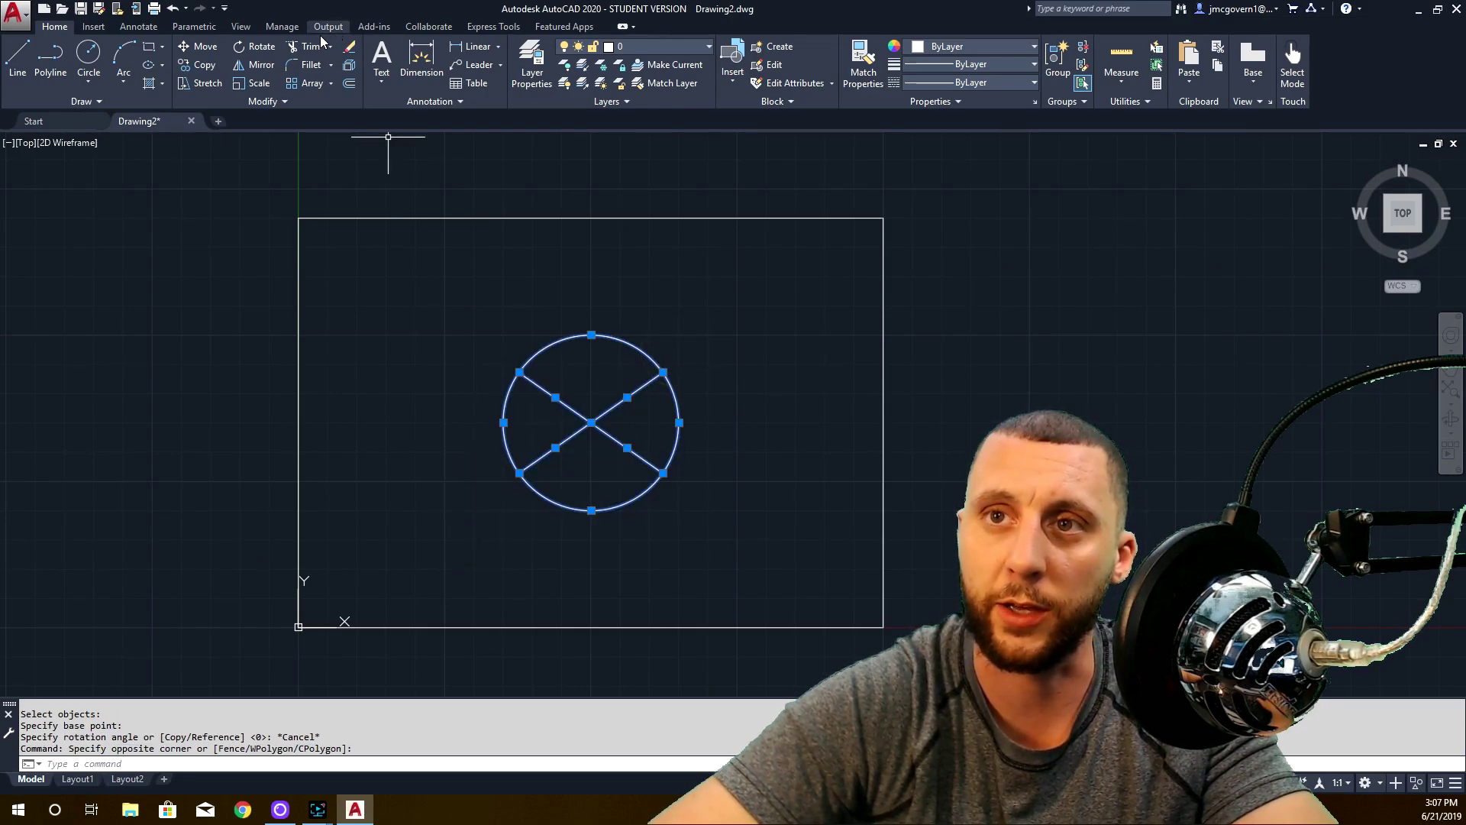
left_click(255, 46)
left_click(591, 423)
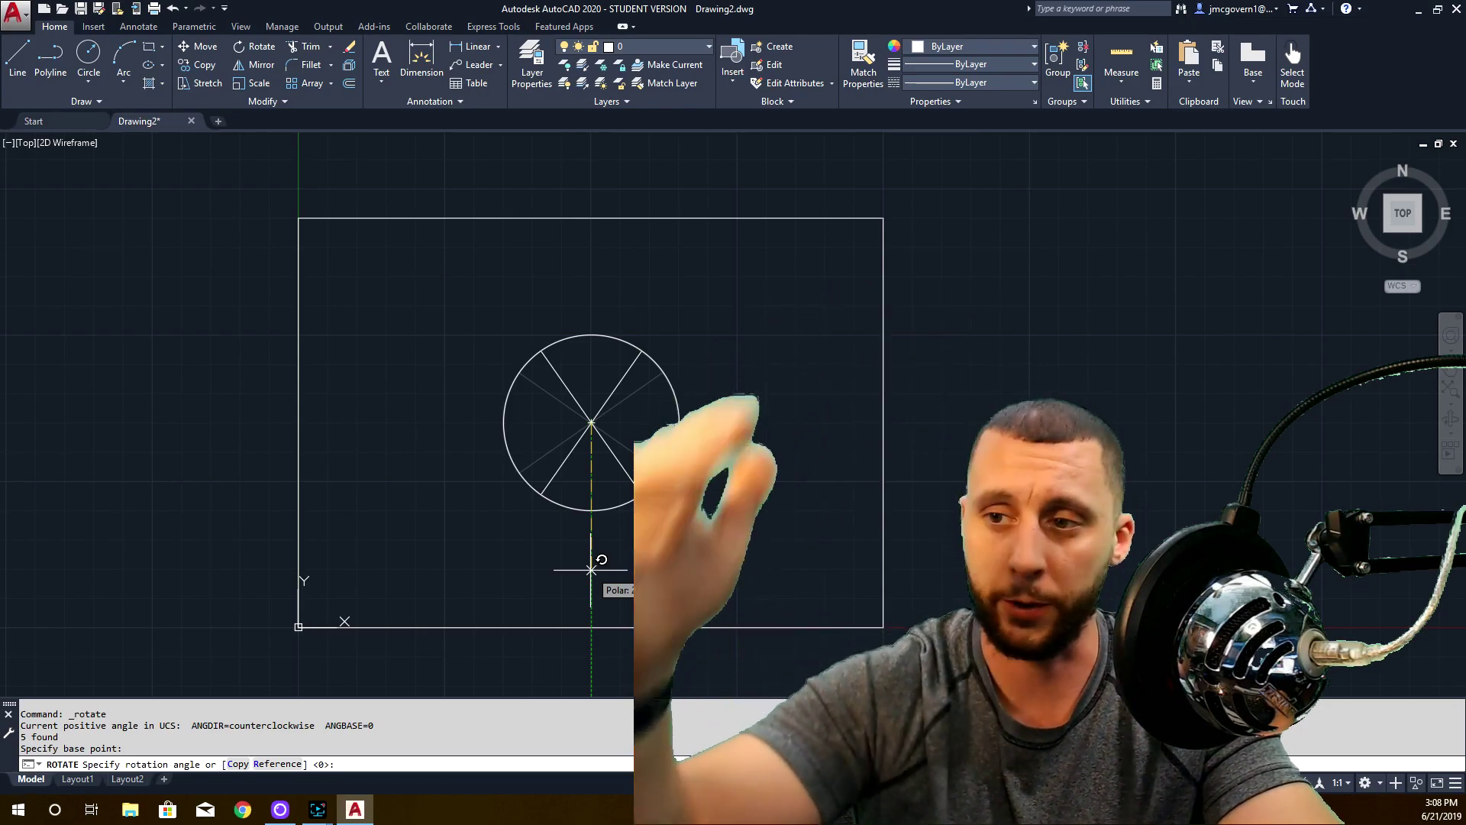
key("Return")
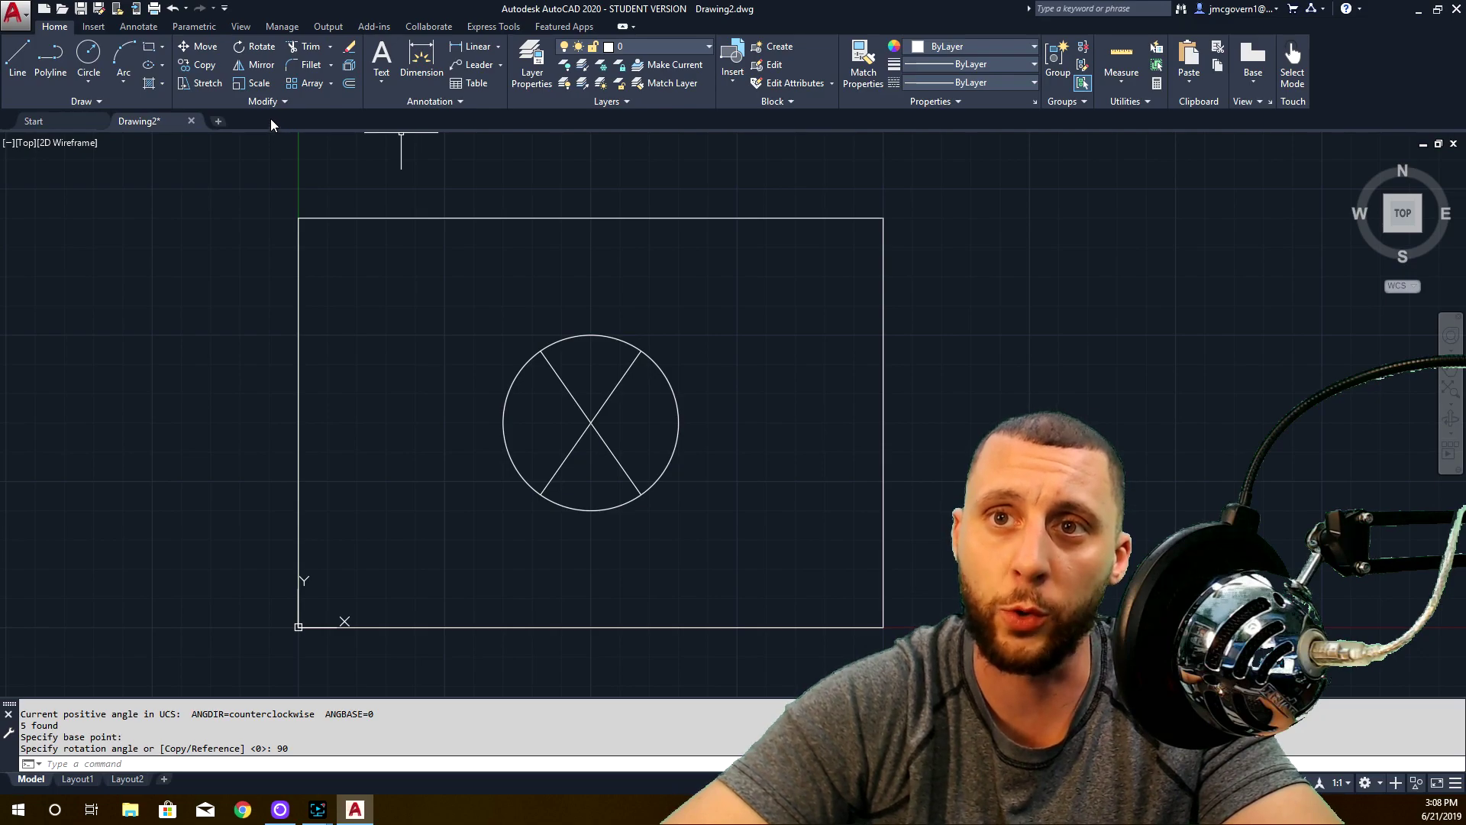
left_click(249, 85)
left_click(701, 336)
left_click(464, 517)
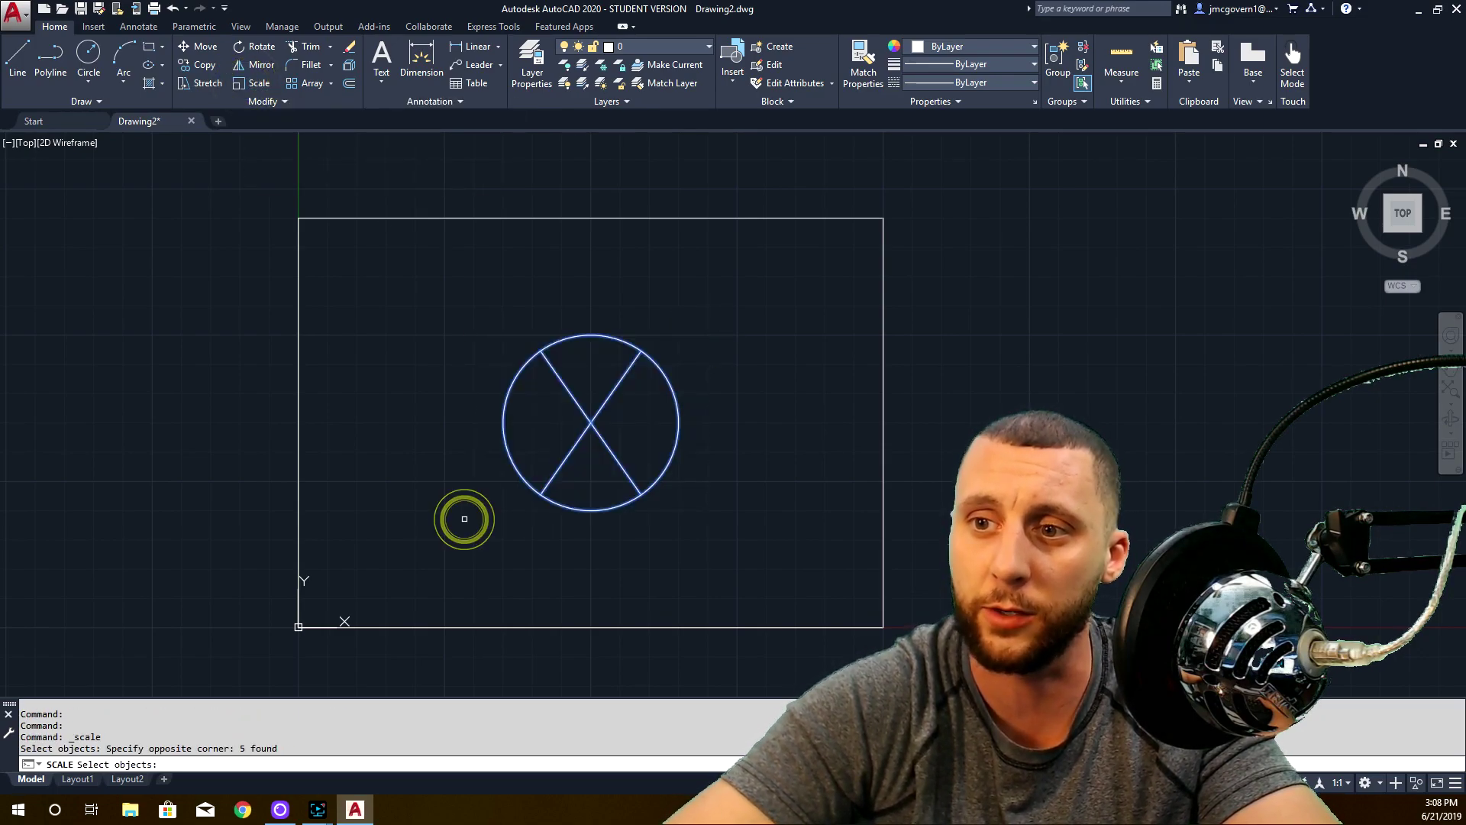
key("Return")
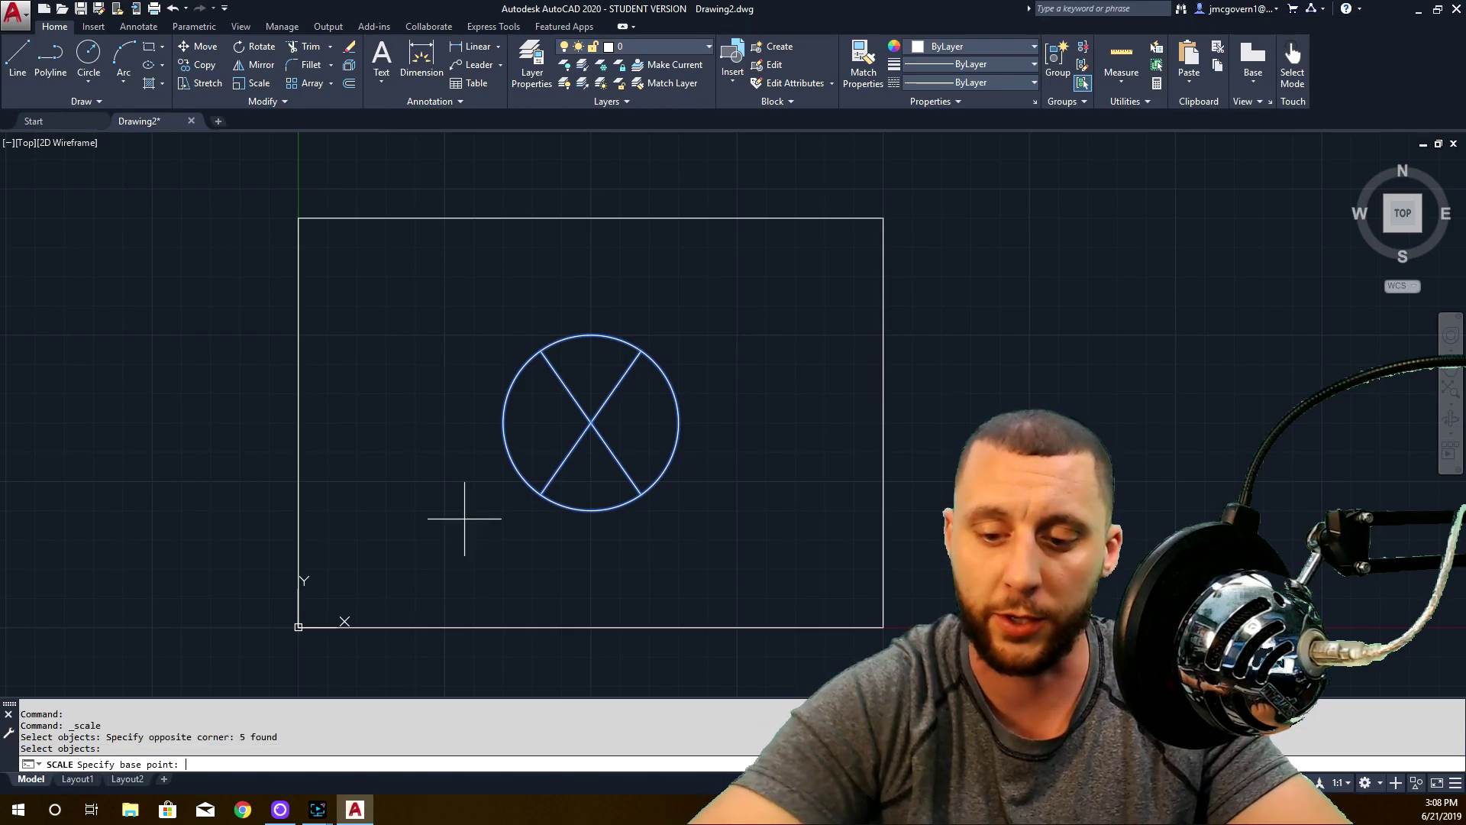
left_click(591, 421)
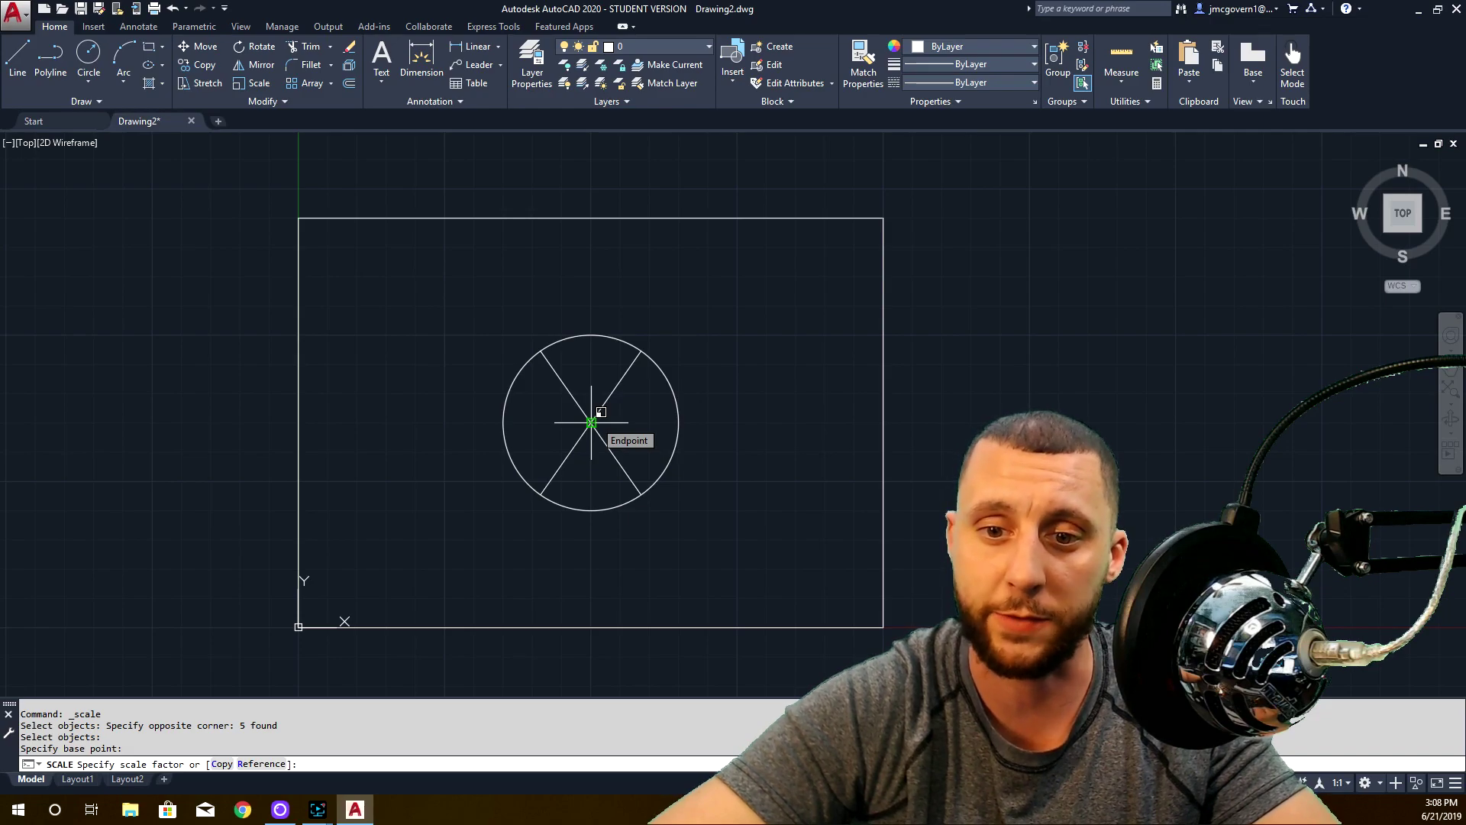
left_click(591, 423)
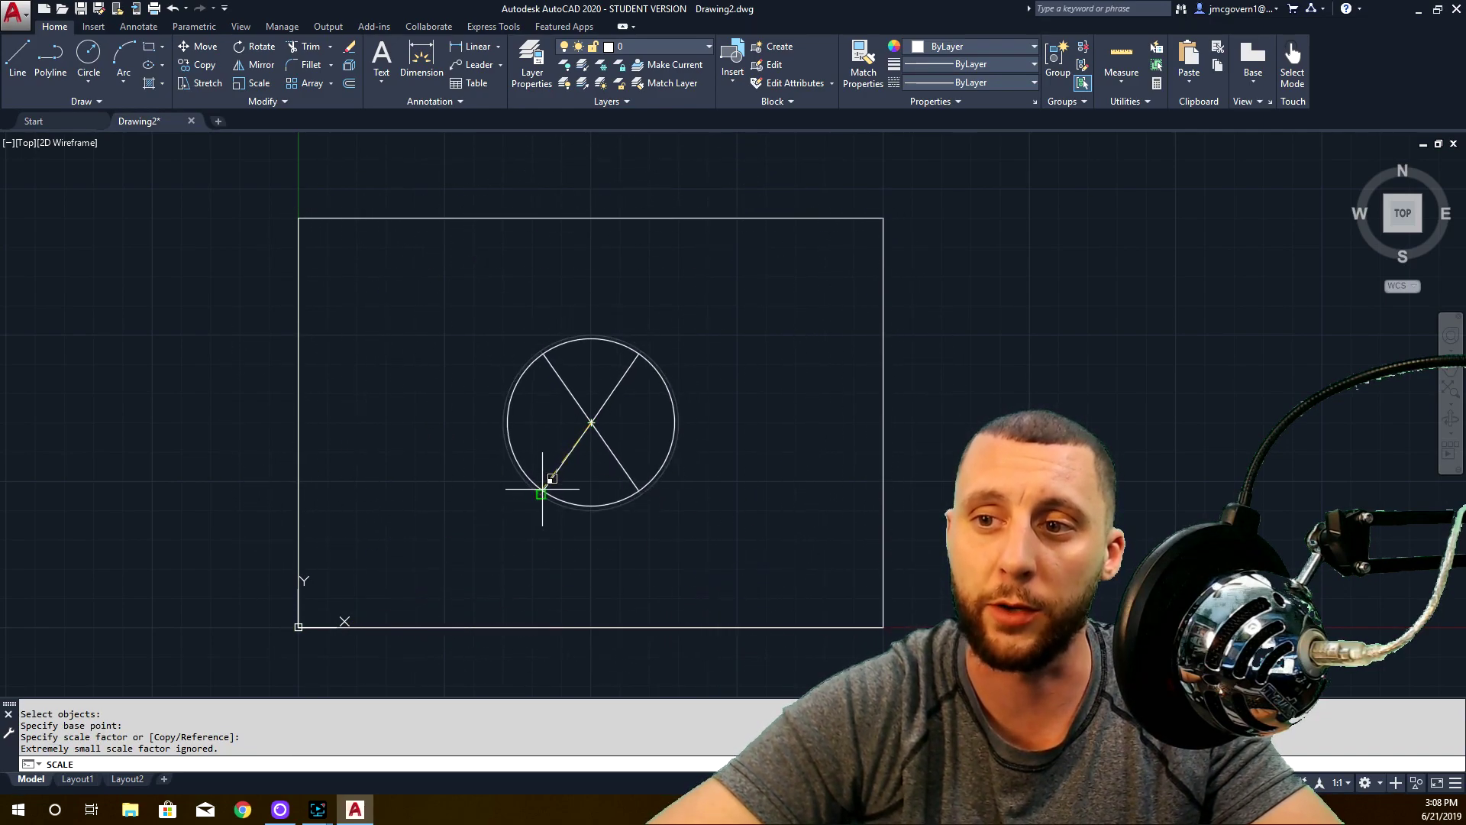
key("Escape")
key("Escape")
left_click(686, 323)
left_click(491, 524)
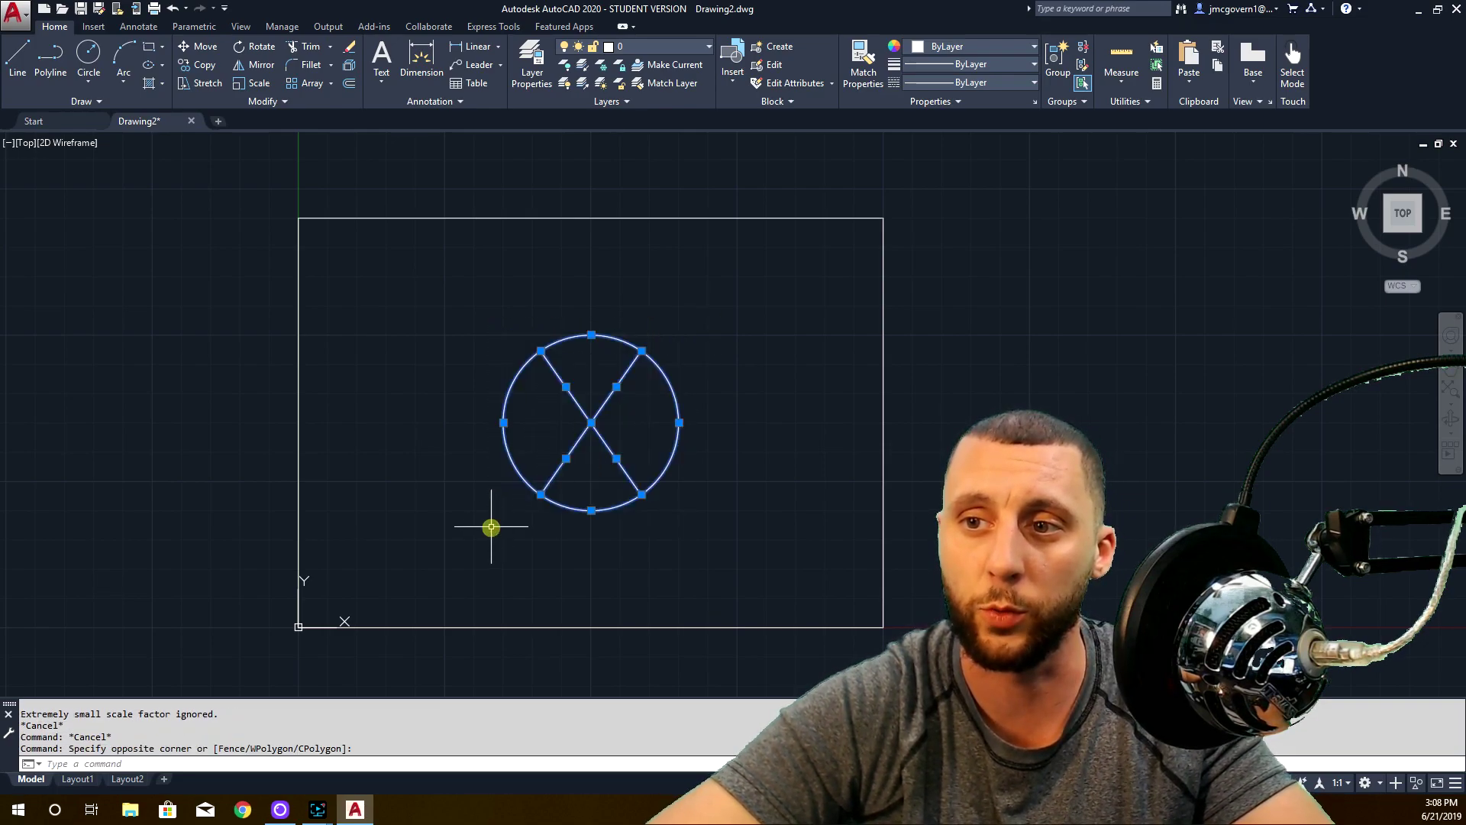
left_click(258, 84)
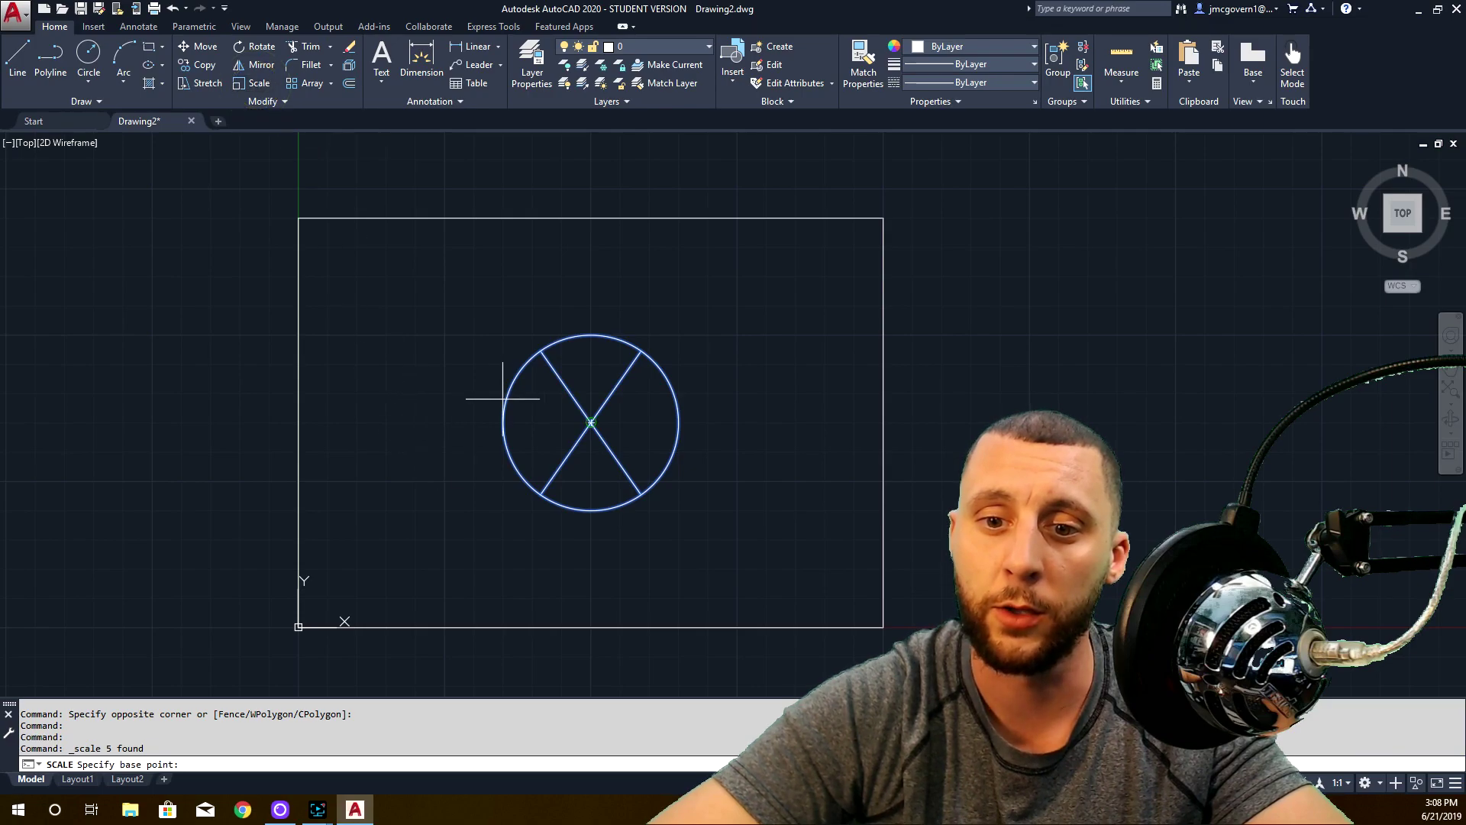
left_click(593, 421)
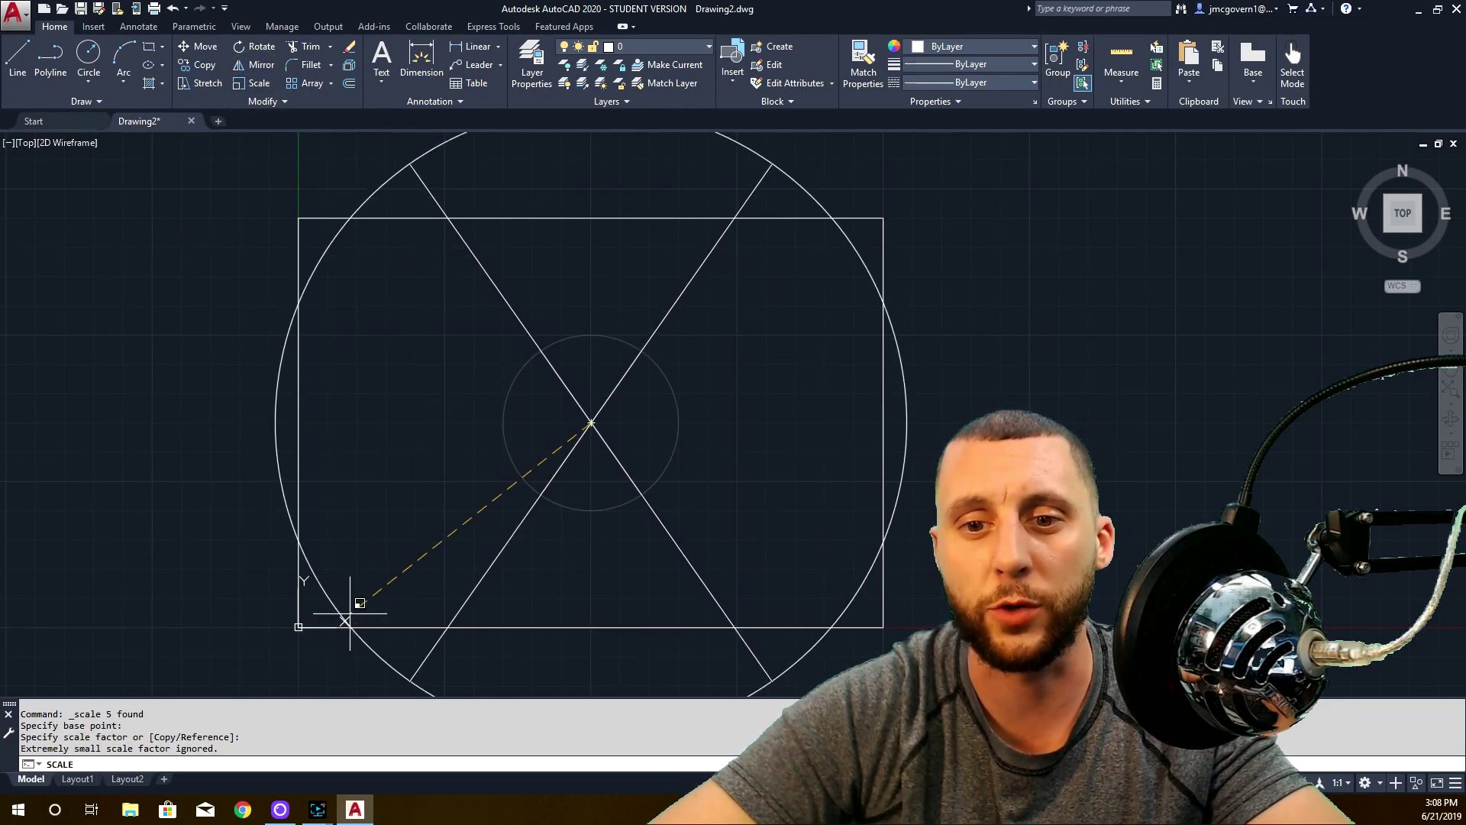
key("Escape")
left_click(717, 333)
left_click(490, 522)
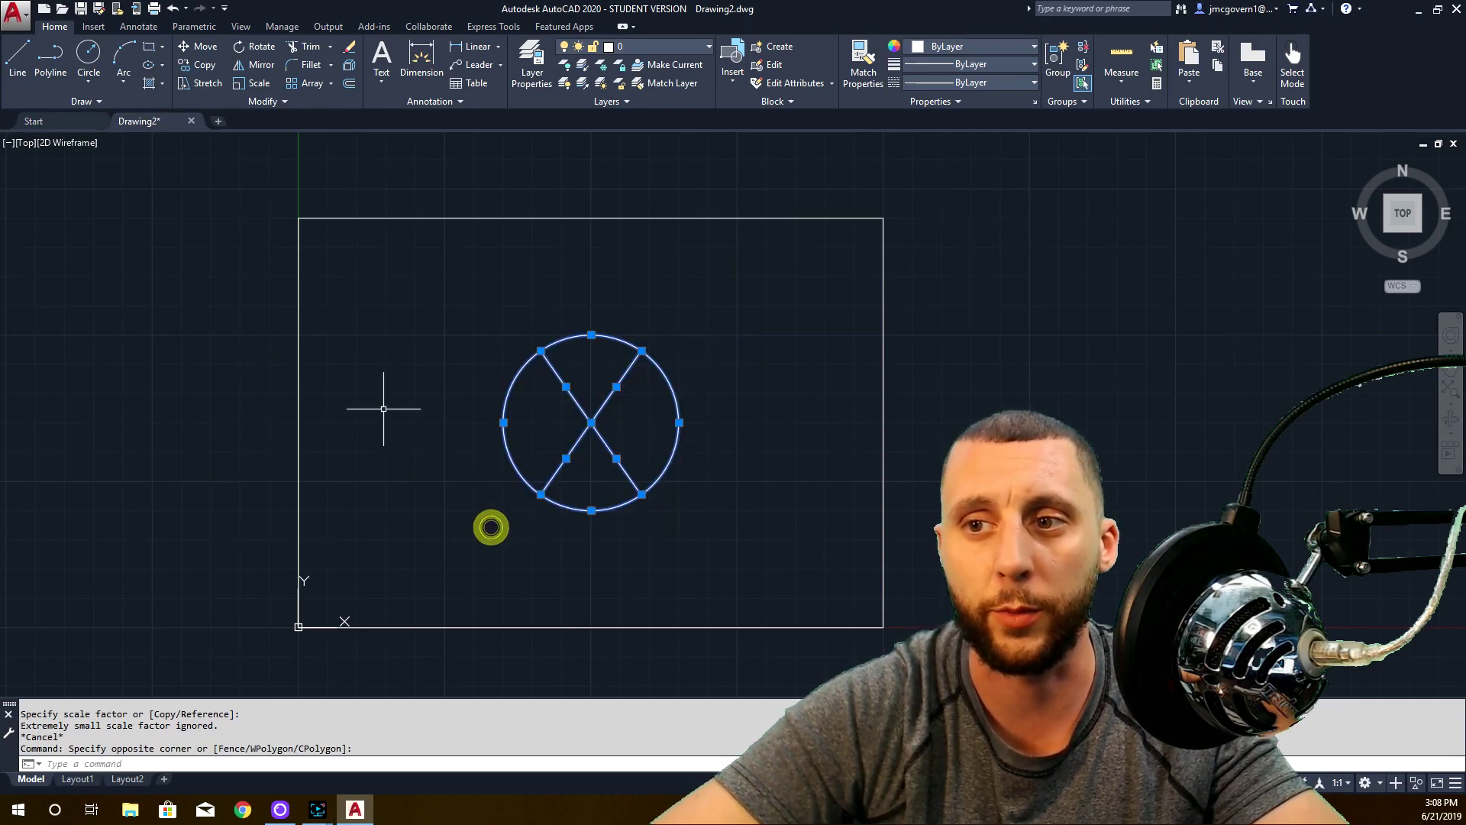
left_click(251, 84)
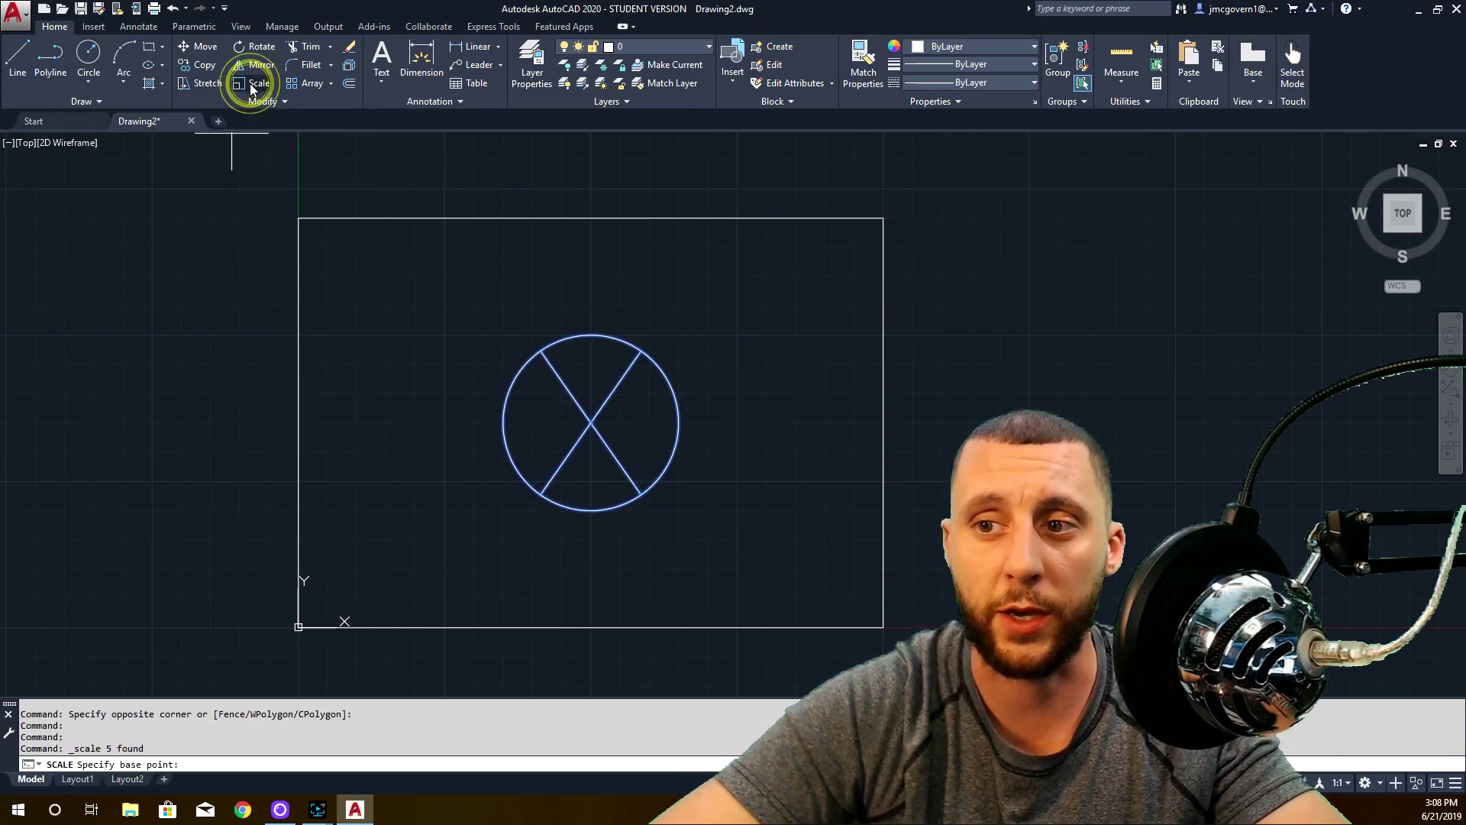
left_click(591, 421)
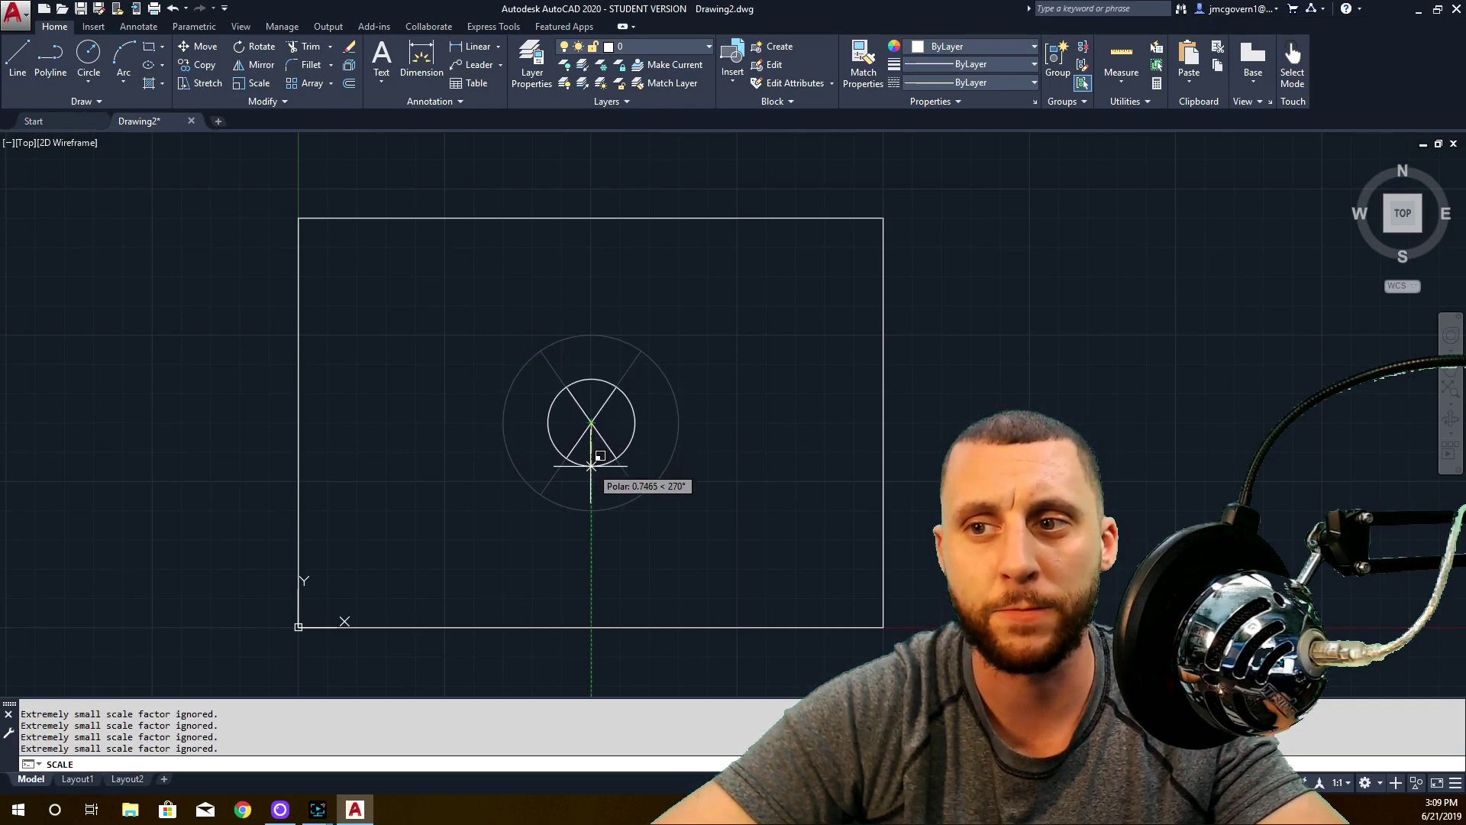
key("Escape")
left_click(697, 356)
left_click(573, 474)
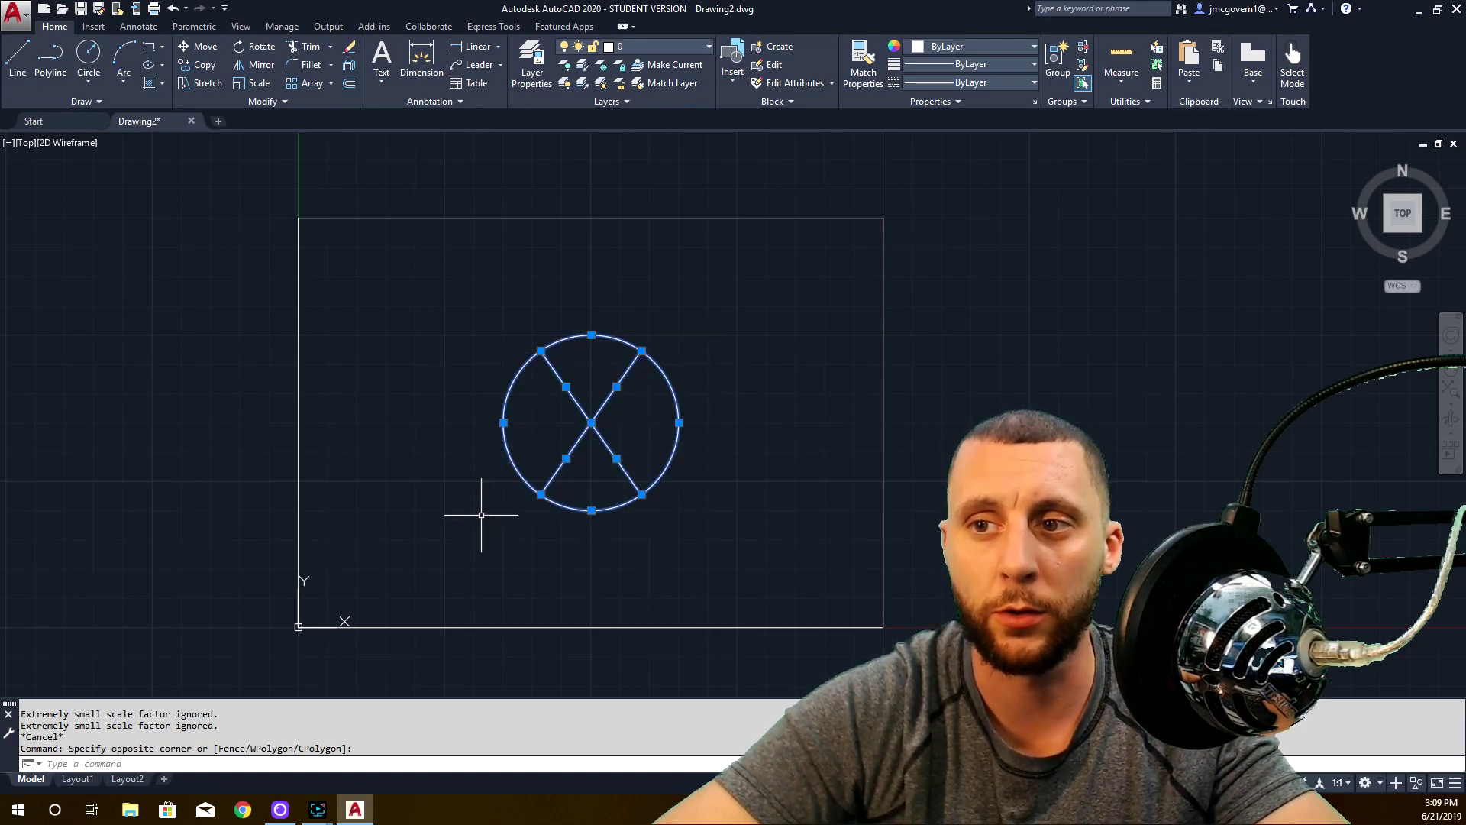
left_click(251, 85)
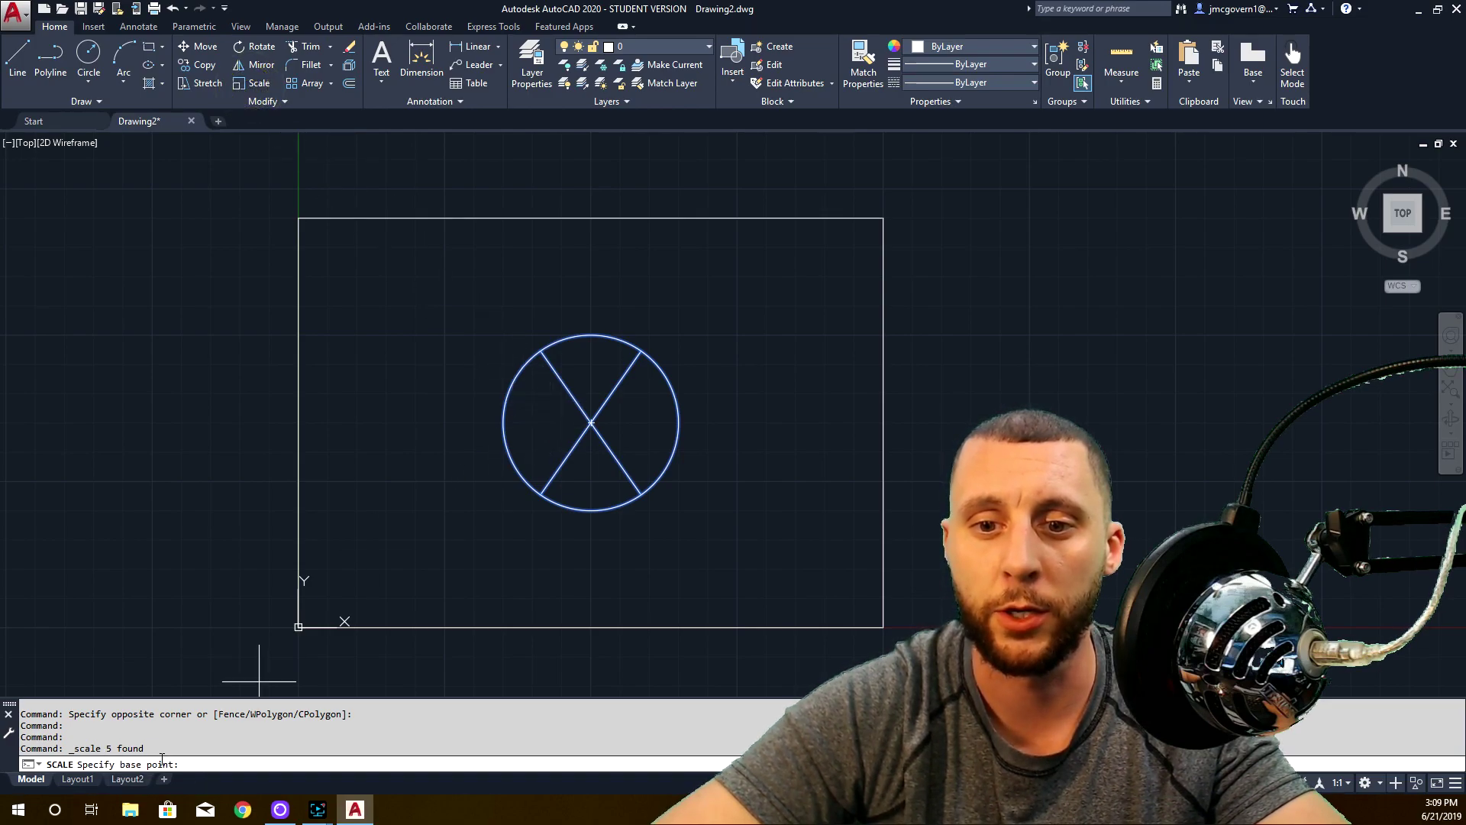
left_click(591, 422)
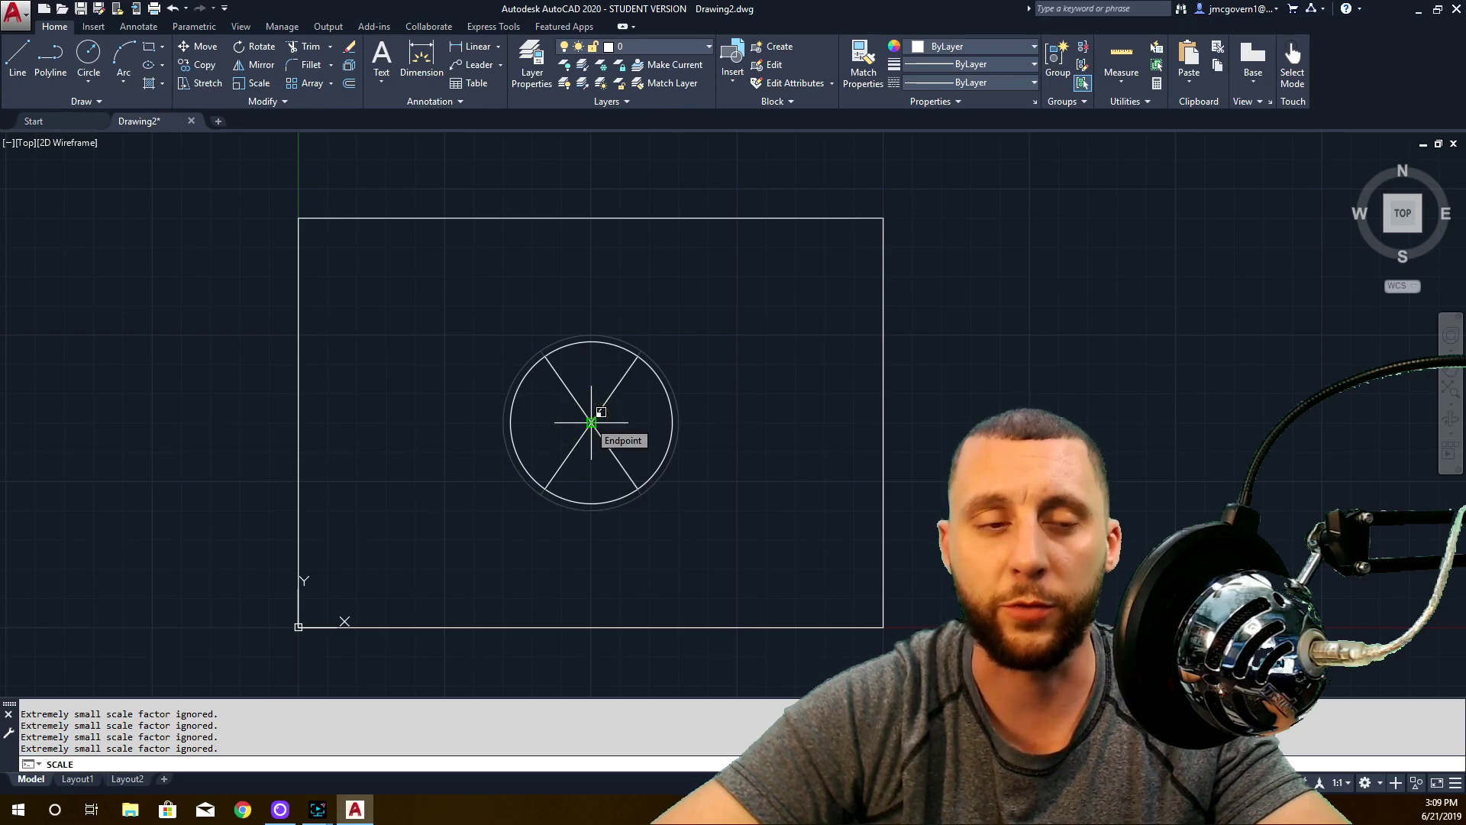
key("Escape")
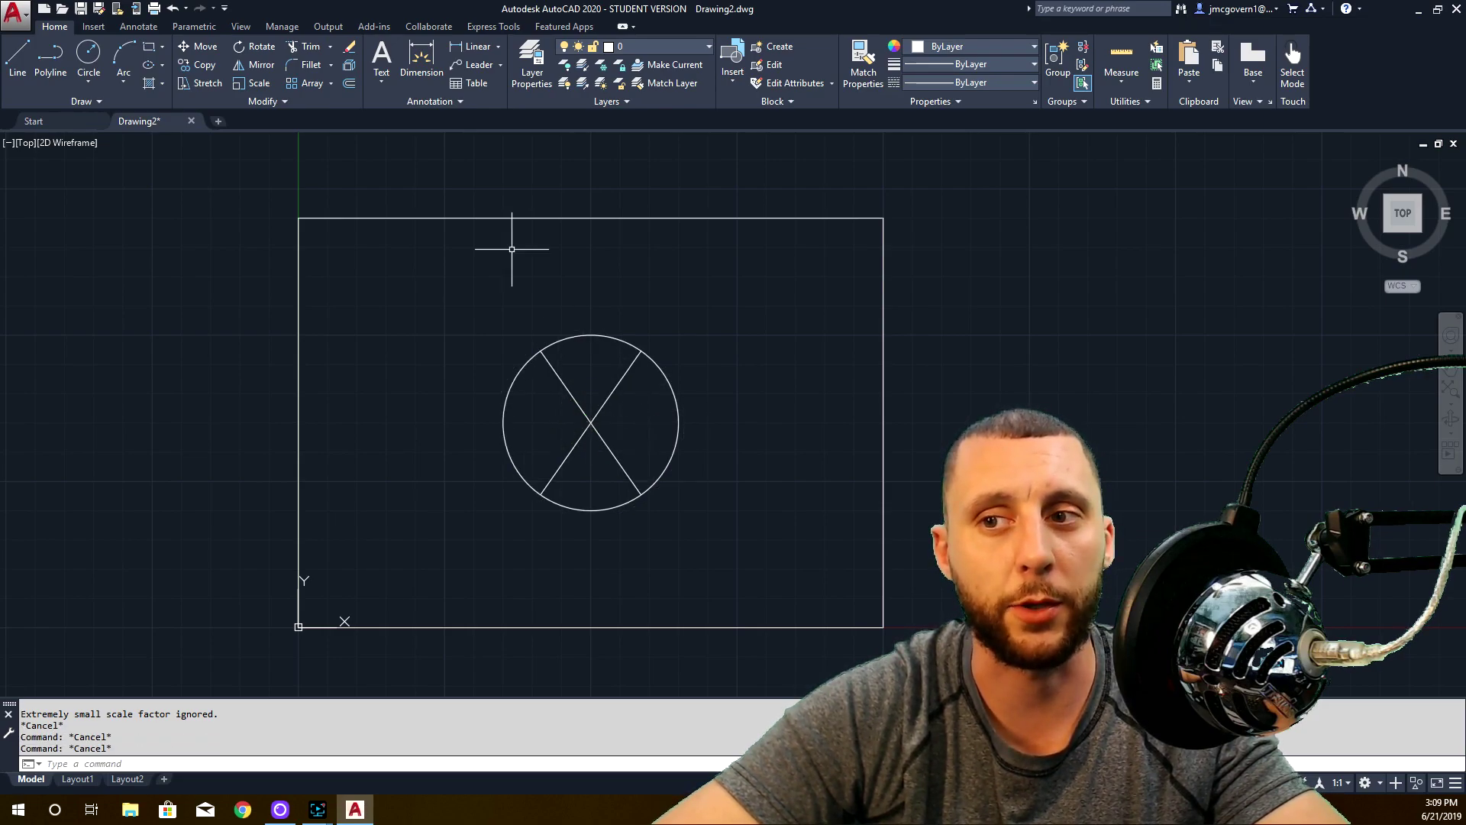
- Scale the circle and its four inner lines by a factor of 2 about the circle's centre
left_click(260, 85)
left_click(681, 337)
left_click(507, 524)
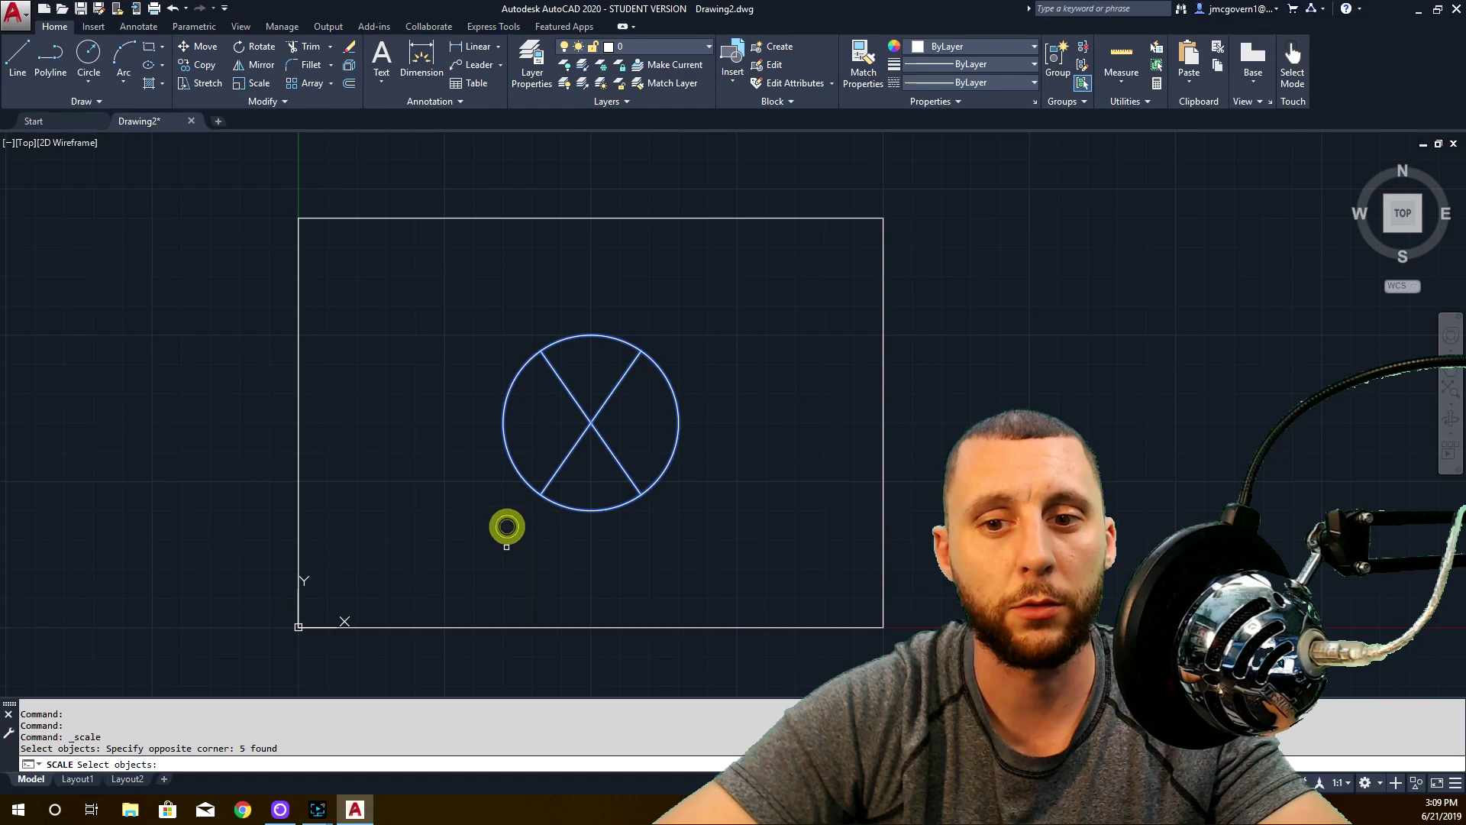
key("Return")
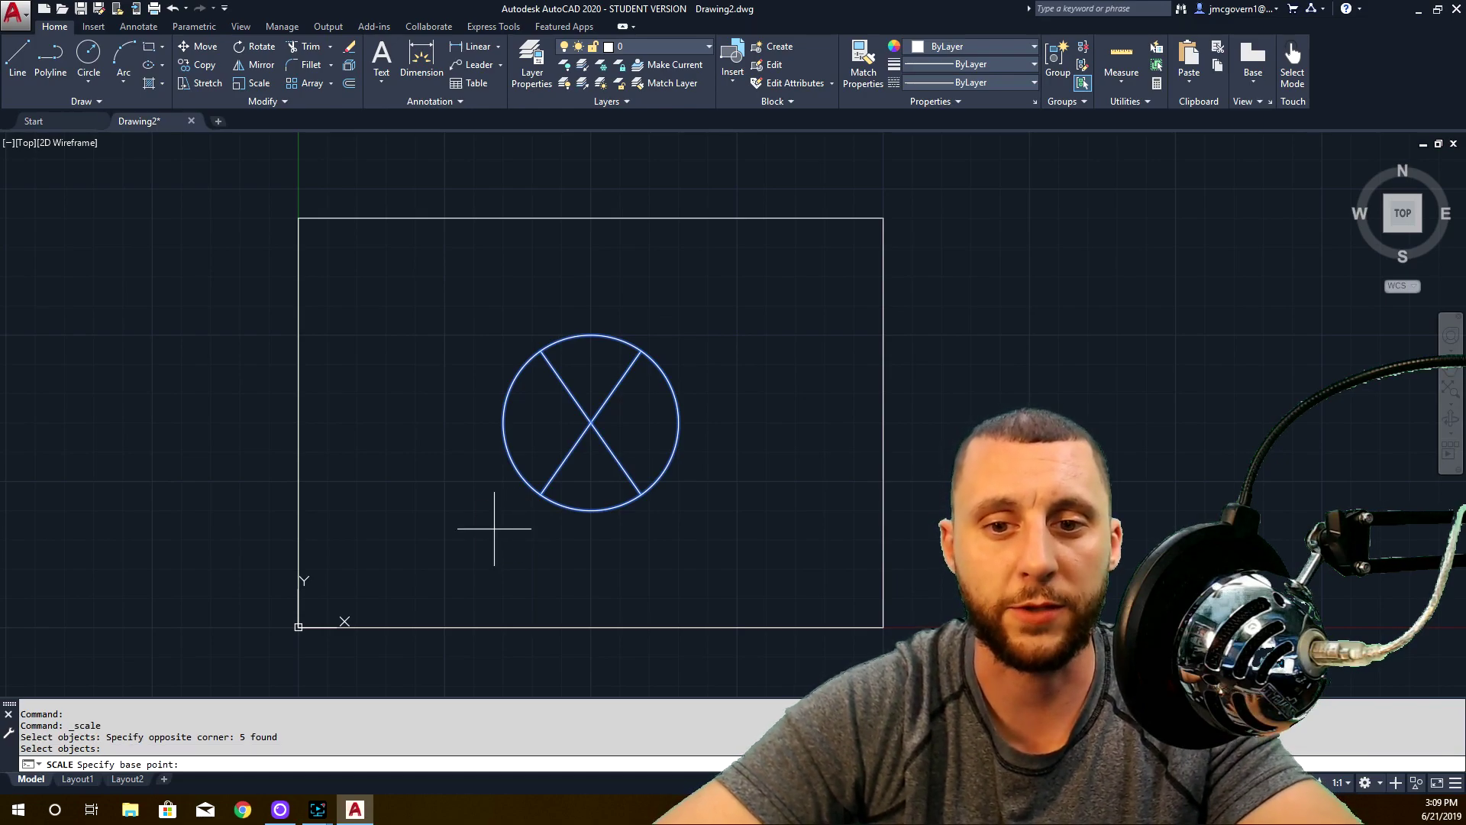
left_click(592, 422)
type("2")
key("Return")
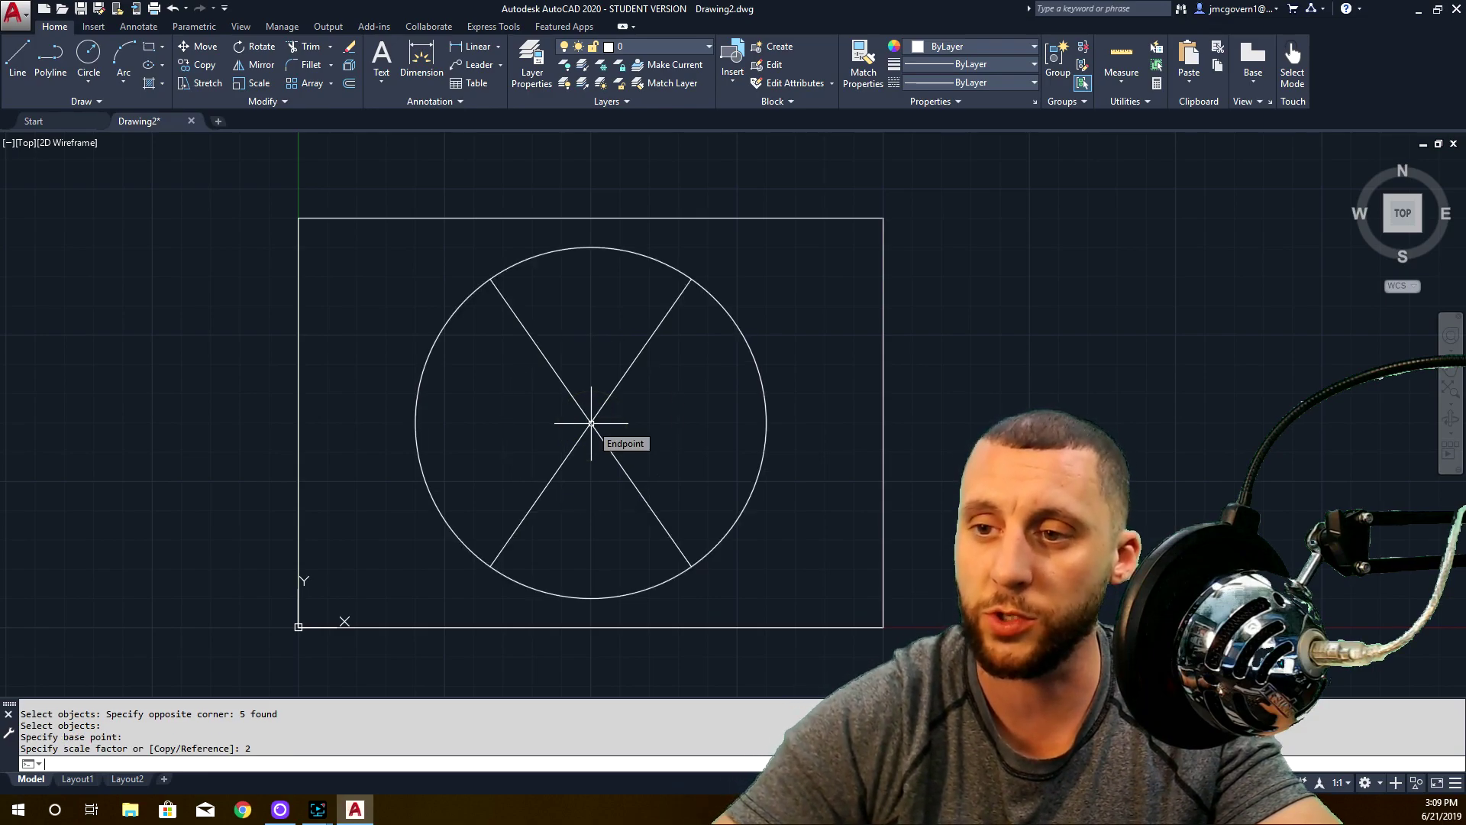
- Scale the enlarged circle and its inner lines by a factor of 1/10 about their common centre
left_click(755, 296)
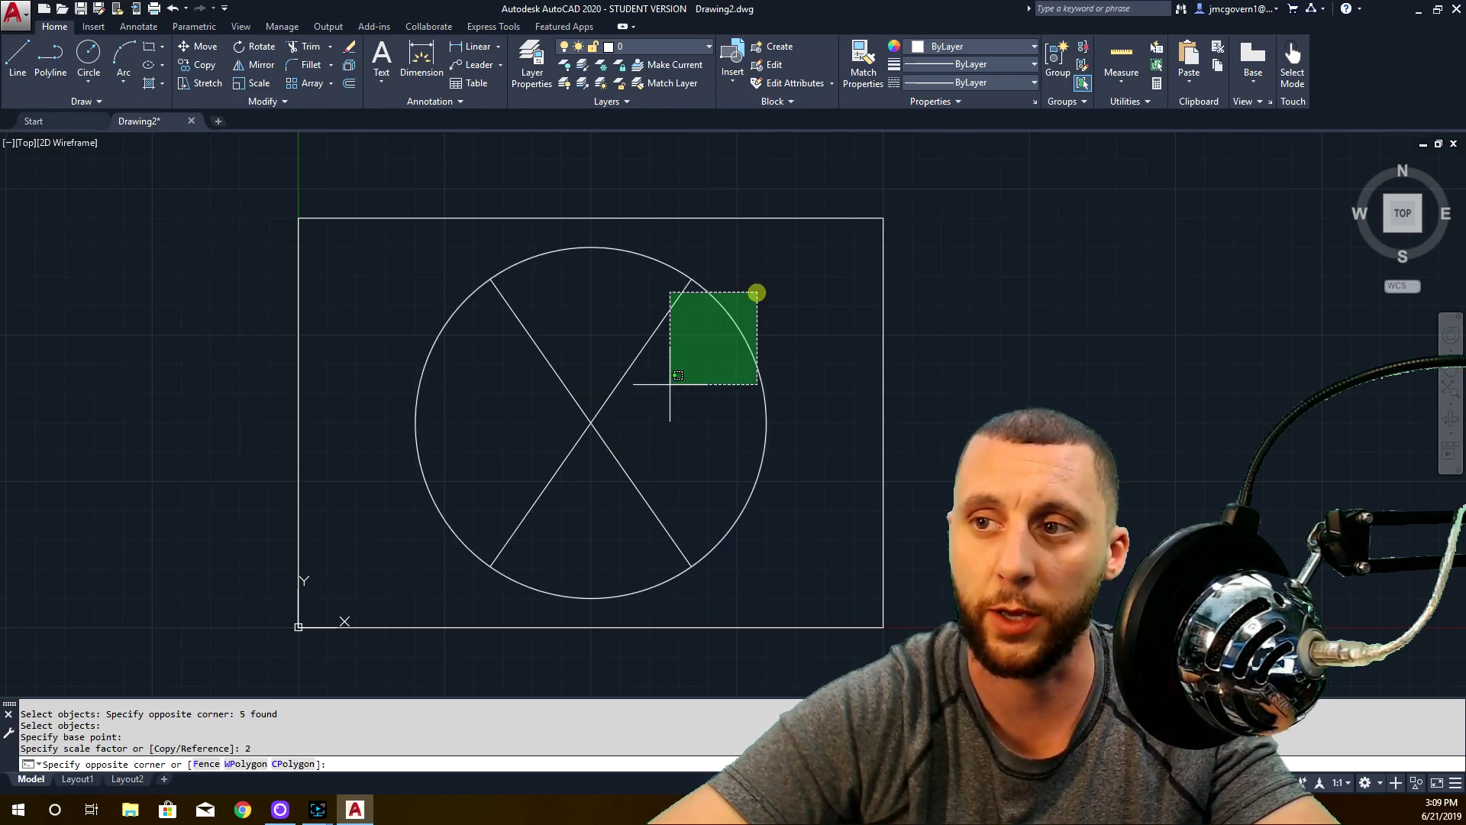
left_click(383, 540)
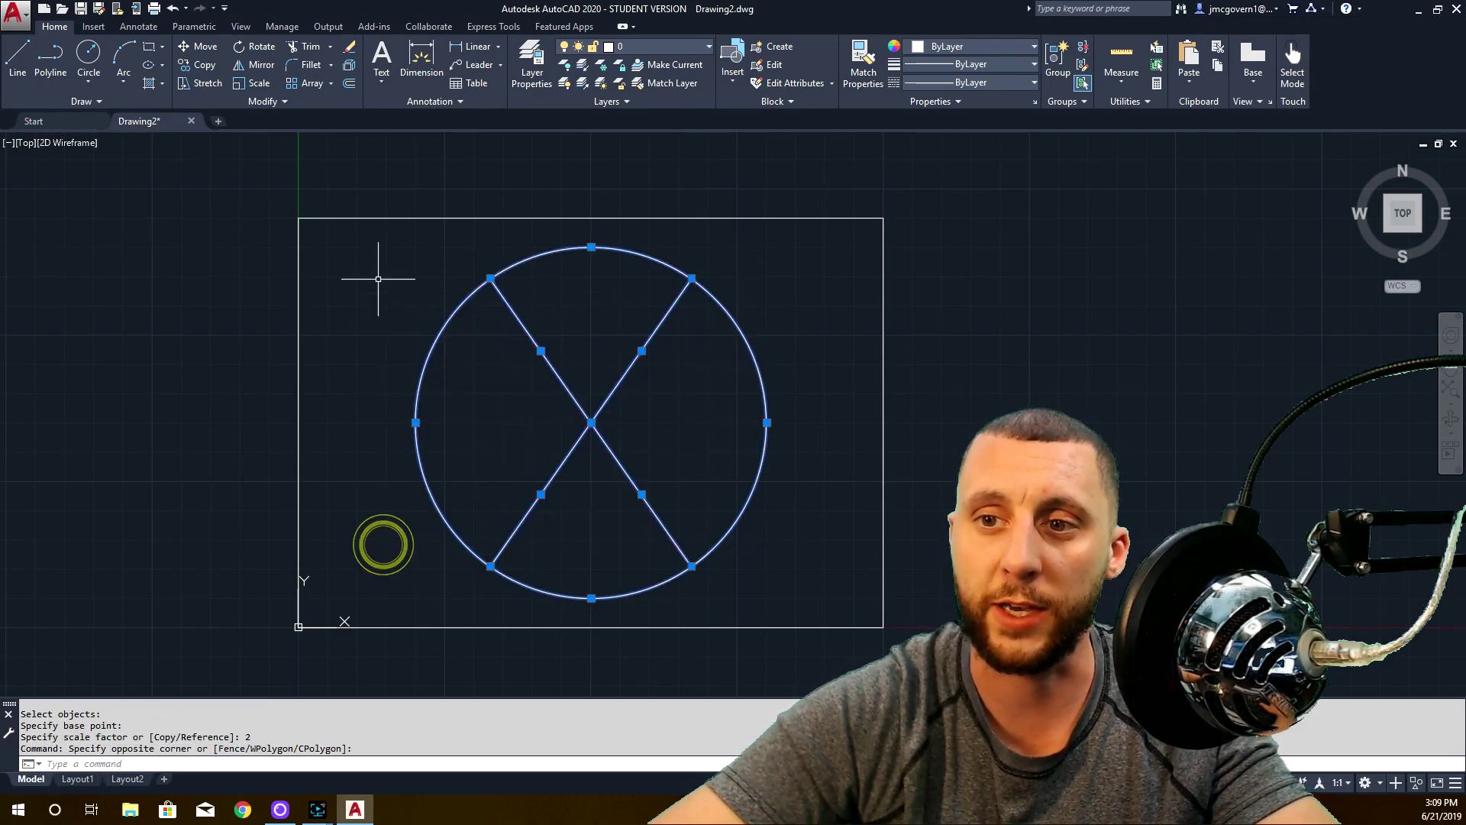
left_click(253, 82)
left_click(591, 422)
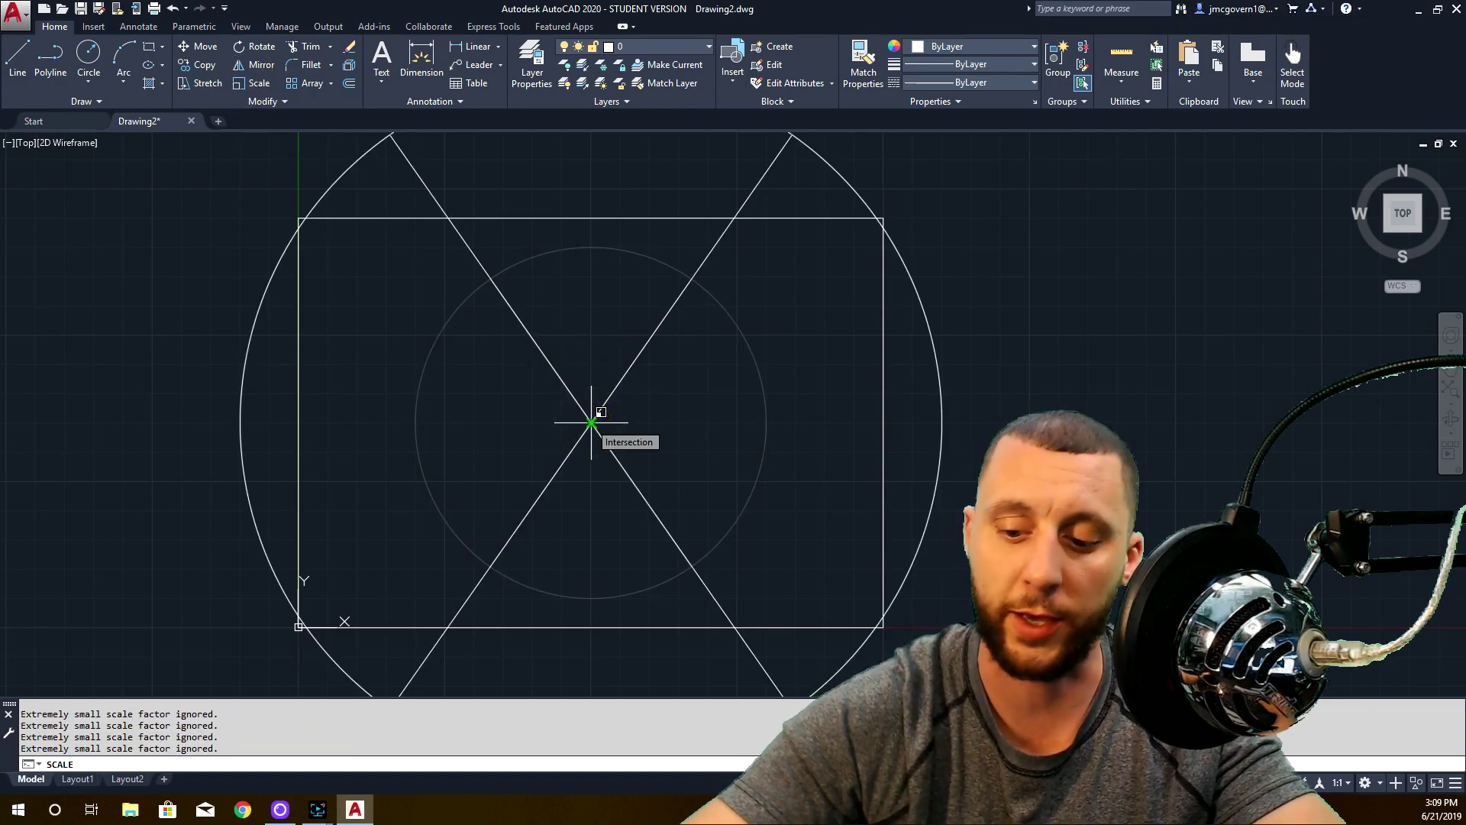
type("1/10")
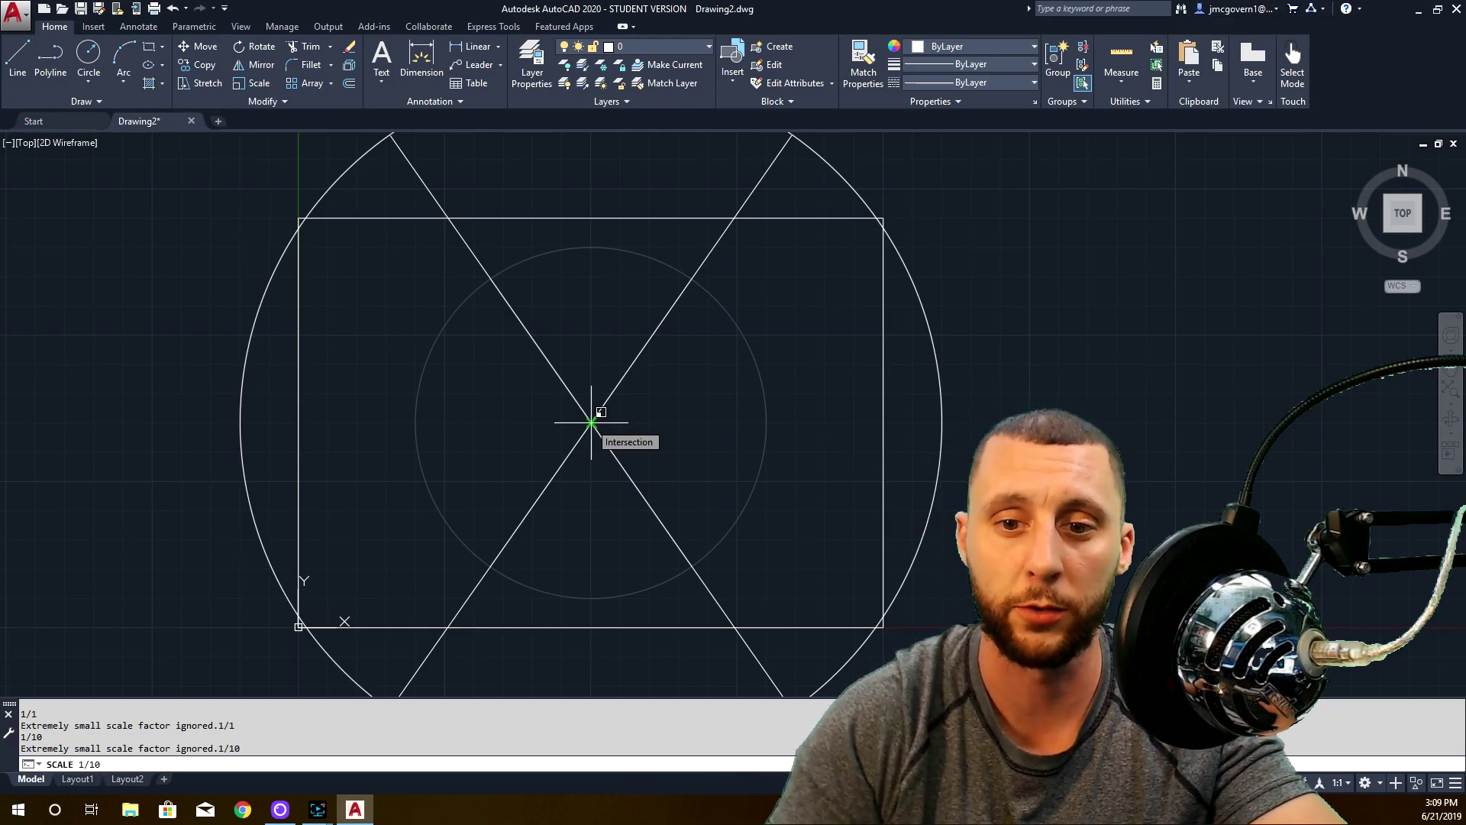
key("Return")
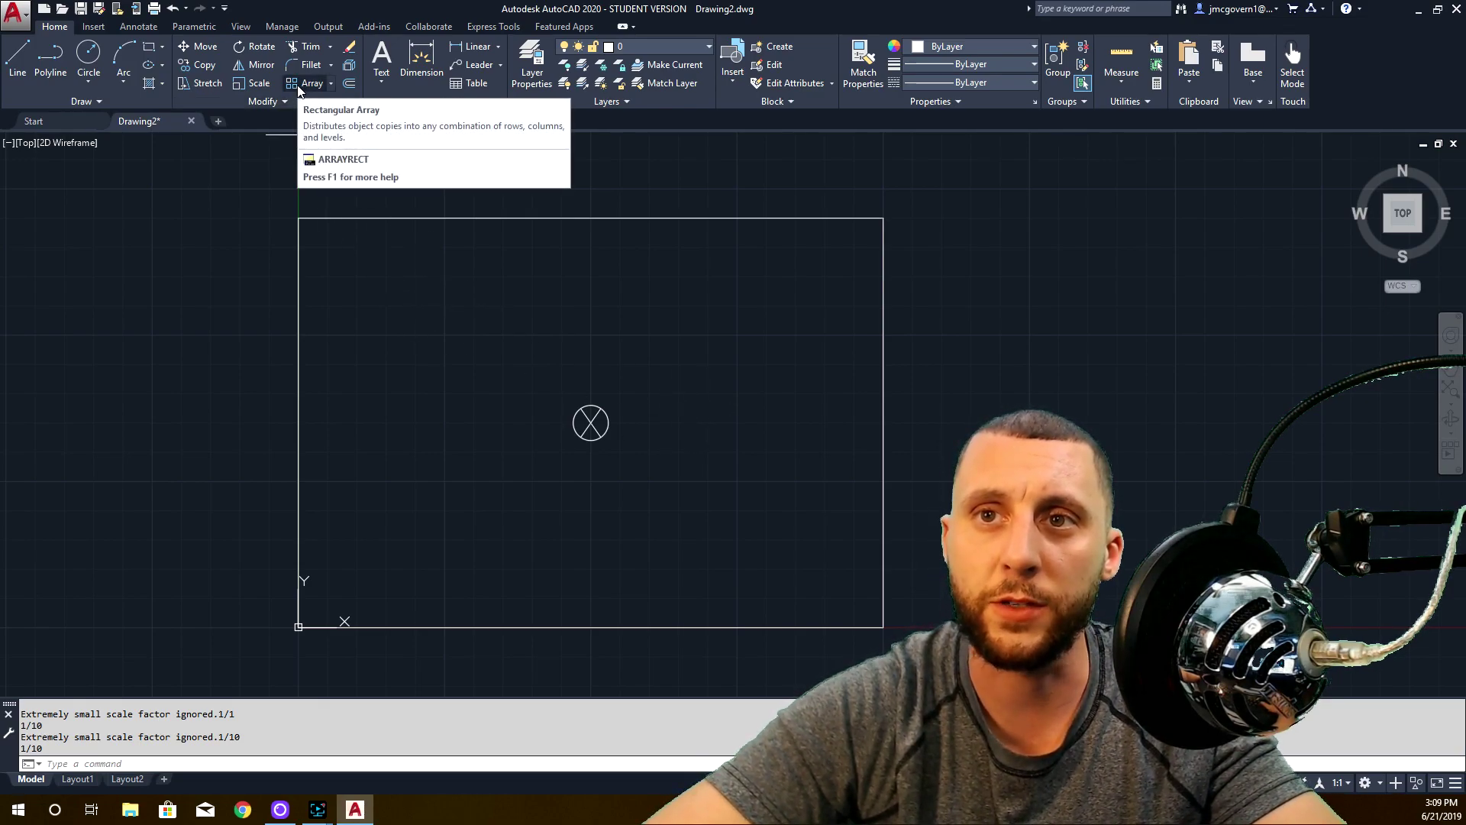
- Start the Stretch command and try out selection windows in the empty areas around and inside the rectangle
left_click(205, 84)
scroll(246, 178, "down", 2)
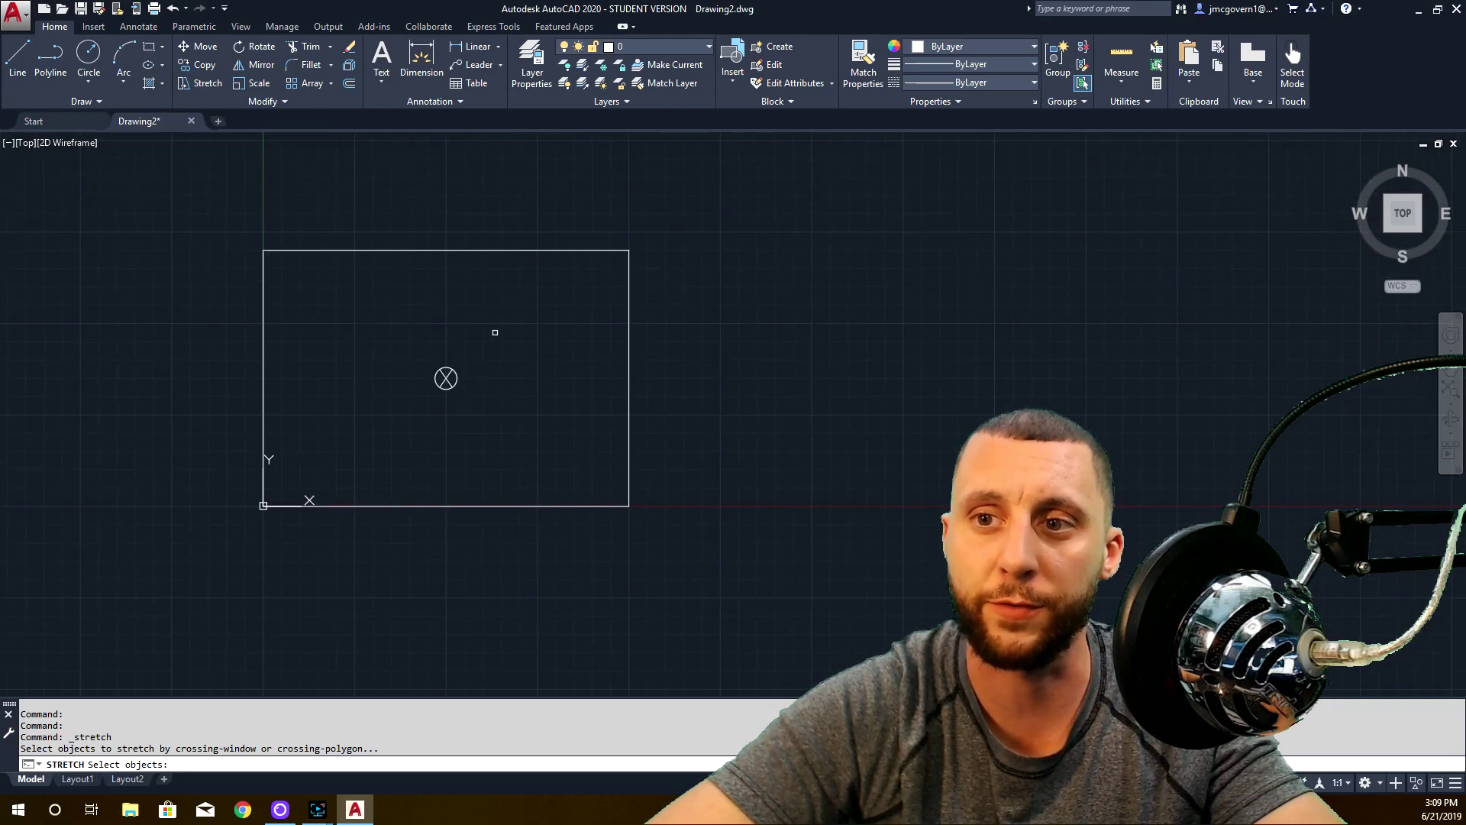
left_click(679, 223)
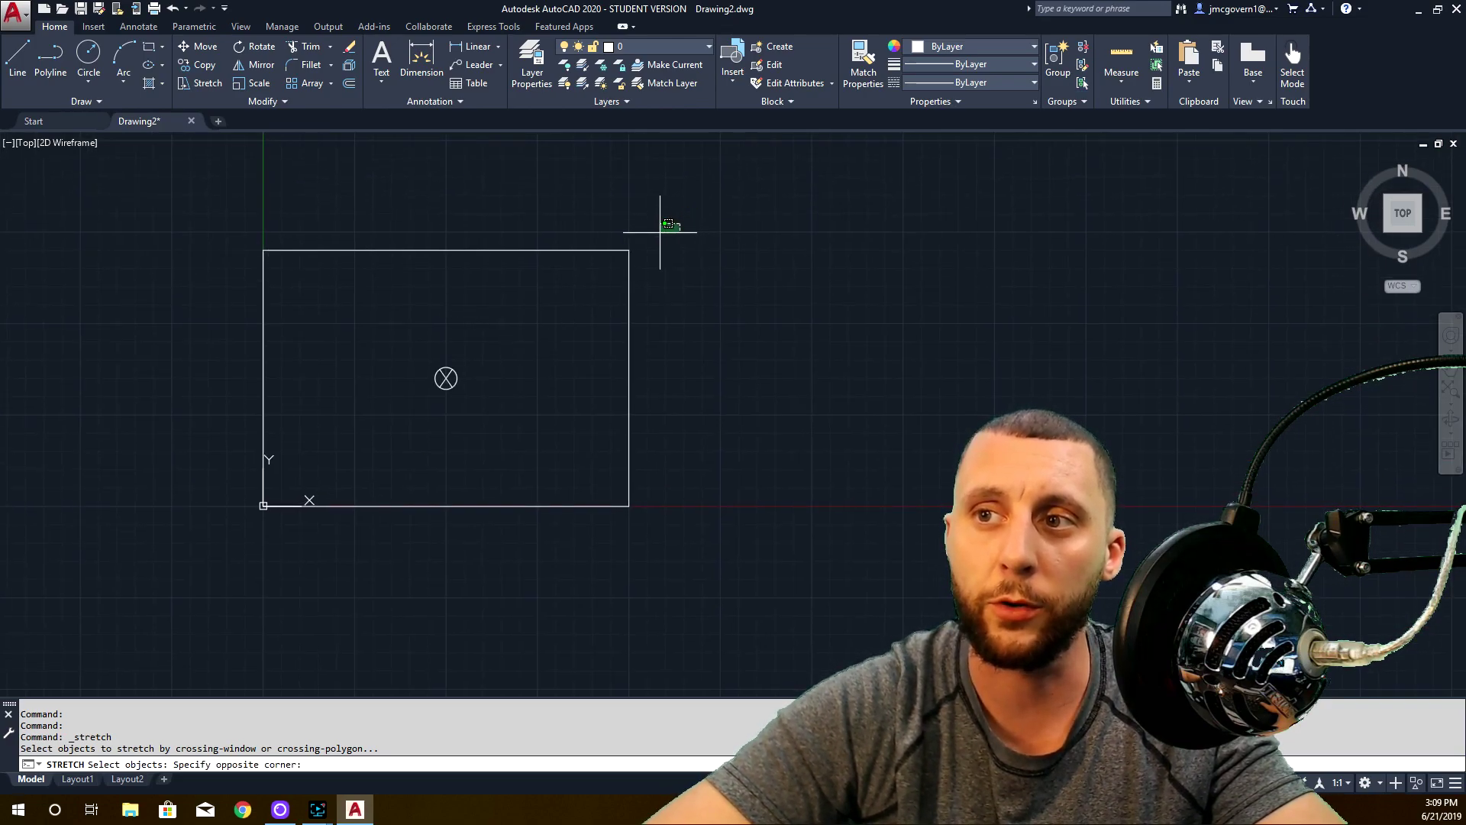
left_click(660, 233)
left_click(746, 218)
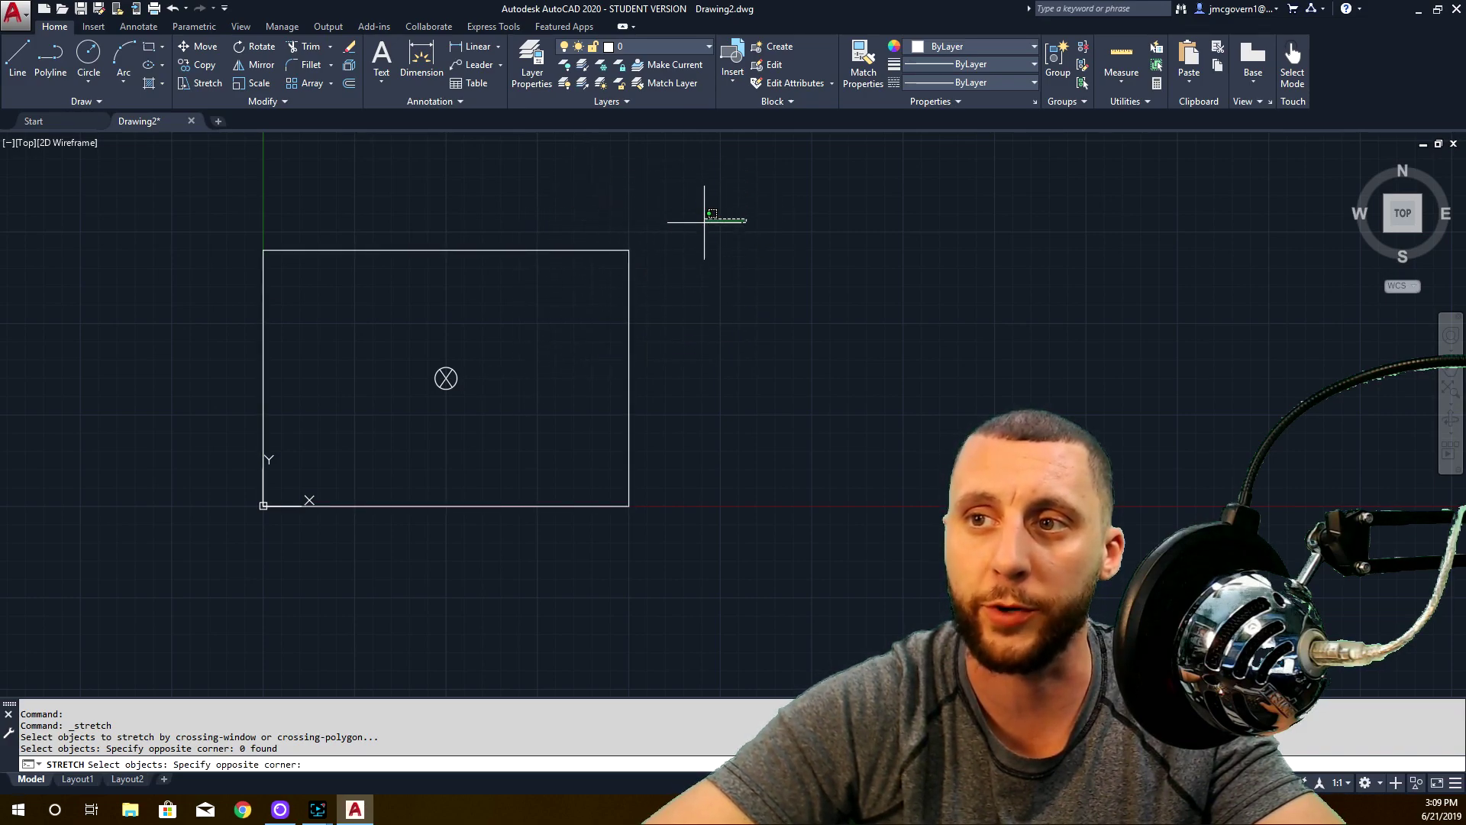
left_click(701, 262)
left_click(671, 196)
left_click(665, 233)
left_click(725, 319)
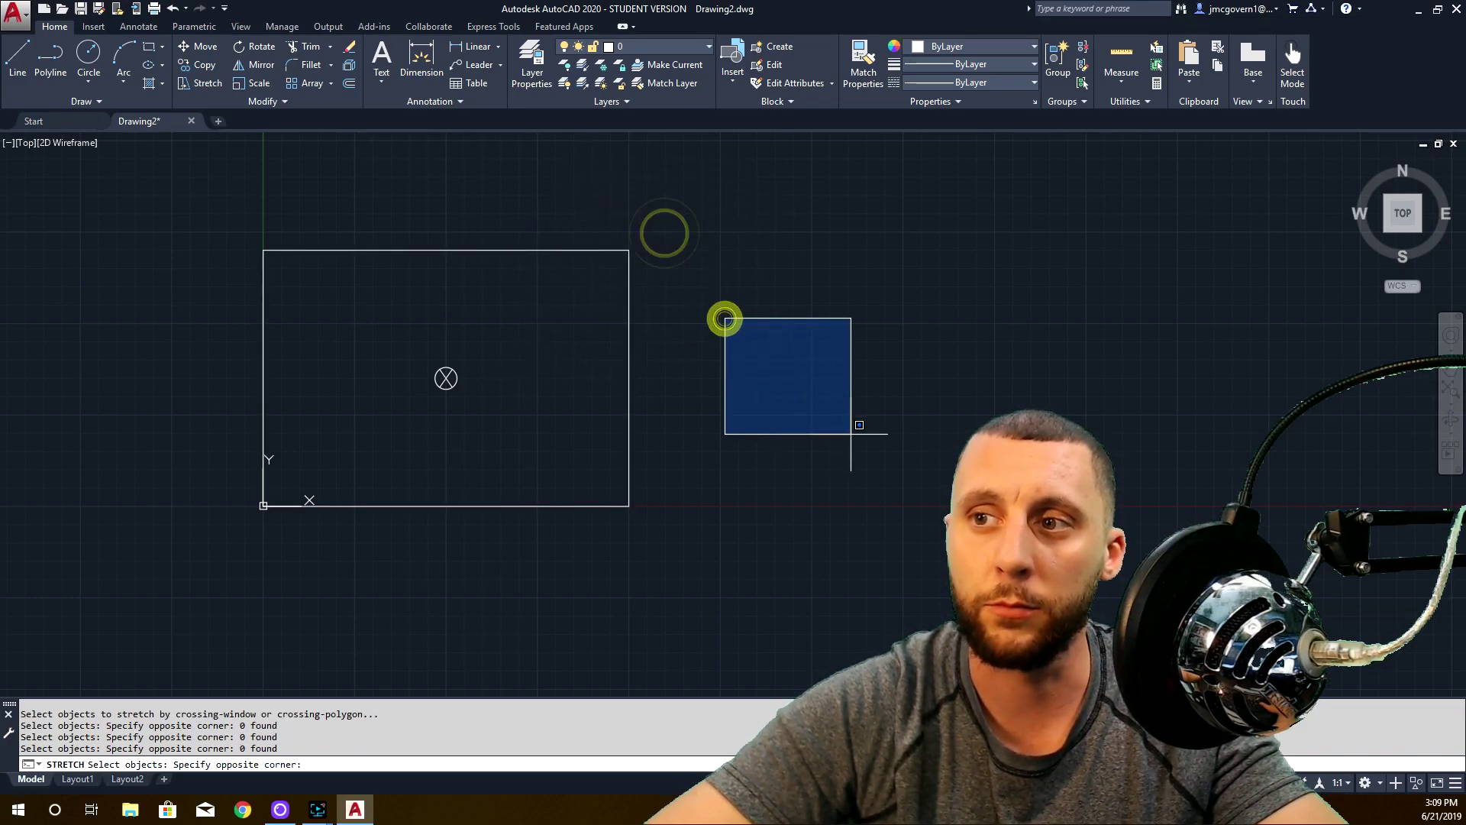
left_click(753, 337)
left_click(305, 478)
left_click(314, 468)
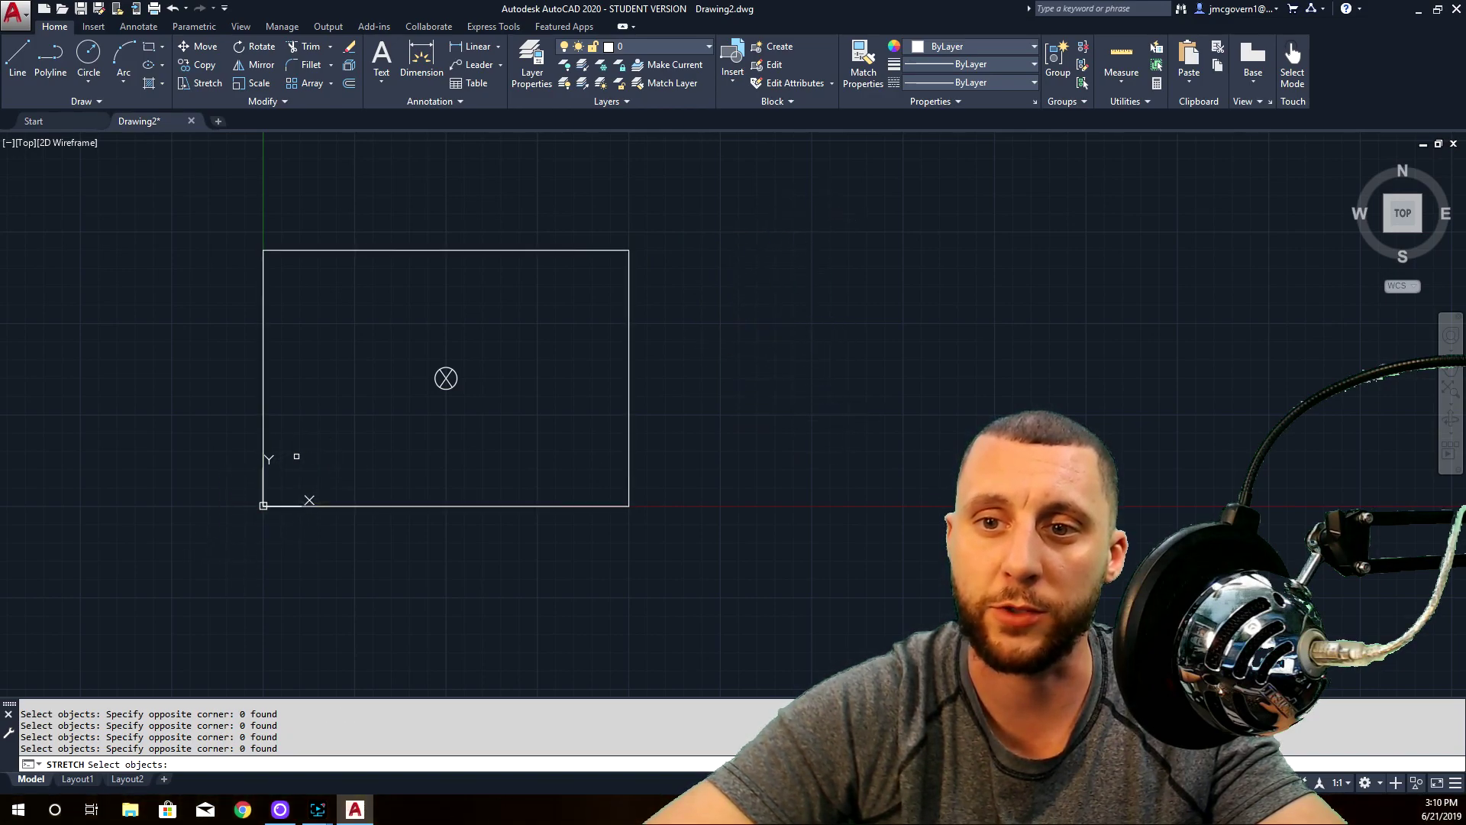
- Stretch the rectangle's right side 3 units to the left, using a crossing selection and the side's midpoint as base point
left_click(666, 207)
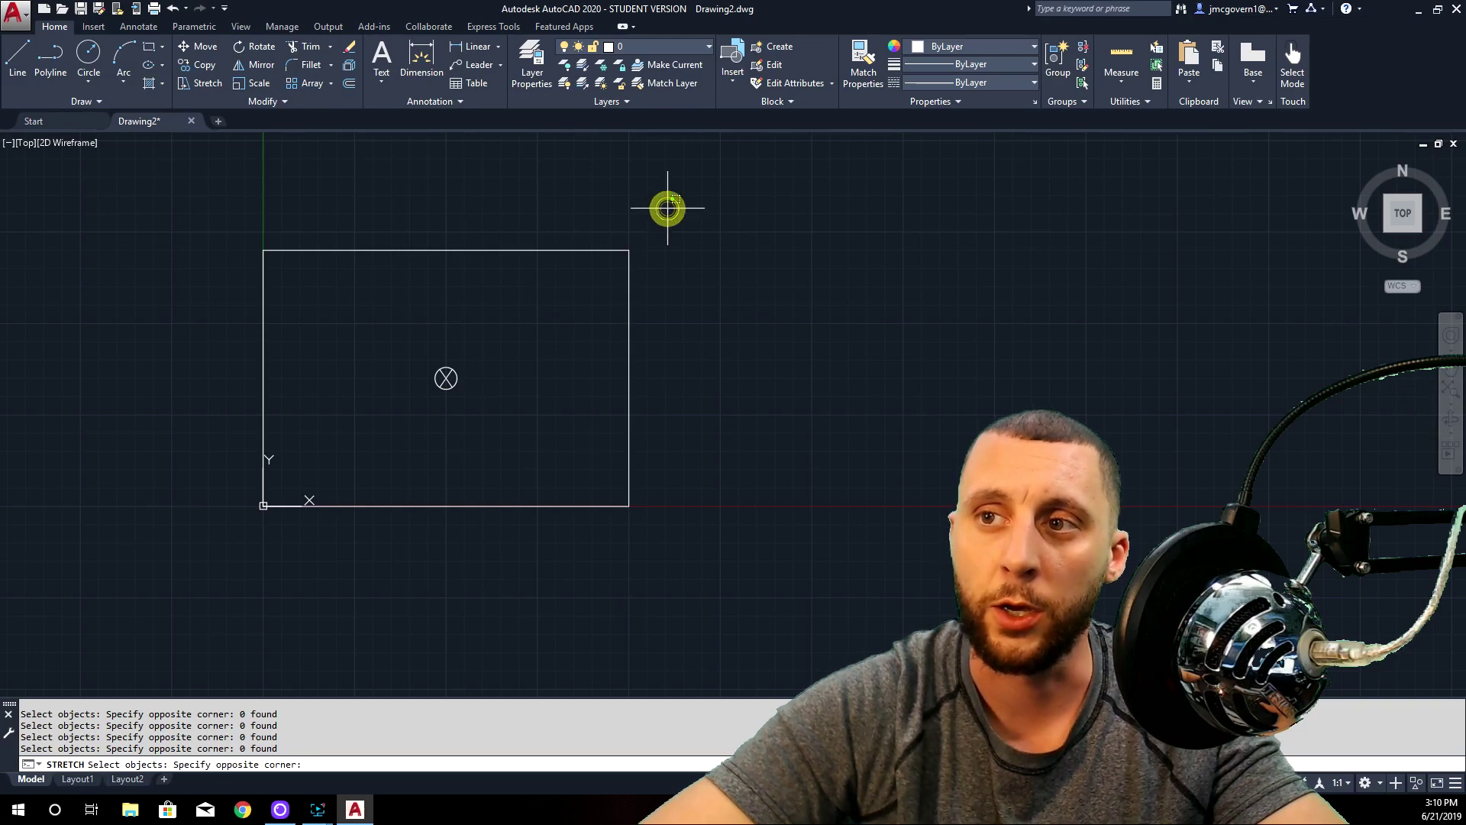
left_click(558, 545)
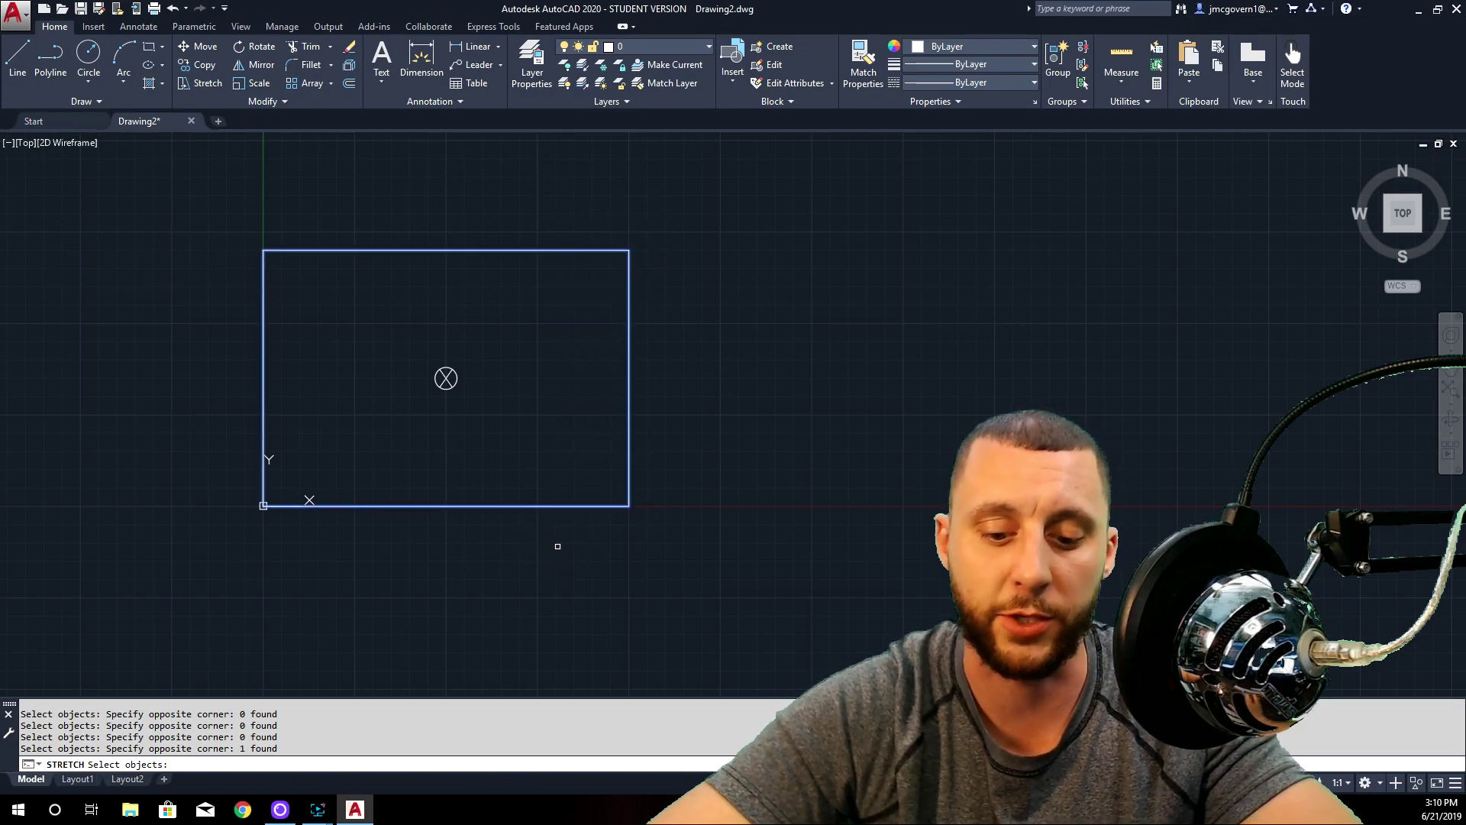
key("Return")
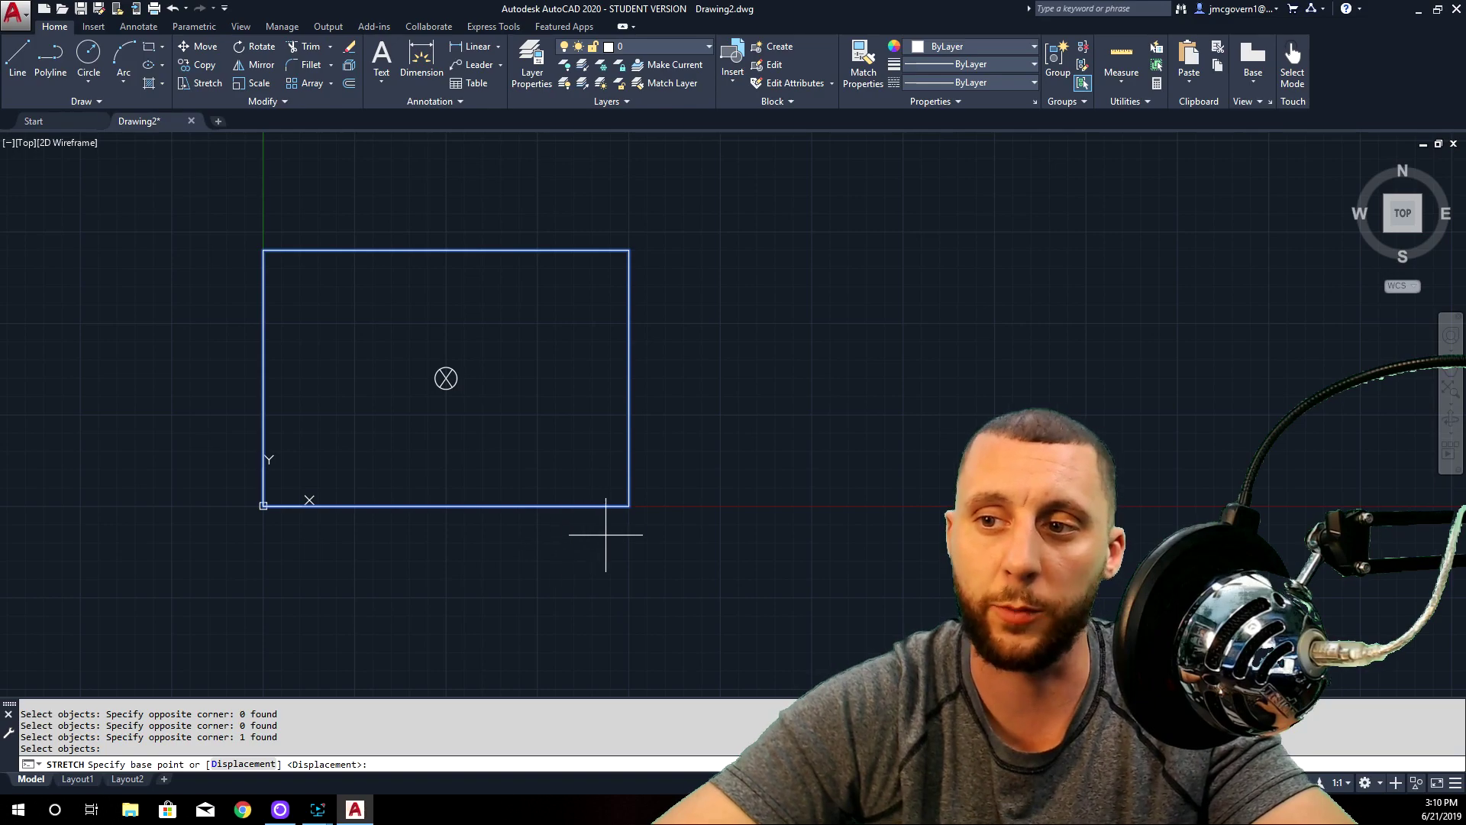
left_click(630, 377)
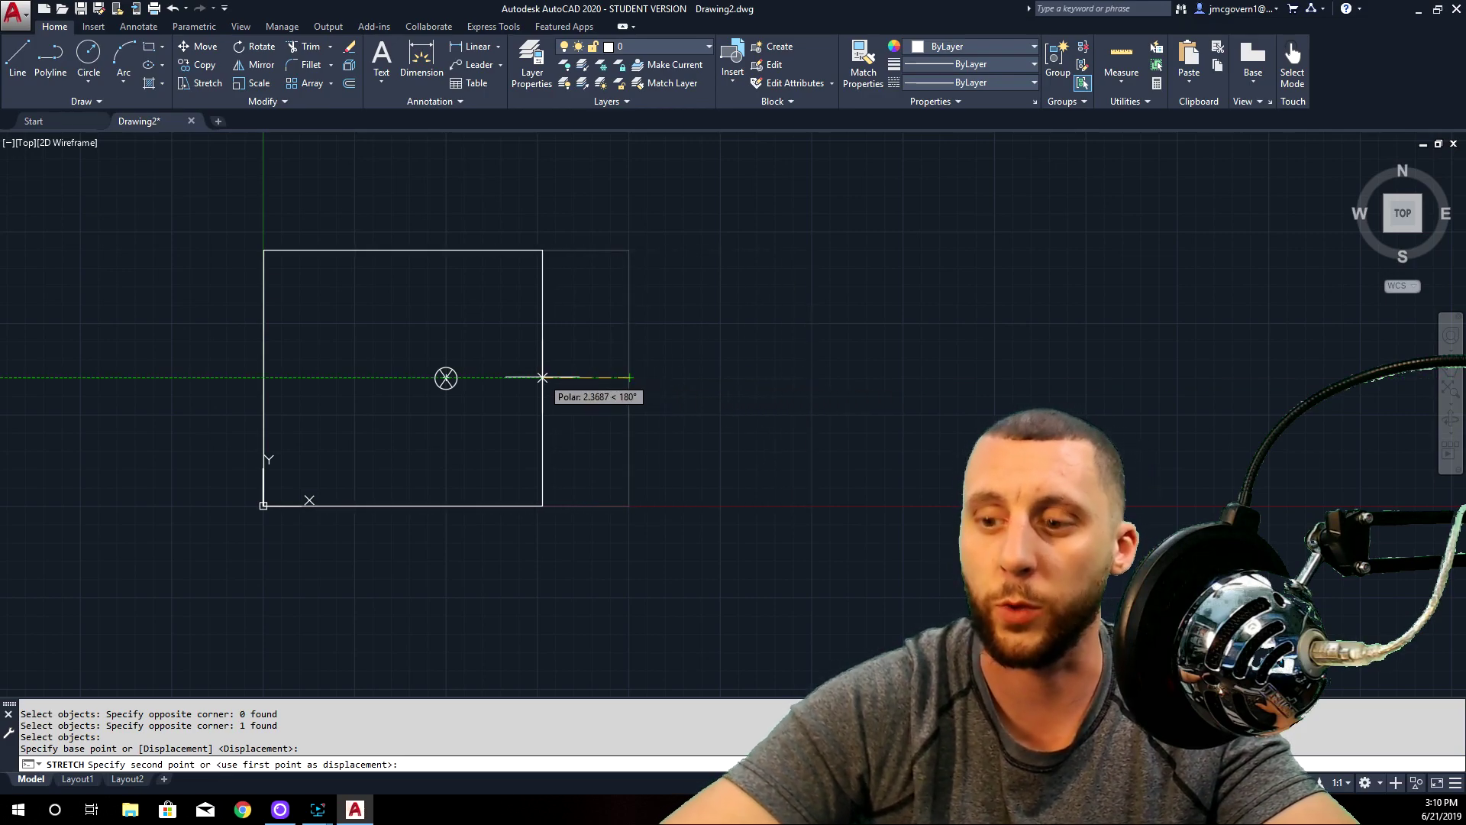
key("Return")
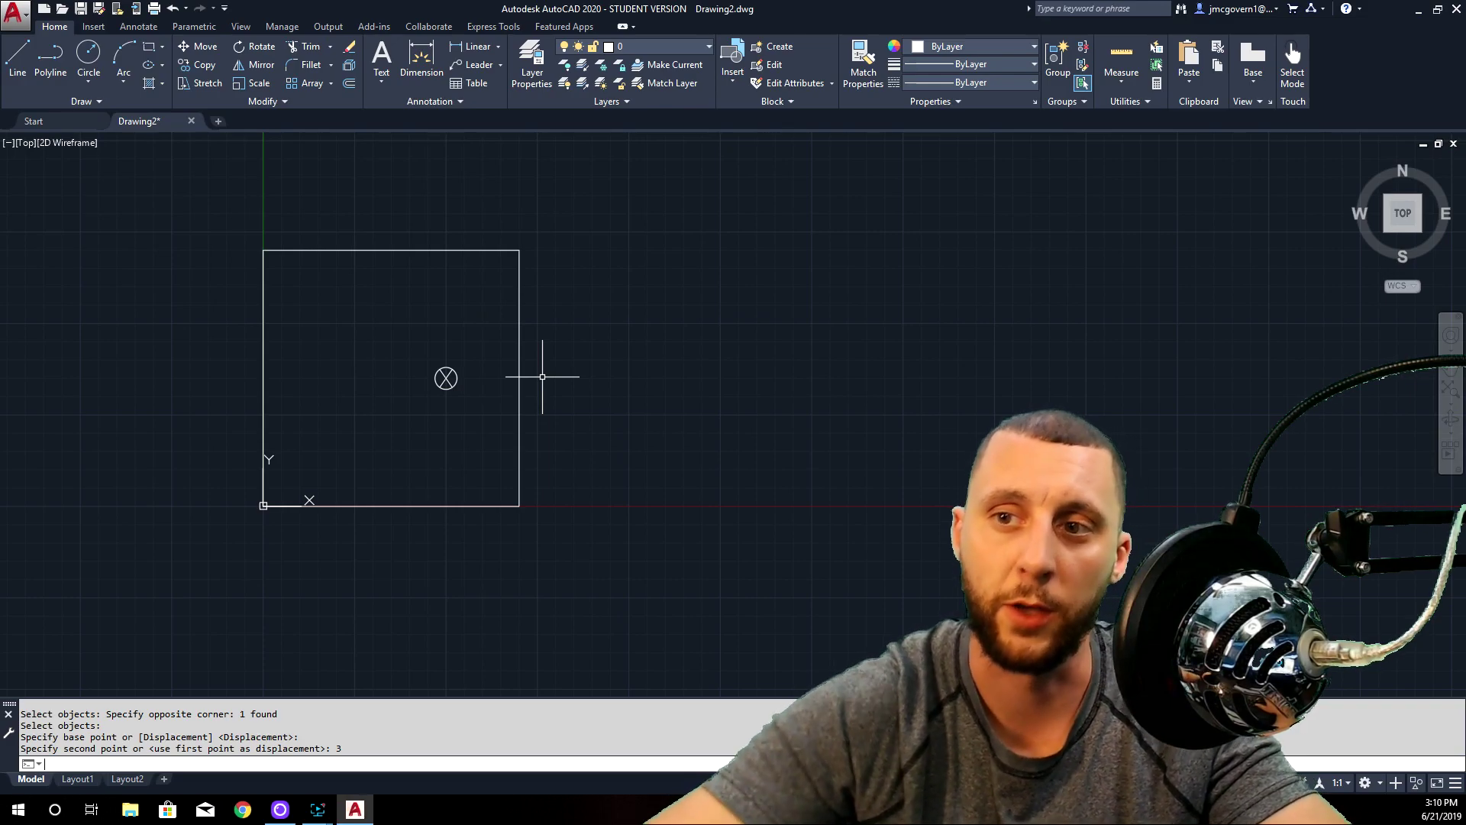
left_click(645, 196)
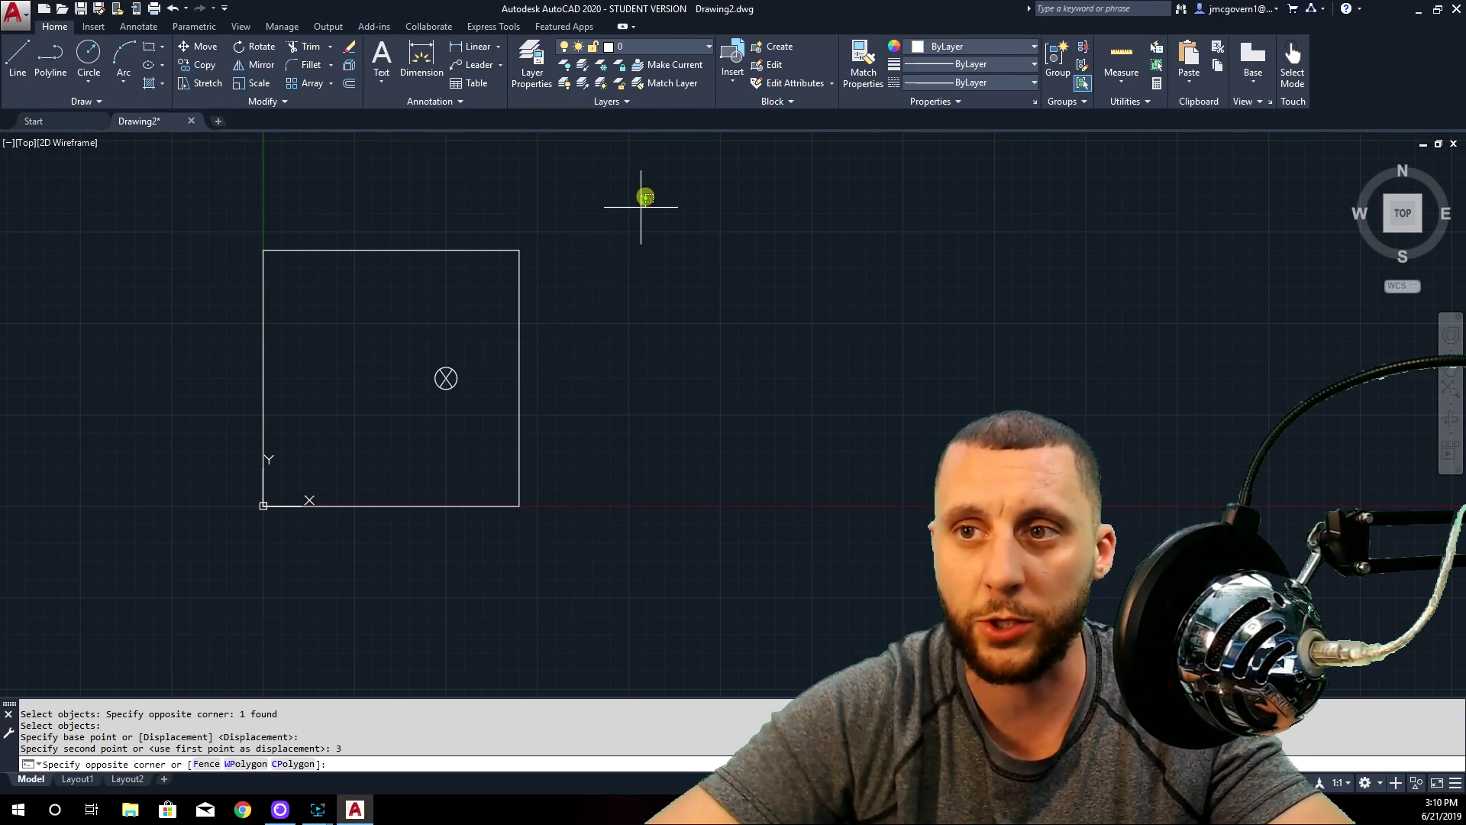
left_click(489, 543)
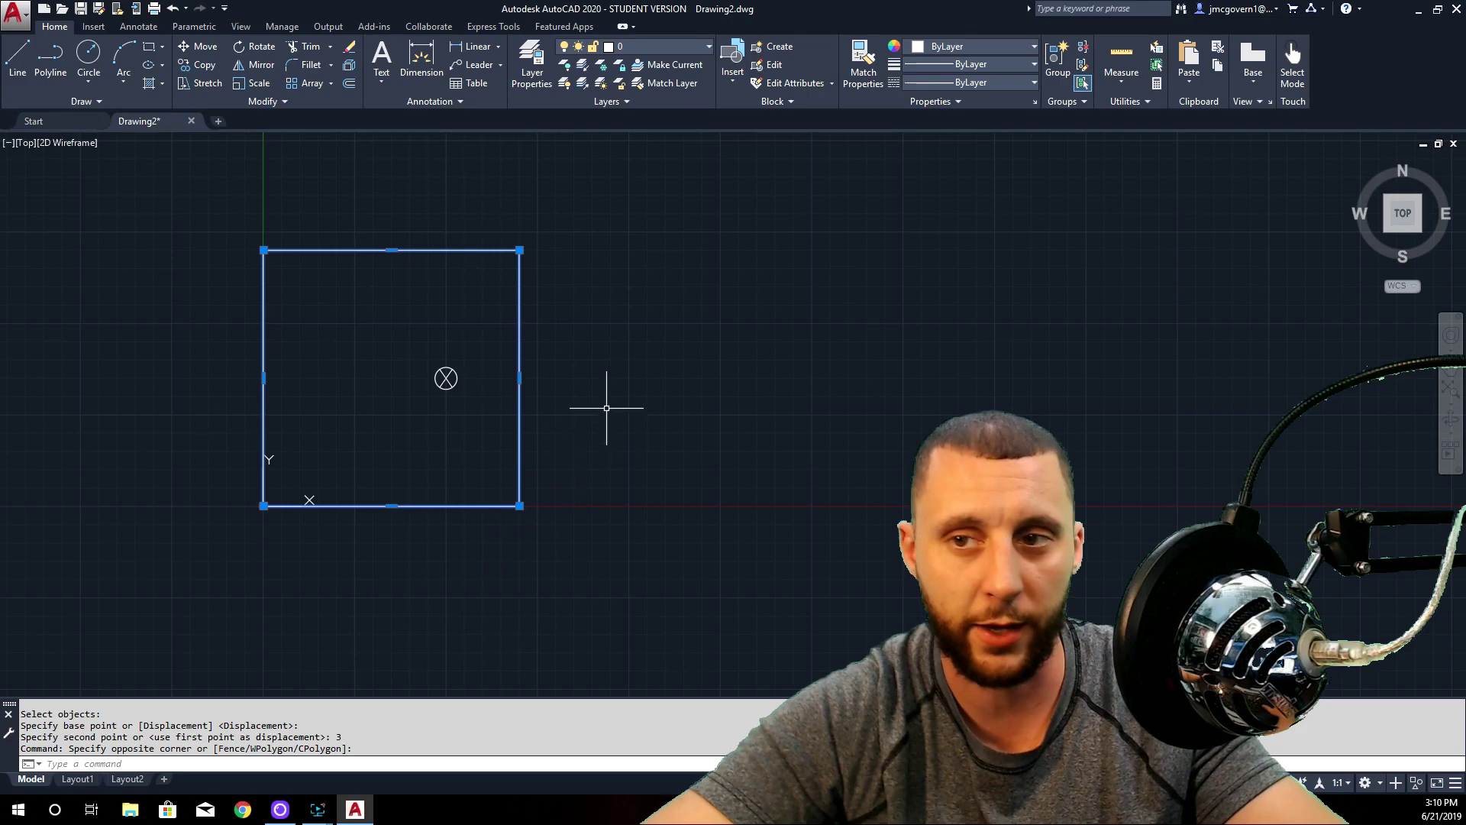
key("Escape")
left_click(689, 161)
left_click(211, 576)
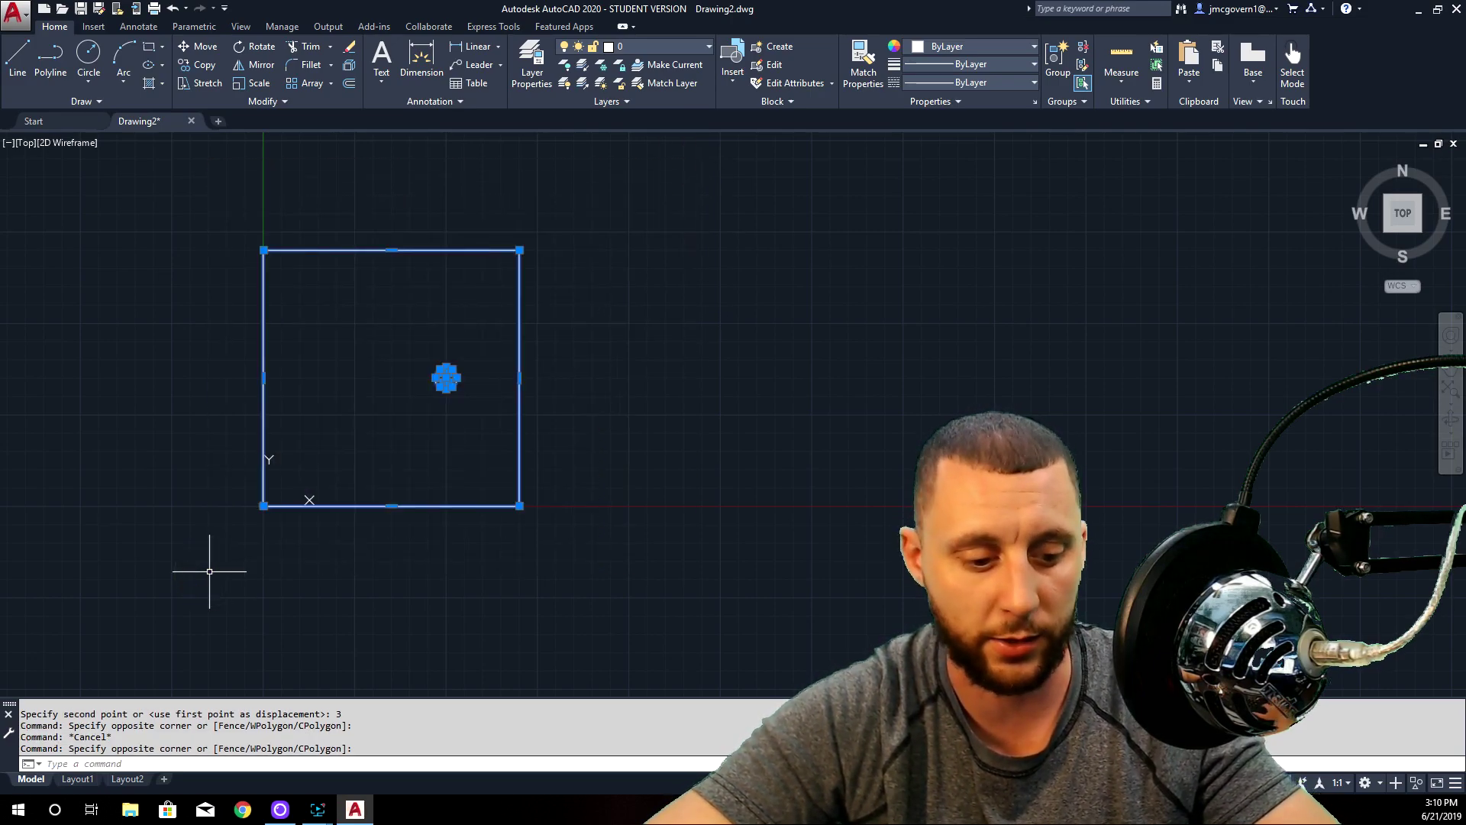
type("s")
key("Return")
left_click(334, 600)
key("Escape")
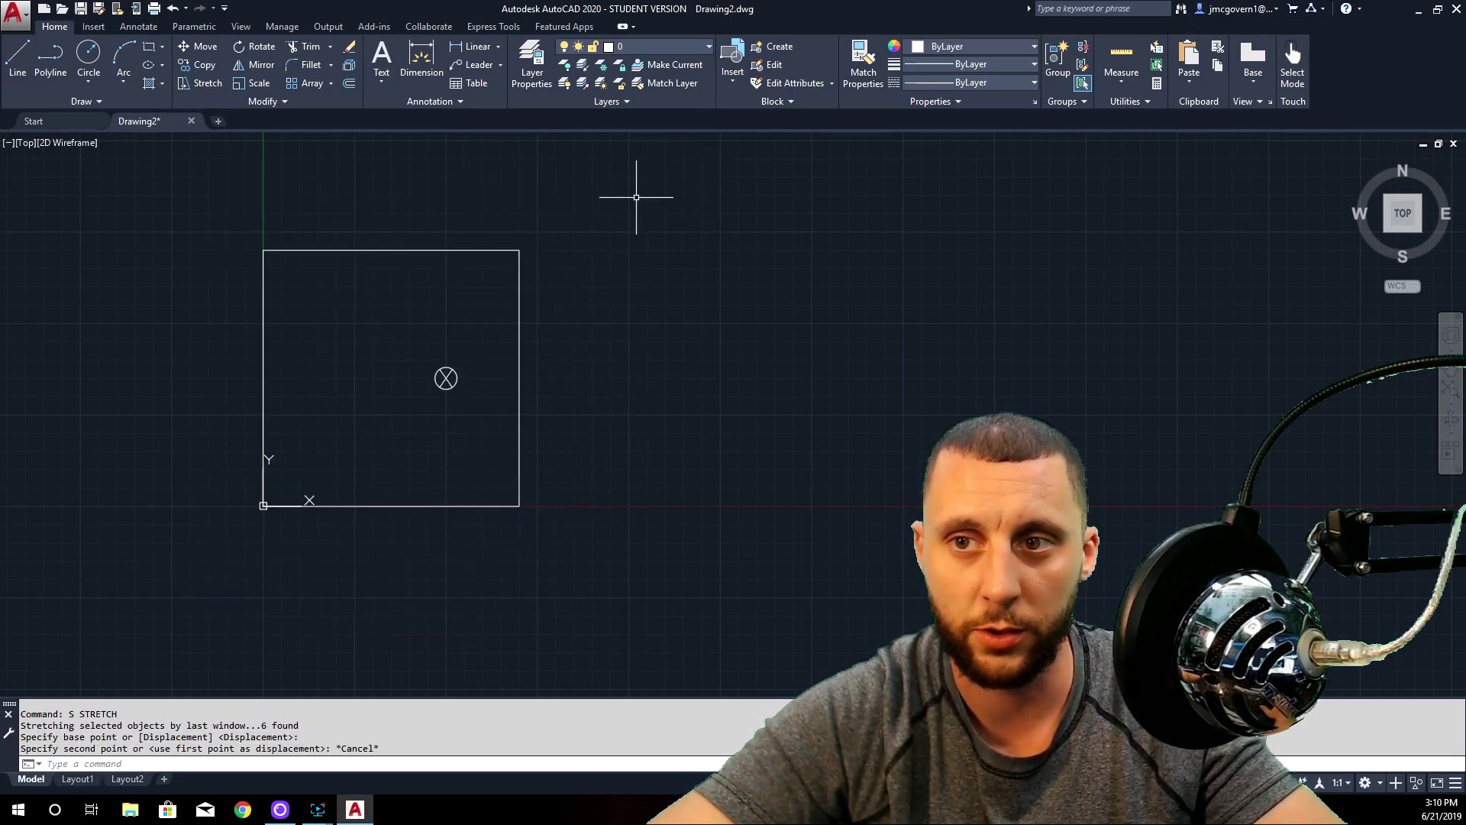
- Stretch the rectangle's right side together with the circle and its inner lines 3 units to the right, using the lower-right corner as base point
left_click(602, 167)
left_click(402, 564)
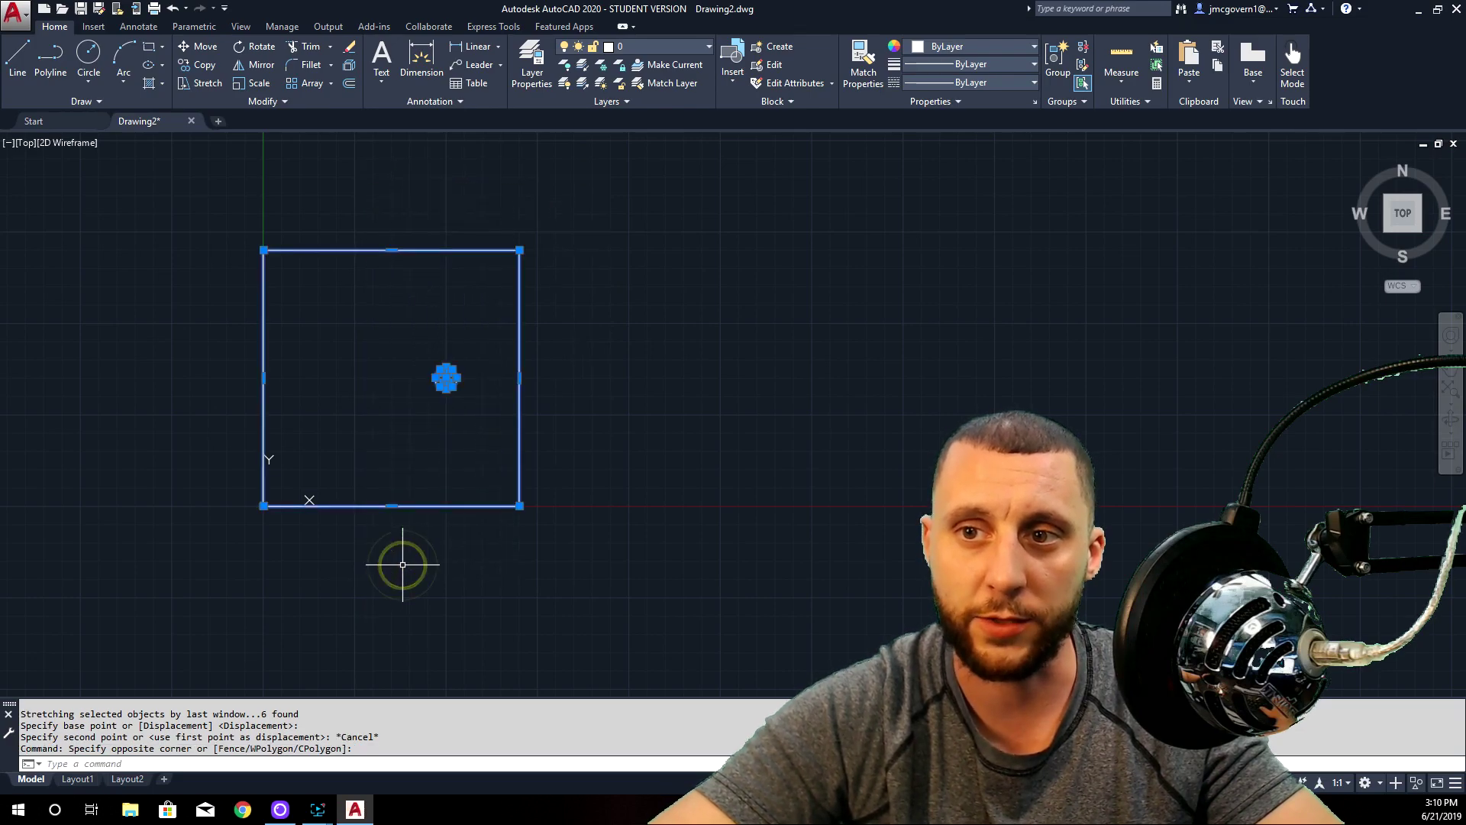
type("s")
key("Return")
left_click(520, 505)
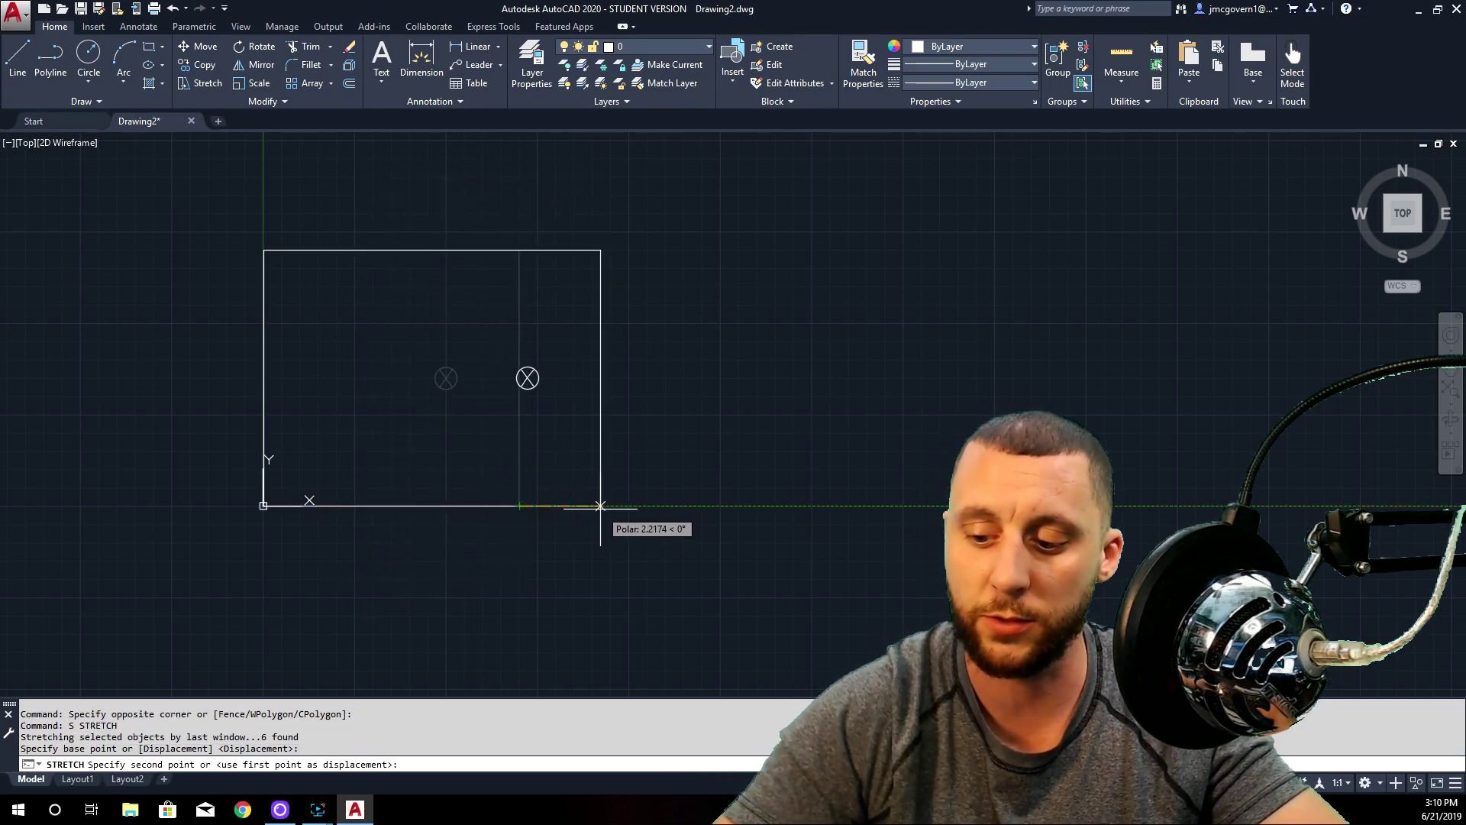
type("3")
key("Return")
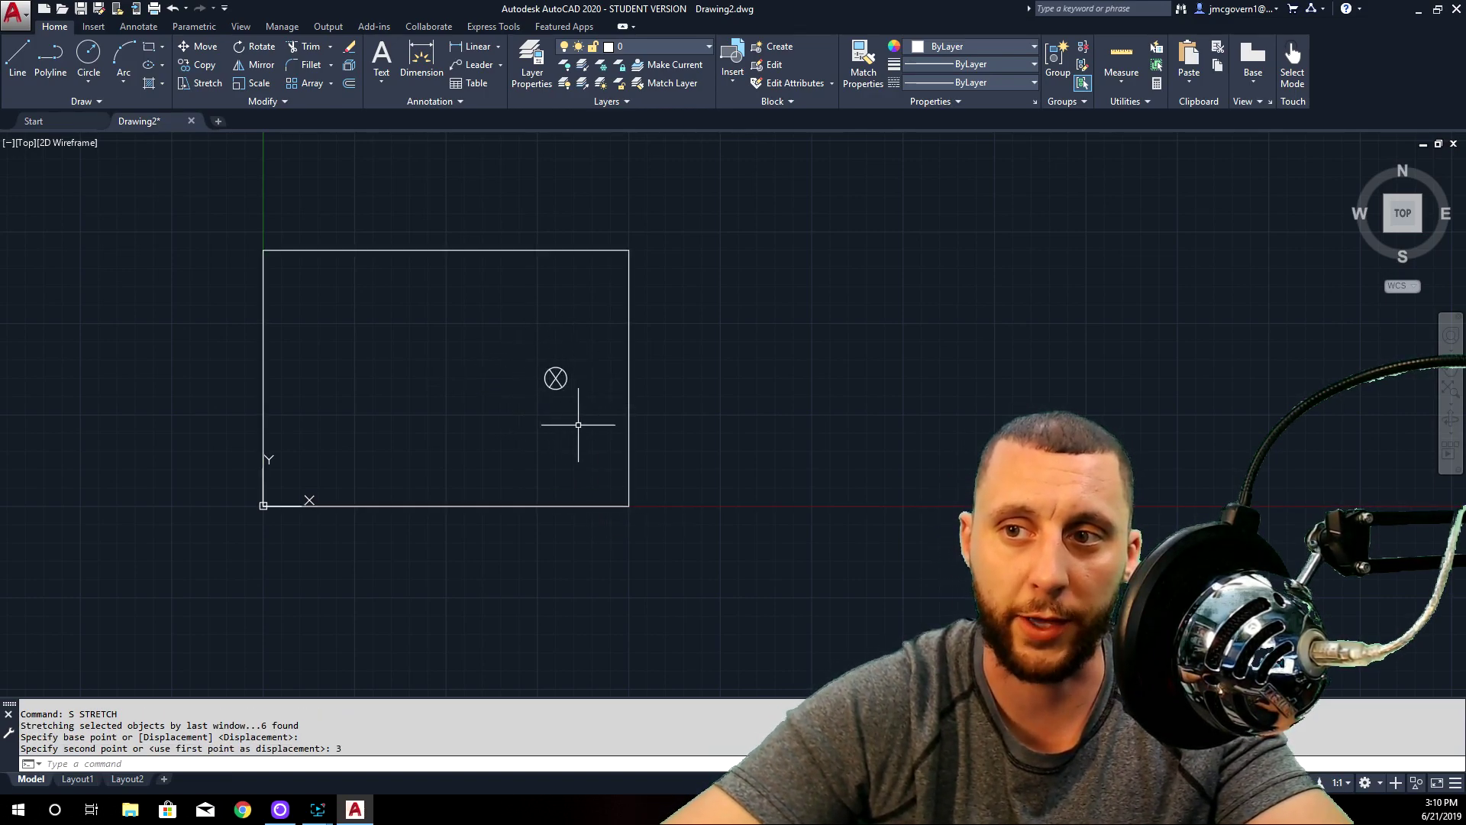
left_click(719, 166)
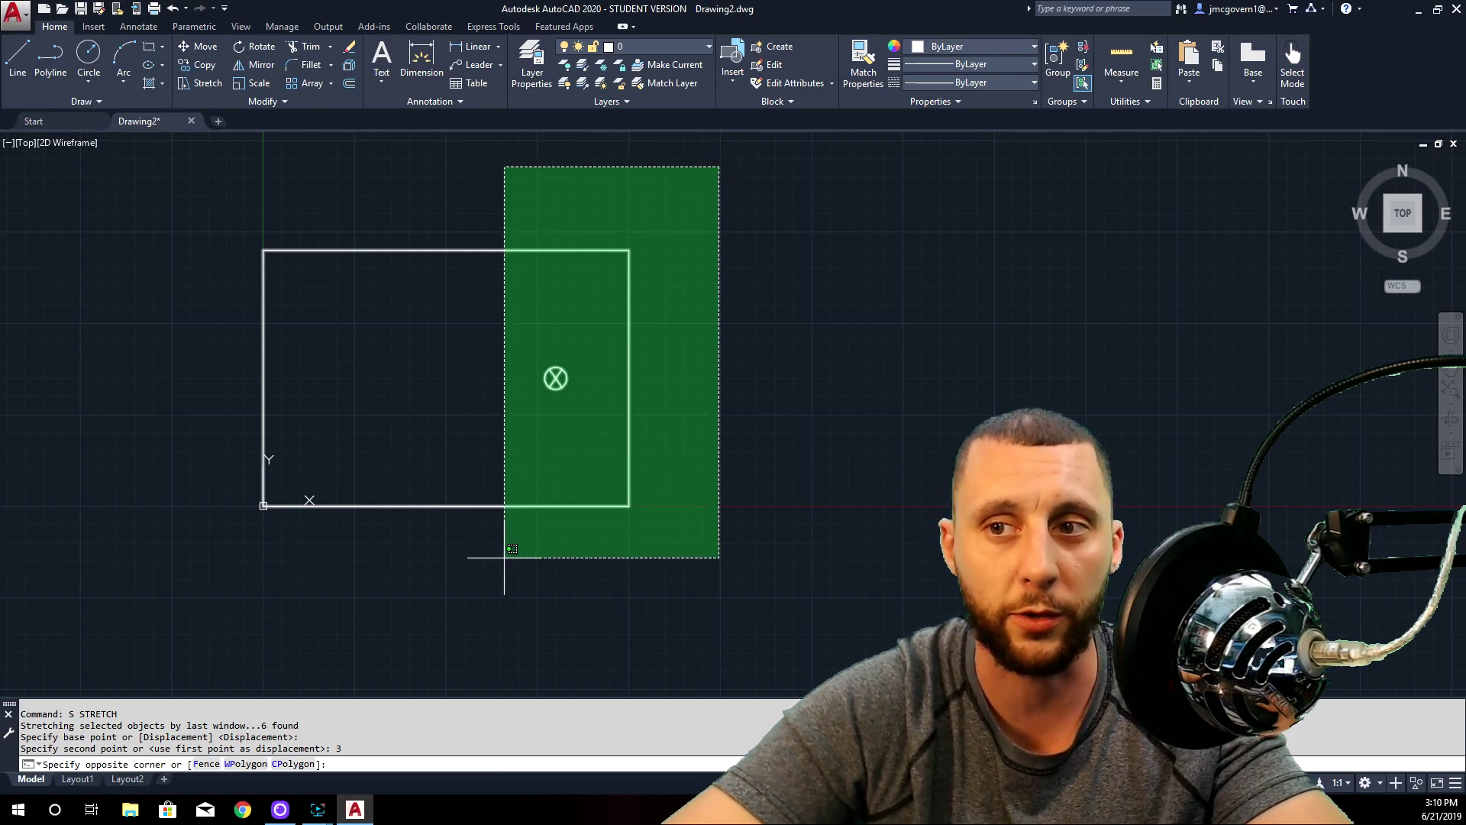
key("Escape")
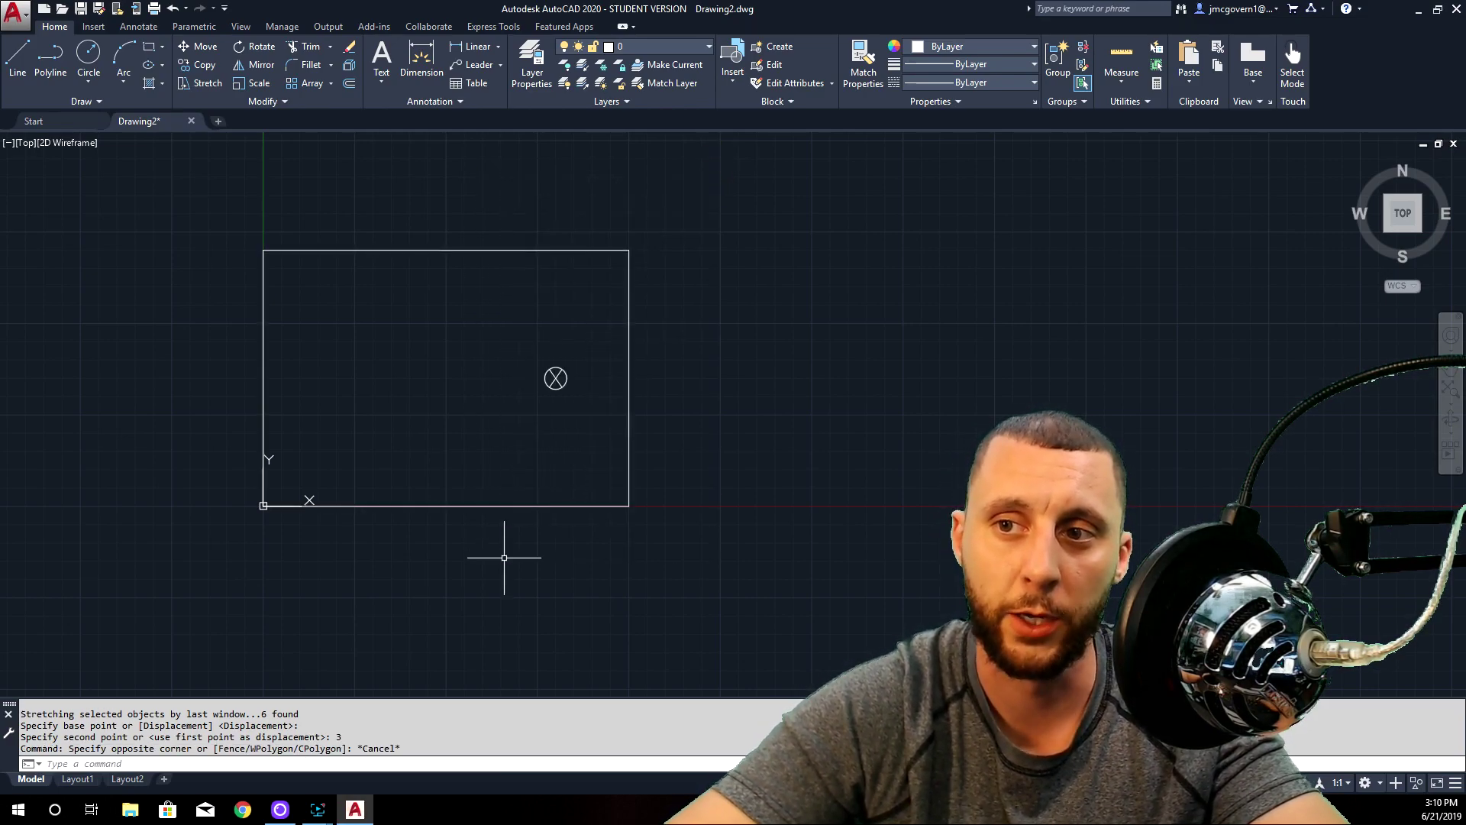
left_click(684, 223)
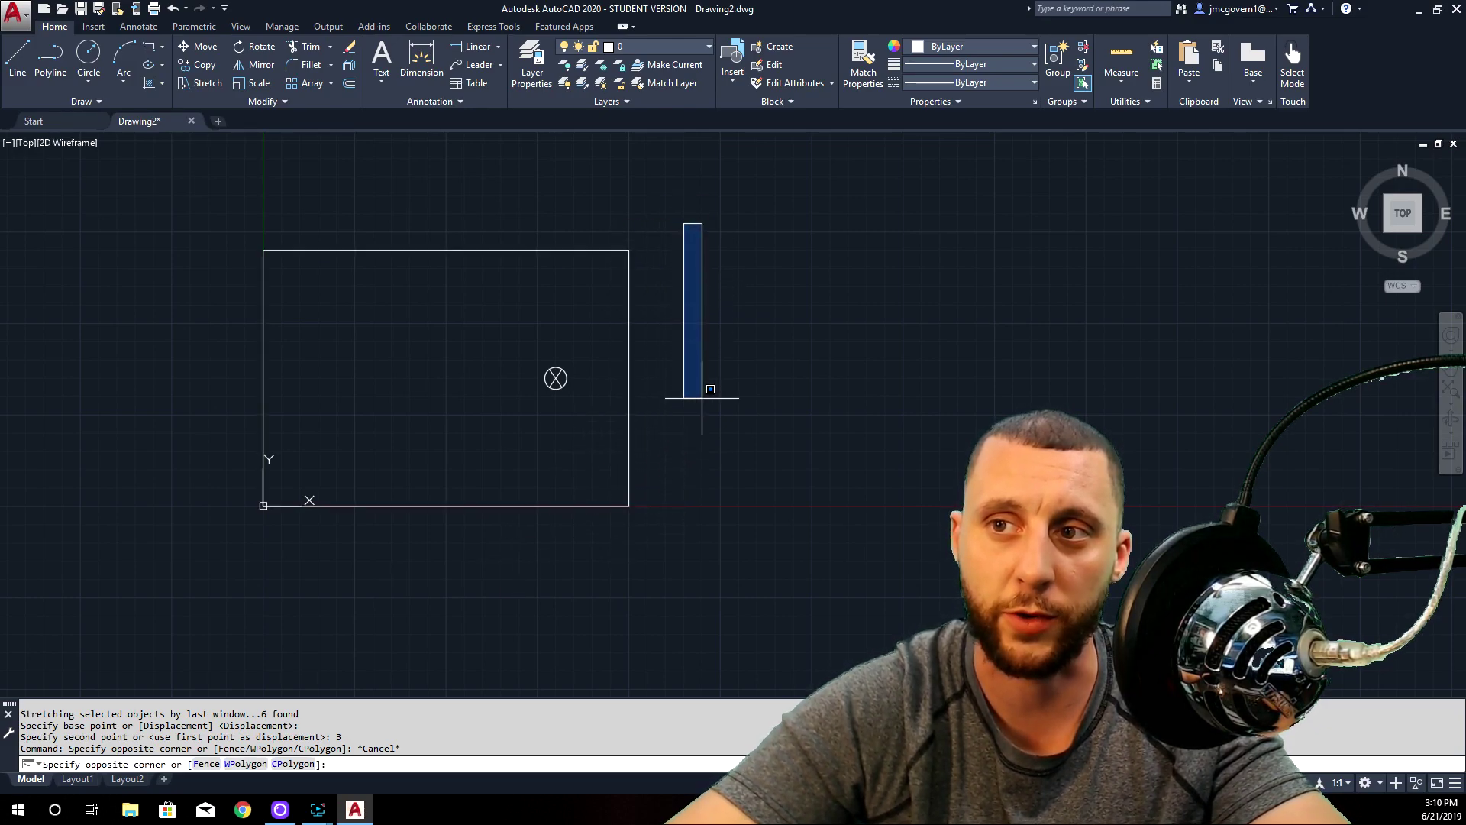
key("Escape")
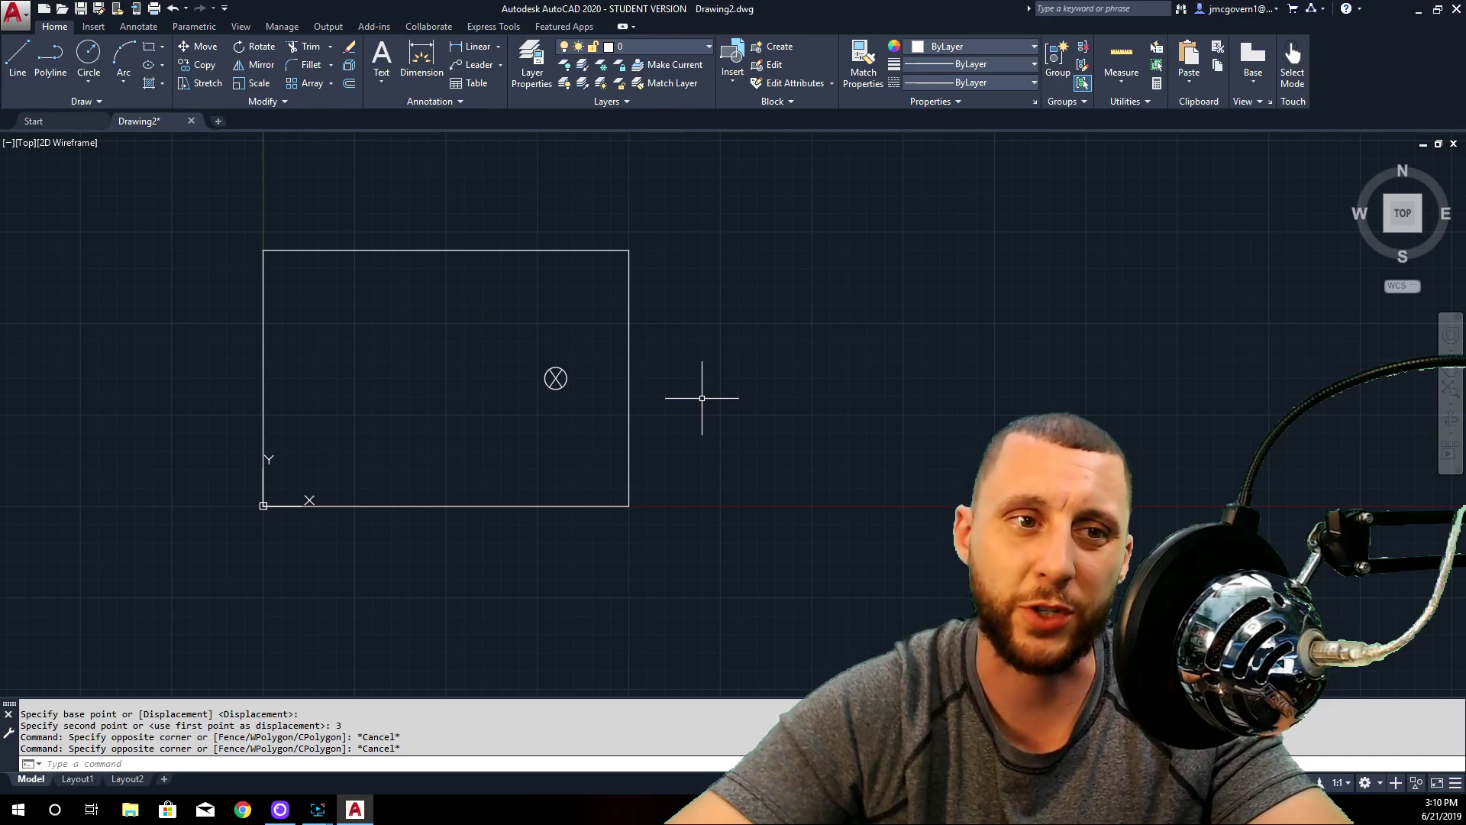
- Mirror the circle and its inner lines about the rectangle's vertical centreline, keeping the source objects
left_click(589, 351)
left_click(514, 405)
left_click(260, 65)
left_click(446, 251)
left_click(446, 506)
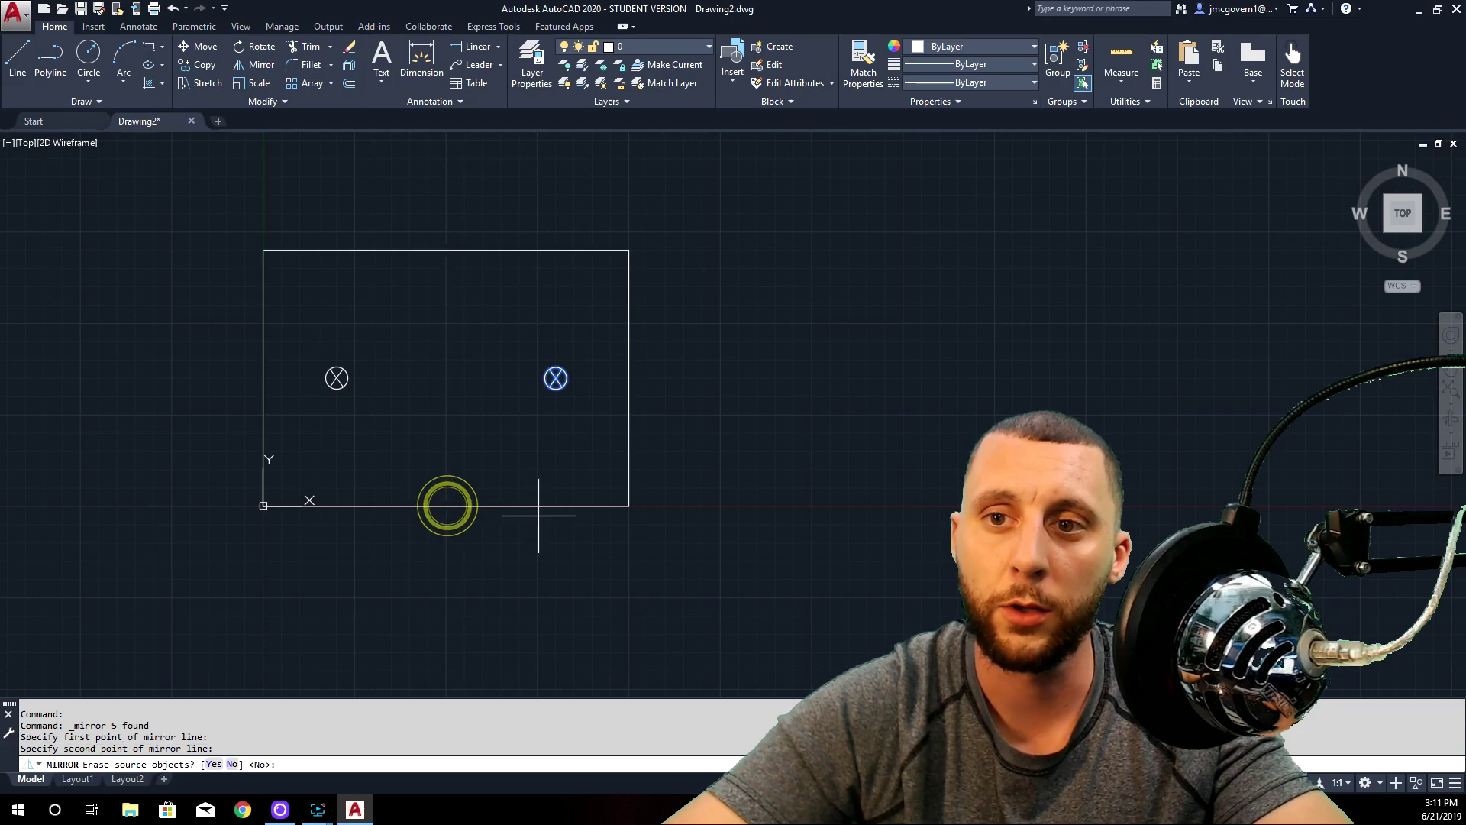
left_click(232, 764)
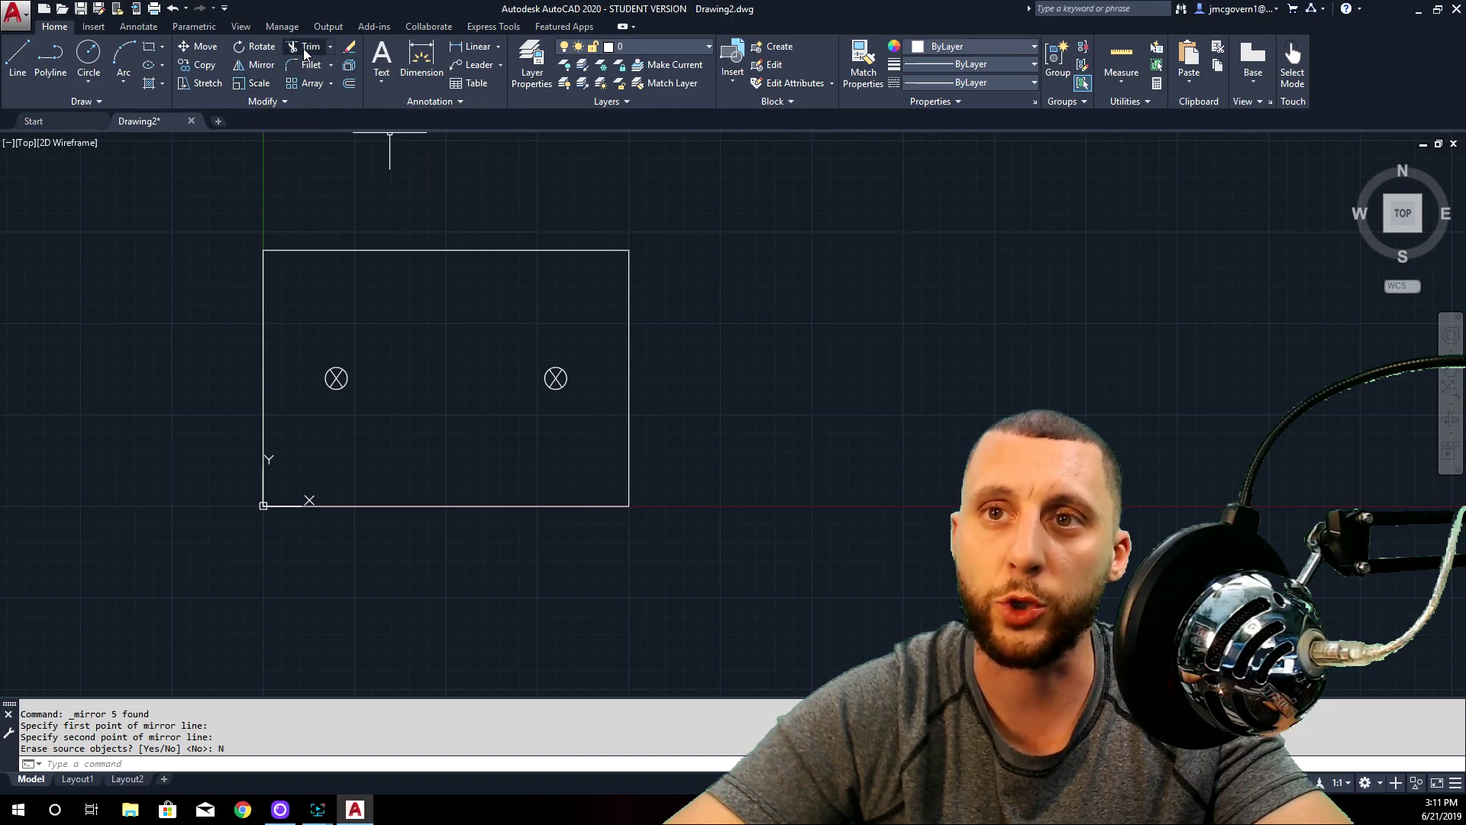
left_click(330, 47)
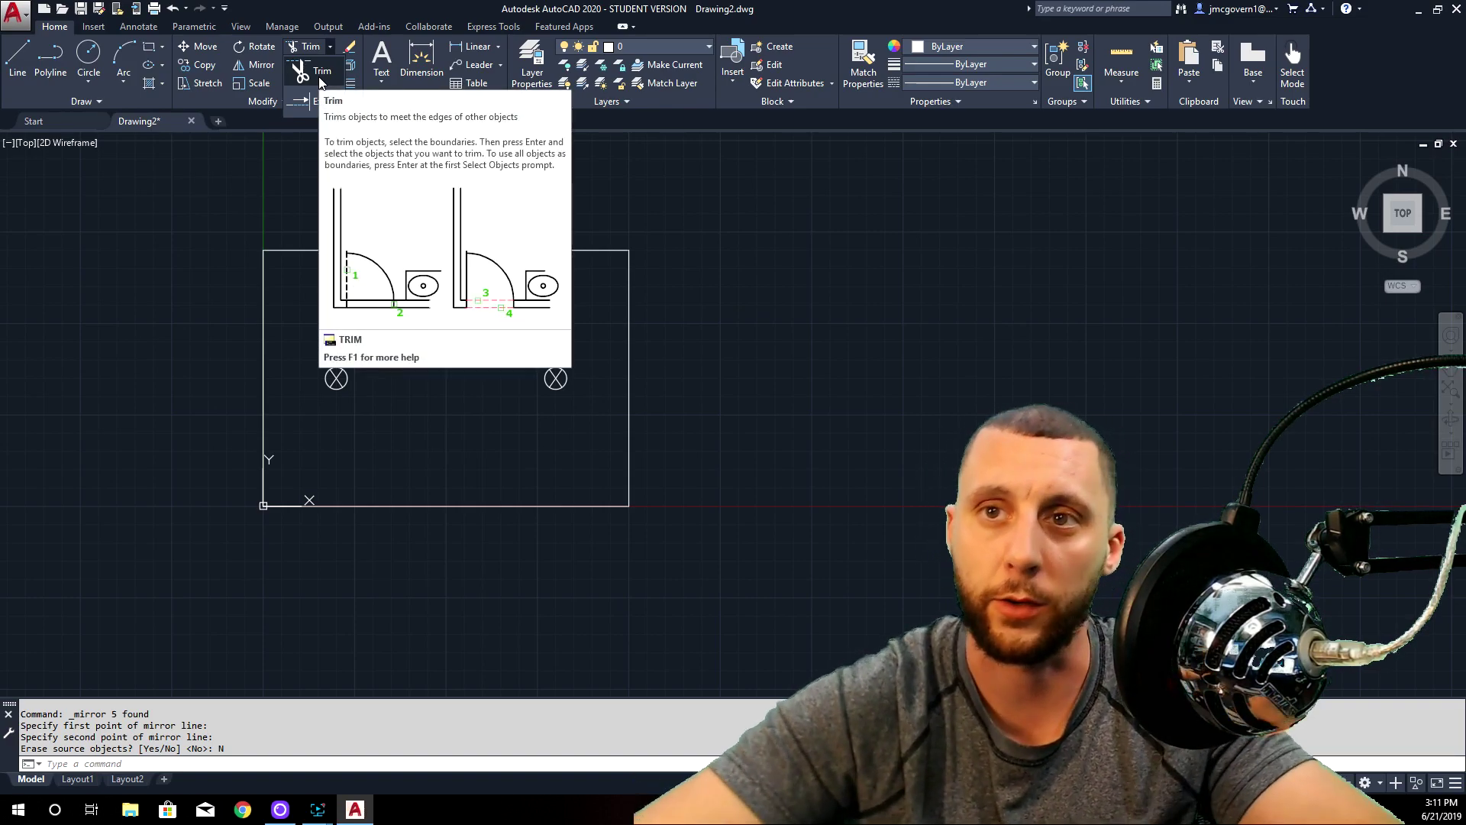
left_click(321, 214)
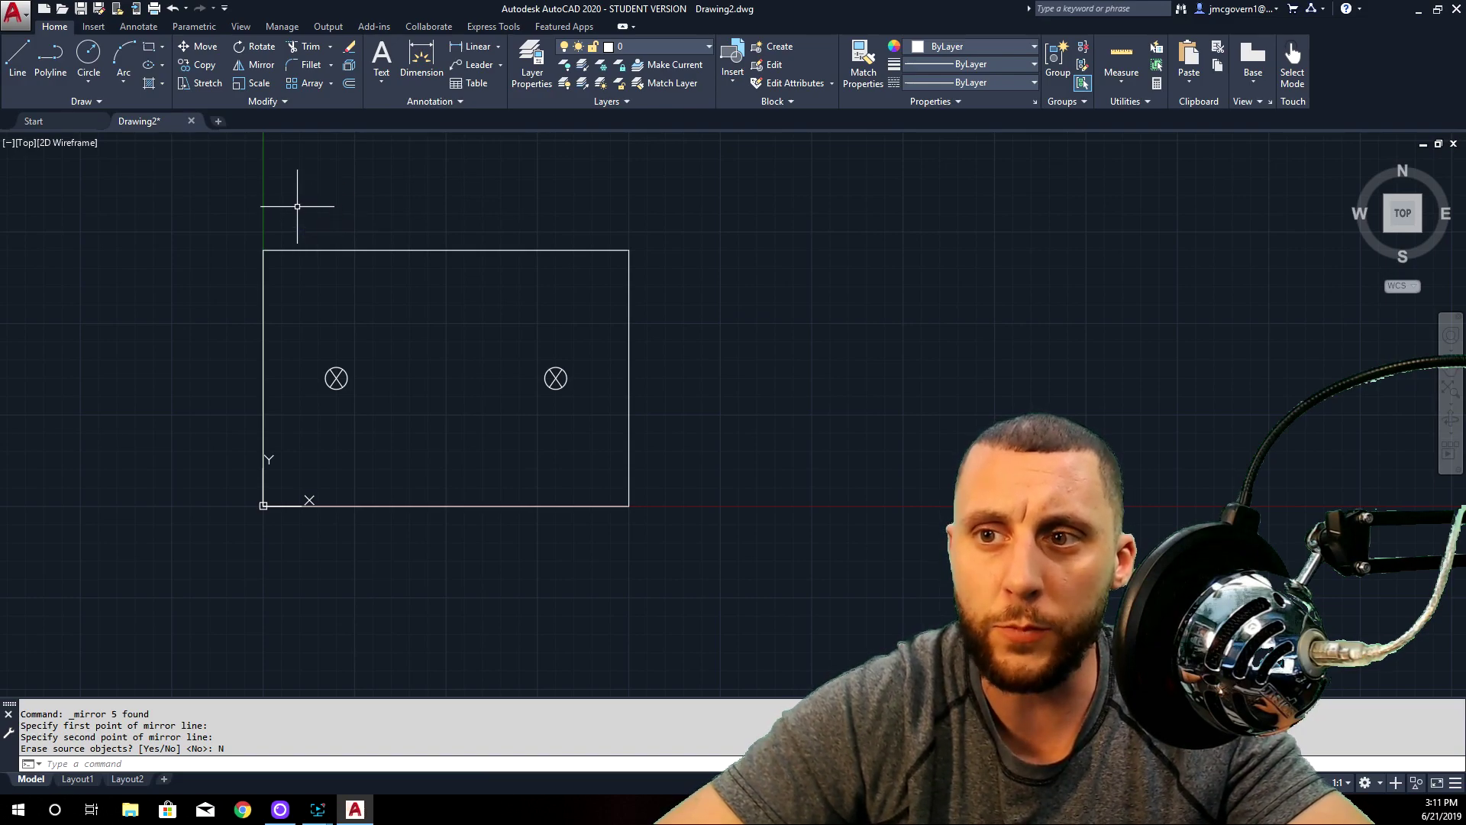
left_click(330, 84)
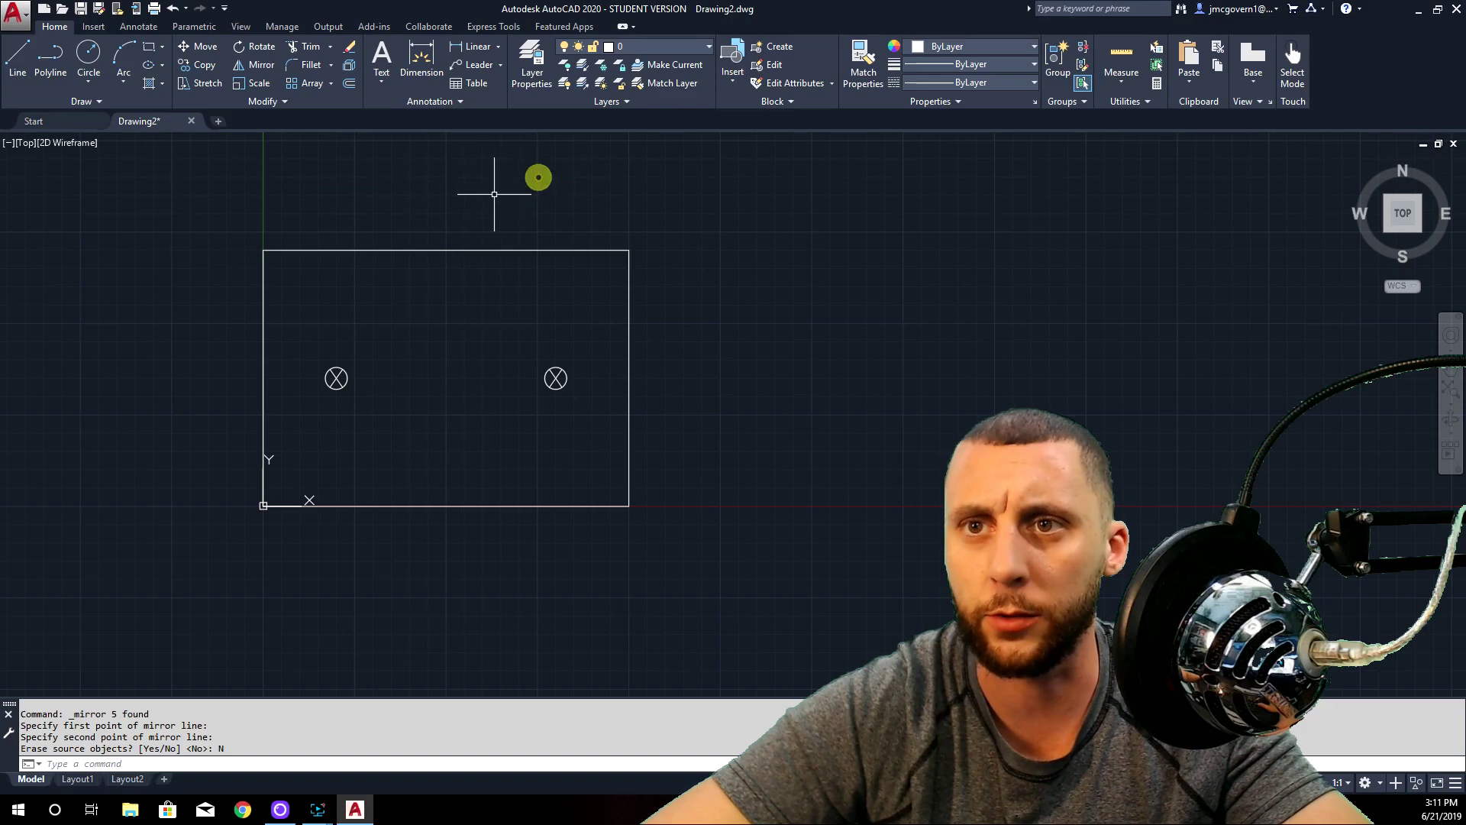
- Draw a 1 by 1 unit square in the empty area to the right of the large rectangle
left_click(89, 55)
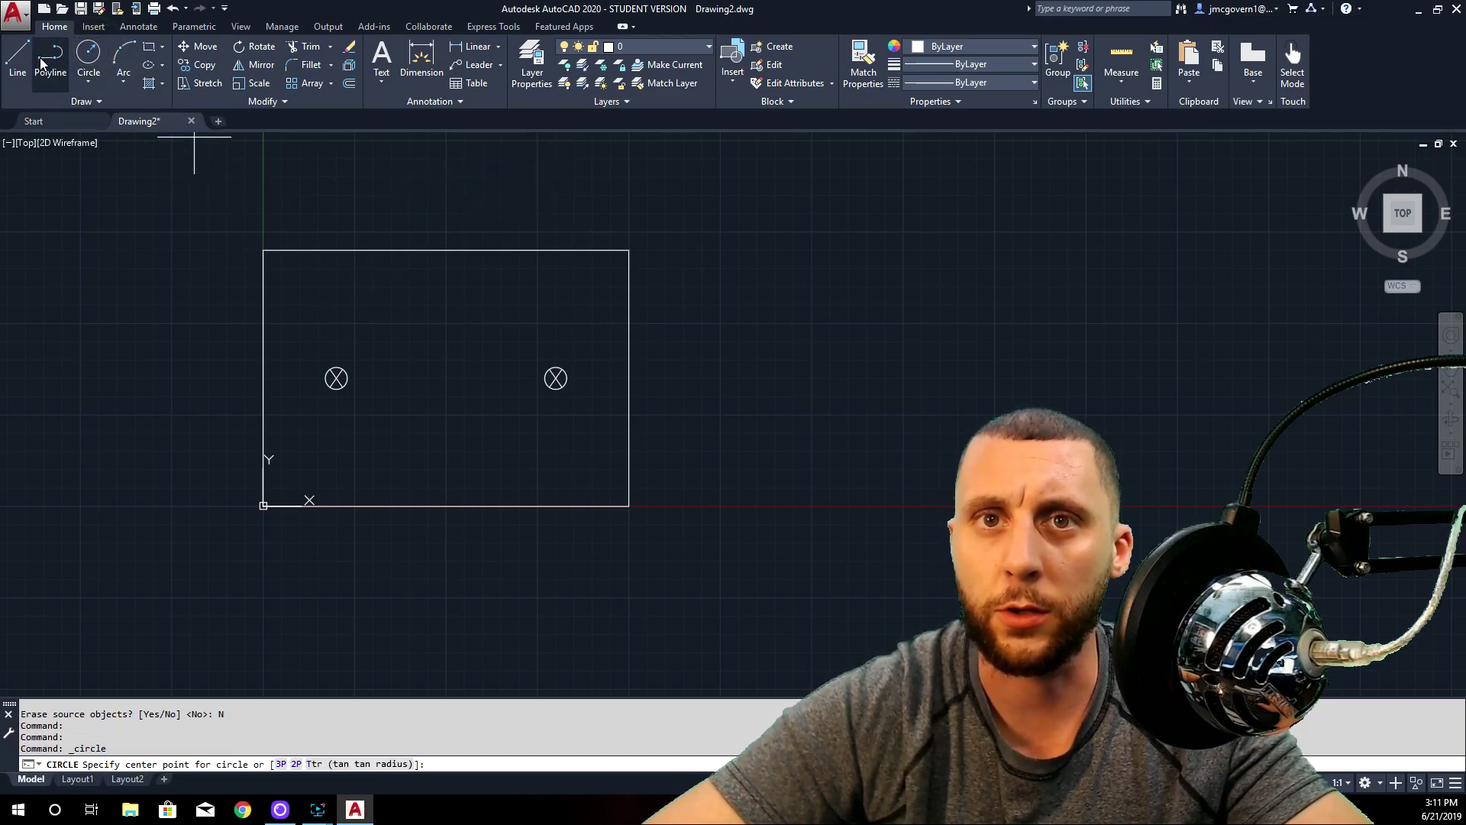
left_click(148, 47)
left_click(148, 47)
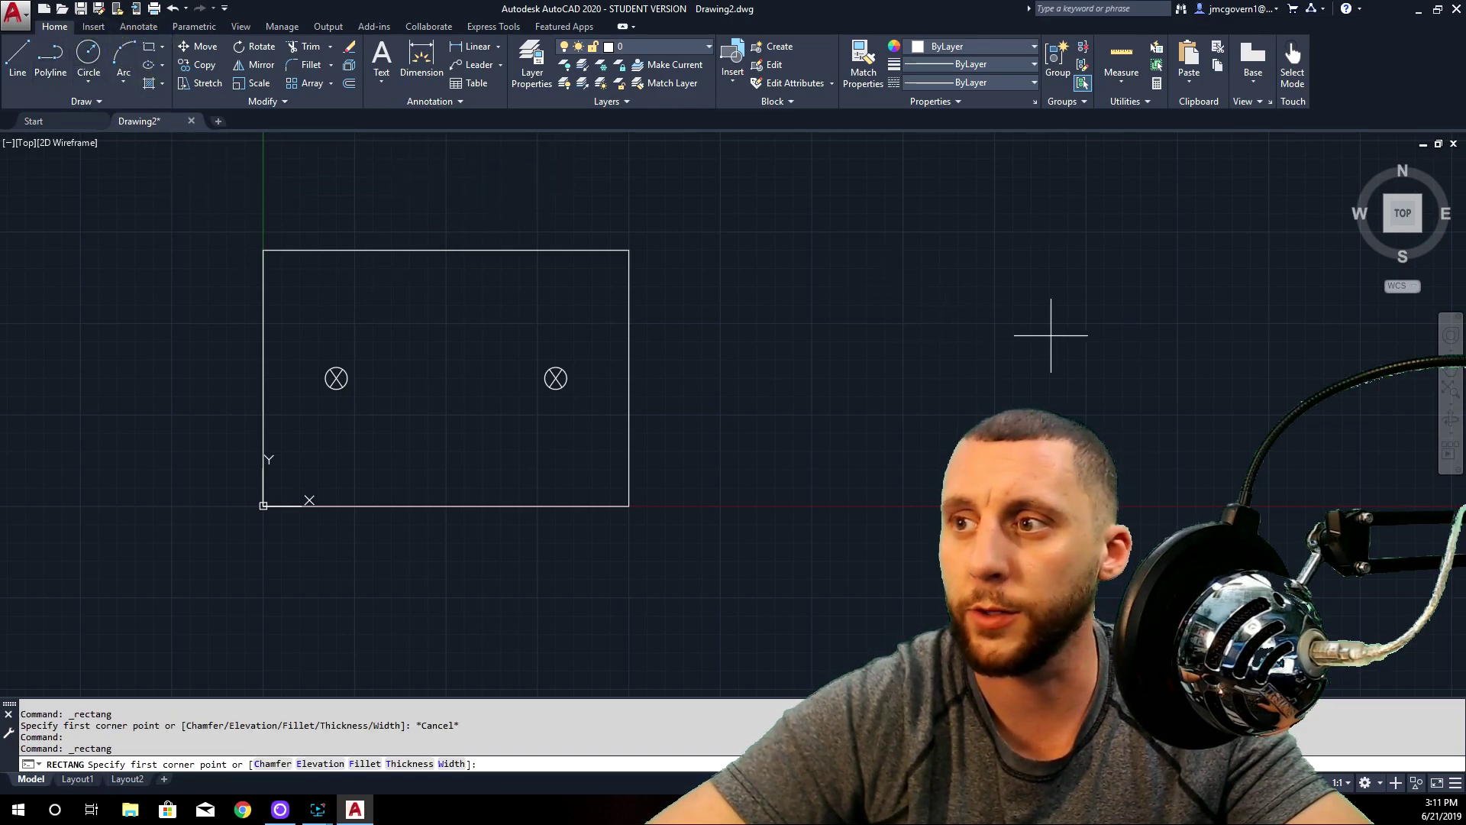
left_click(901, 341)
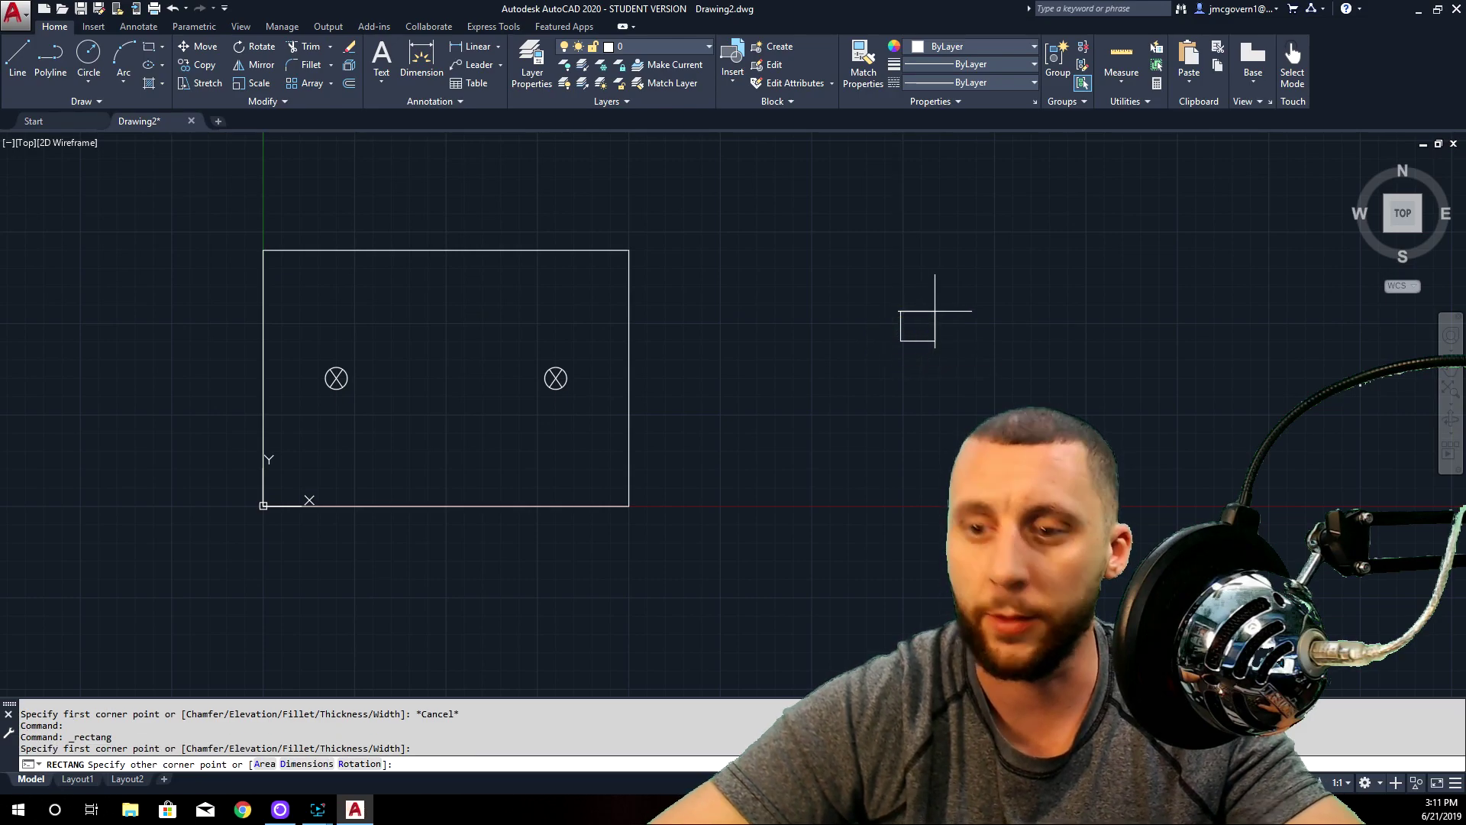
type("@1,1")
key("Return")
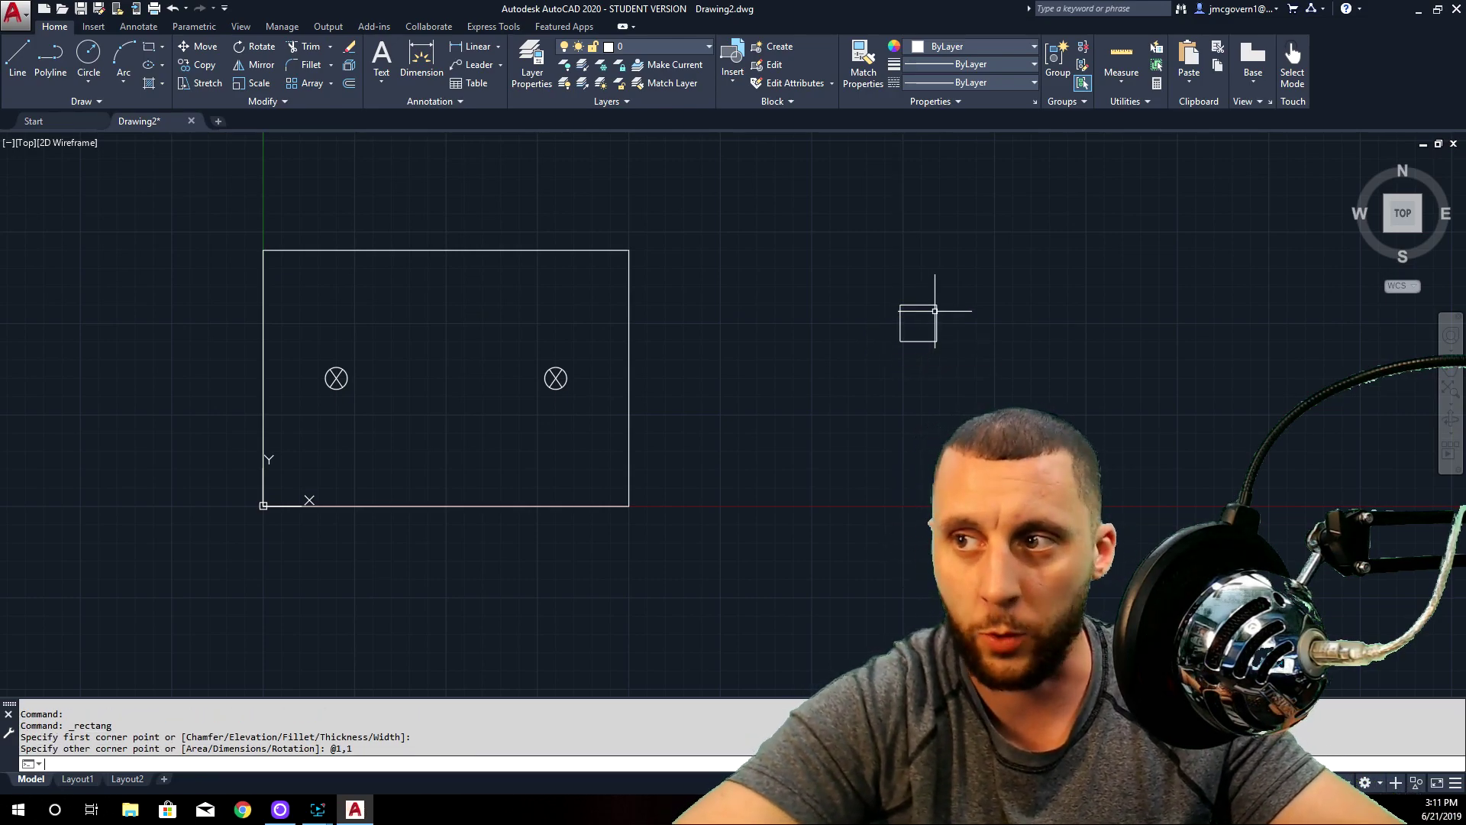
- Create a rectangular array of the small square with 6 columns and 4 rows
mouse_move(960, 262)
middle_mouse_down()
mouse_move(452, 292)
mouse_move(516, 304)
middle_mouse_up()
mouse_move(616, 321)
middle_mouse_down()
mouse_move(632, 298)
mouse_move(802, 347)
middle_mouse_up()
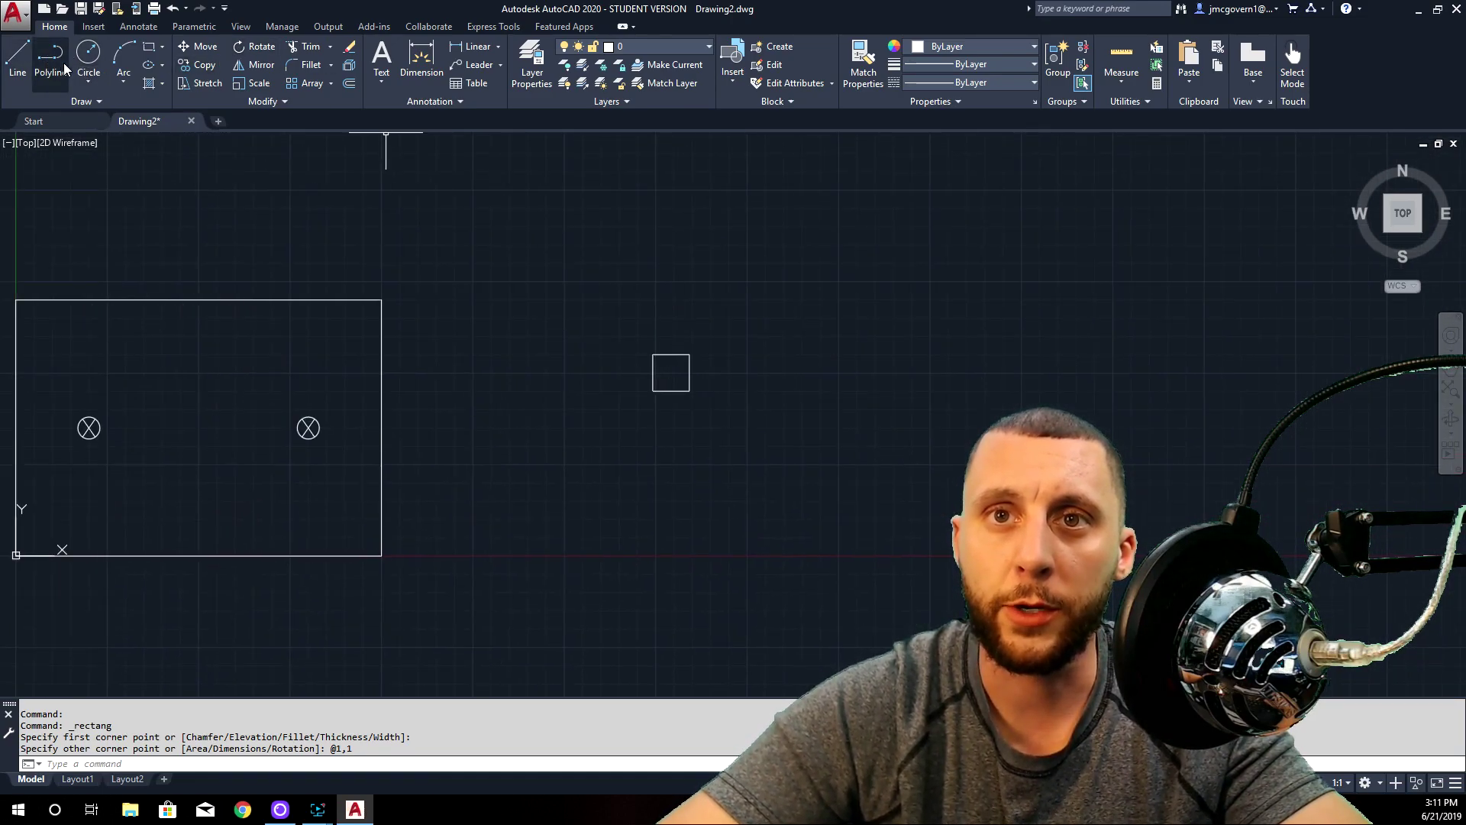
left_click(331, 86)
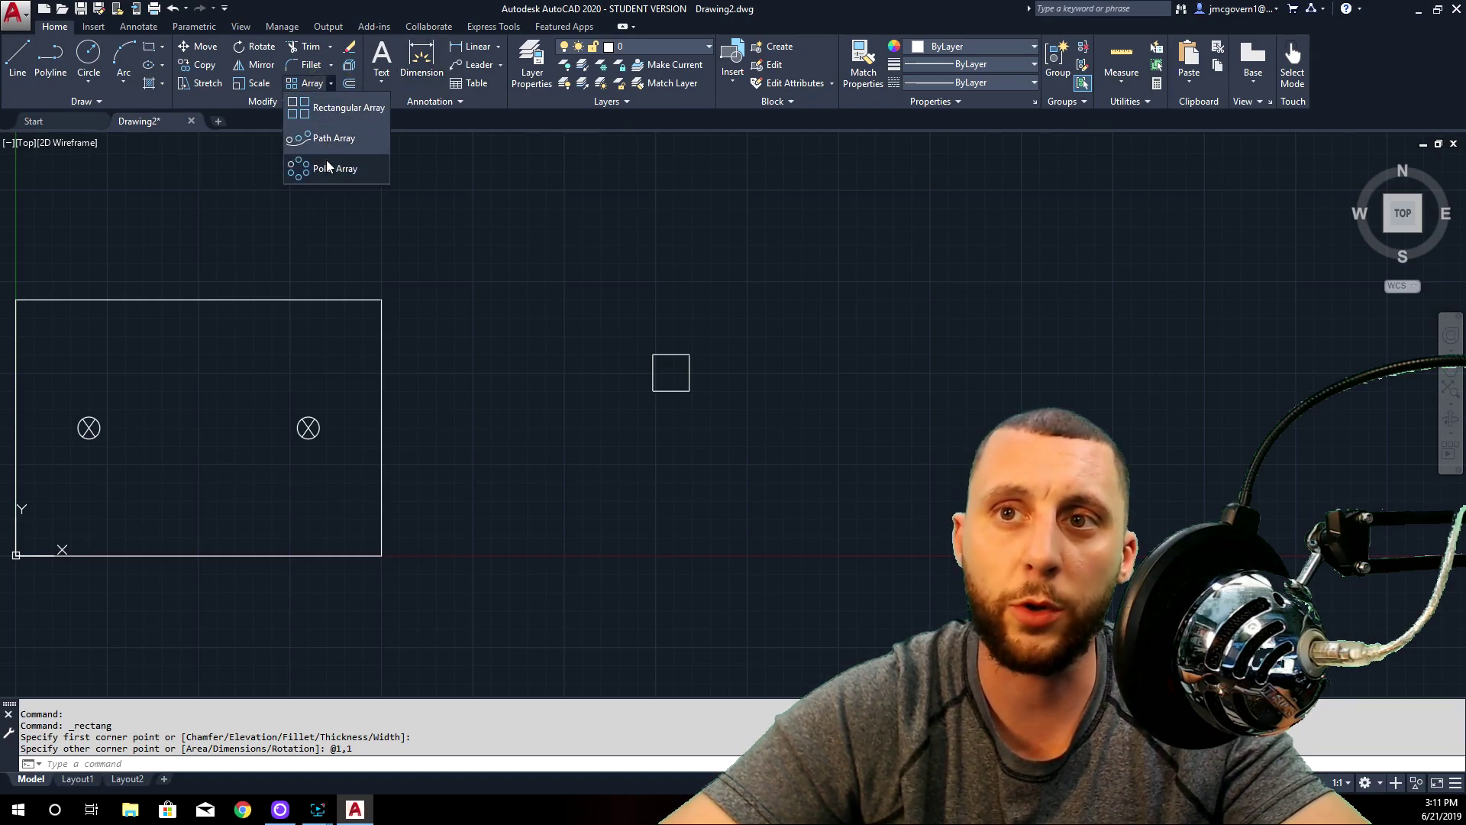
left_click(346, 112)
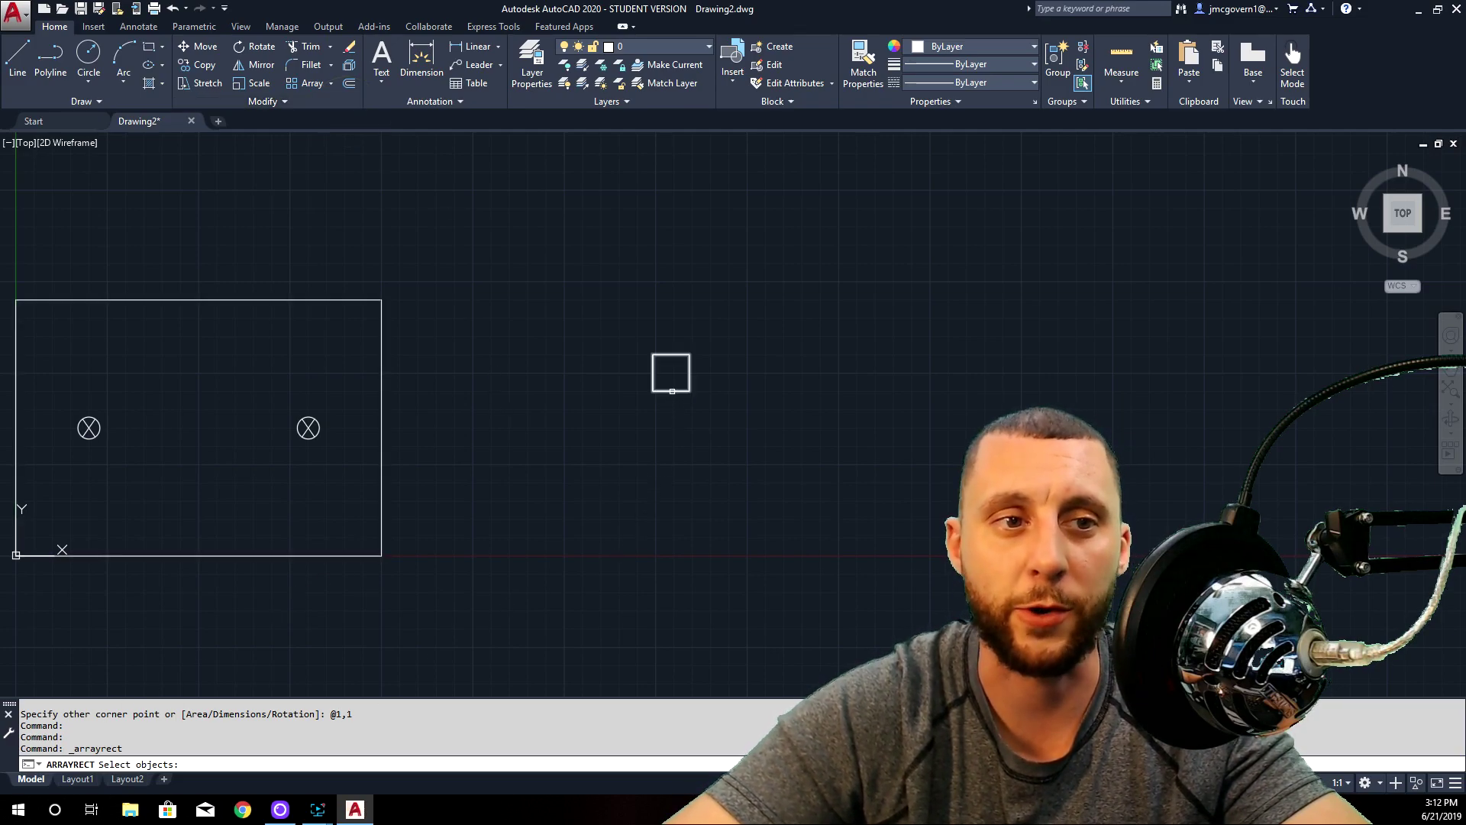
left_click(672, 391)
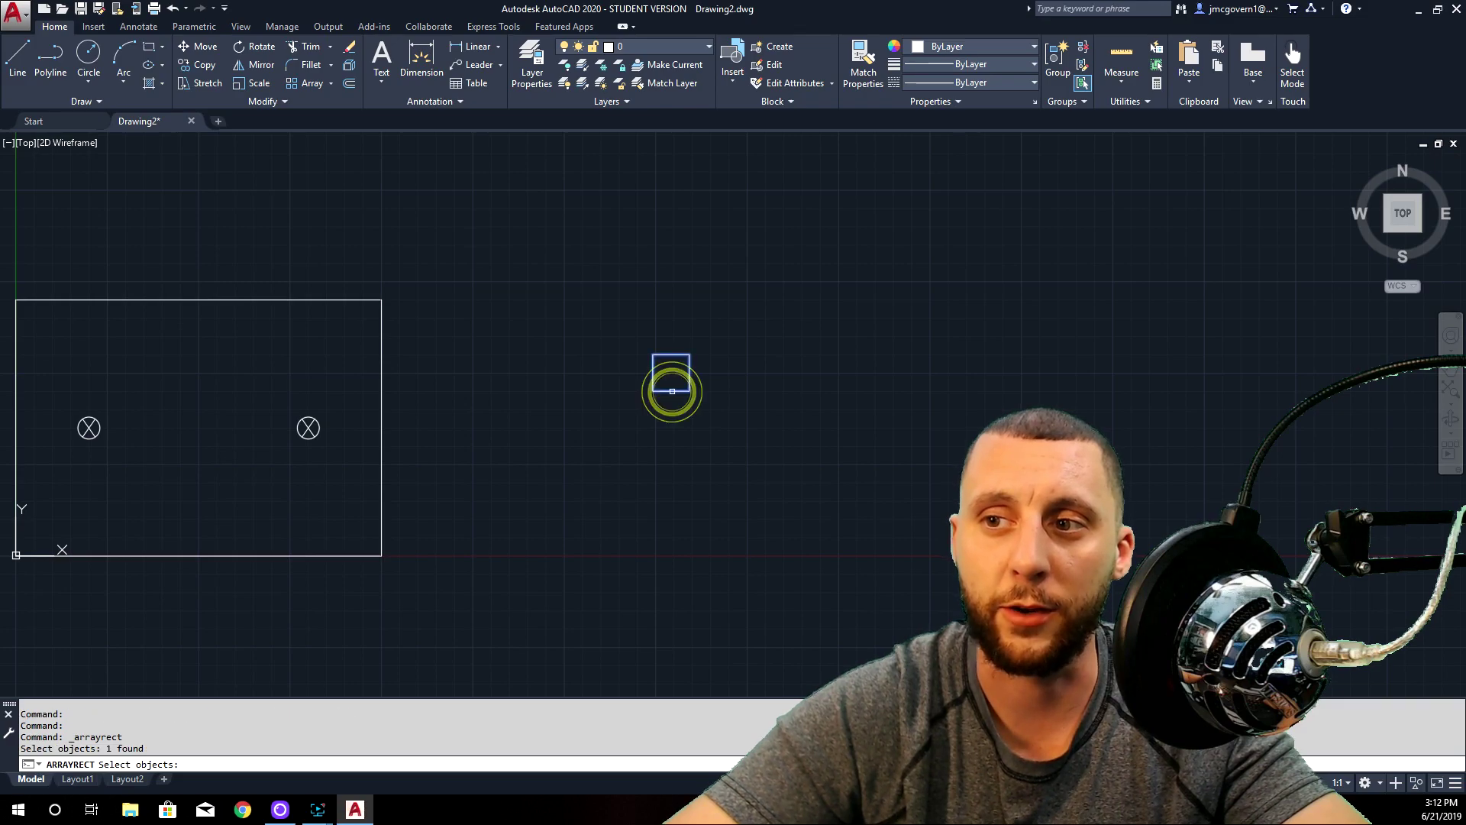
key("Return")
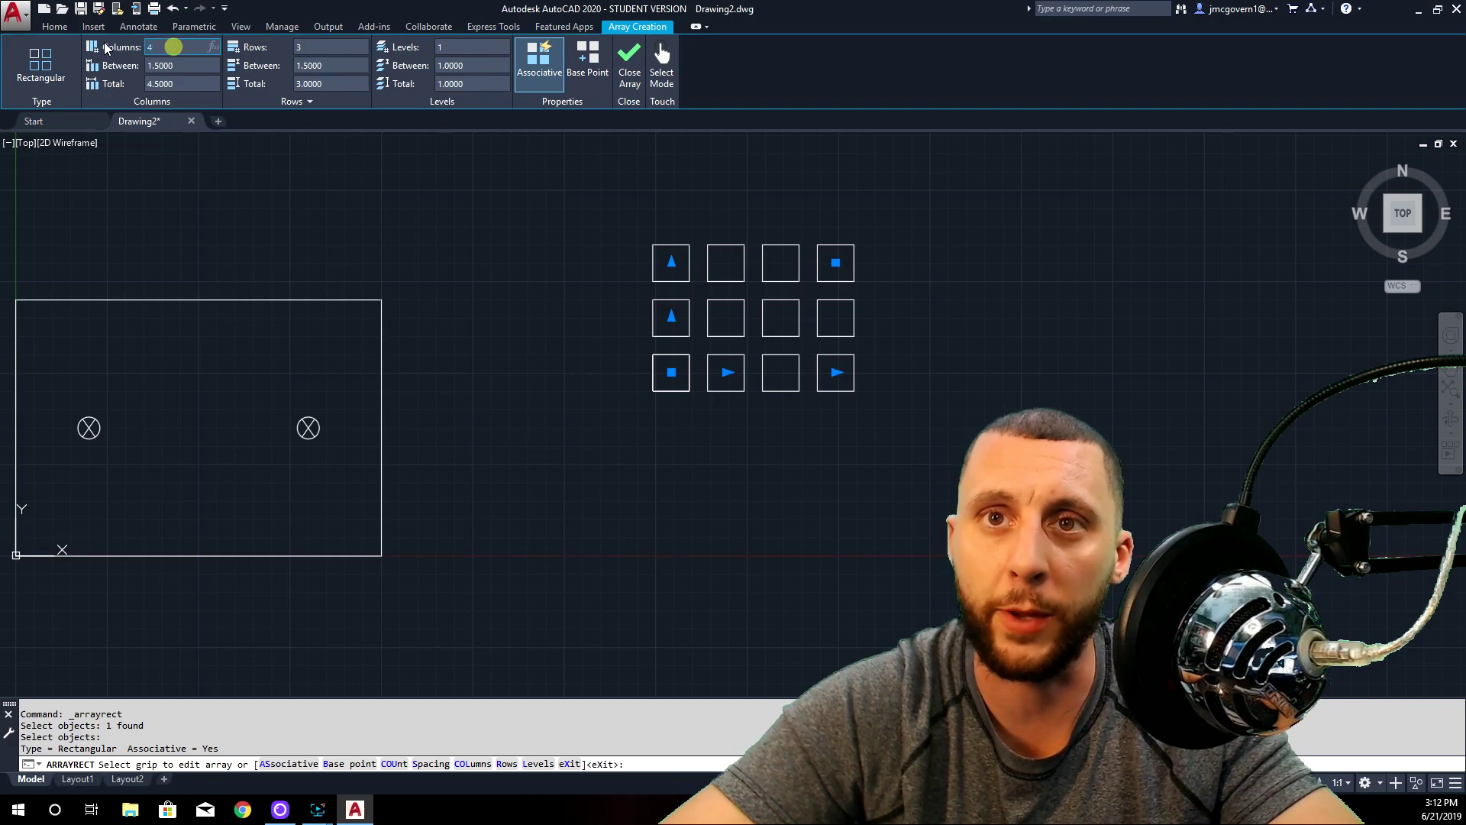
left_click(174, 46)
key("Return")
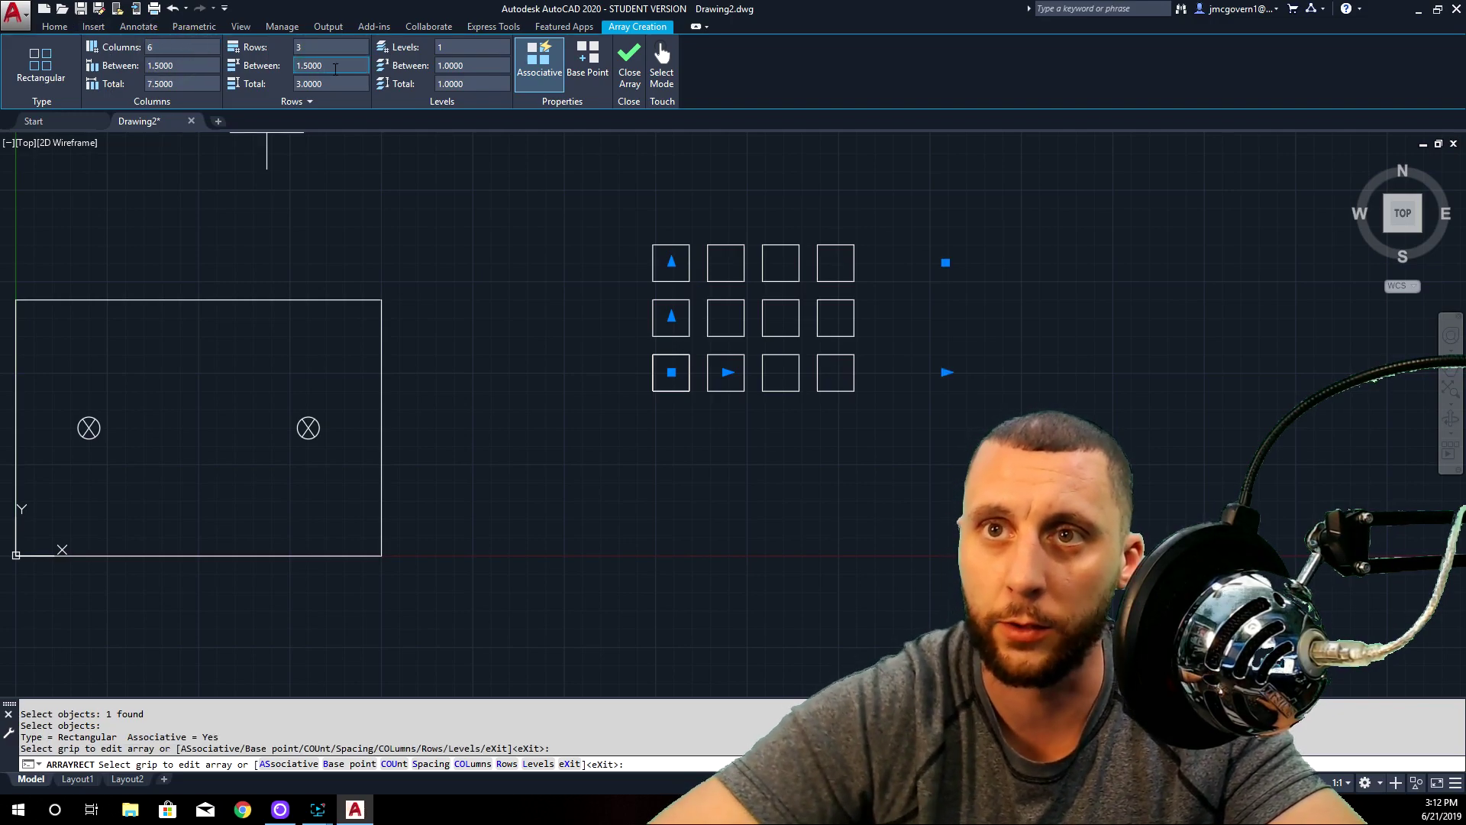
left_click(296, 48)
type("4")
key("Return")
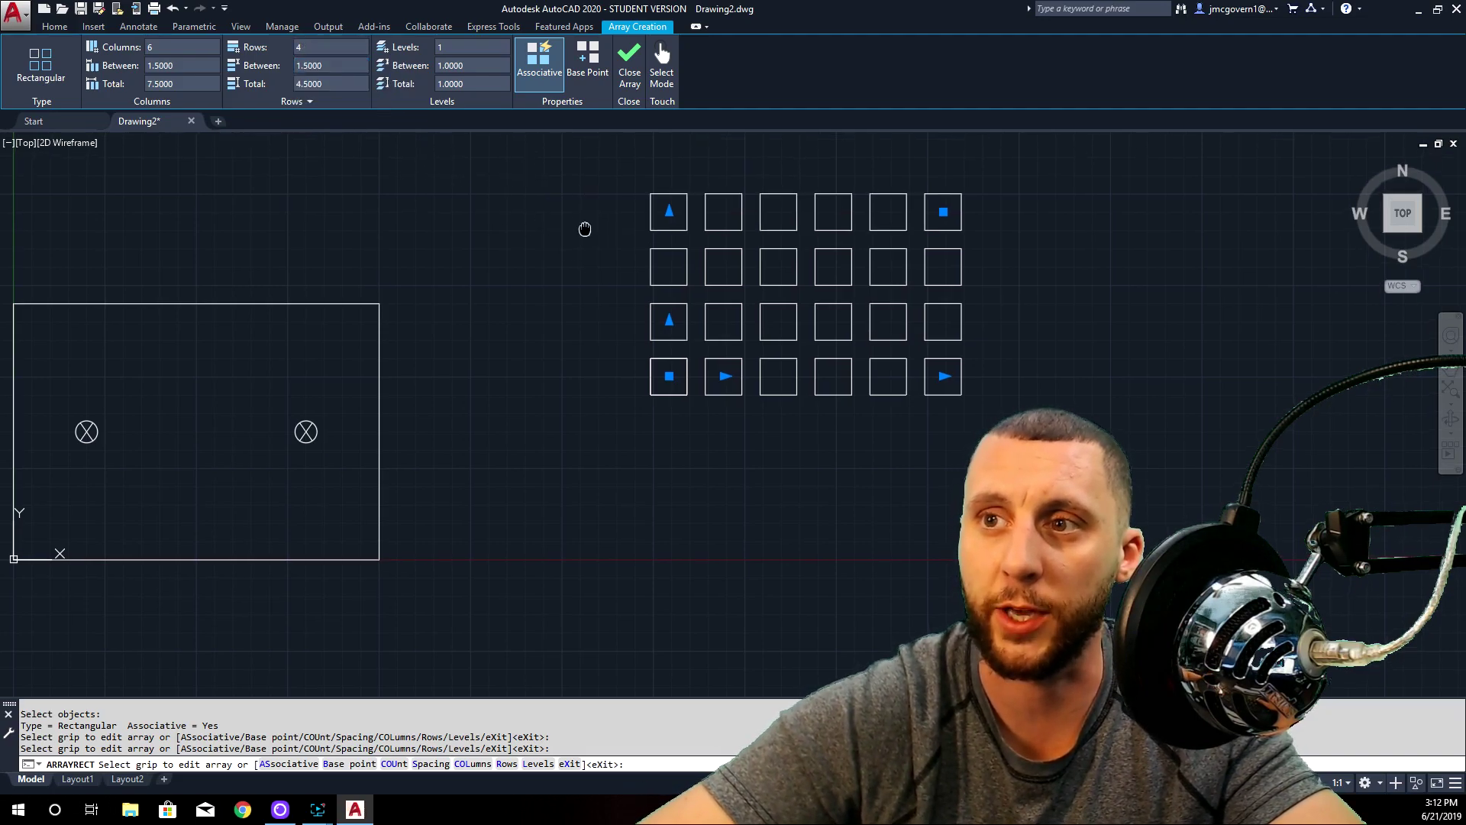
- Set the spacing between the array's columns to 3 units
left_click(332, 66)
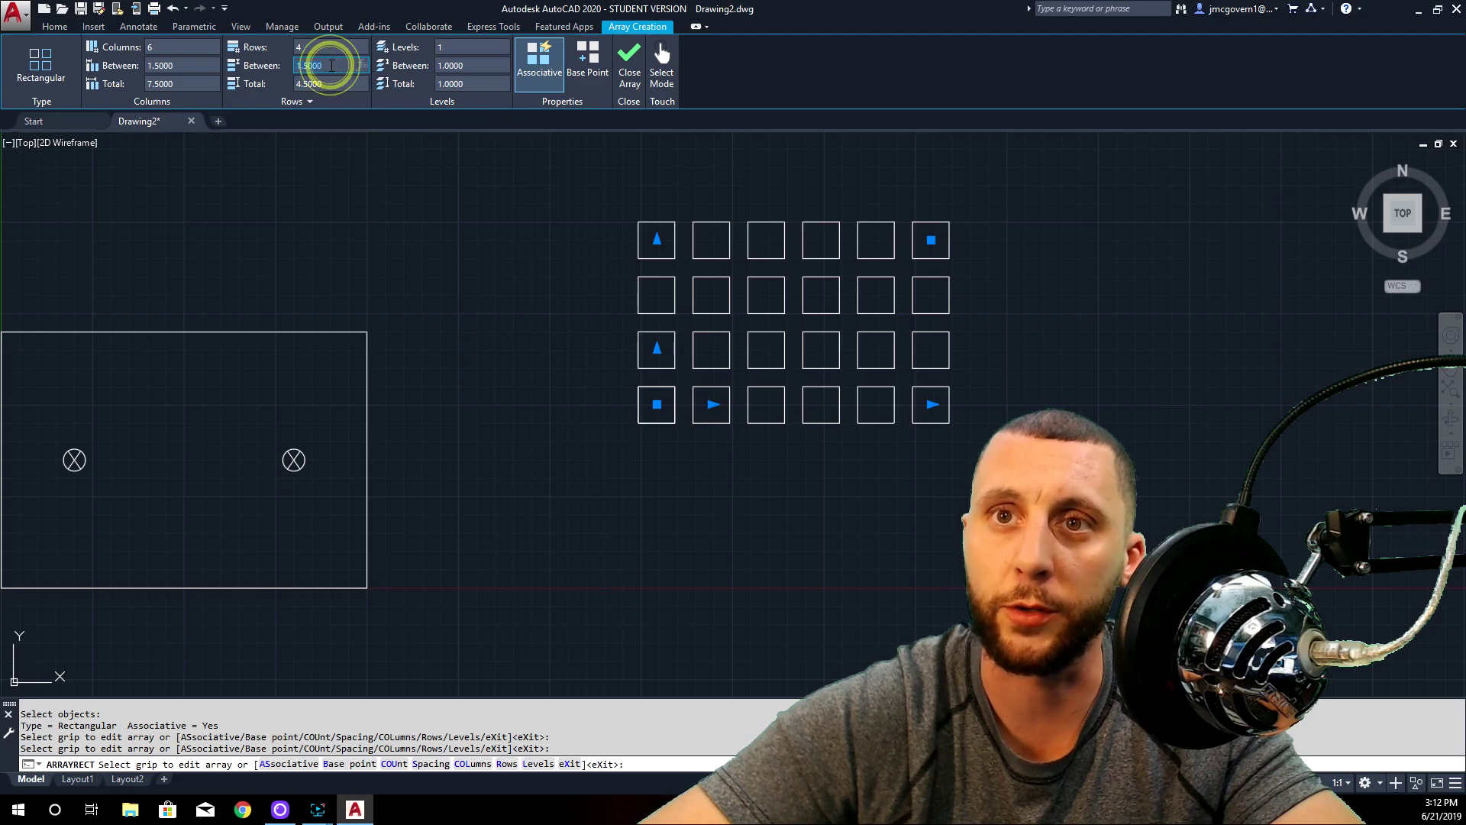
left_click(190, 65)
key("Return")
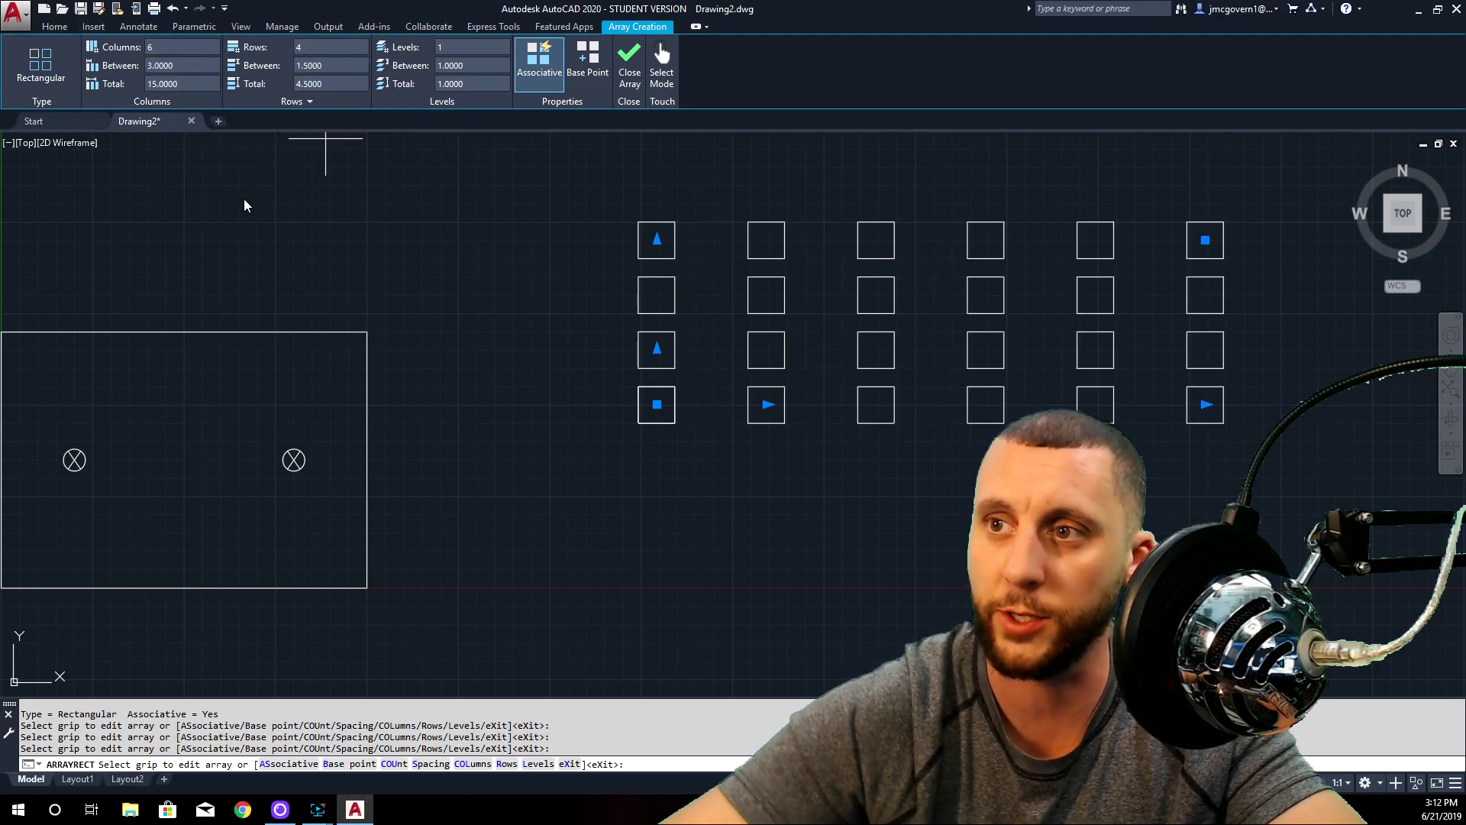
- Set the spacing between the array's rows to 0.5 units
left_click(332, 65)
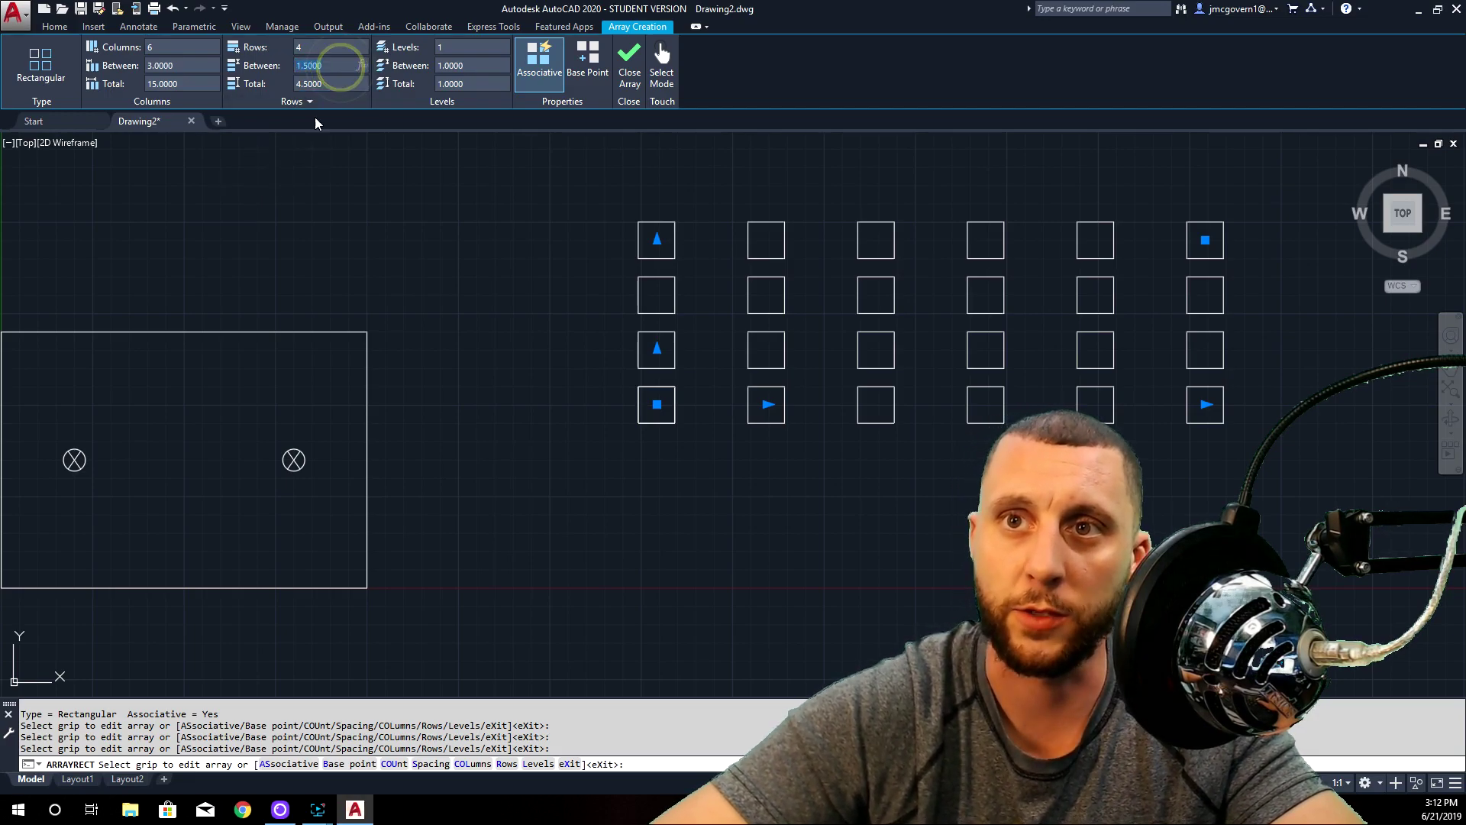
type(".5")
key("Return")
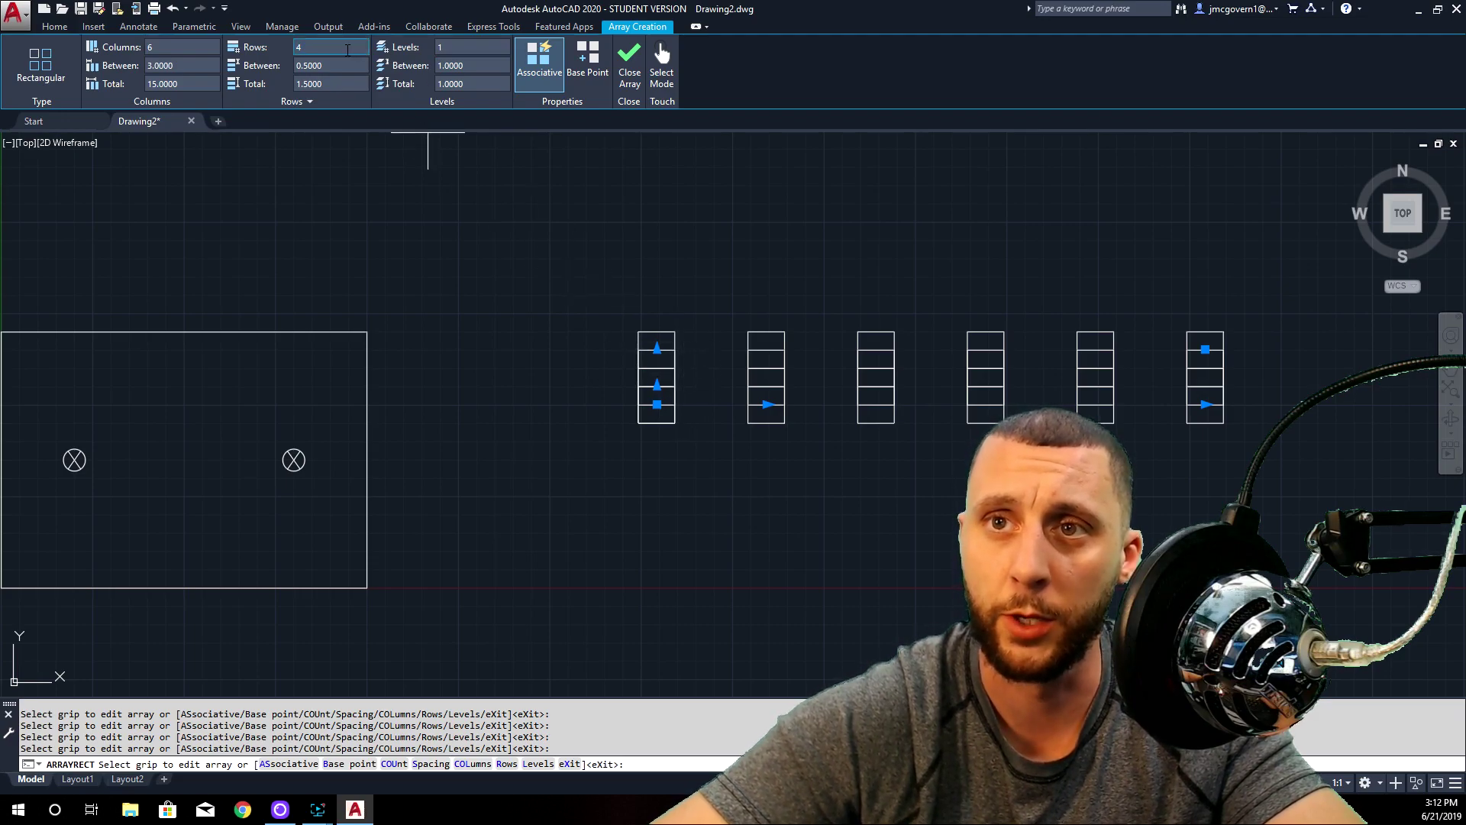
- Set the spacing between the array's rows to 2 units and finish the array
key("Return")
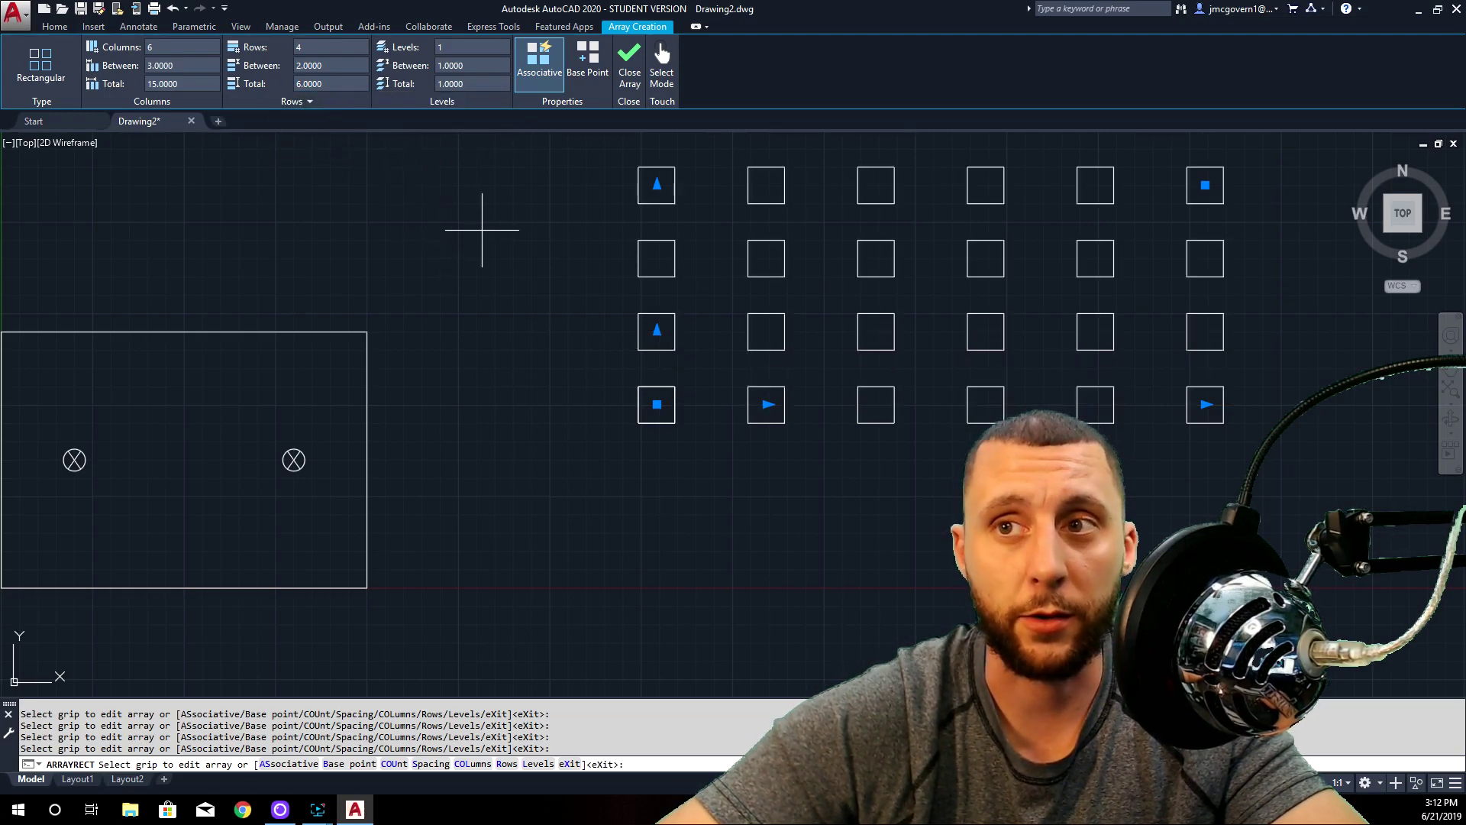
middle_click_drag(484, 229, 458, 257)
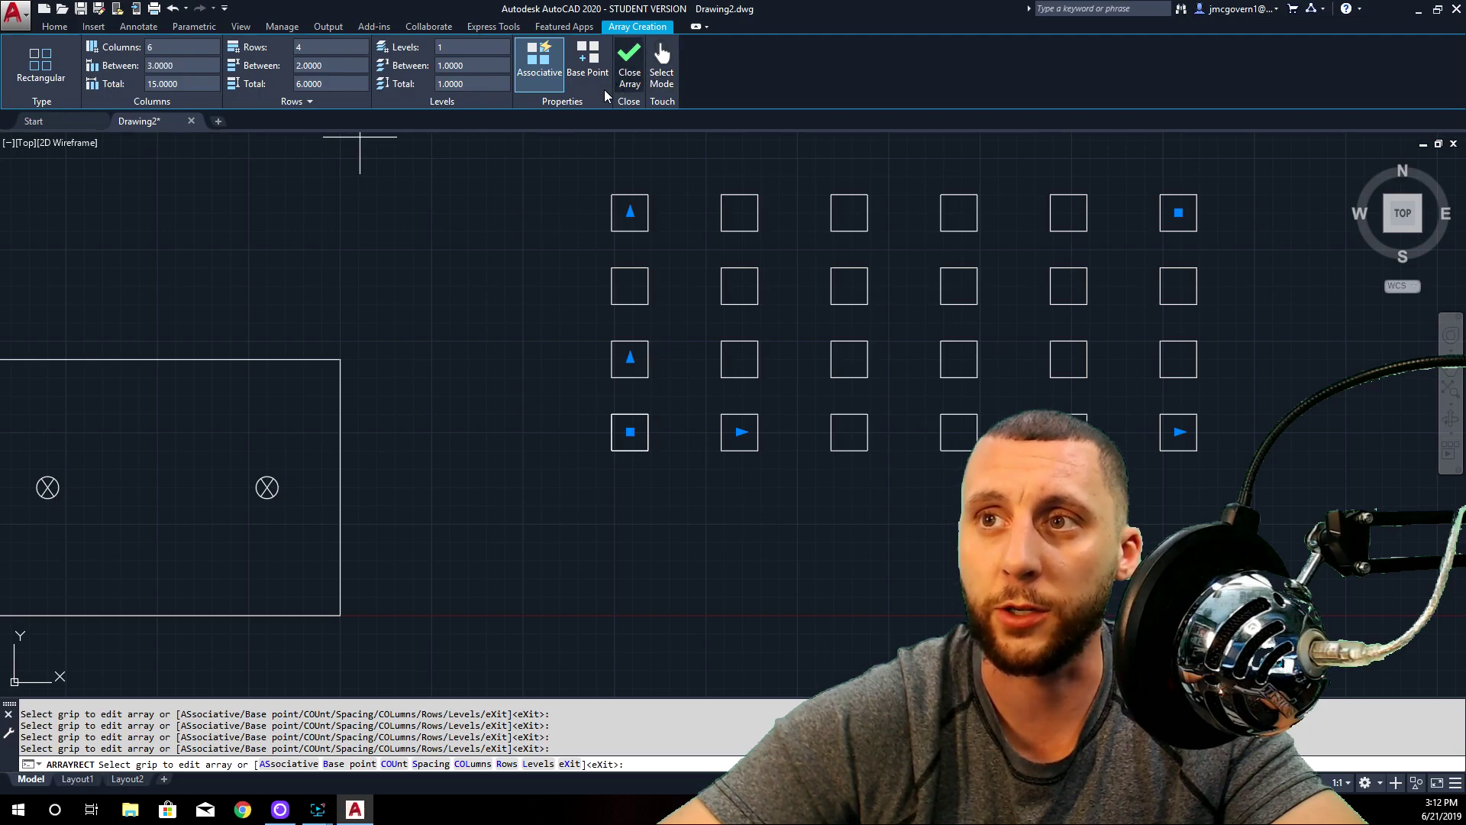
key("Return")
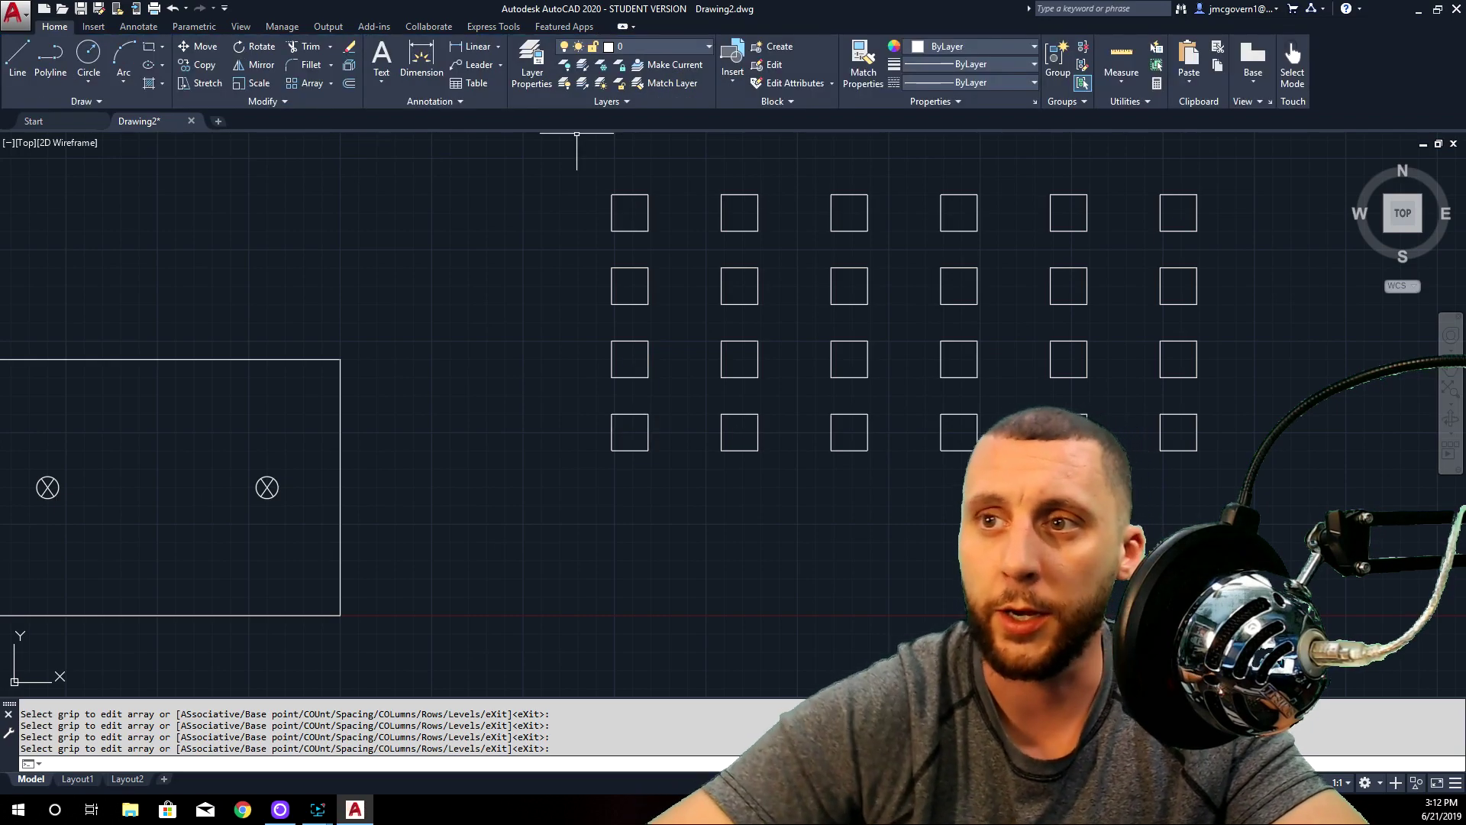
- Explode the rectangular array into individual squares
left_click(637, 193)
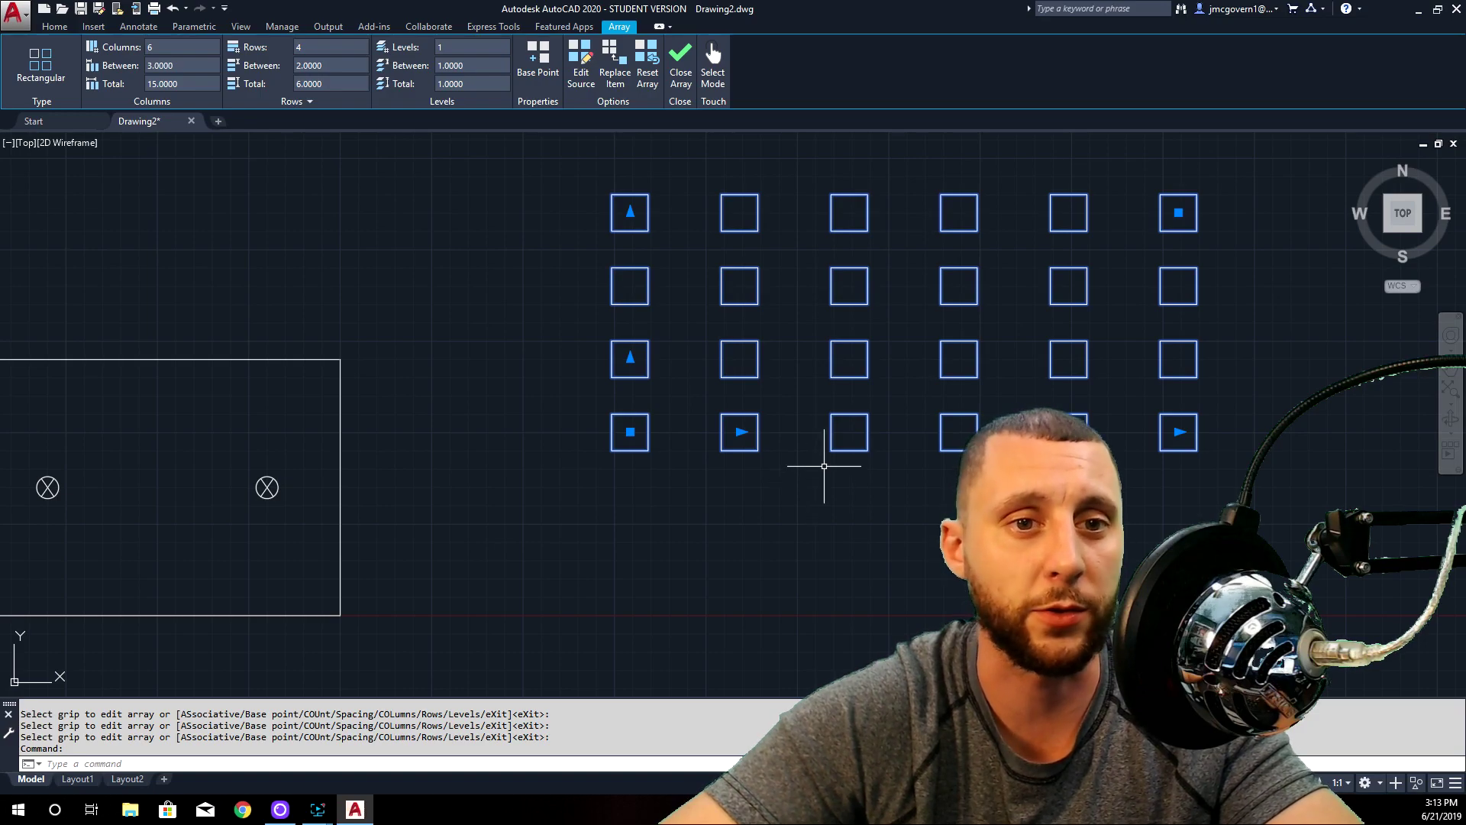
key("Escape")
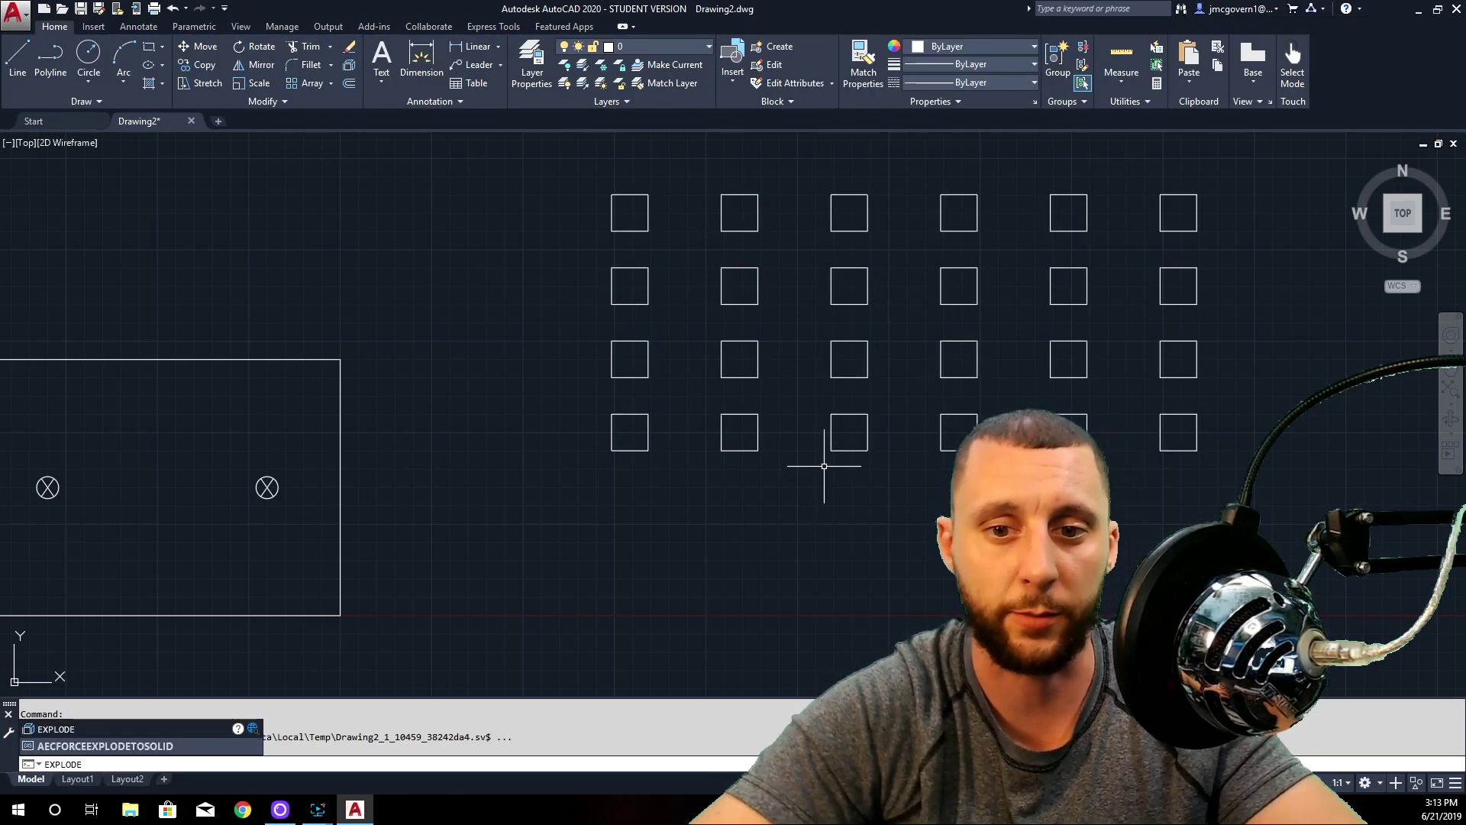
key("Return")
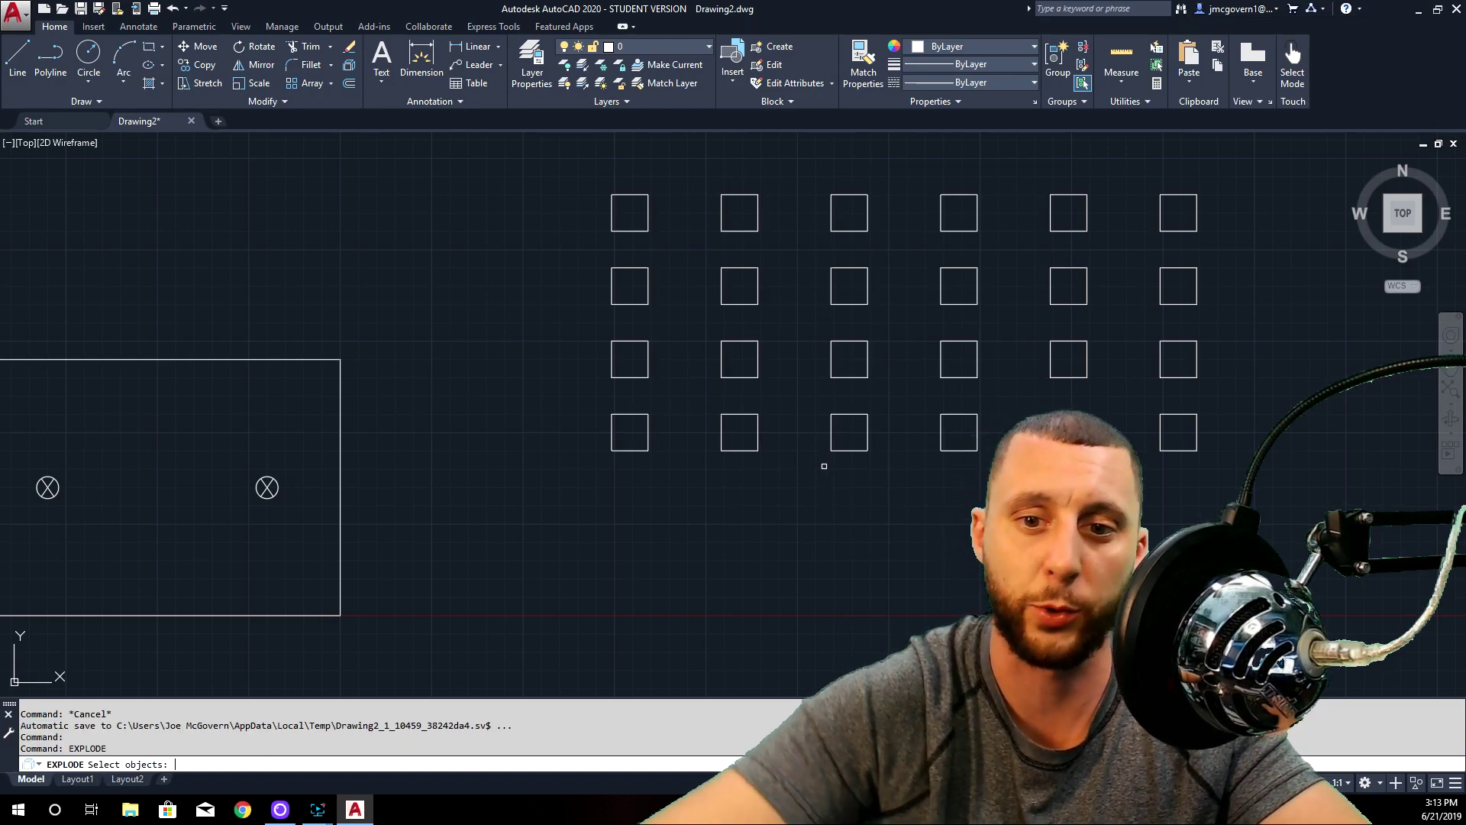
left_click(1376, 505)
left_click(1216, 474)
left_click(1196, 449)
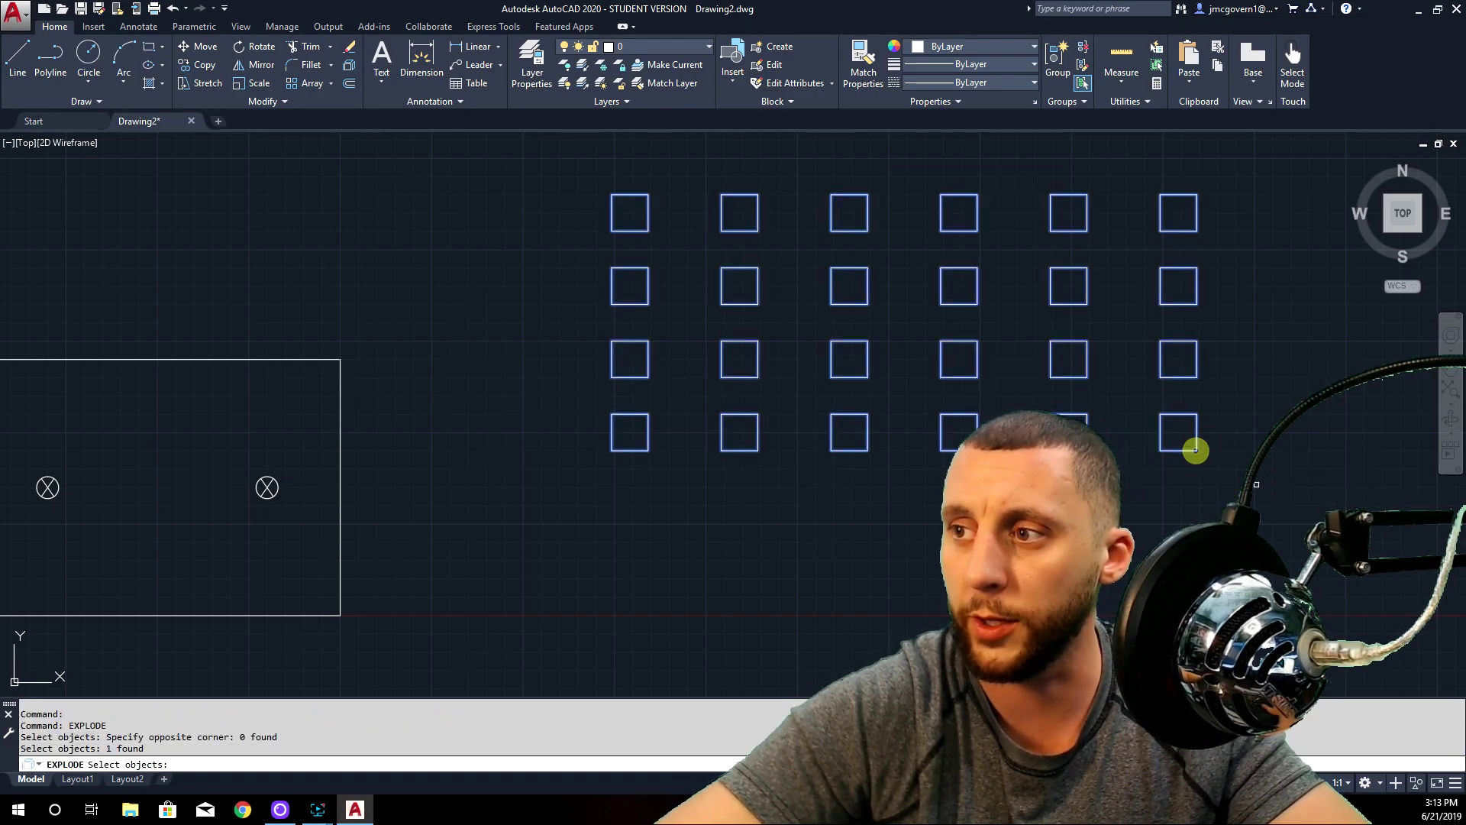
key("Return")
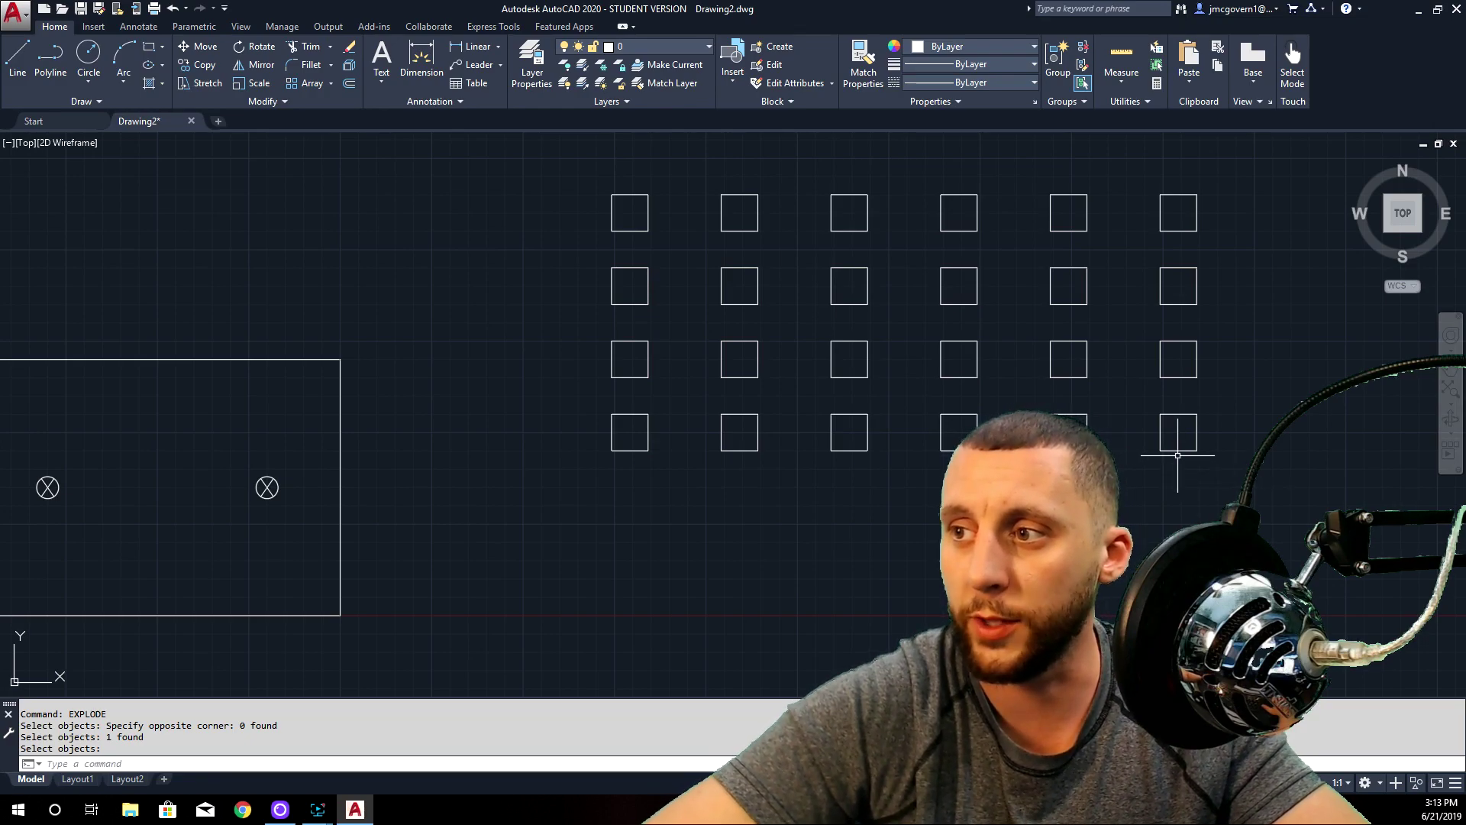
- Explode the lower-right square of the grid into separate lines
left_click(1201, 454)
left_click(1078, 417)
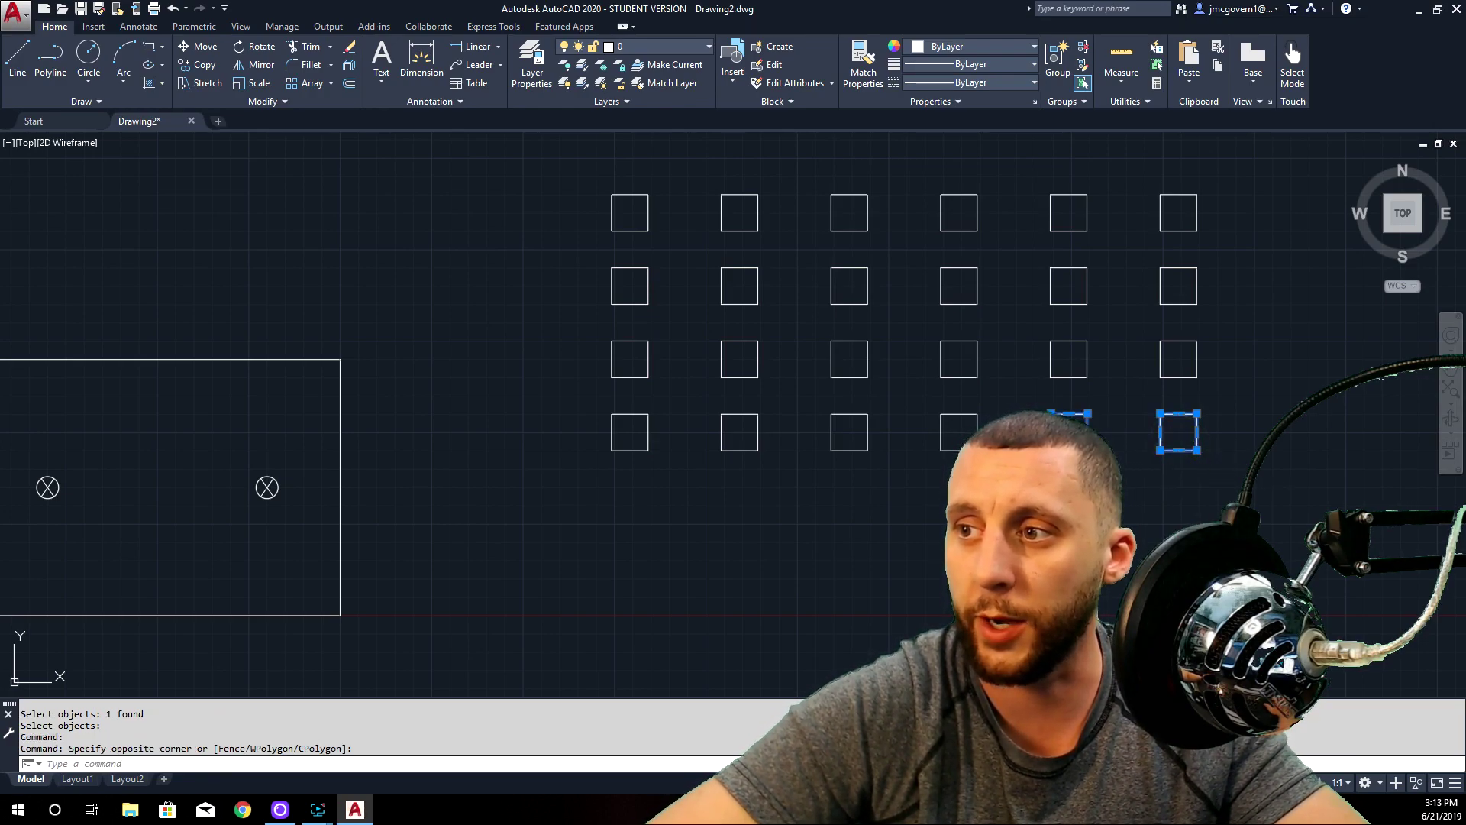
key("Escape")
left_click(1195, 399)
left_click(1185, 416)
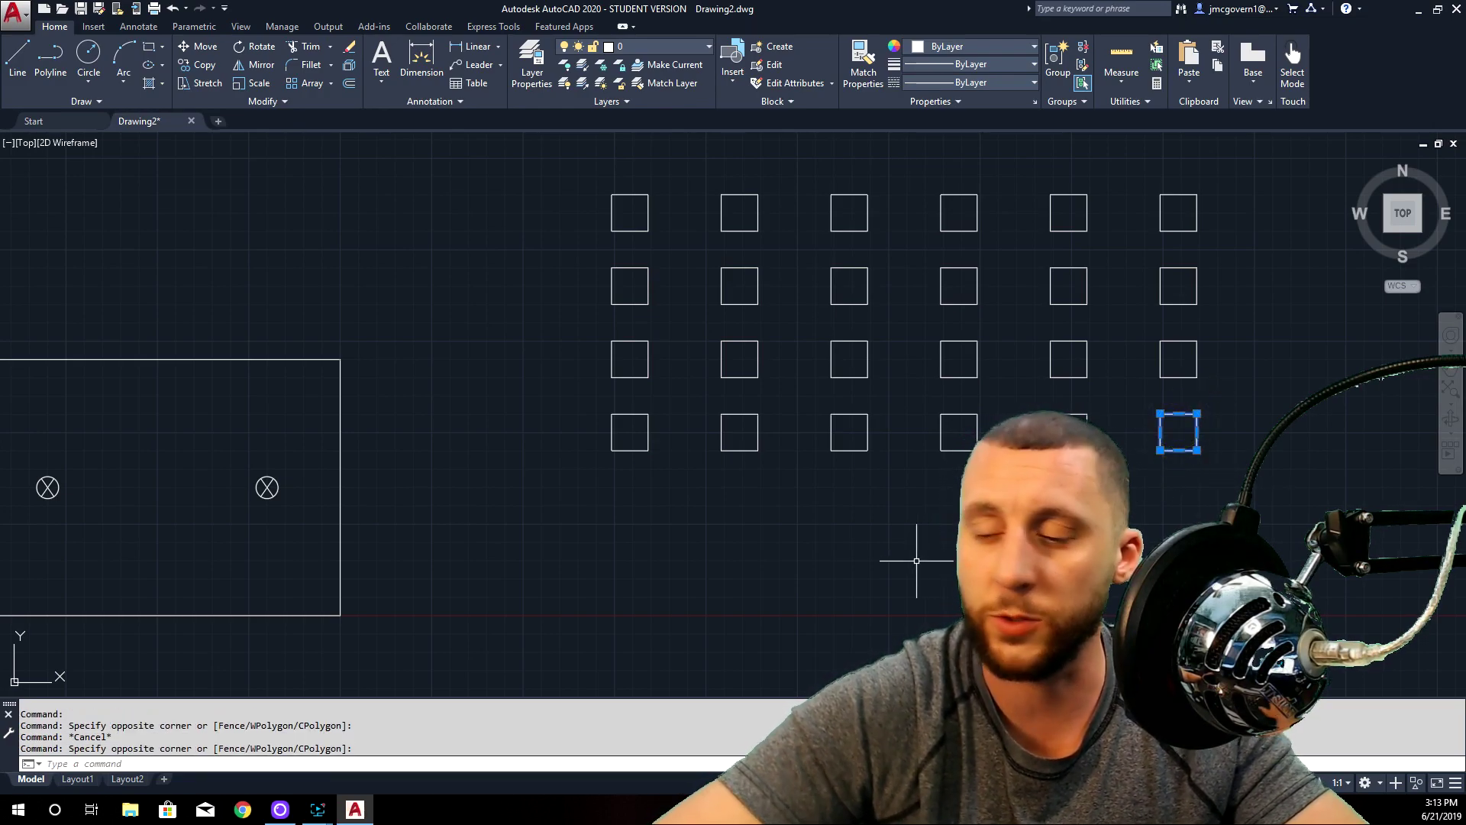
type("EXPLODE")
key("Return")
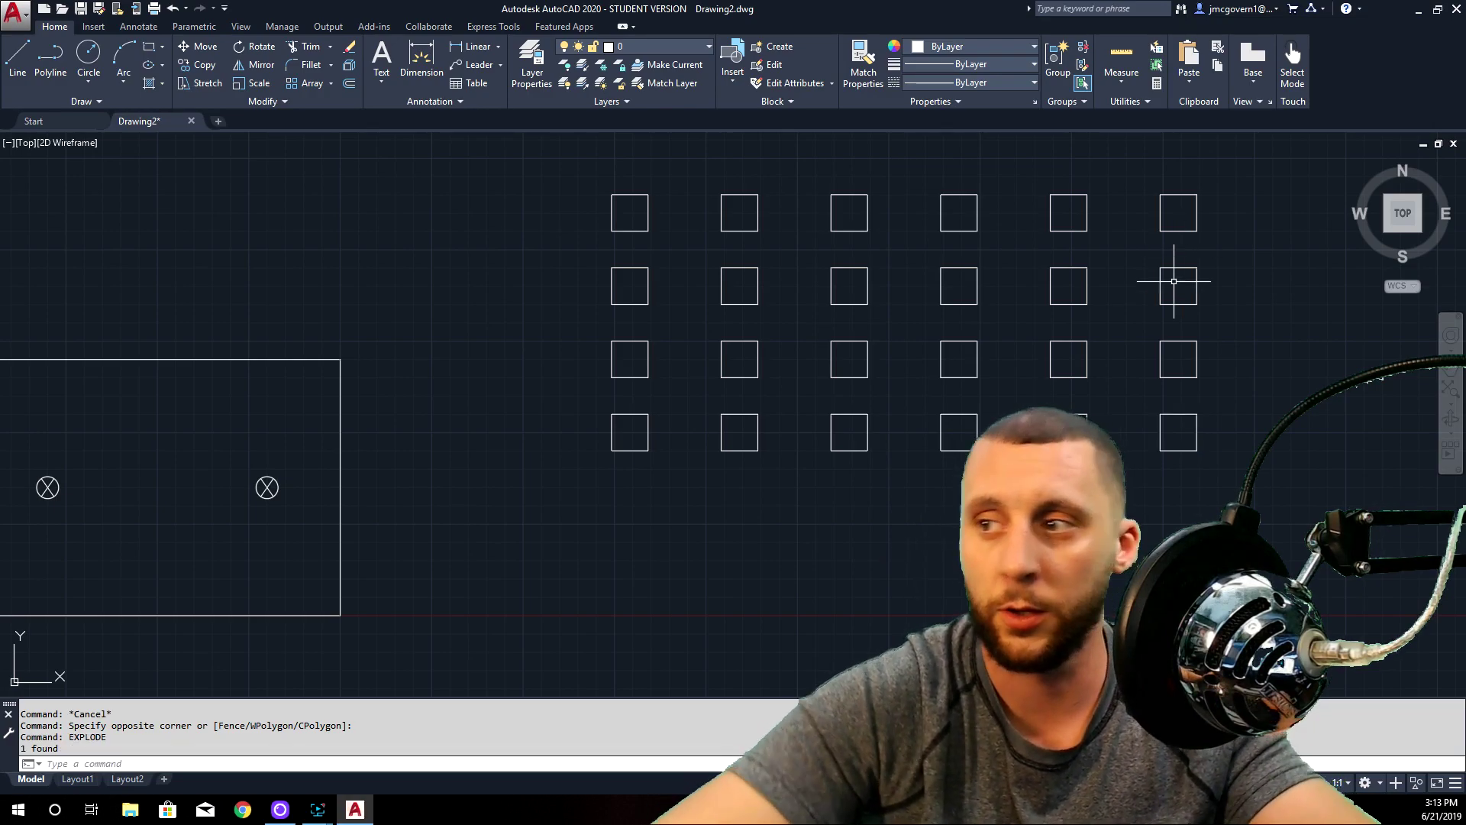
- Select the exploded square's edges individually, undo the explode and check the square by selecting it whole
left_click(1177, 414)
left_click(1161, 430)
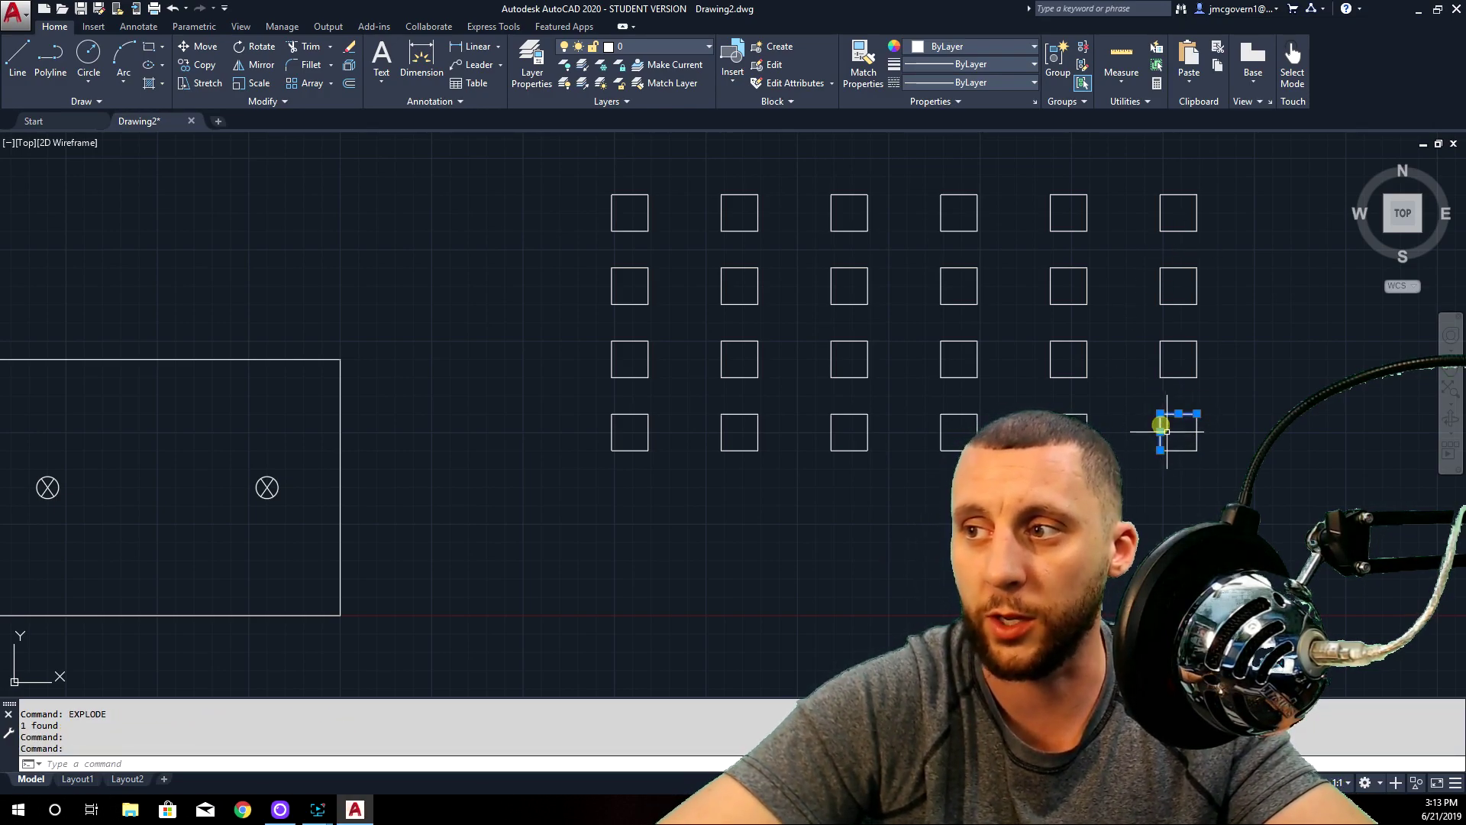
left_click(1177, 450)
key("Escape")
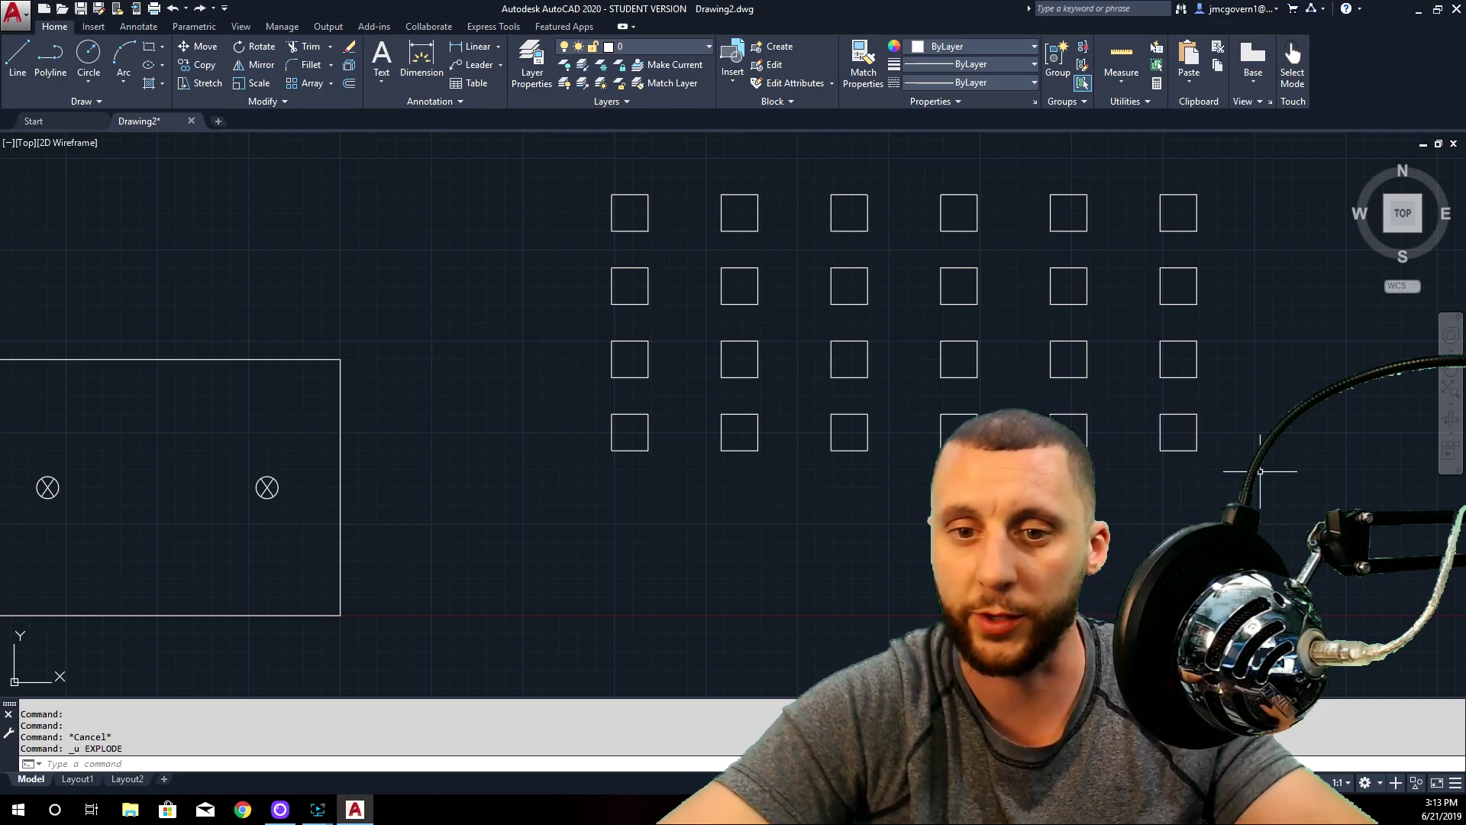
left_click(1161, 435)
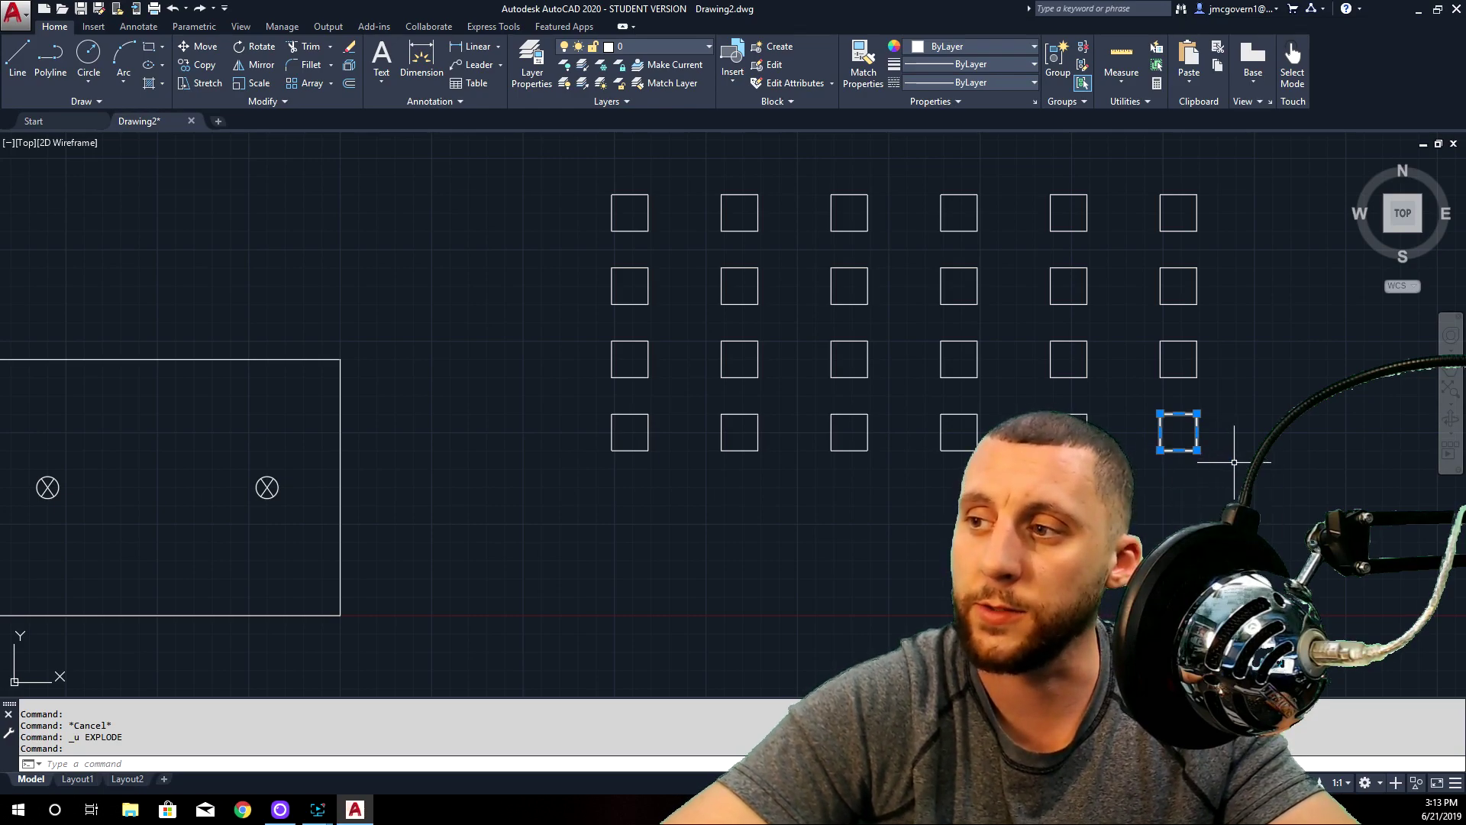
key("Escape")
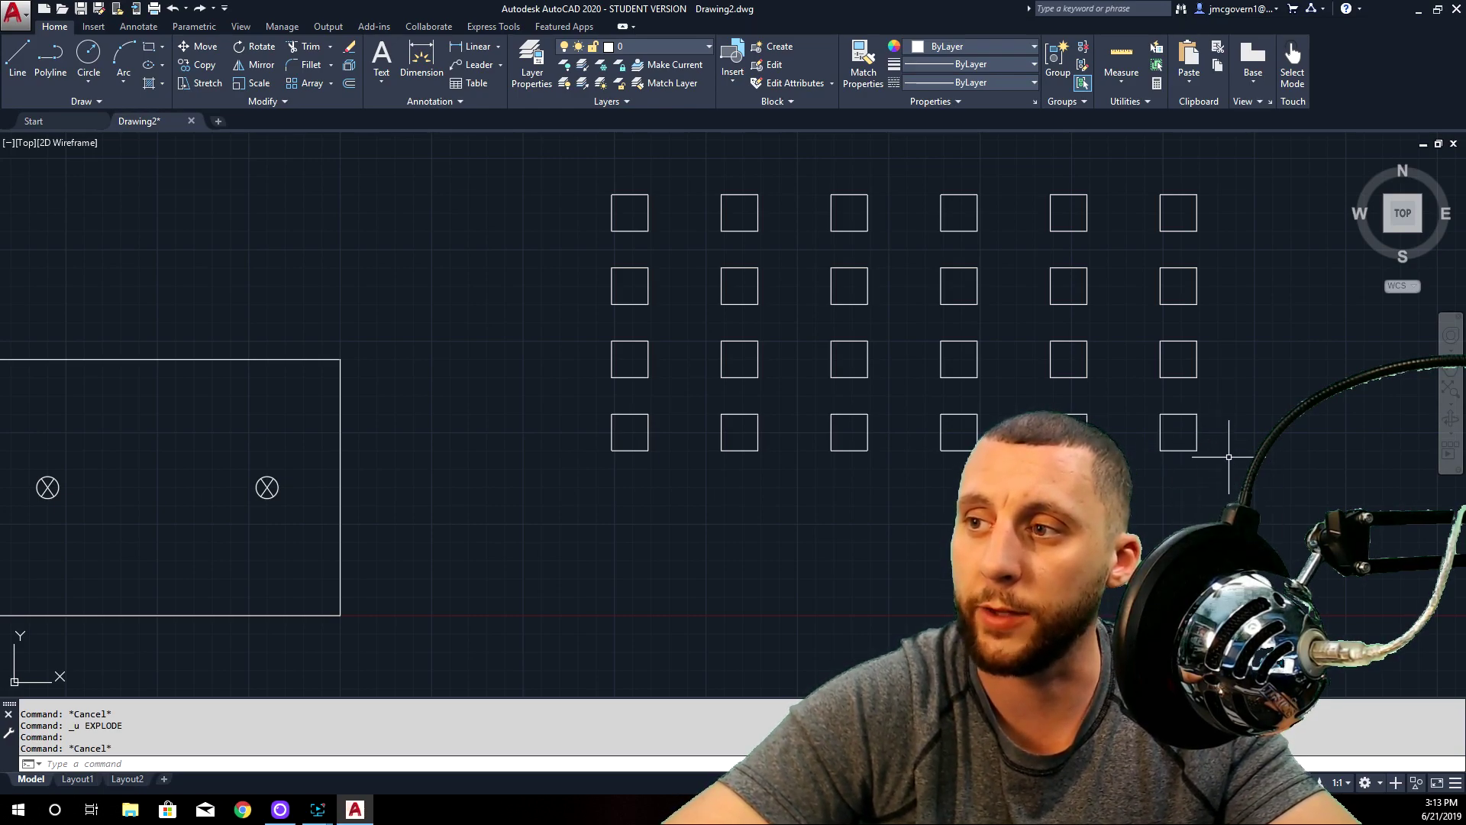
- Erase all squares of the grid except the lower-left one
left_click(1248, 486)
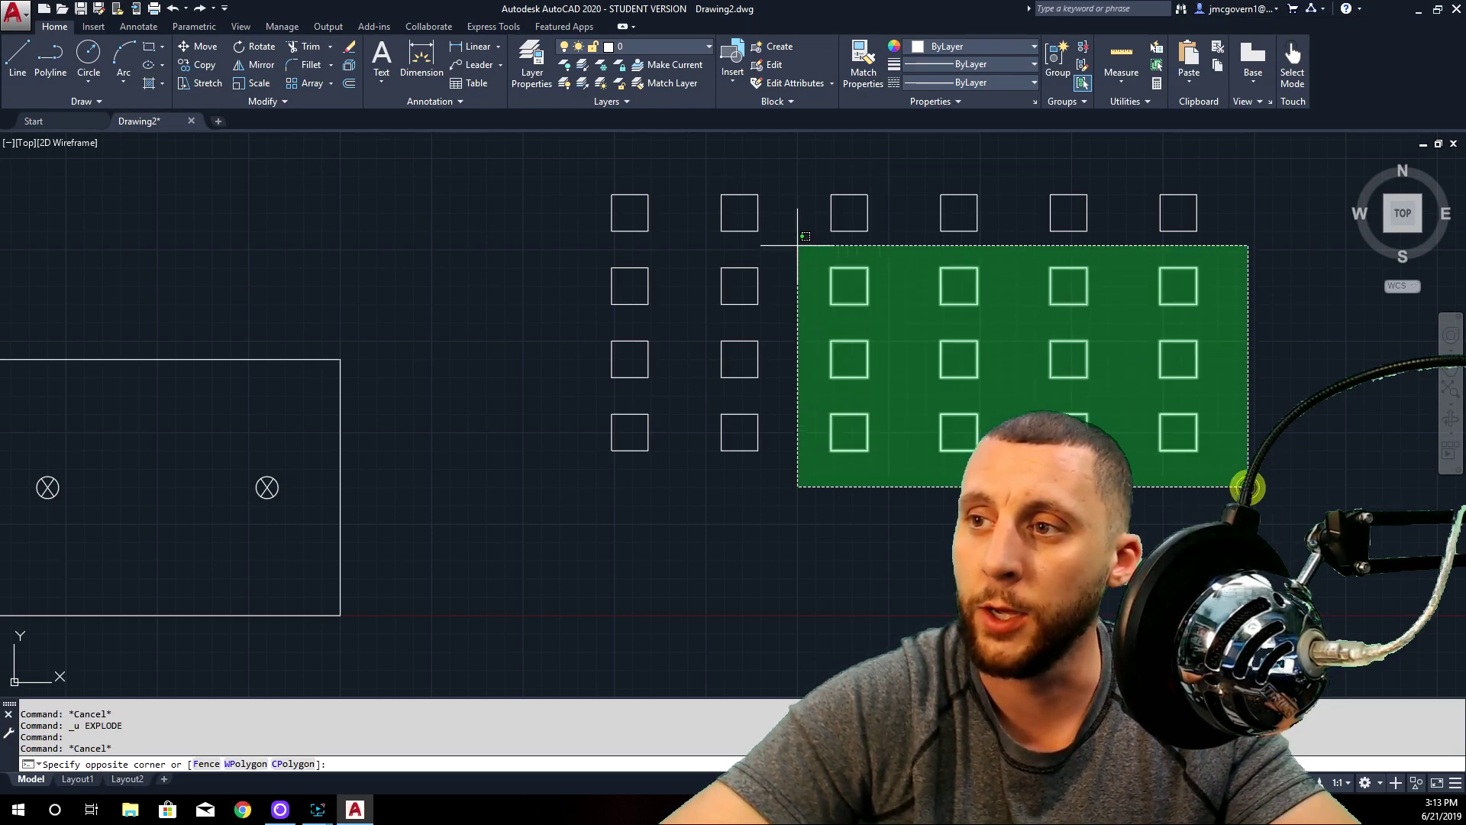
left_click(710, 187)
key("Delete")
left_click(687, 158)
left_click(550, 370)
key("Delete")
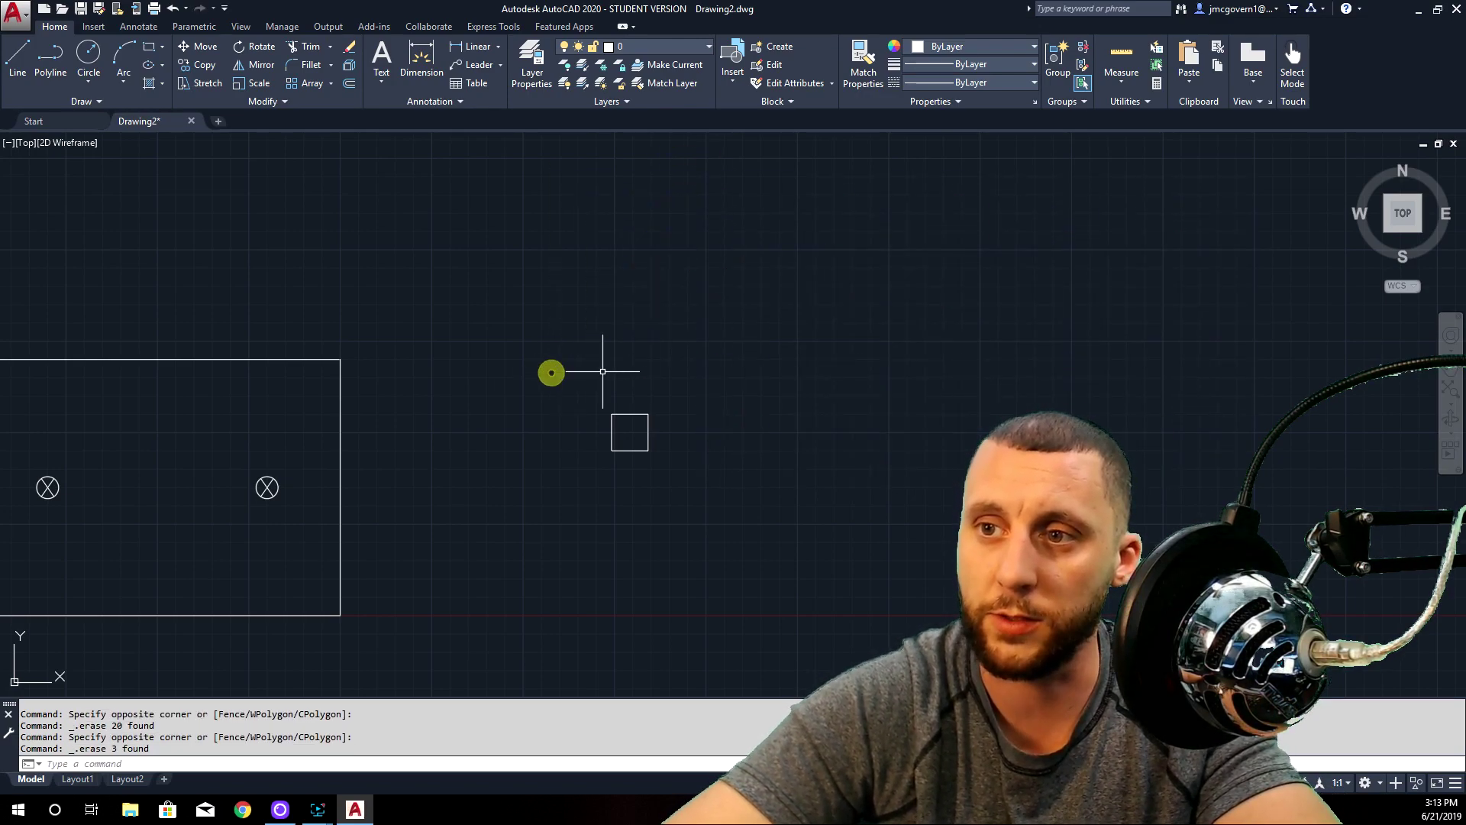
- Create a polar array of the remaining square with 12 items around a center point to its right
left_click(331, 83)
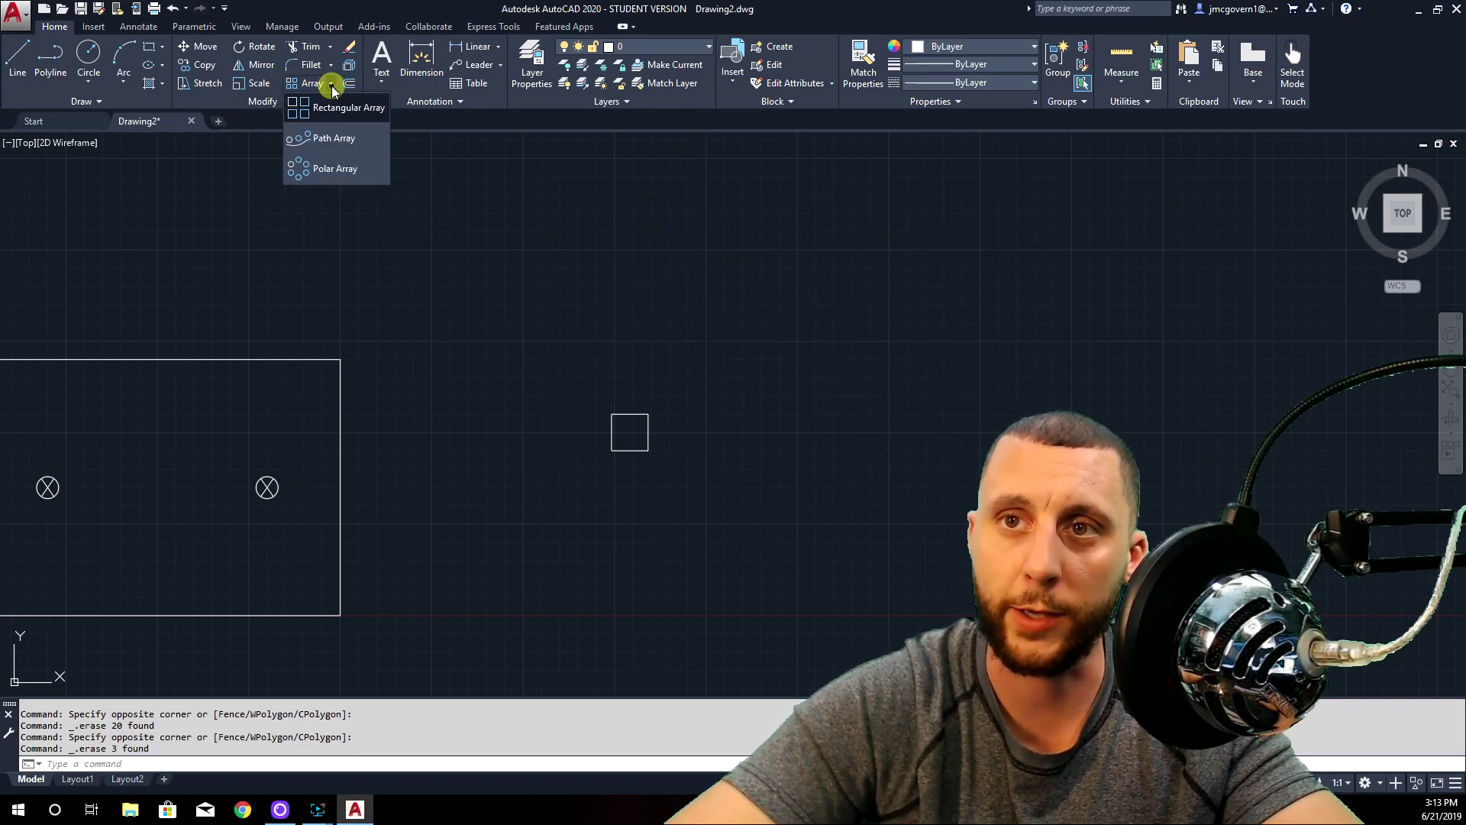
left_click(338, 169)
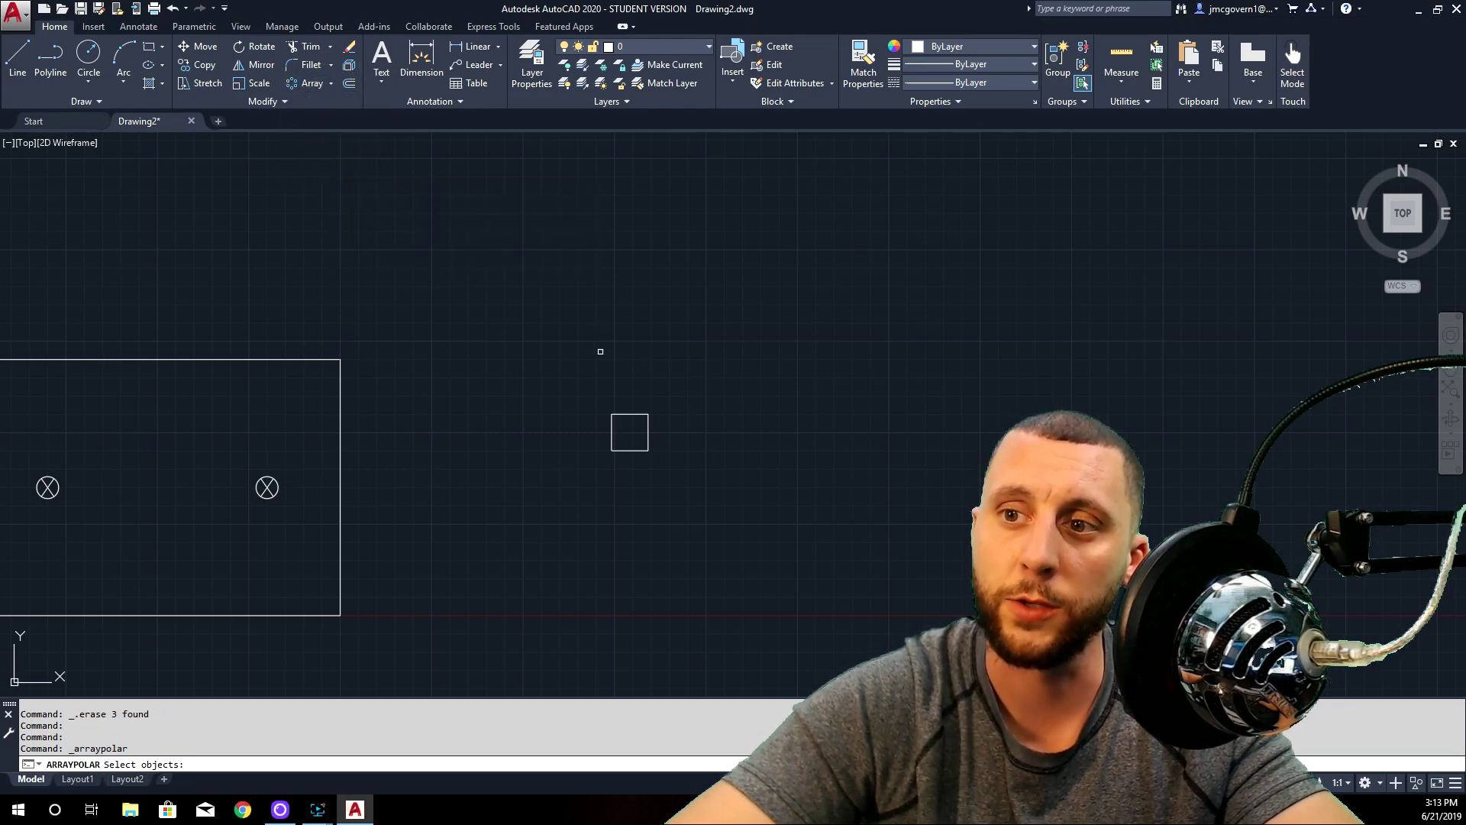
left_click(630, 415)
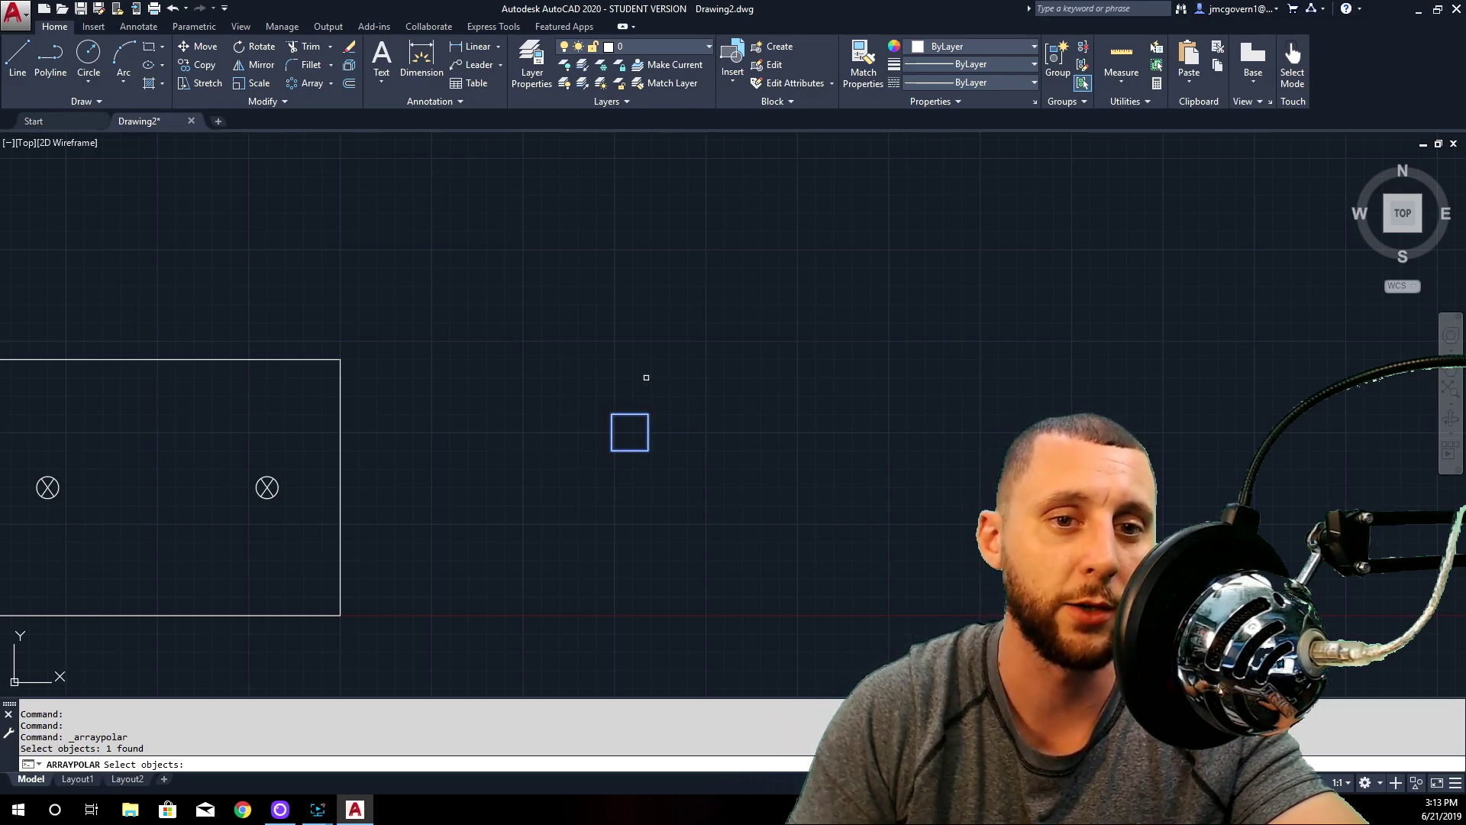
key("Return")
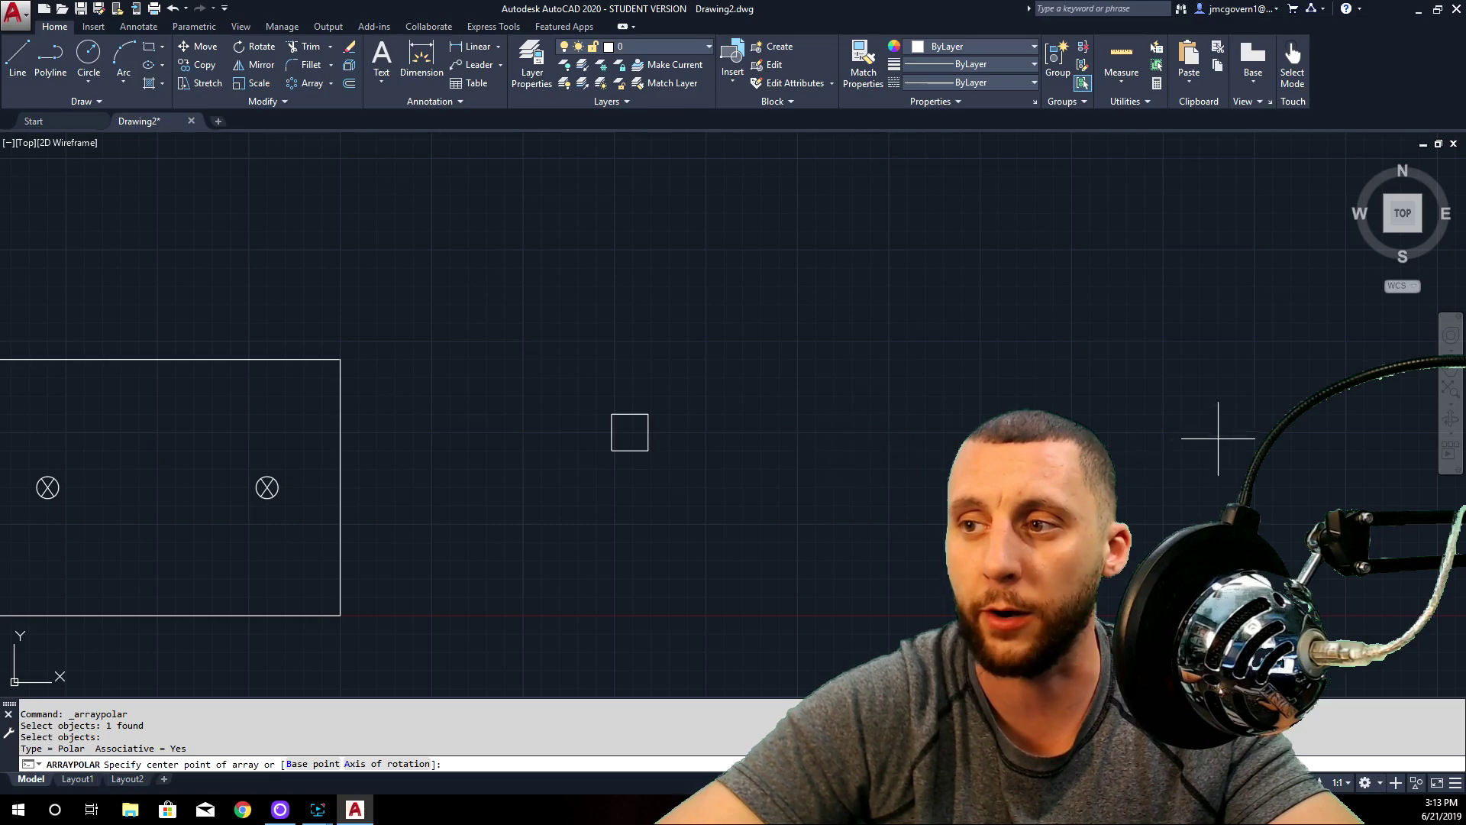
left_click(798, 432)
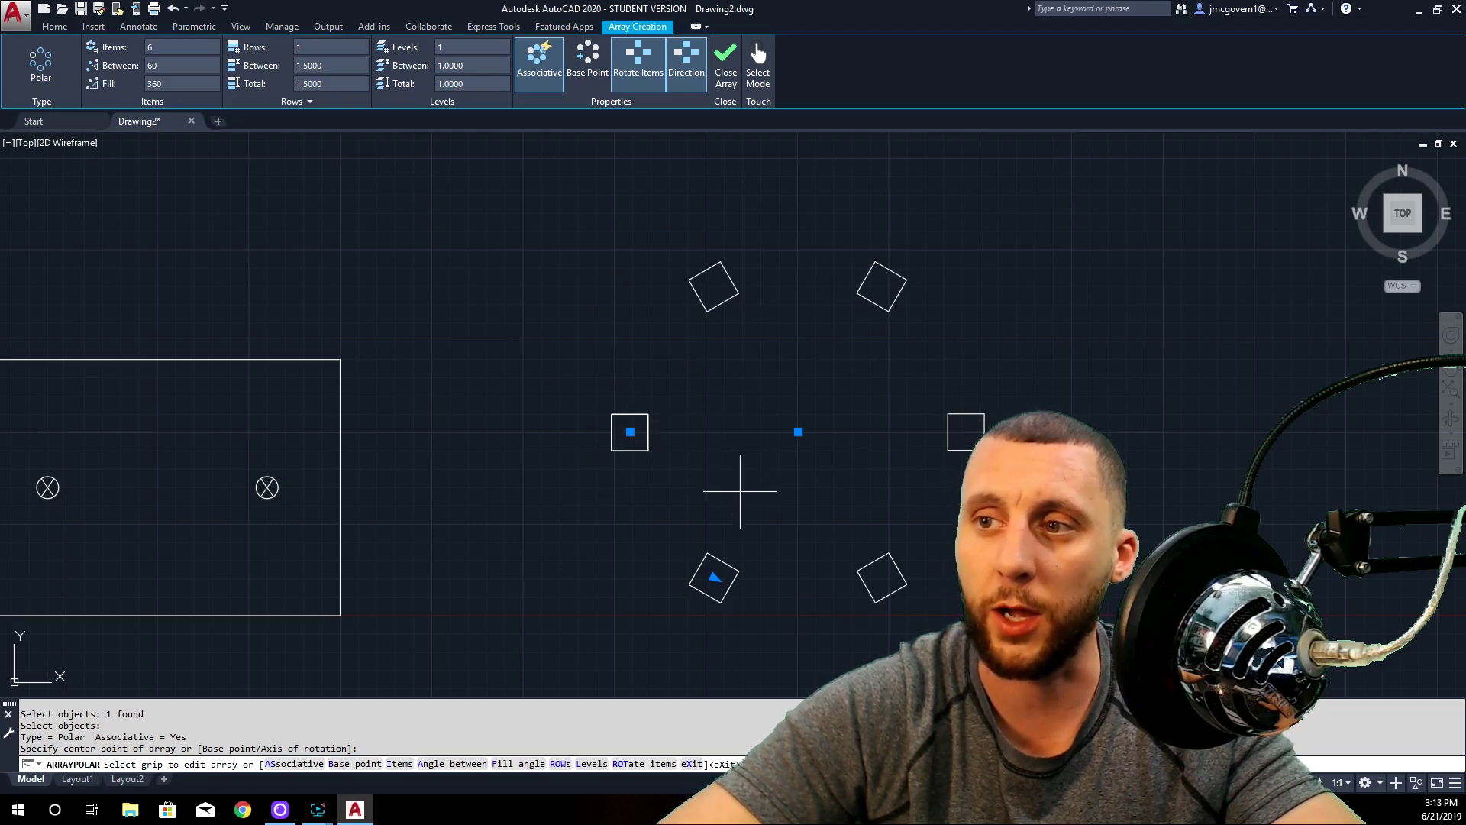
left_click(168, 48)
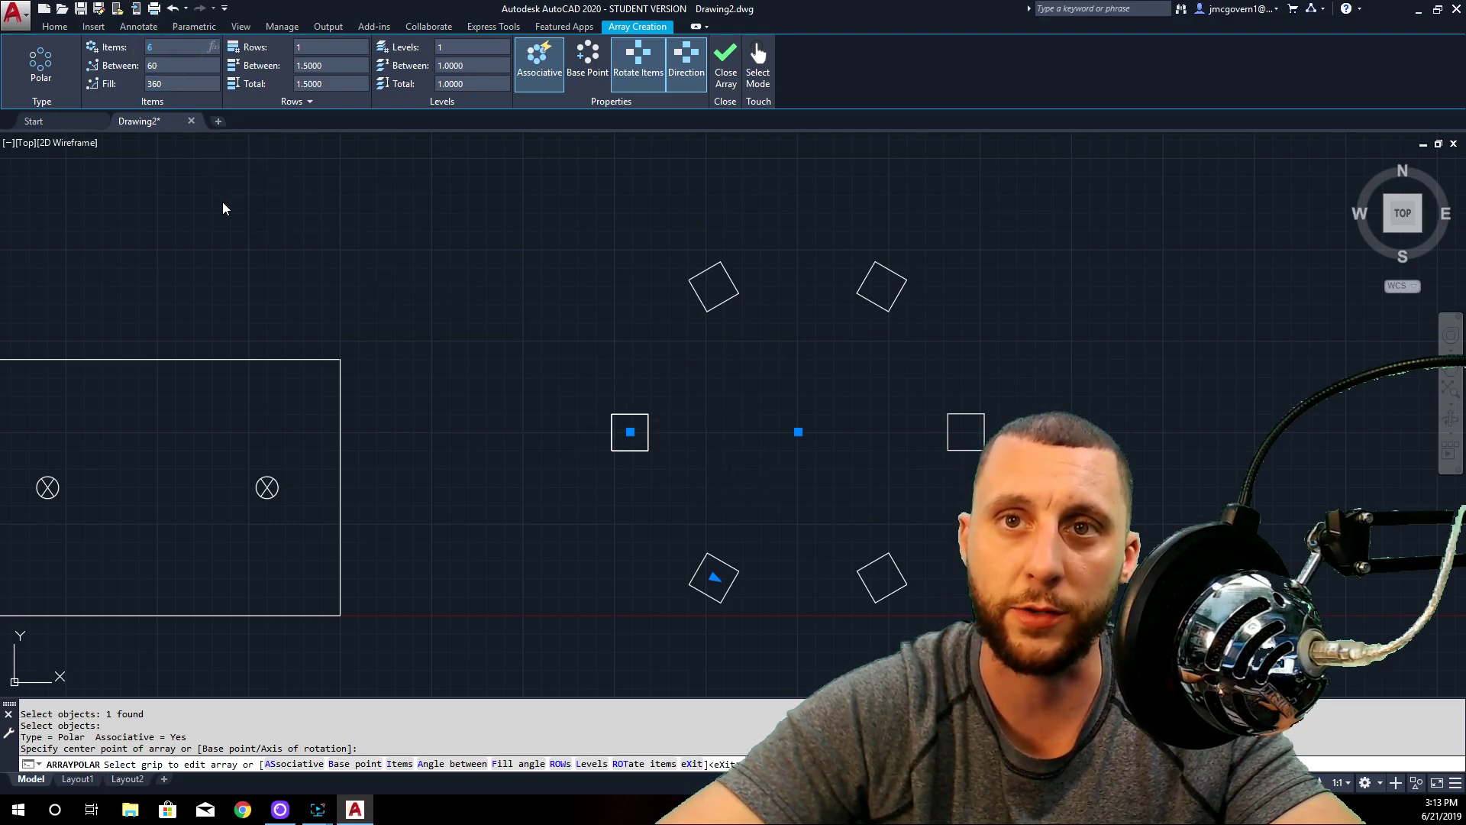
key("Return")
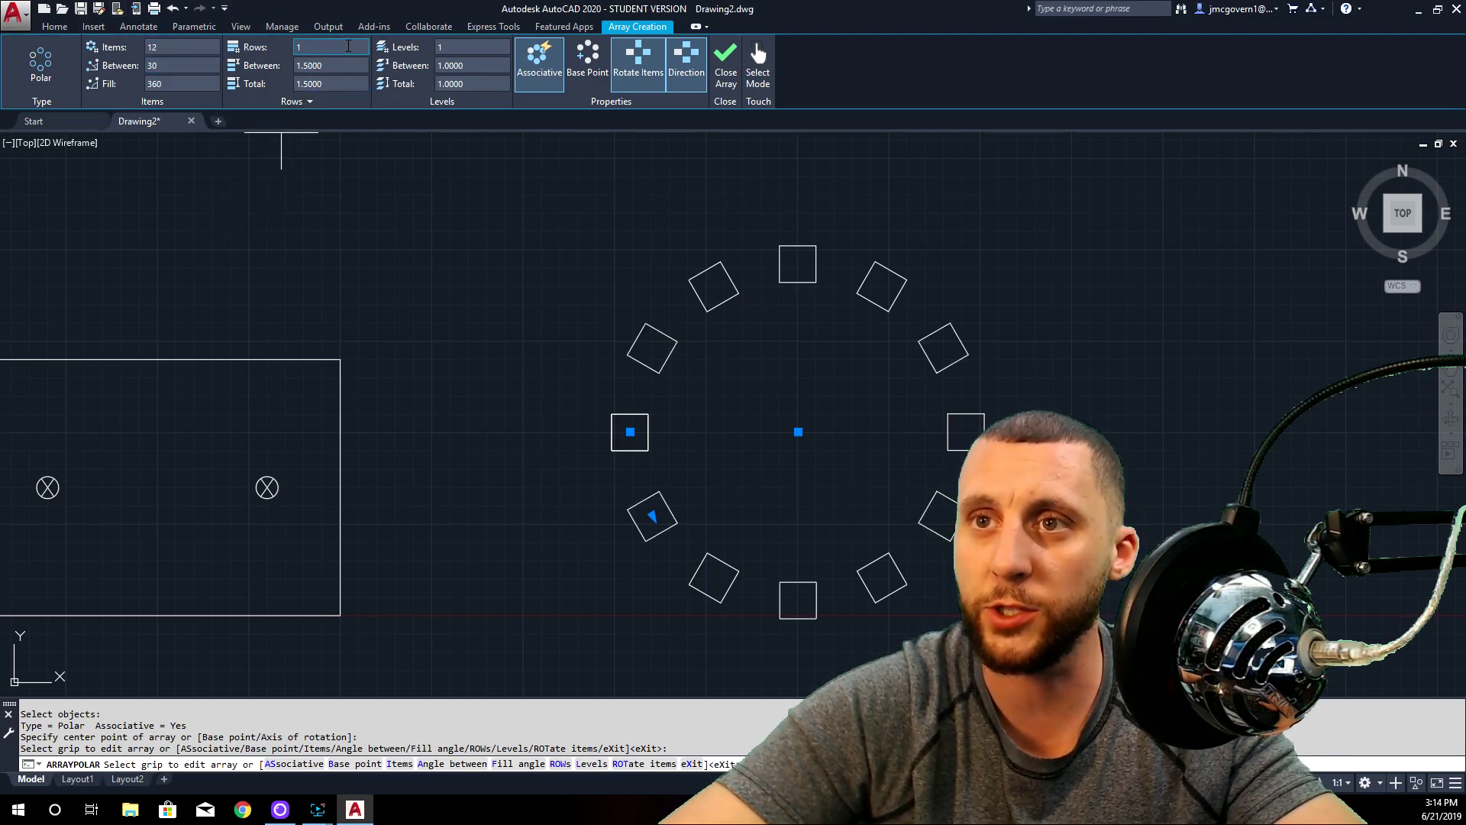
- Finish the polar array with a fill angle of 180 degrees and undo the whole array
left_click(177, 82)
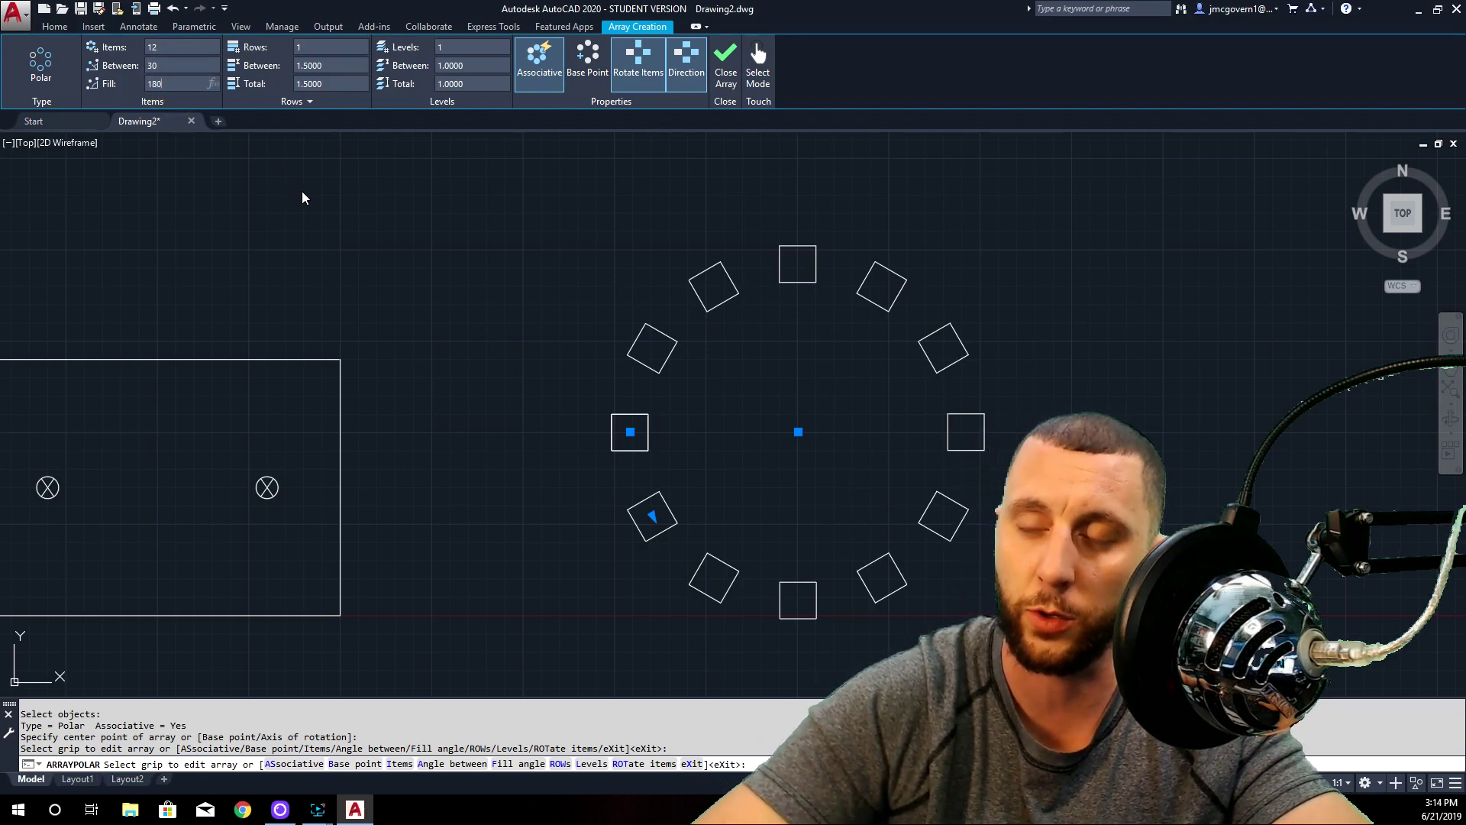
type("180")
key("Return")
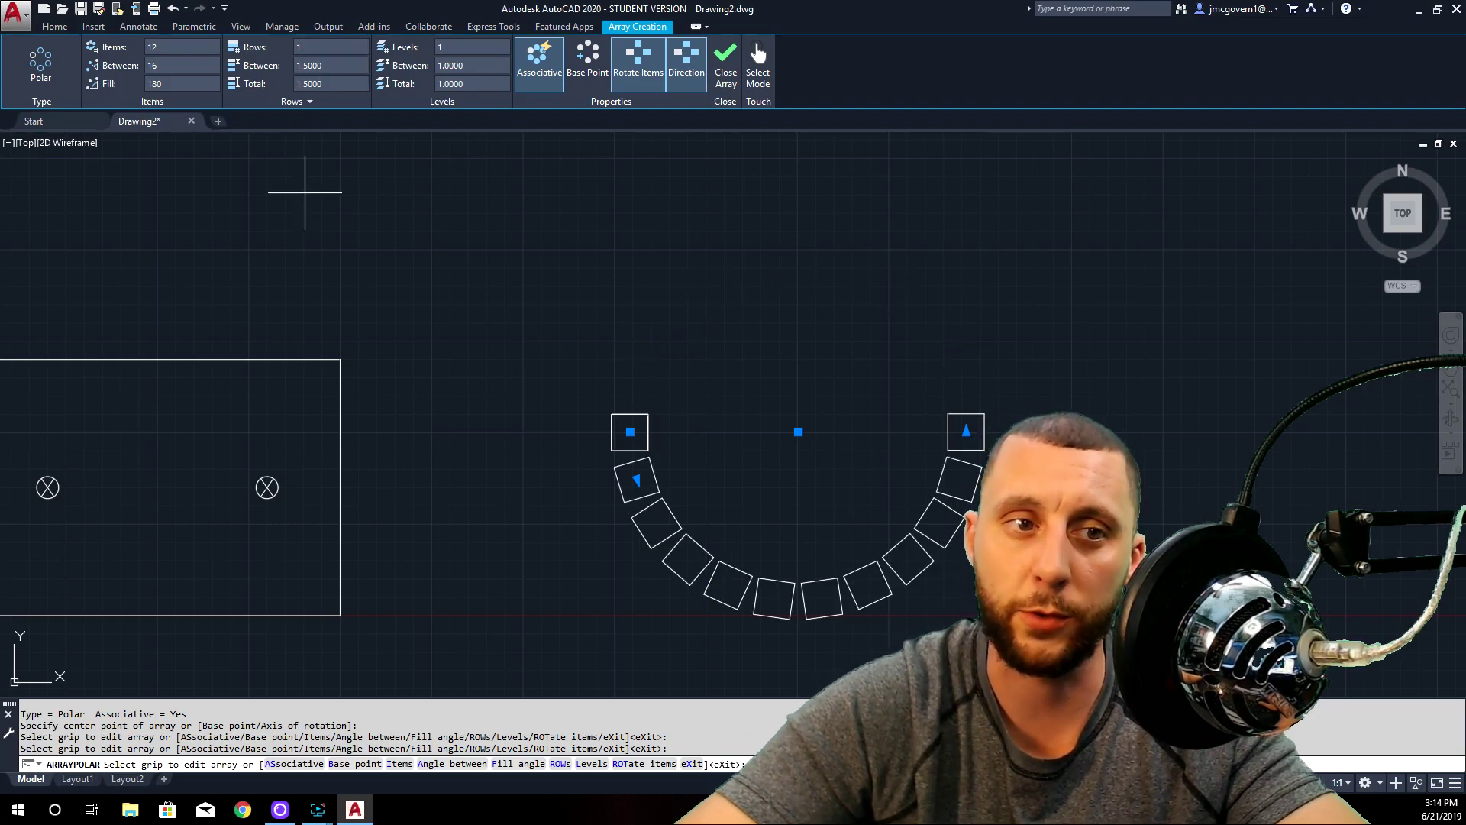
left_click(725, 77)
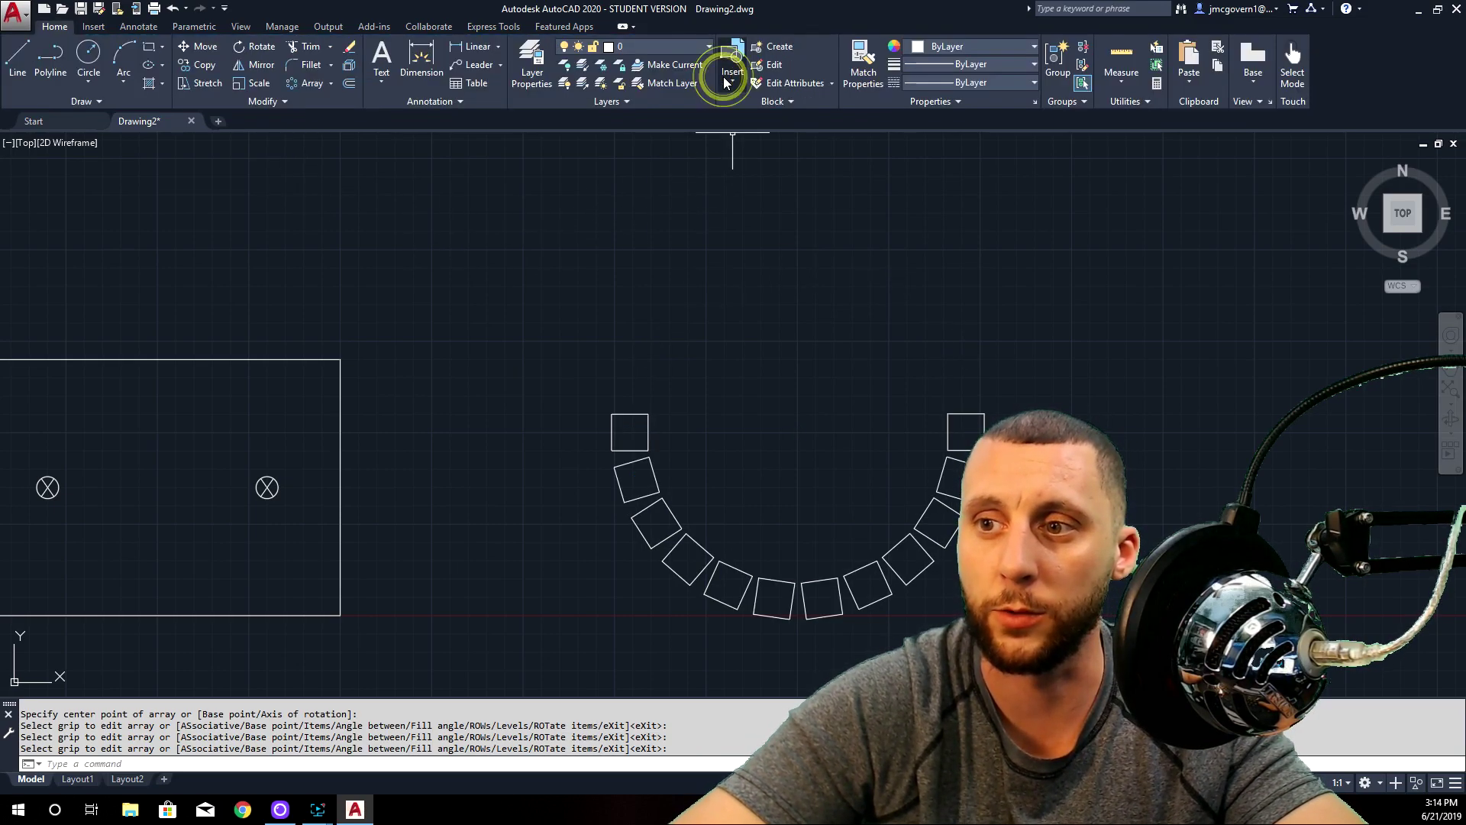
key("ctrl+z")
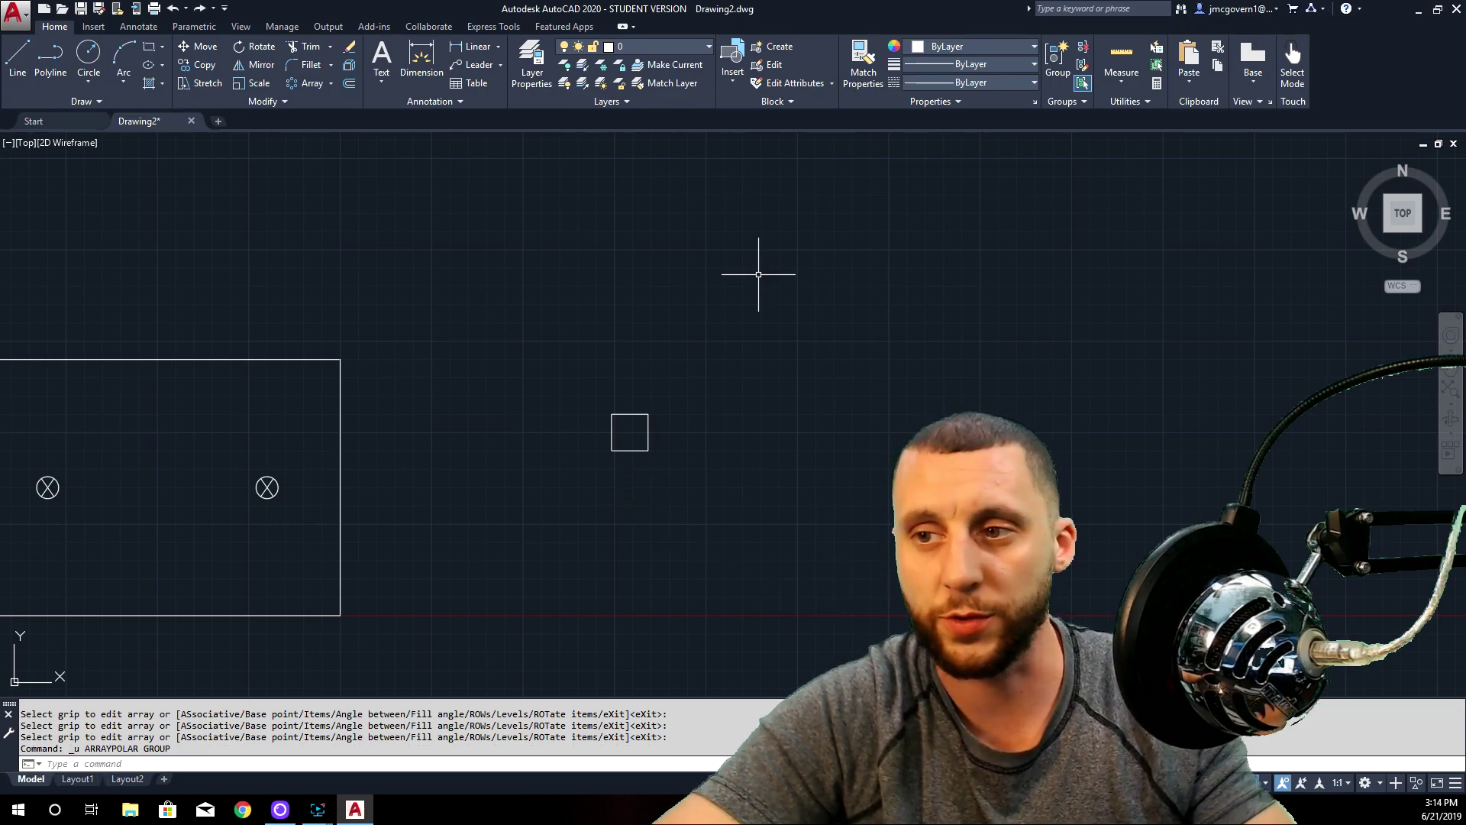
- Draw a two-segment polyline from the small square's upper-right corner, rising diagonally to the right, and select it
left_click(52, 72)
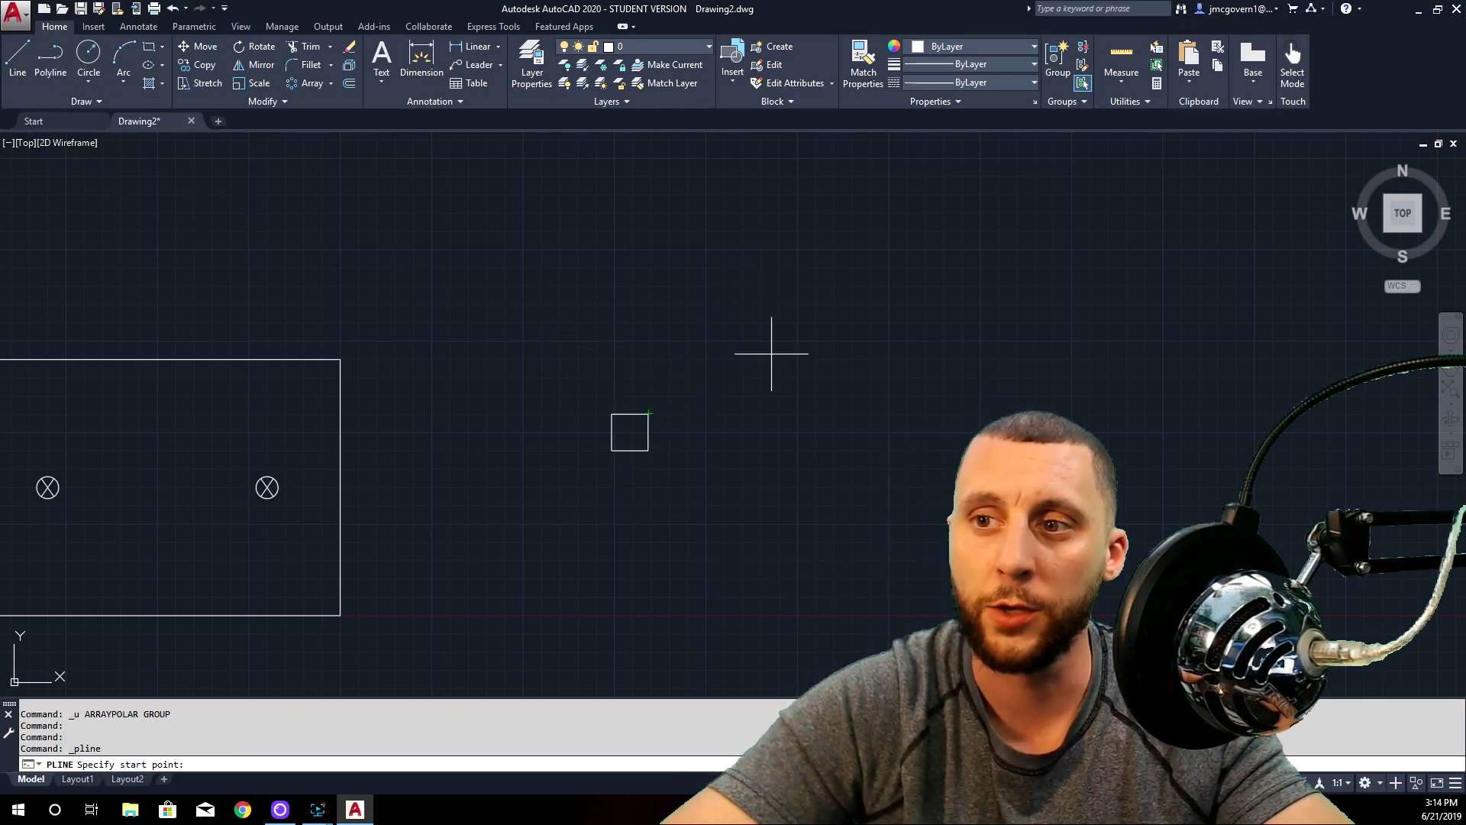
left_click(43, 55)
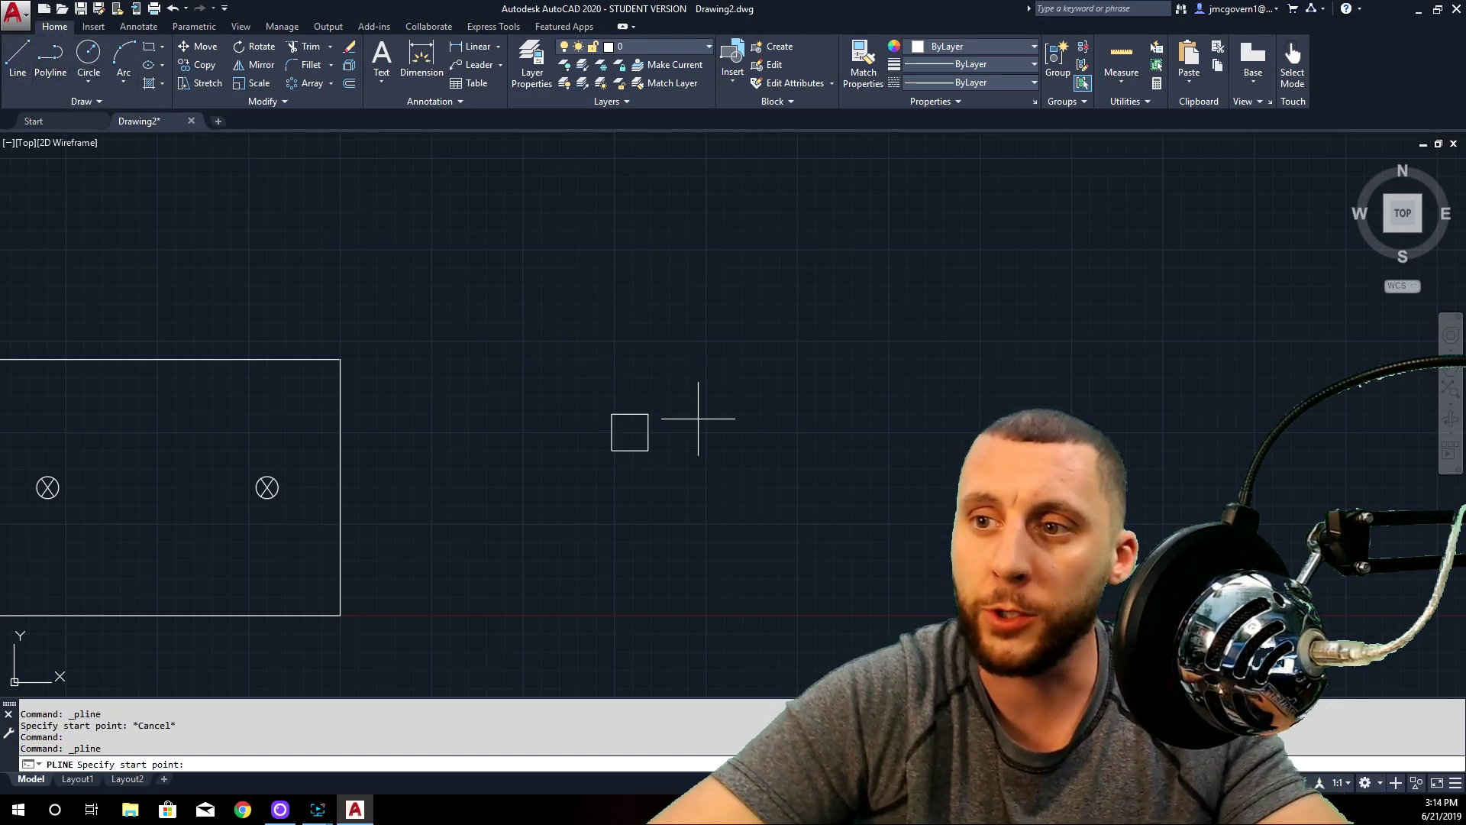
left_click(649, 414)
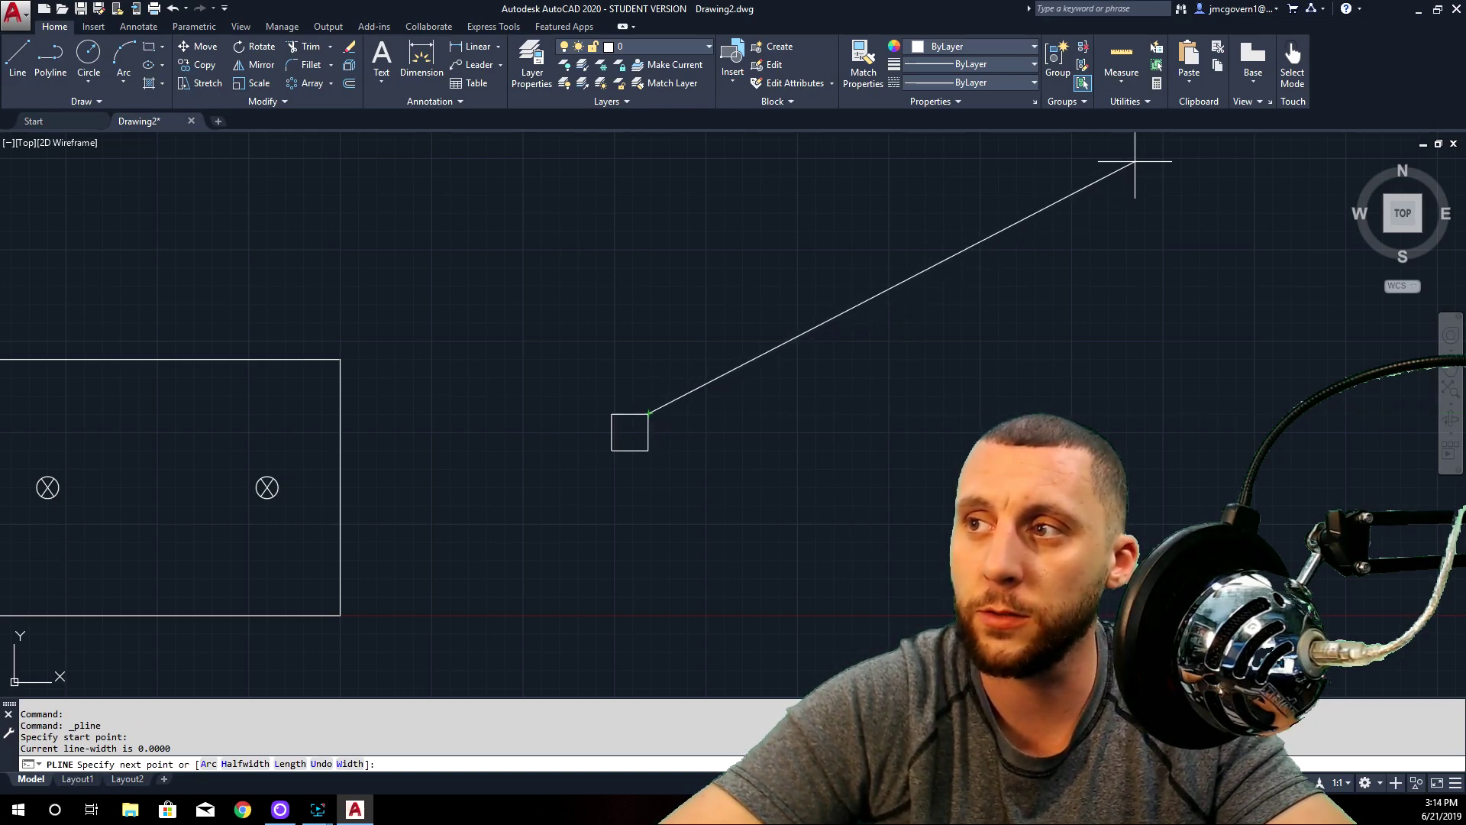
left_click(804, 333)
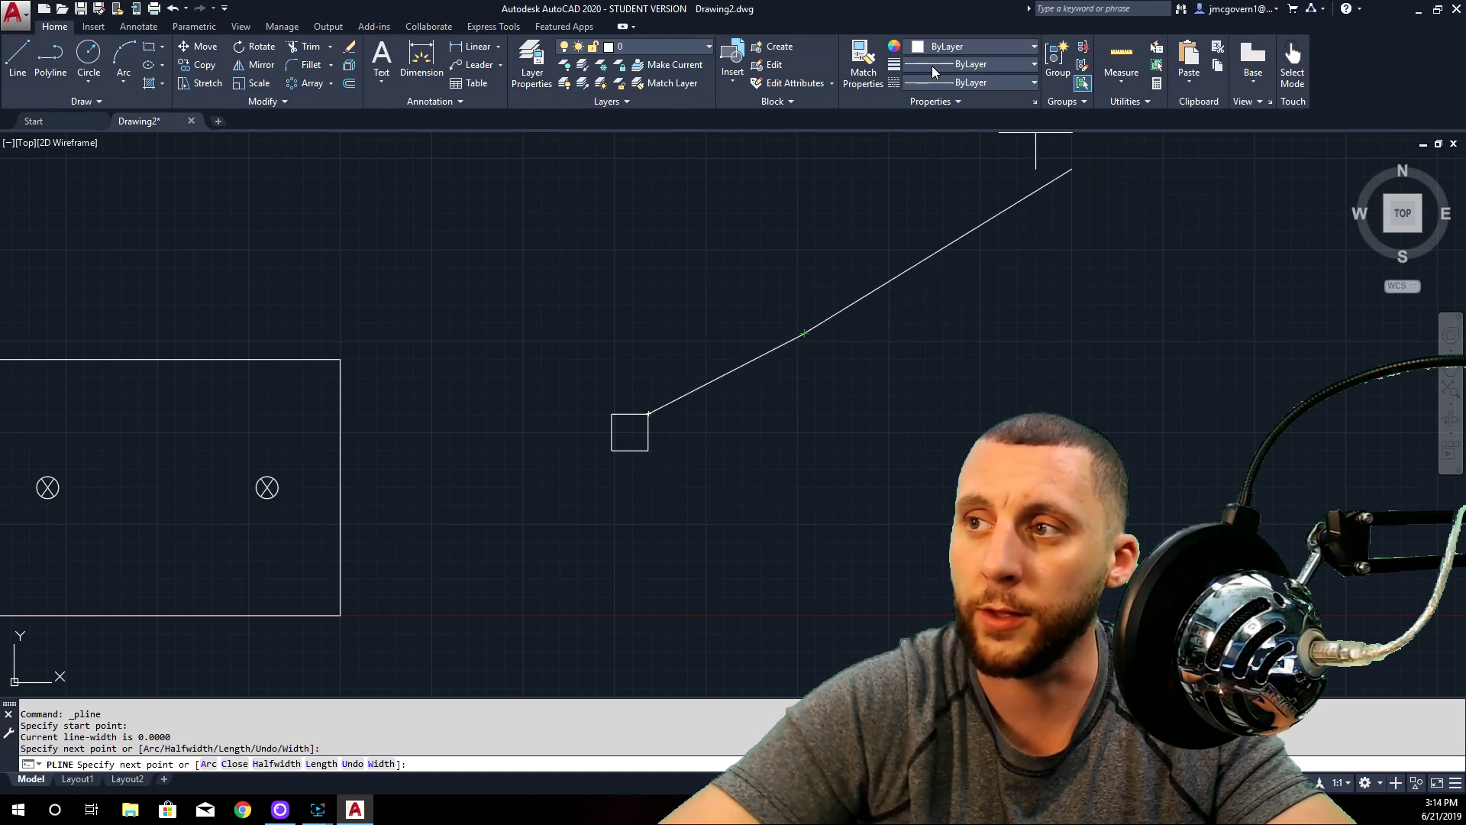
left_click(1063, 174)
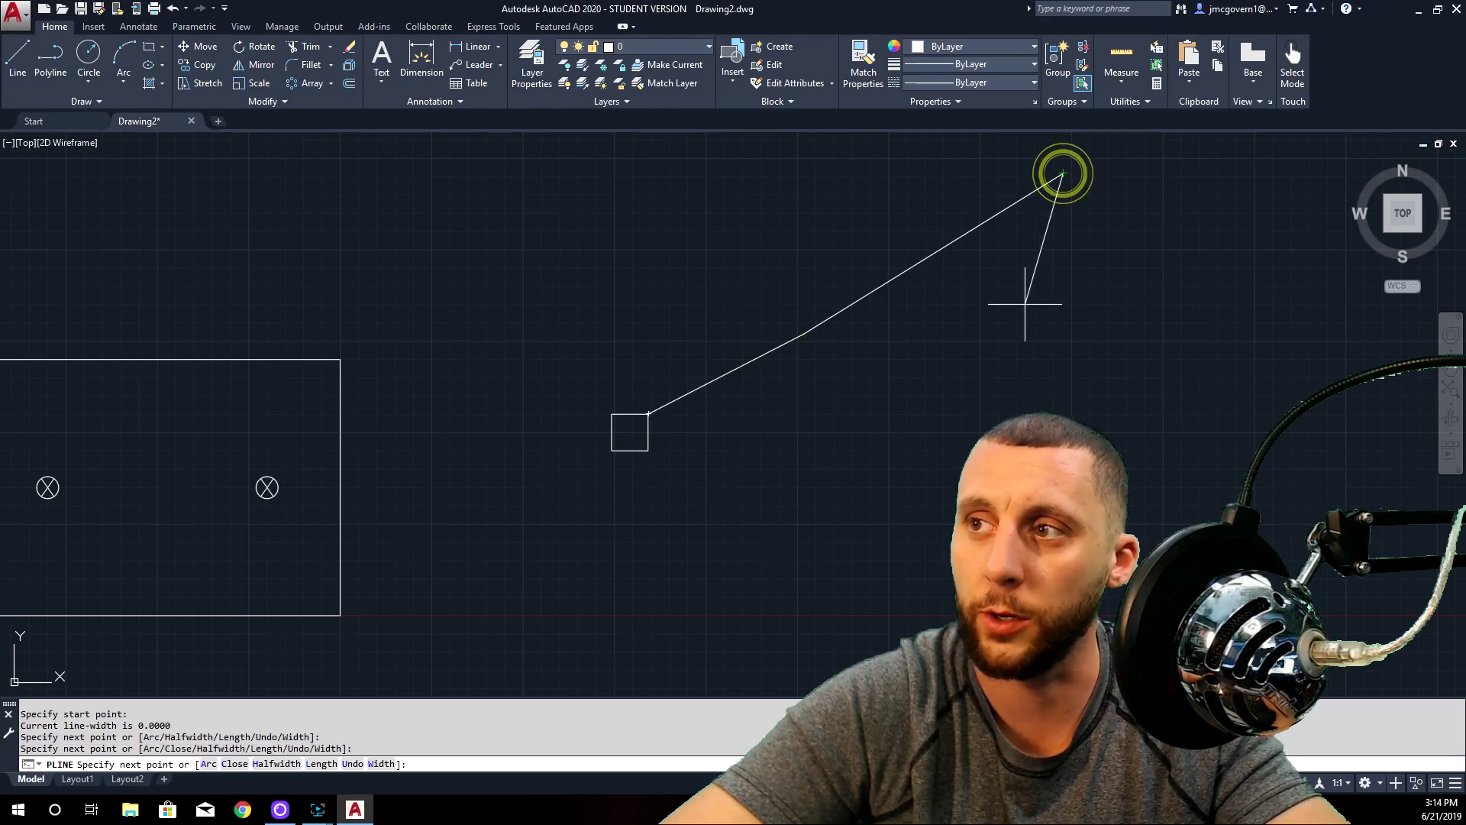
key("Escape")
left_click(758, 362)
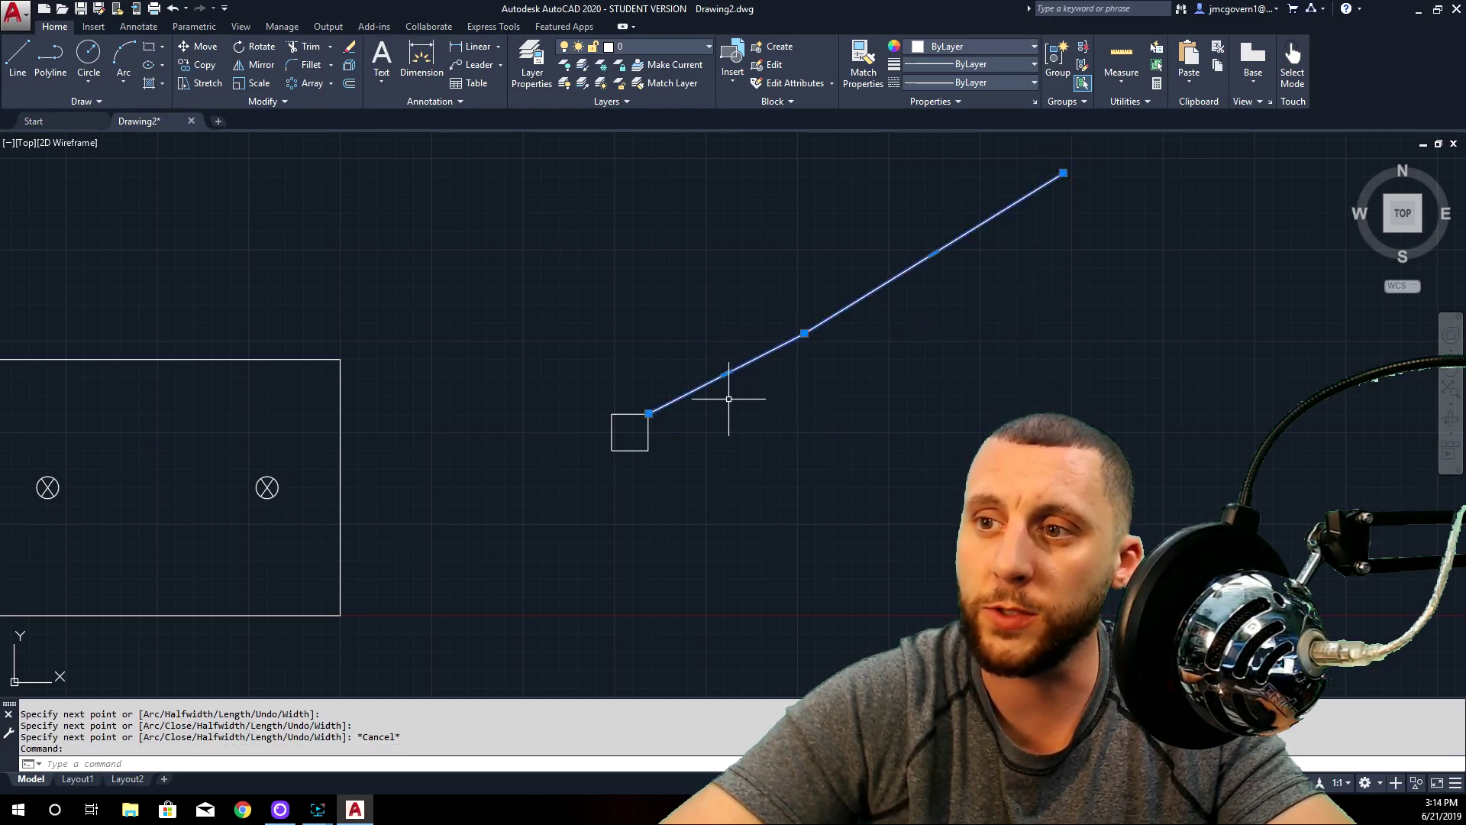
- Draw a single diagonal line below the polyline, running roughly parallel to it
left_click(18, 57)
left_click(733, 458)
left_click(919, 344)
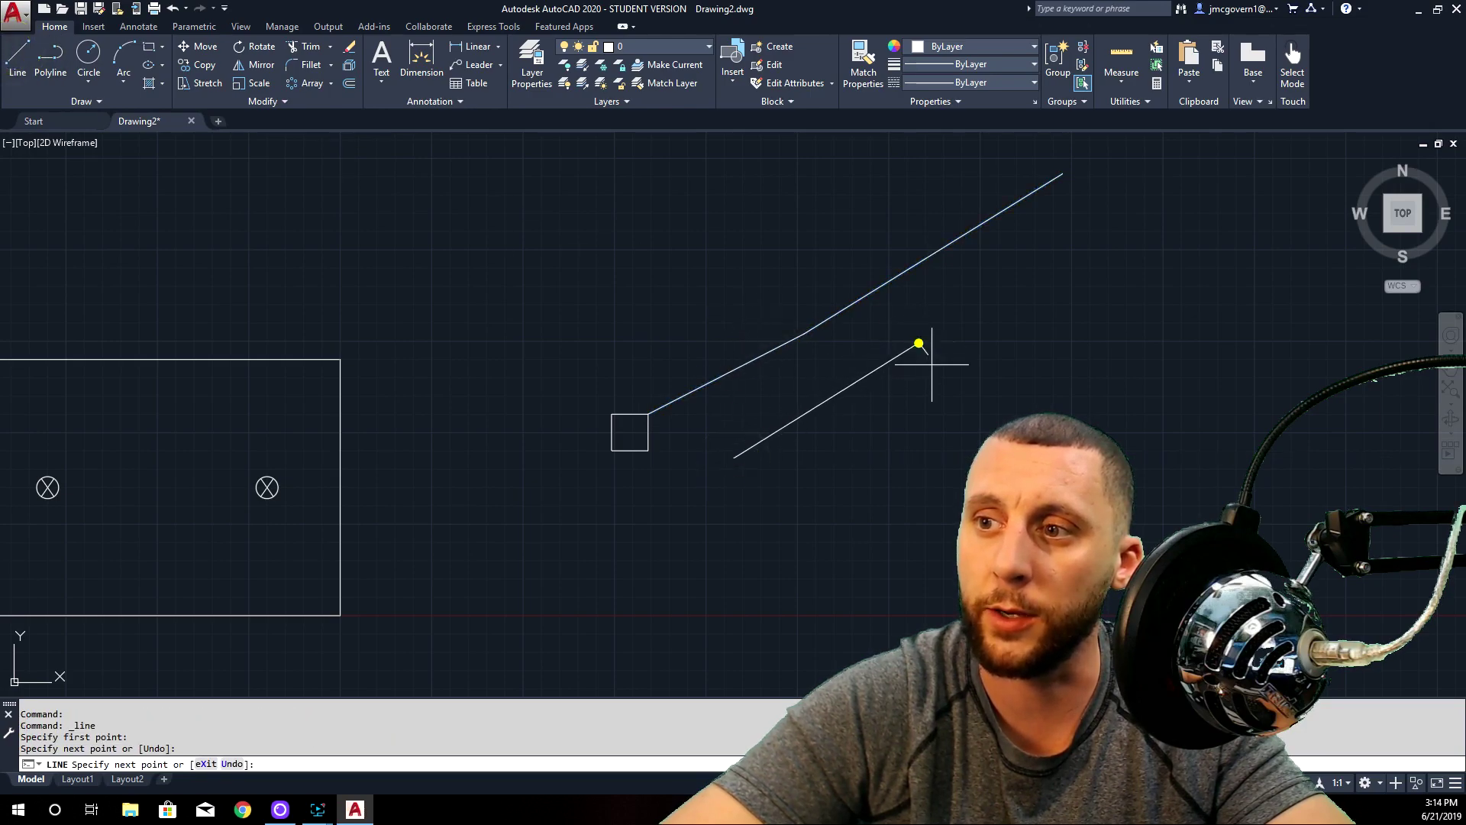
key("Escape")
- Select the single line and the polyline in turn to compare them, and erase the single diagonal line
left_click(844, 390)
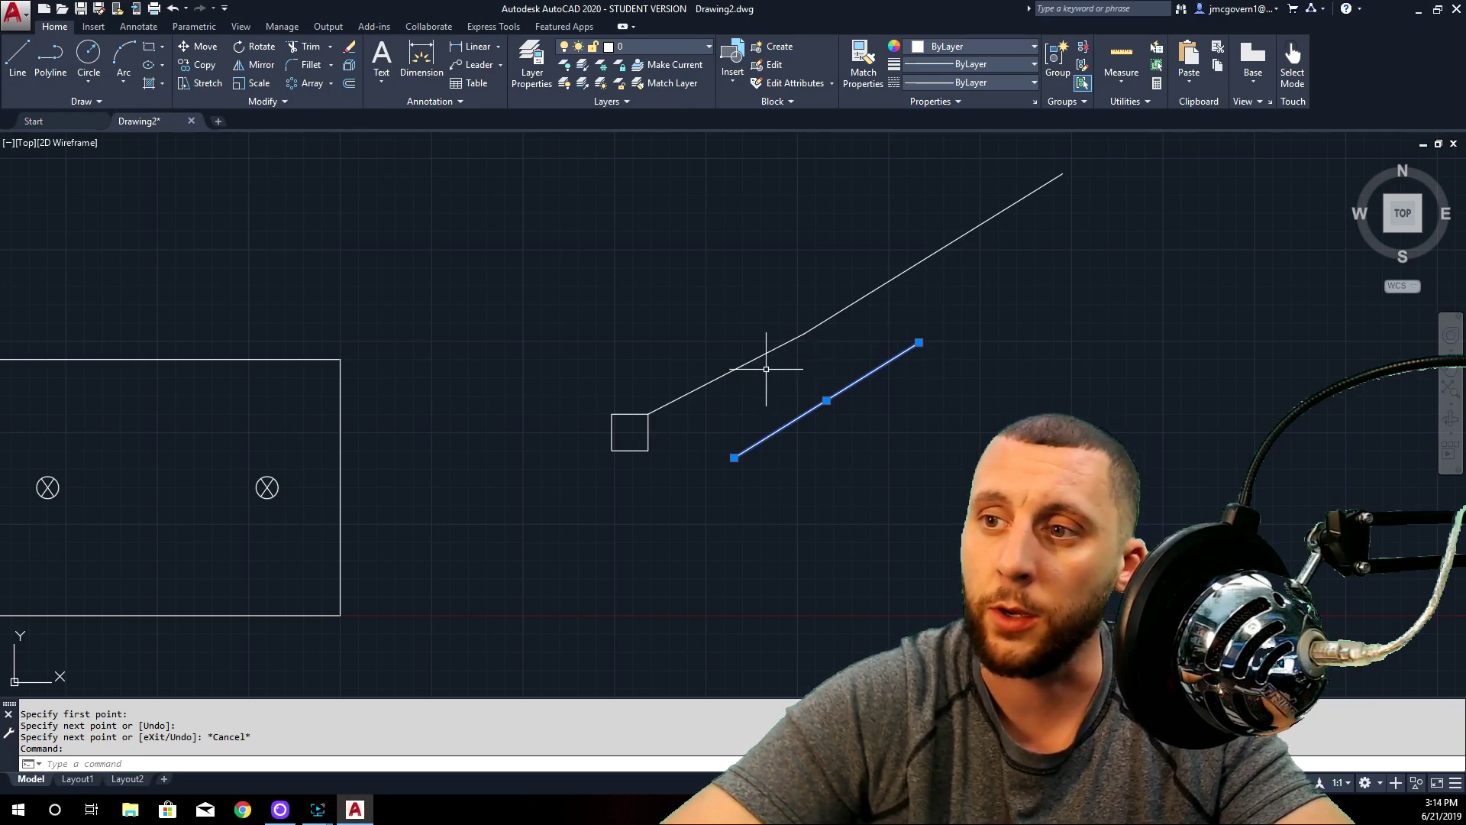
key("Escape")
left_click(742, 367)
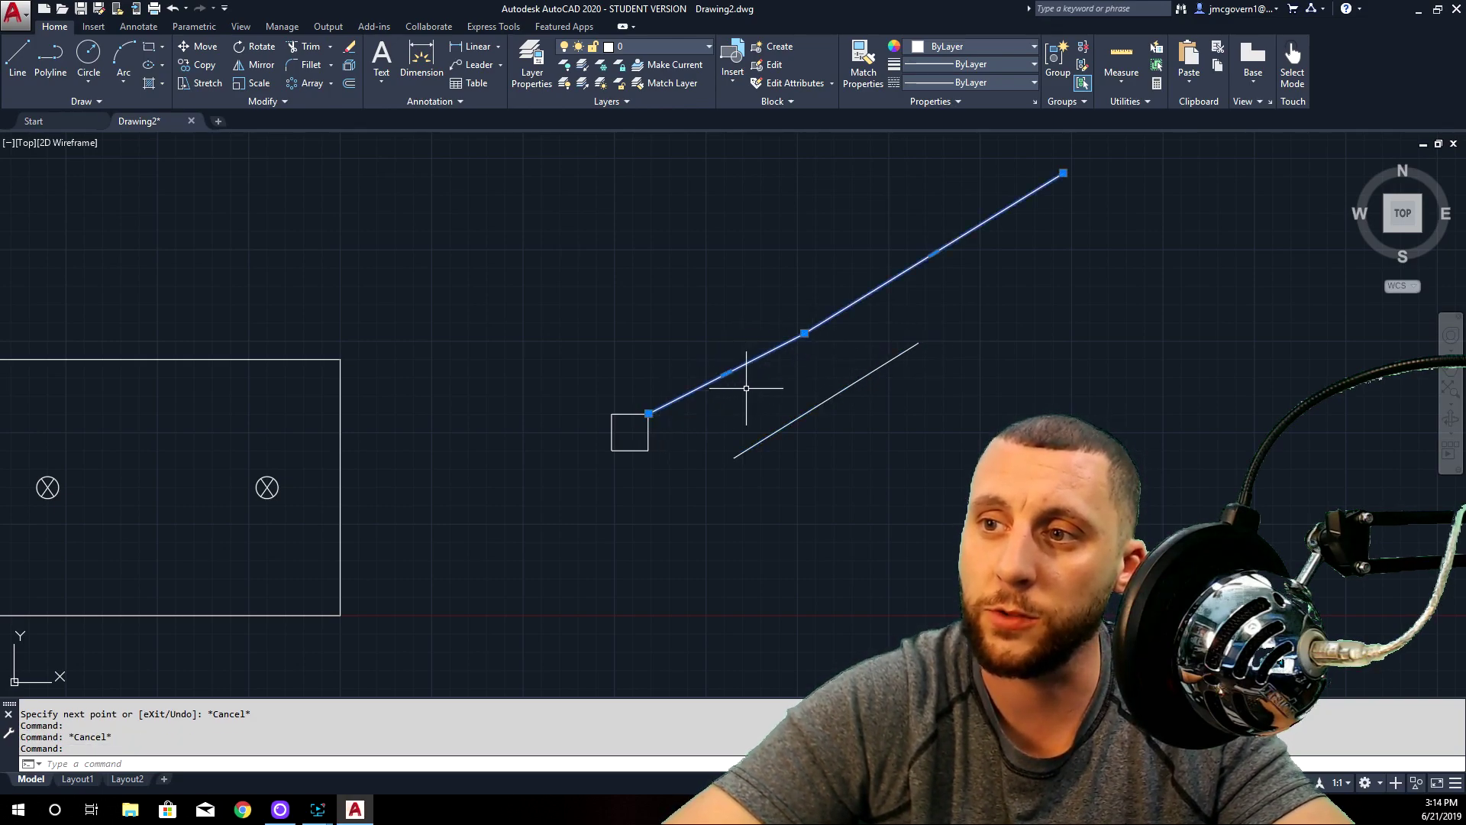
key("Escape")
left_click(829, 368)
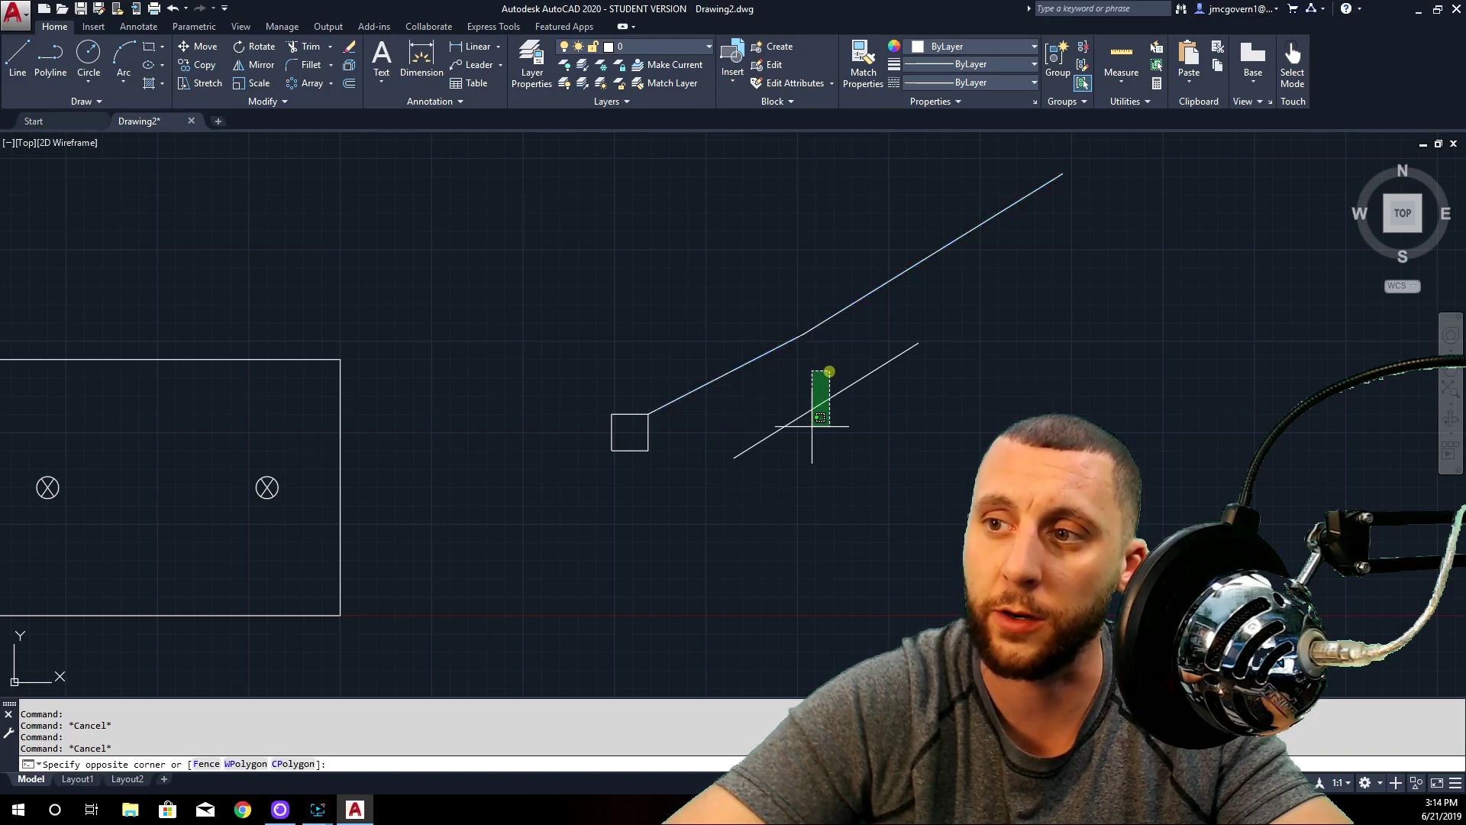
key("Delete")
- Convert both polyline segments to arcs, bulging the lower segment upward and the upper segment downward to form an S-shaped curve
left_click(732, 377)
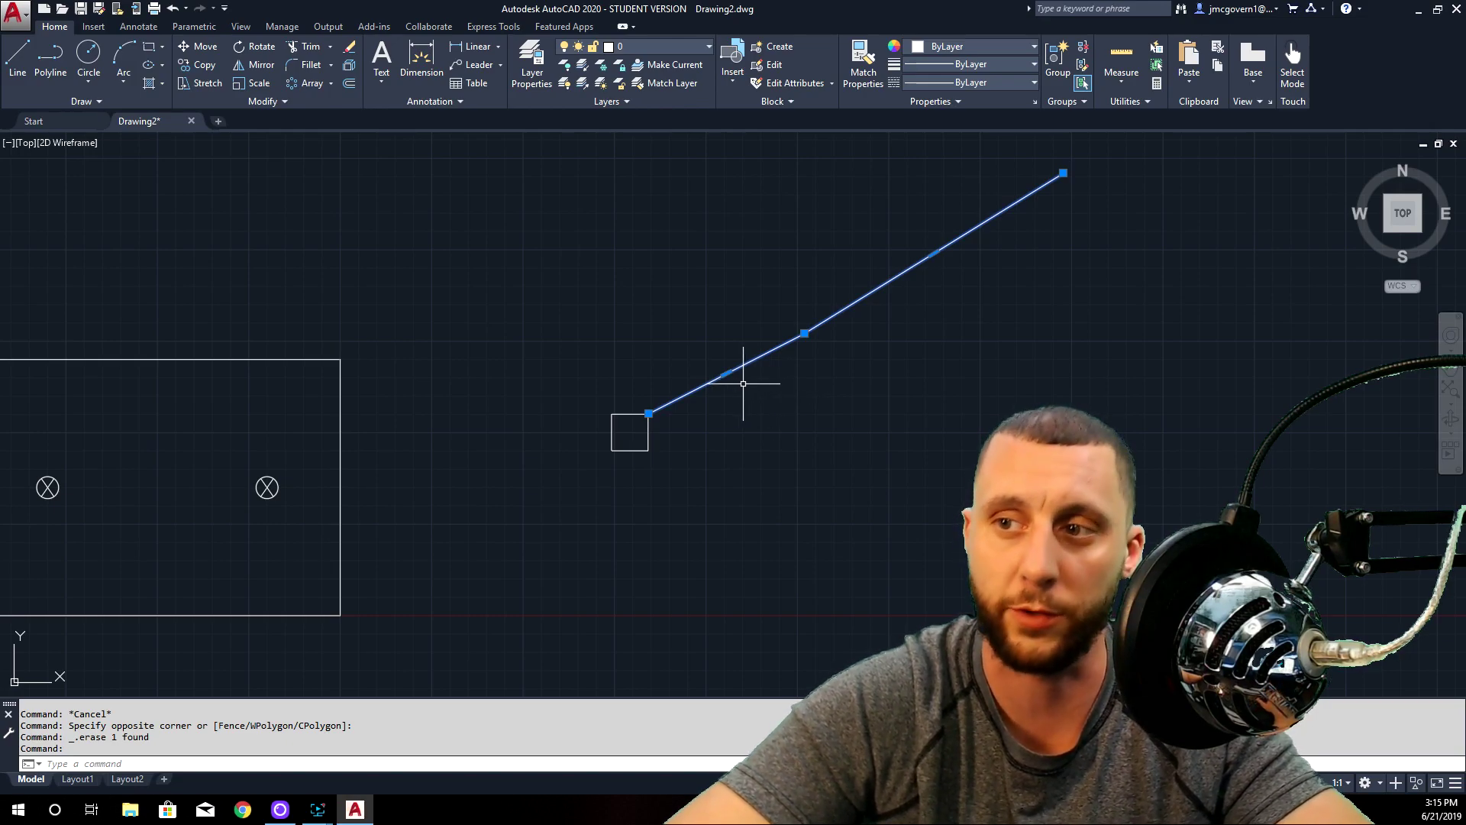
mouse_move(727, 375)
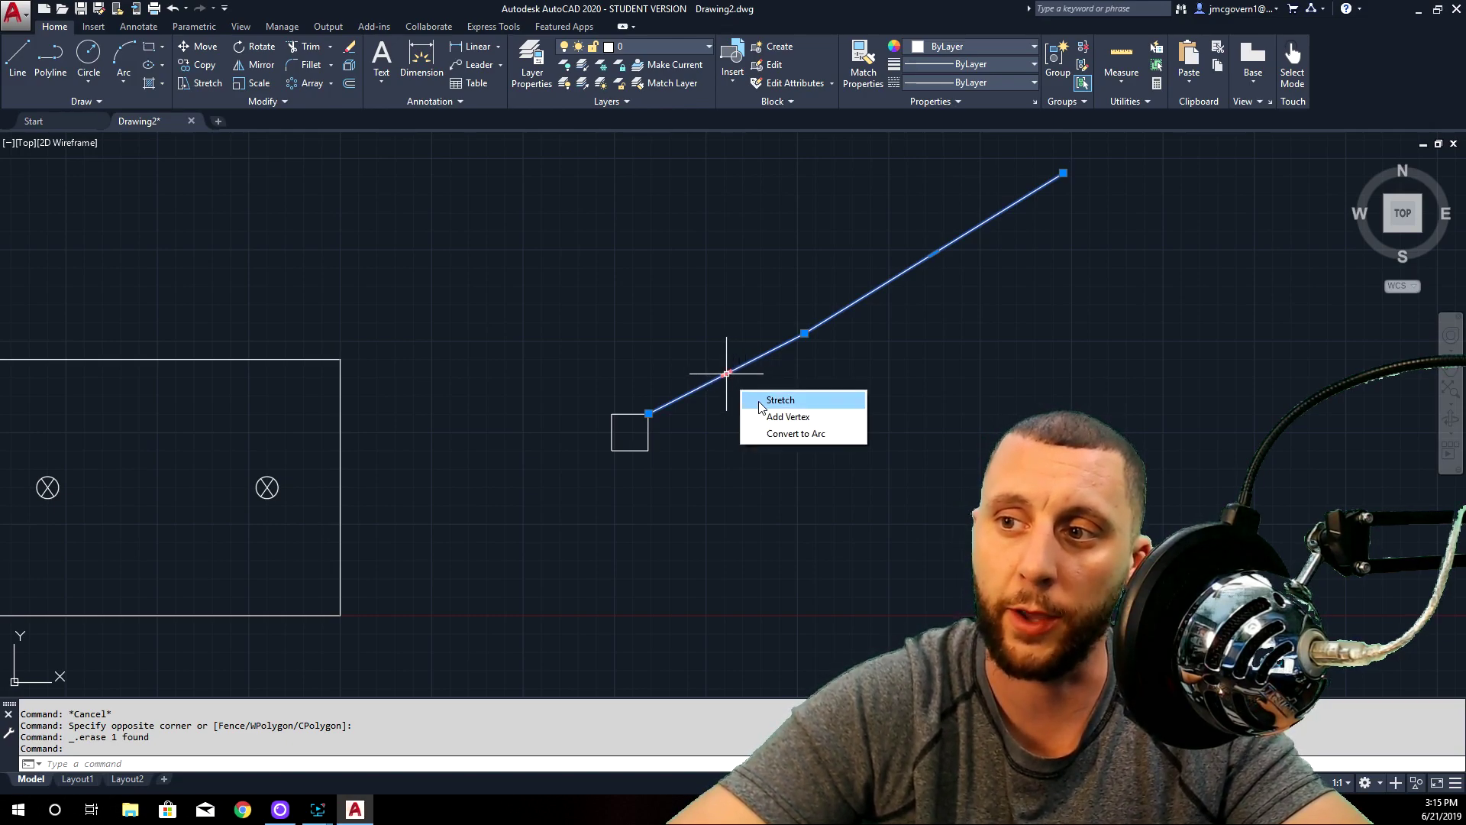
left_click(781, 437)
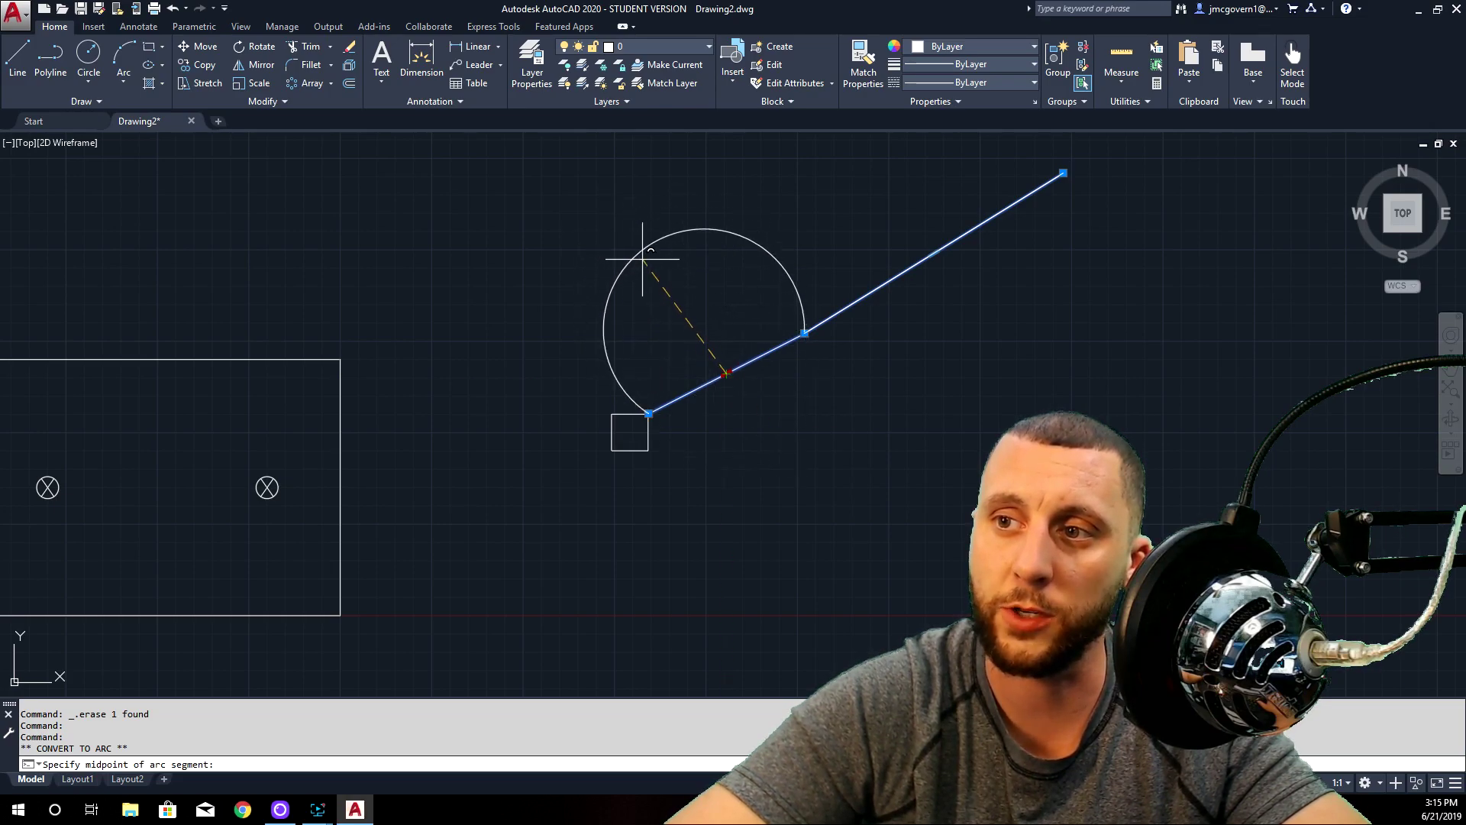
left_click(712, 346)
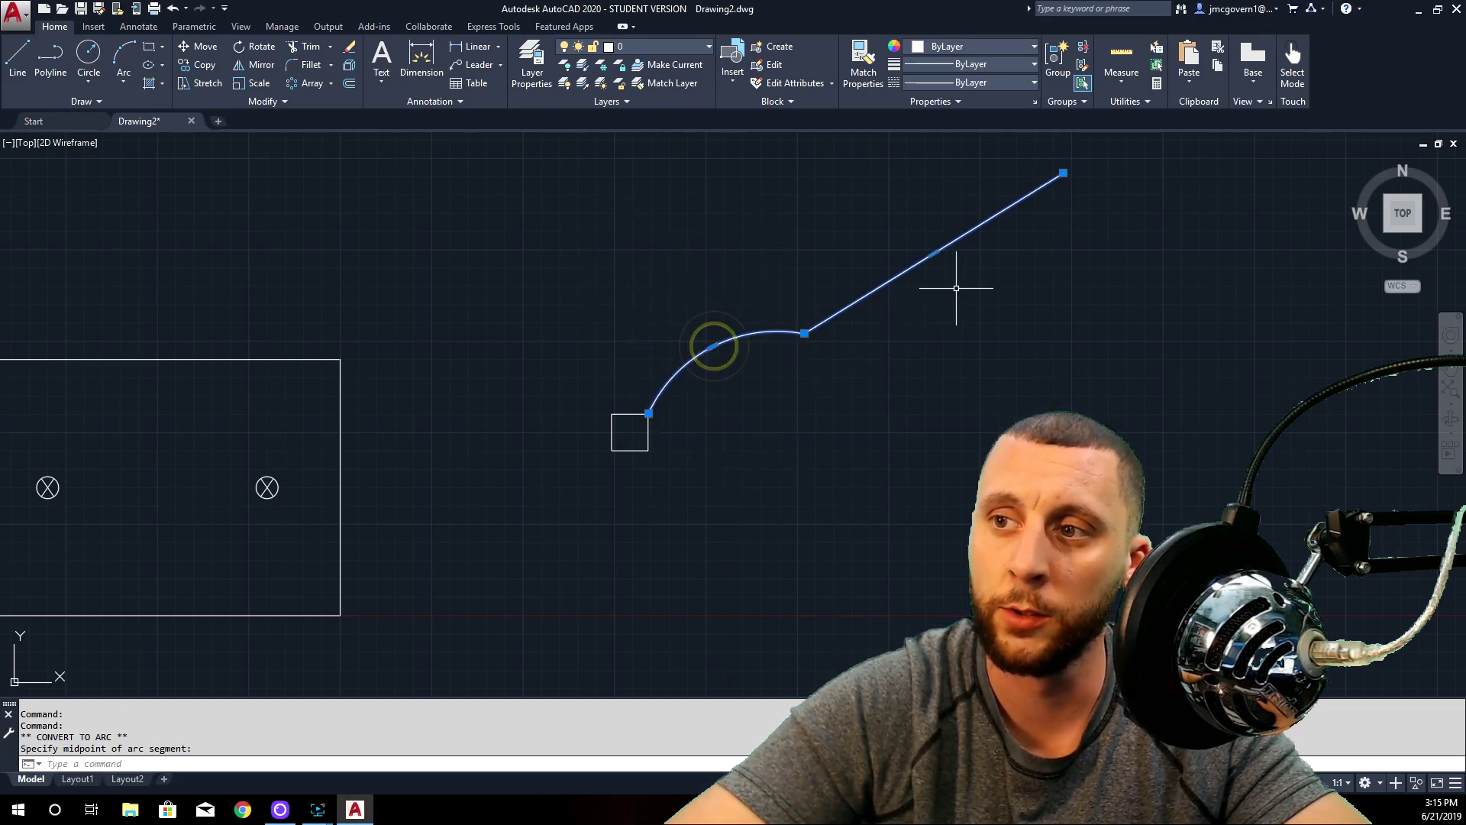
mouse_move(933, 253)
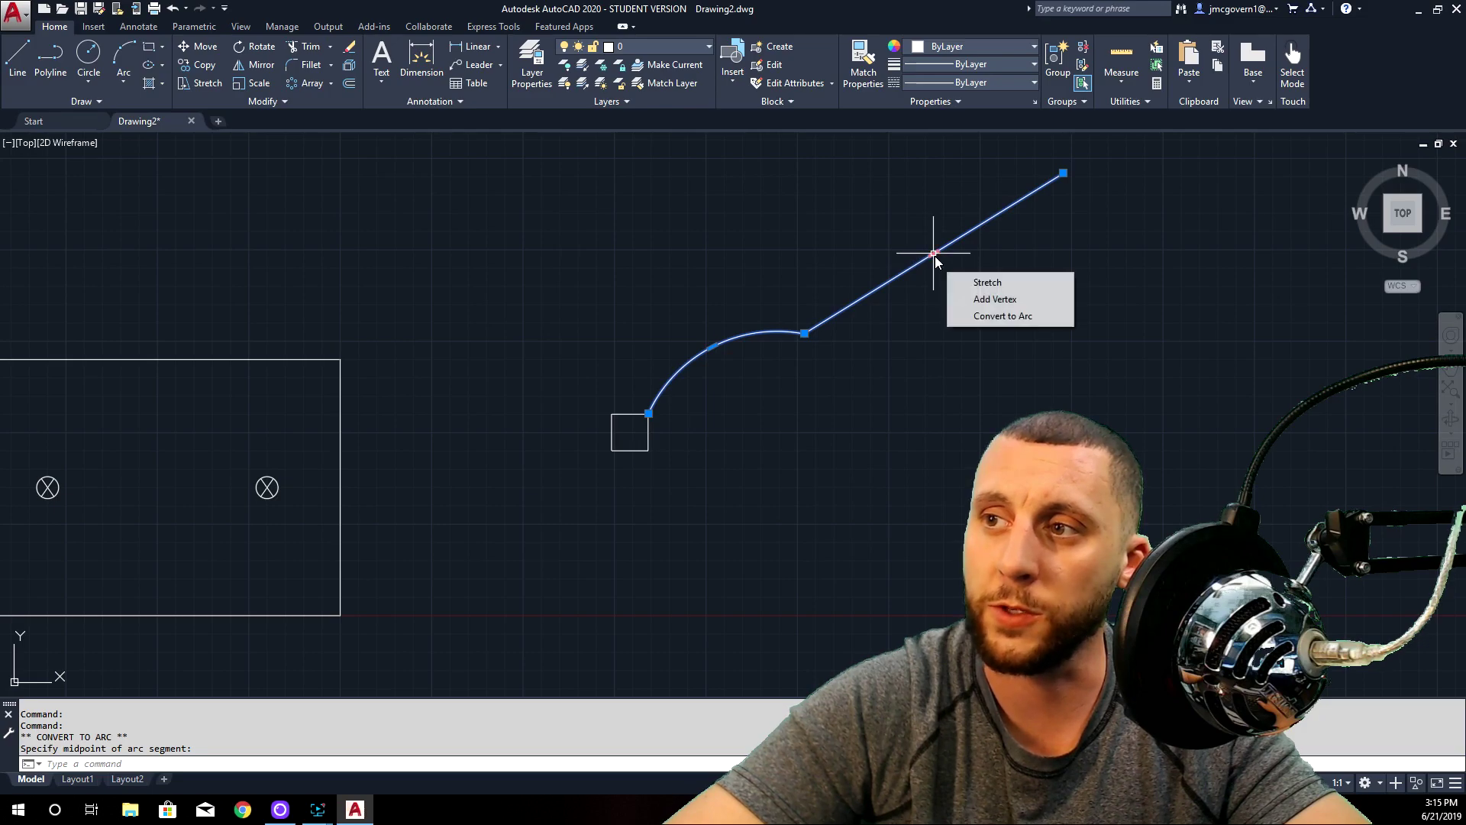
left_click(995, 316)
left_click(974, 287)
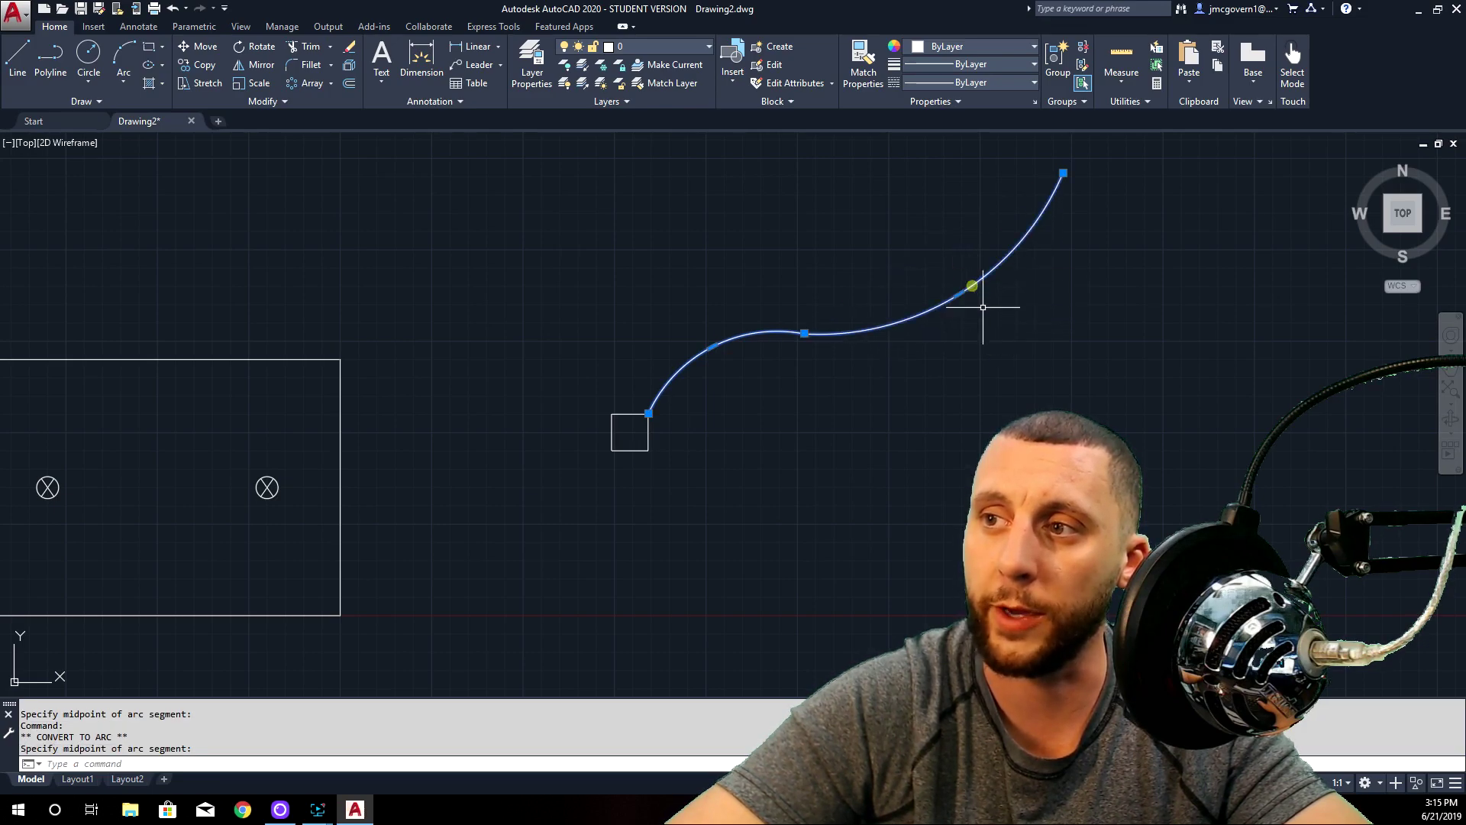
key("Escape")
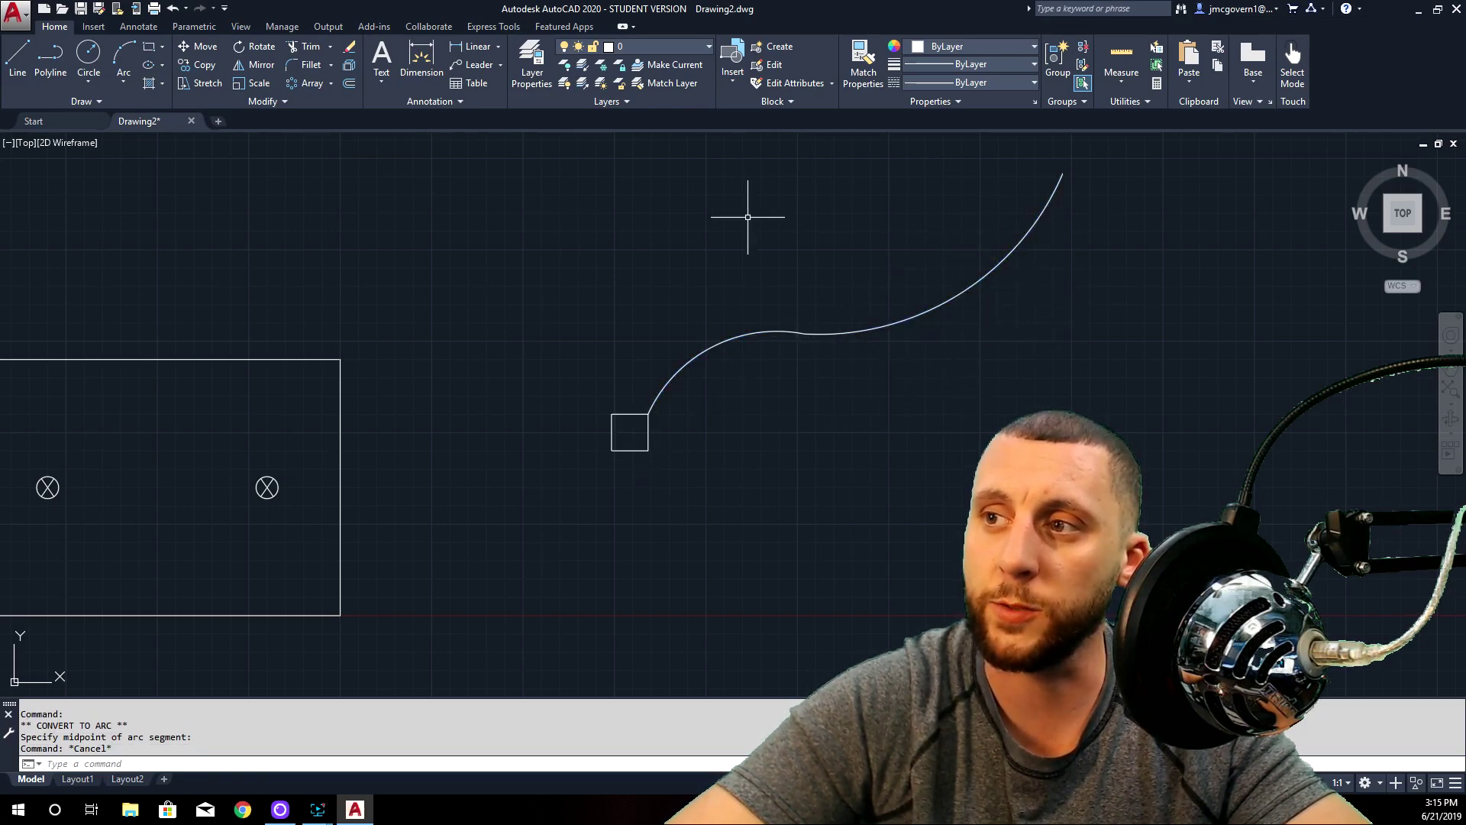
- Create a path array of the small square along the S-shaped polyline, keeping the default spacing of 1.5
left_click(330, 84)
left_click(338, 139)
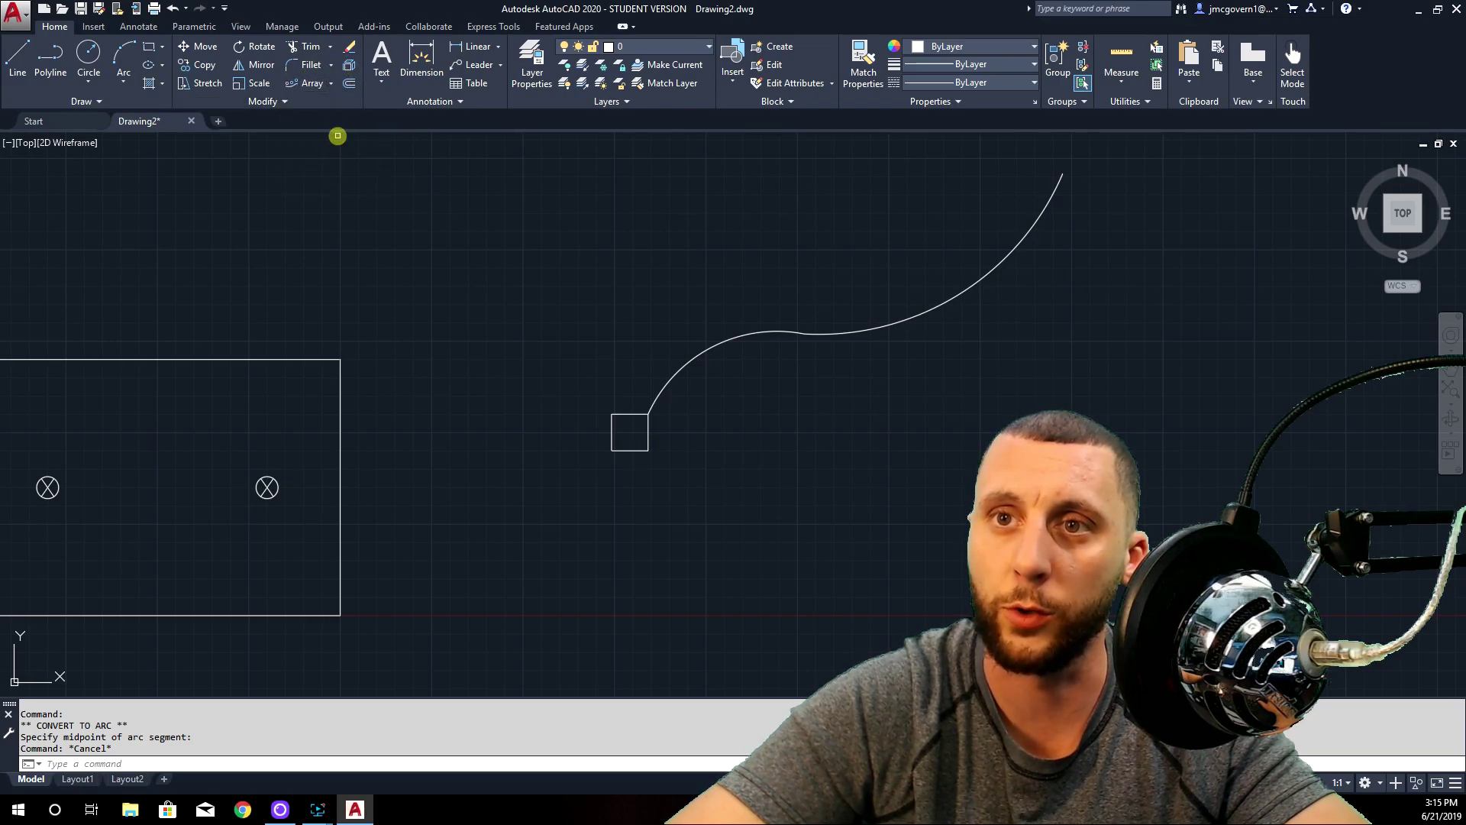
left_click(640, 450)
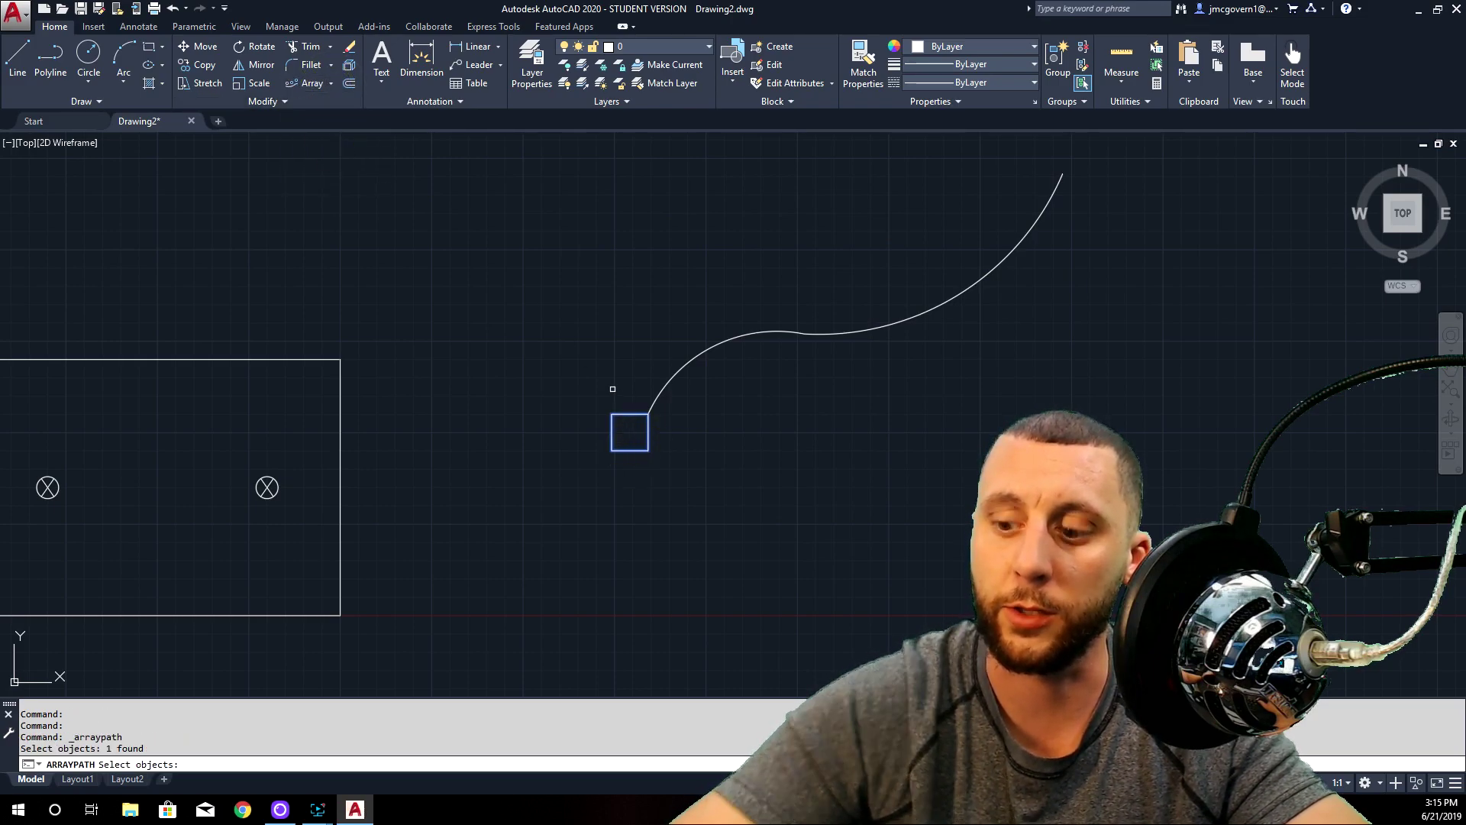
key("Return")
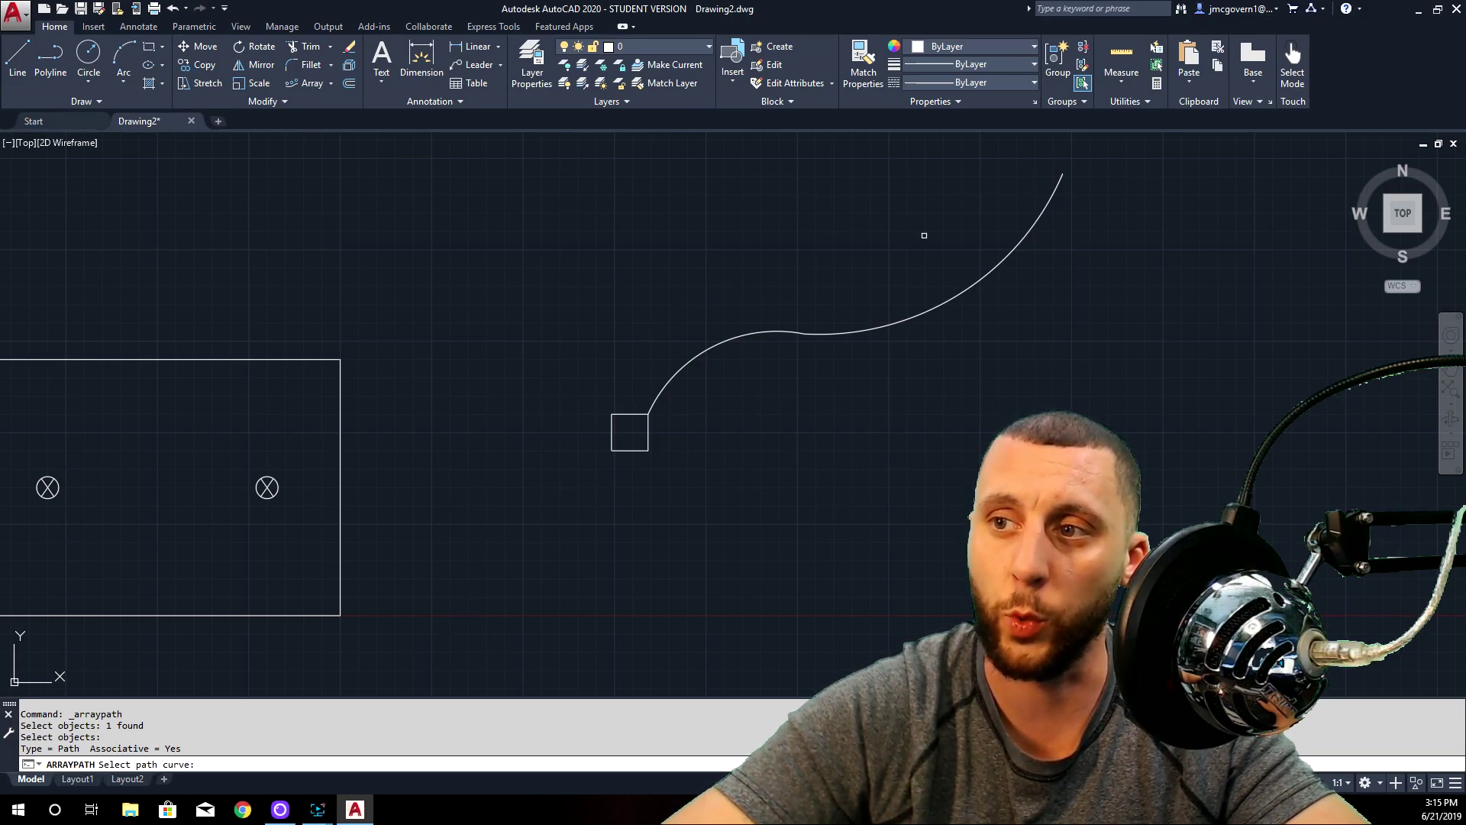
left_click(773, 333)
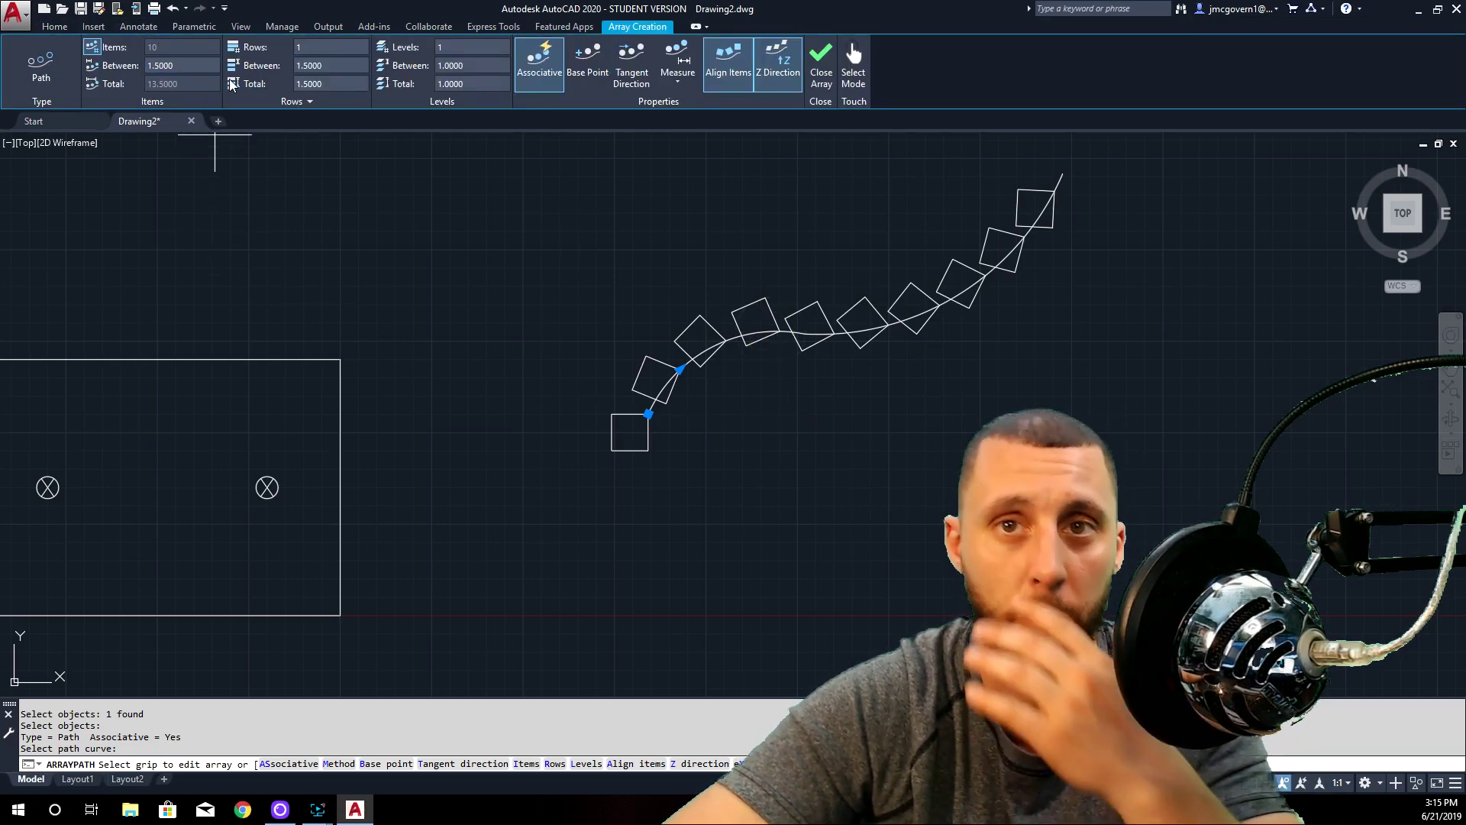
left_click(823, 71)
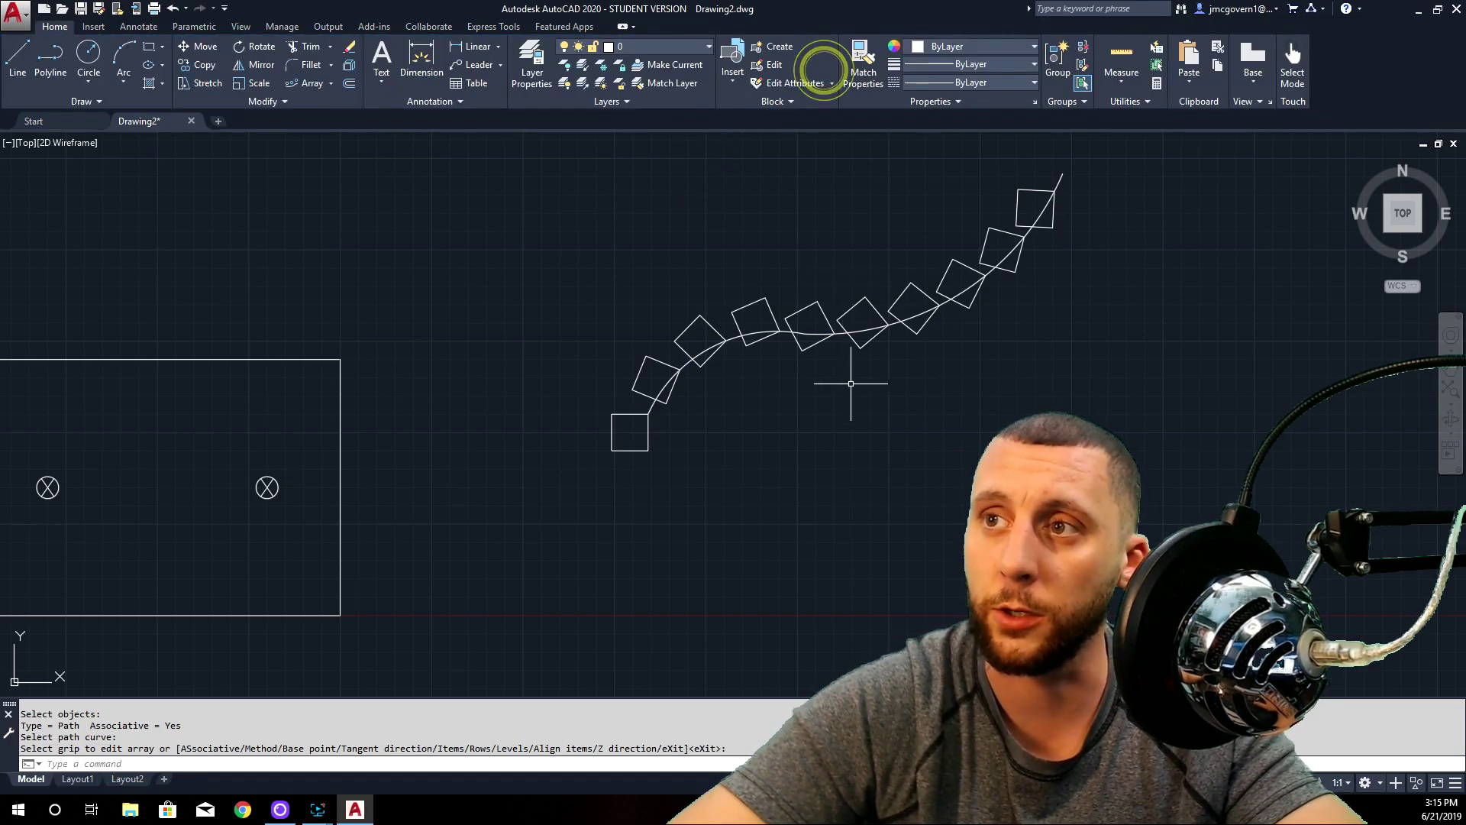
- Erase the S-shaped path curve and the whole path array of squares
left_click(840, 334)
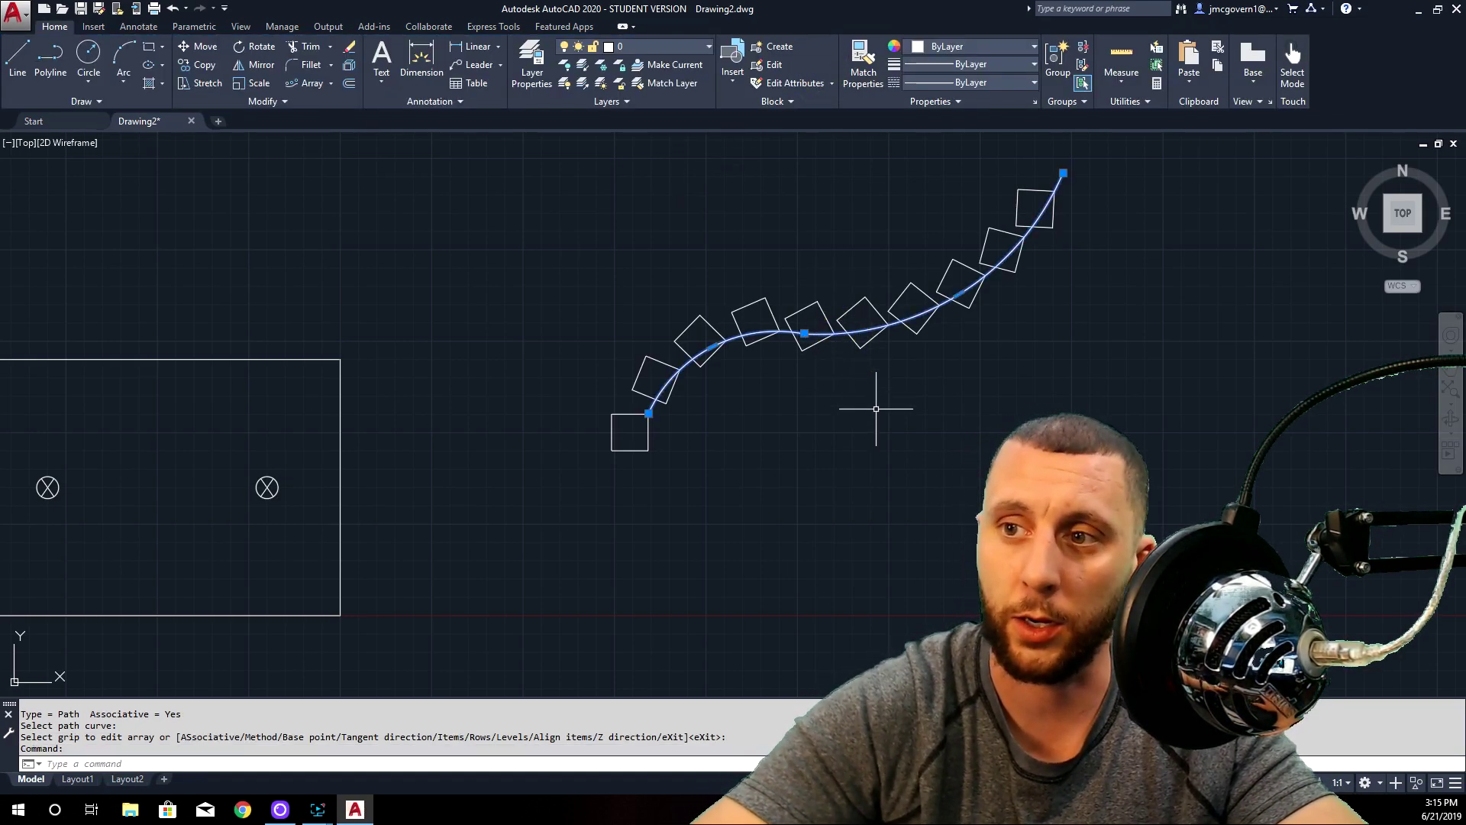
key("Delete")
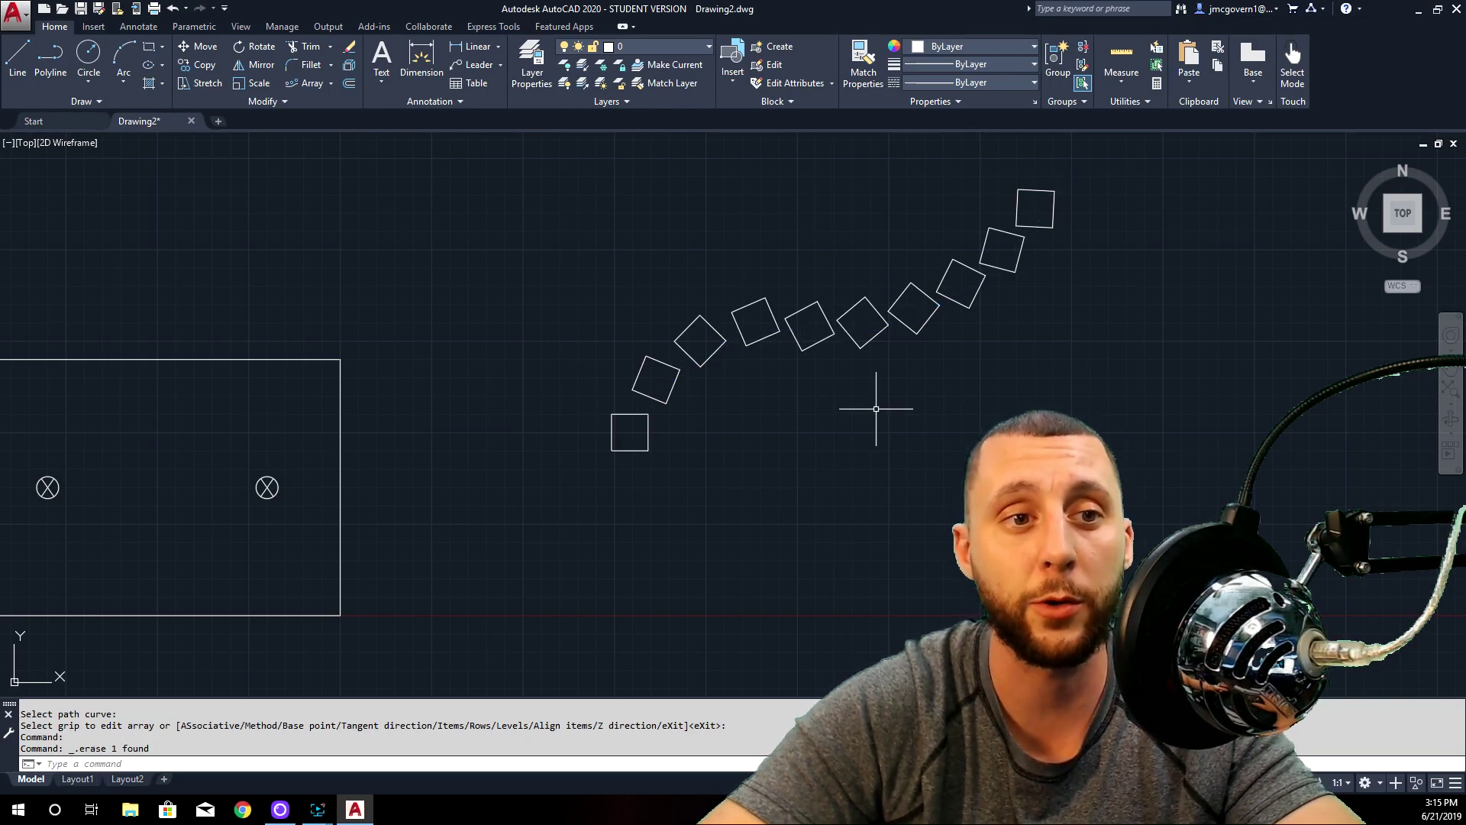
left_click(1115, 190)
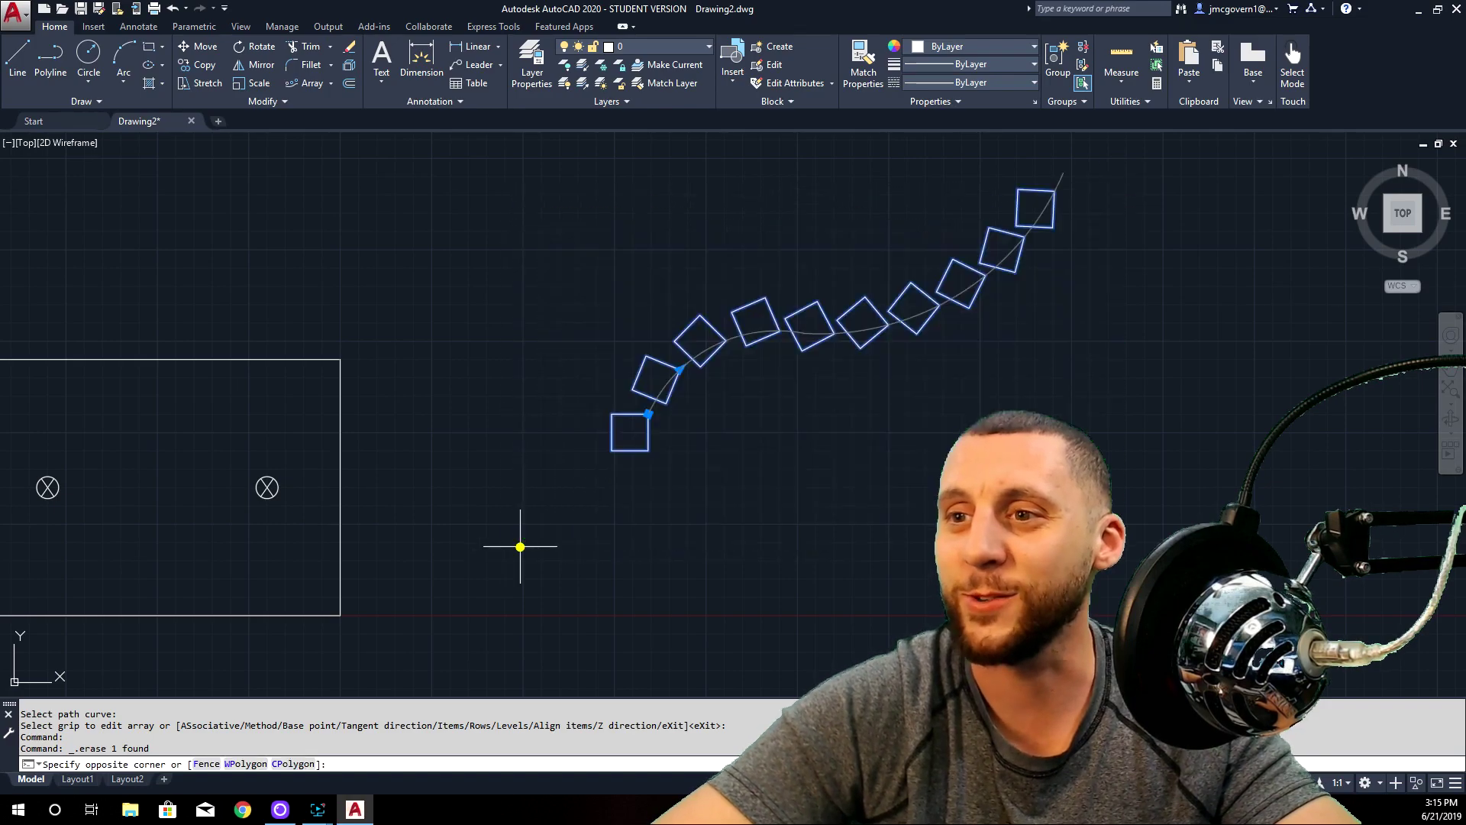
left_click(520, 547)
key("Delete")
- Fillet the upper-left corner of the large rectangle with a radius of 2
mouse_move(452, 514)
middle_mouse_down()
mouse_move(759, 418)
mouse_move(631, 394)
middle_mouse_up()
scroll(703, 410, "up", 3)
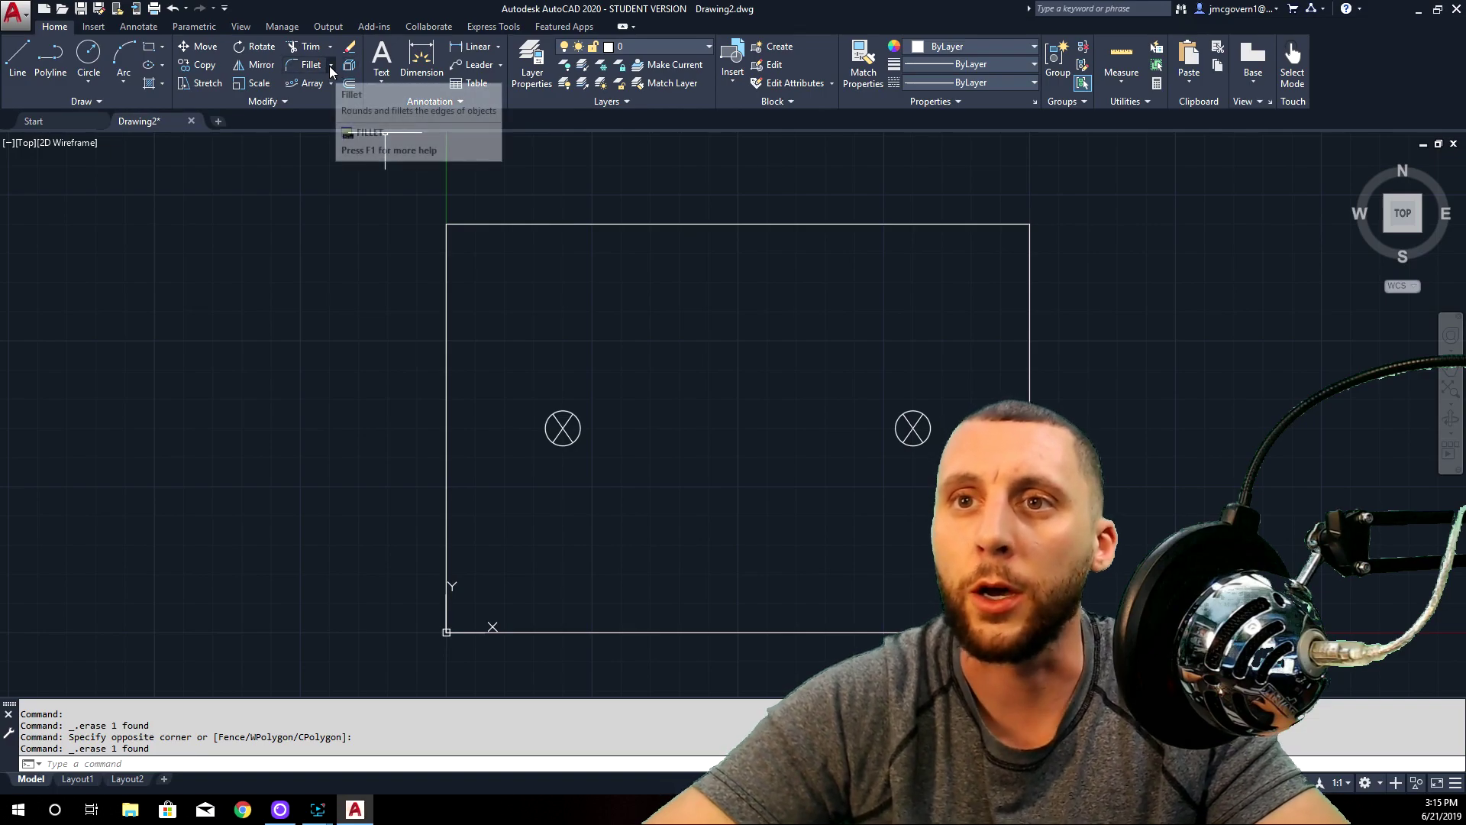
left_click(330, 65)
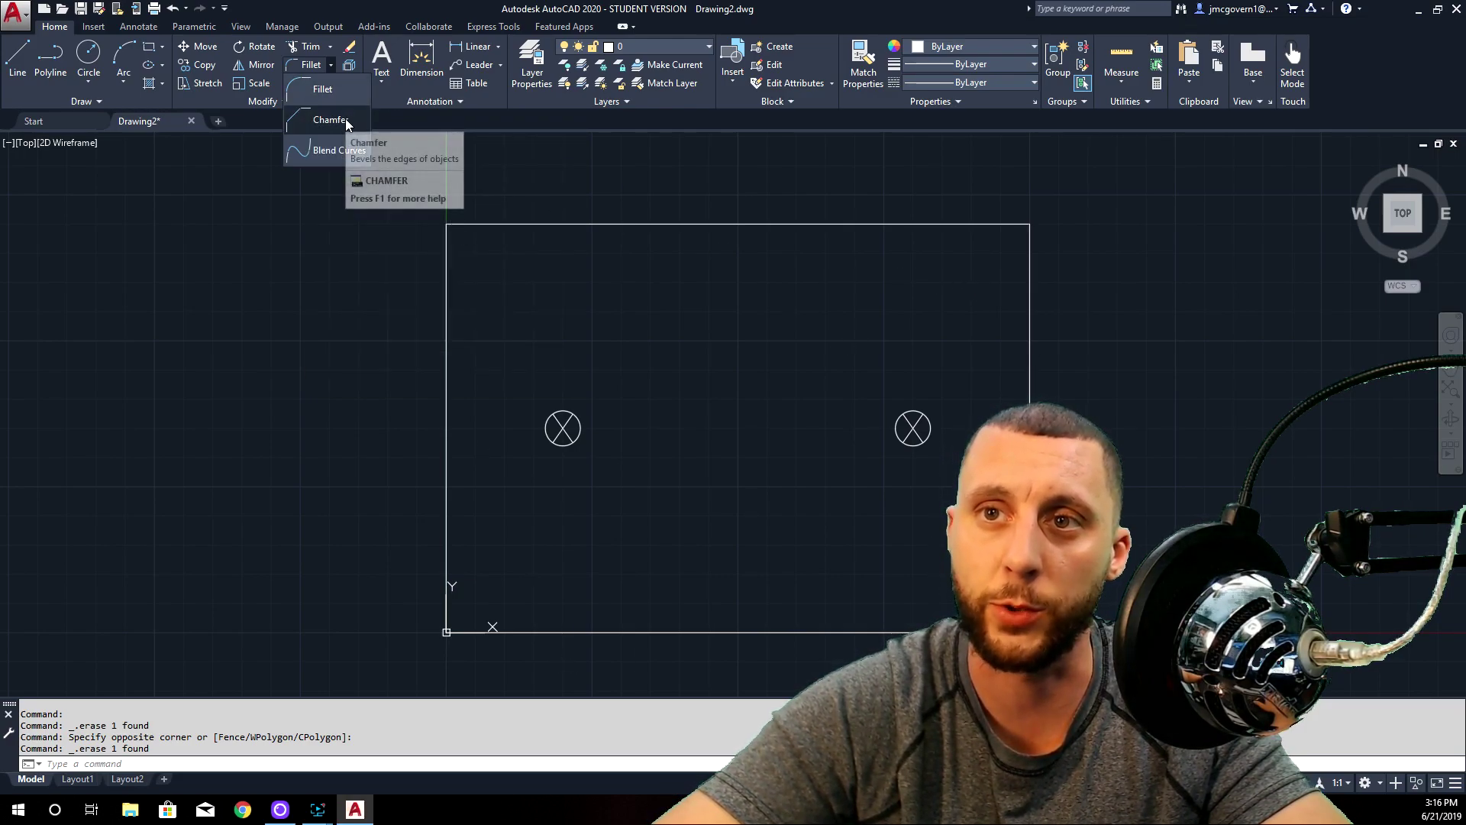
left_click(334, 94)
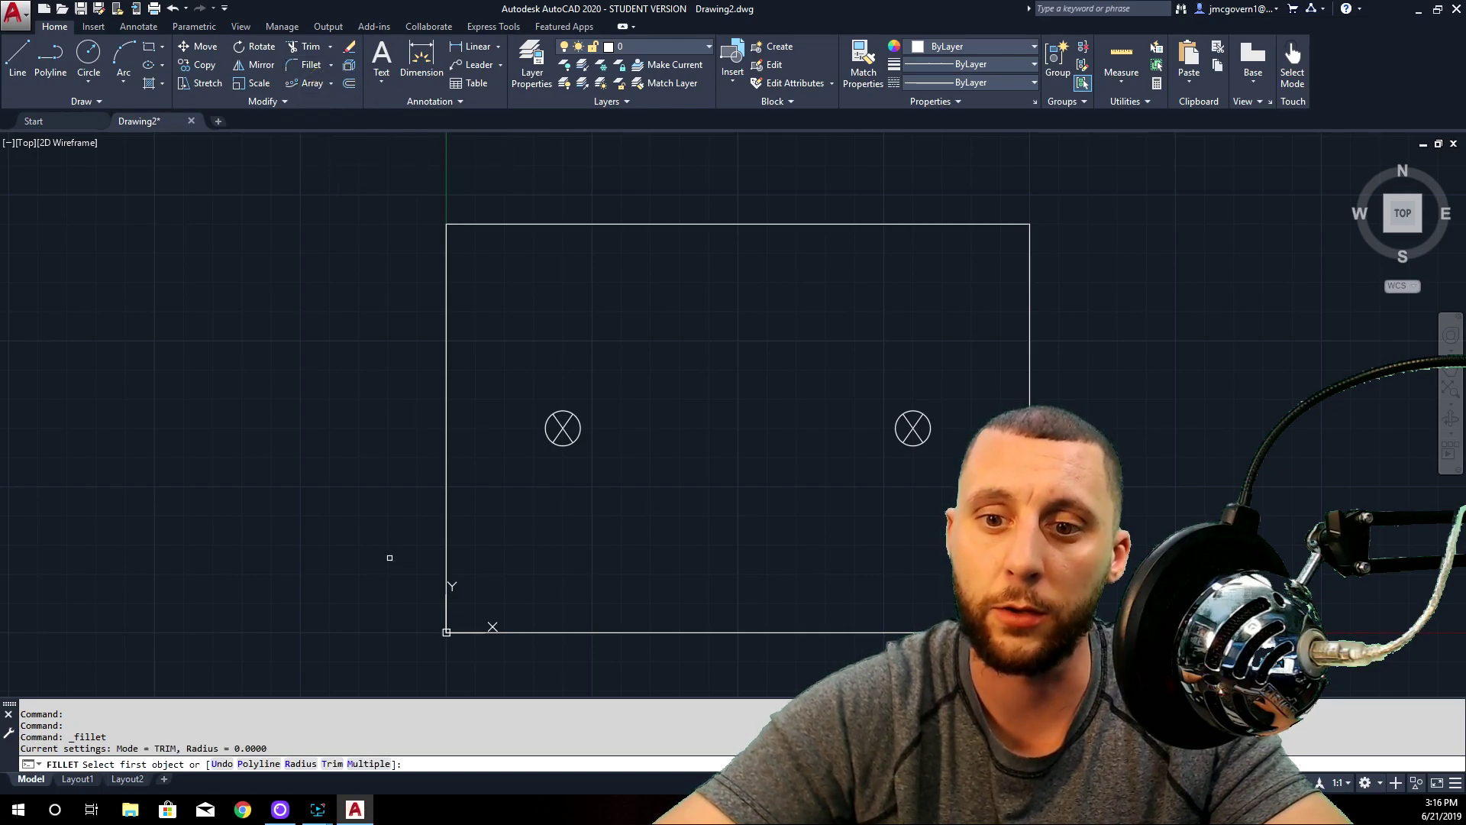
left_click(299, 764)
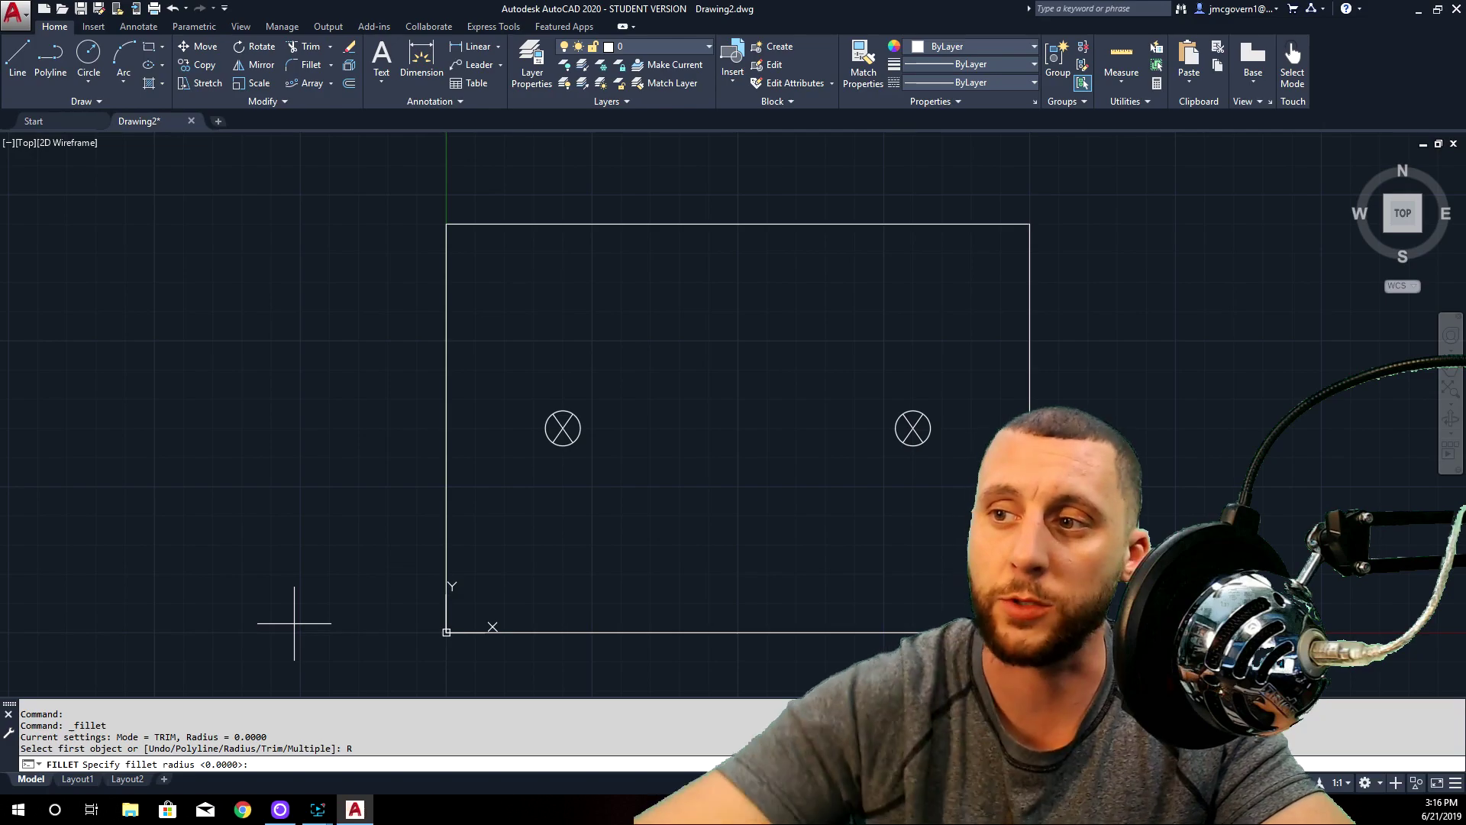
type("2")
key("Return")
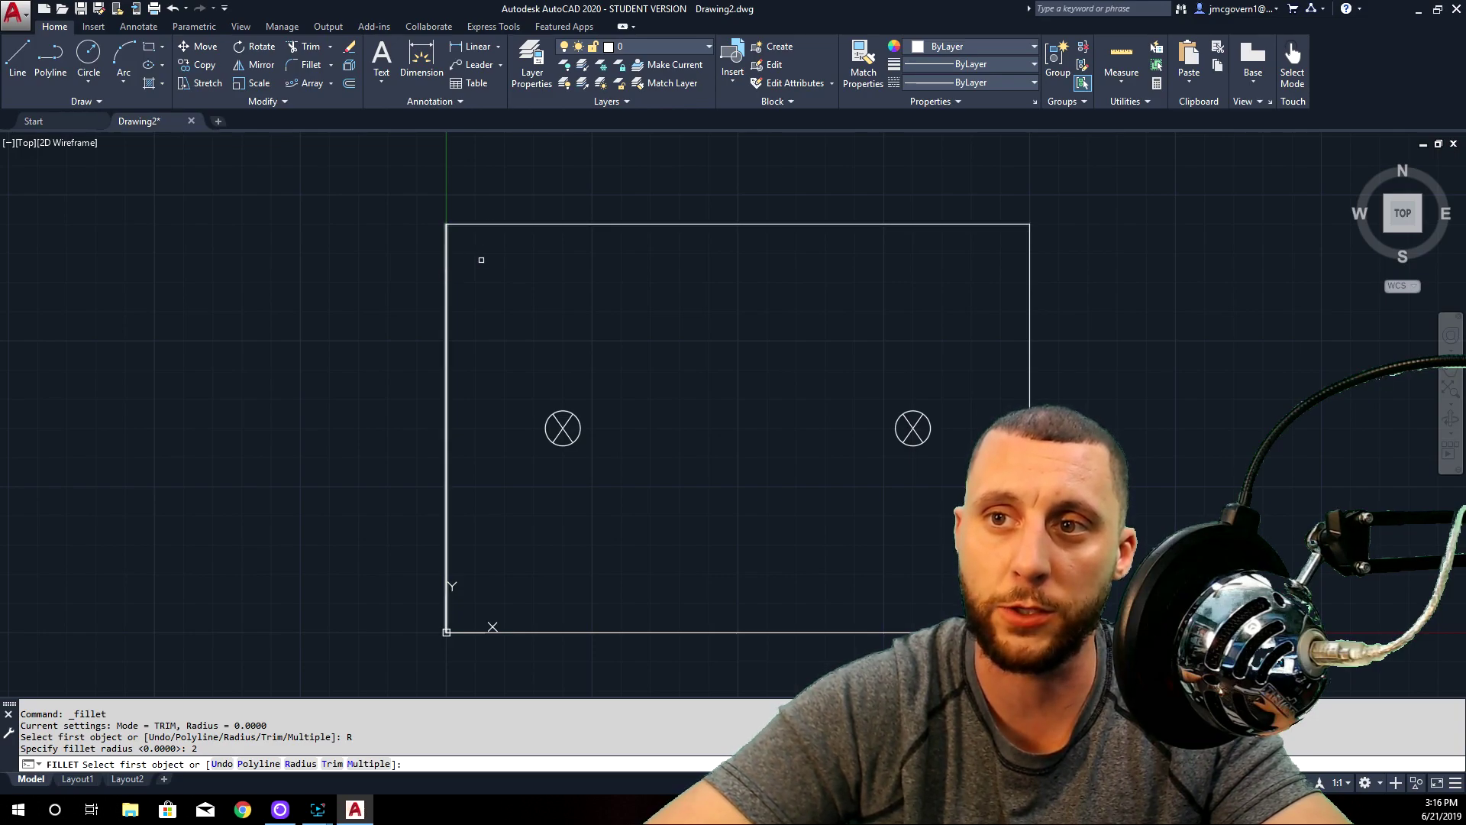
left_click(531, 224)
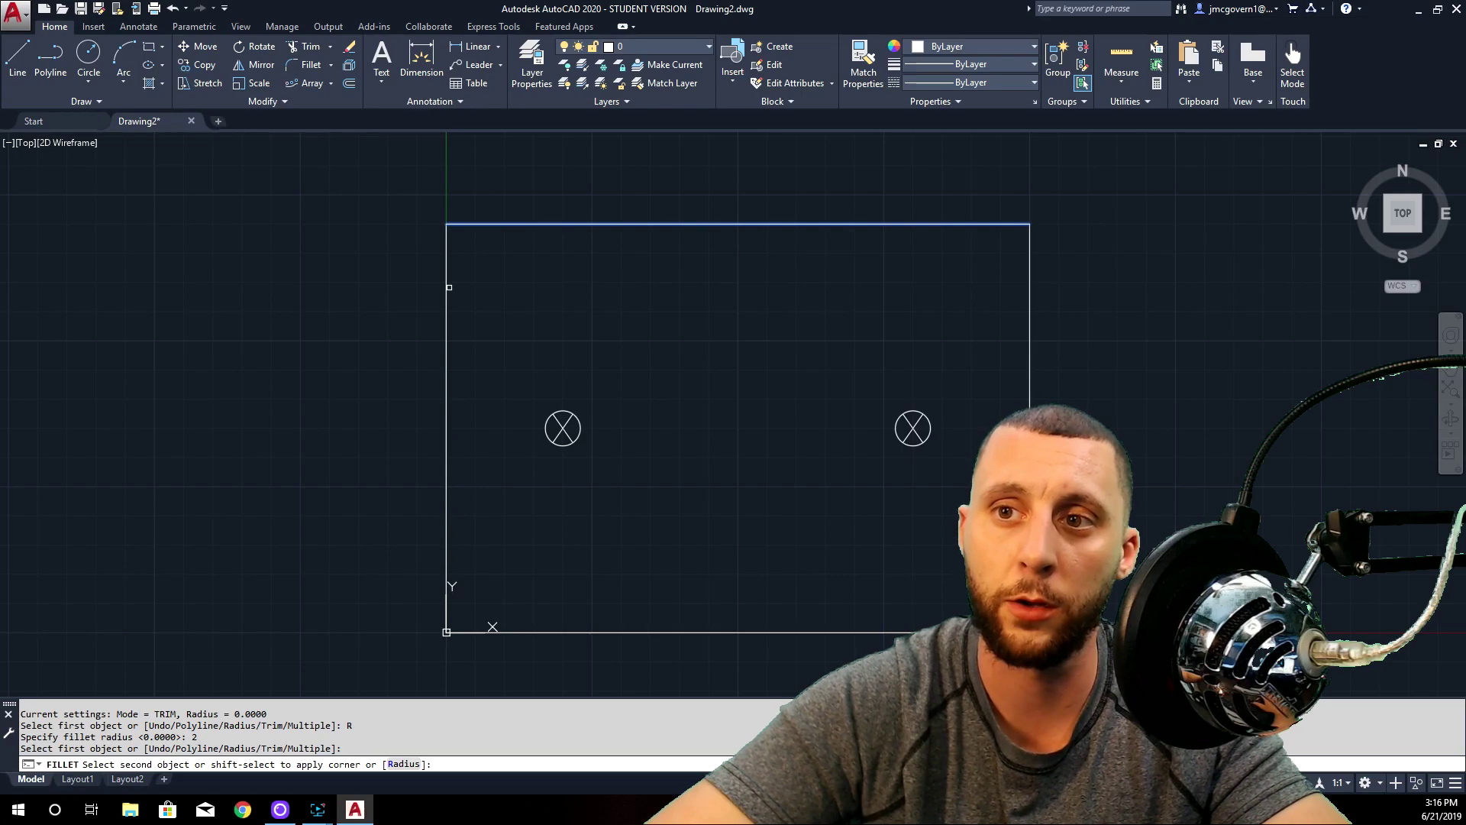
left_click(449, 287)
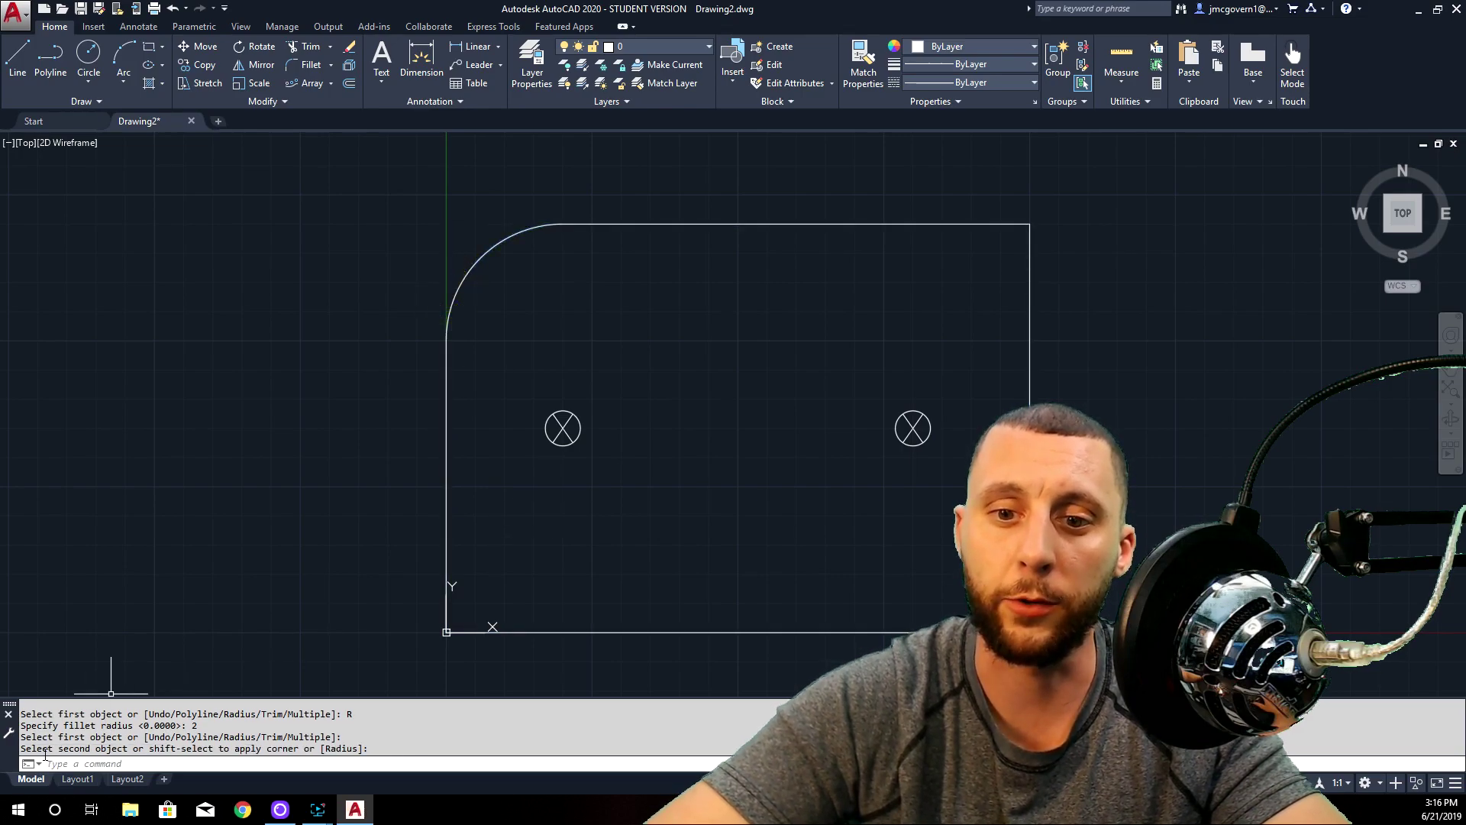
- Fillet the large rectangle's three remaining corners using the Multiple option, and undo these fillets
key("Return")
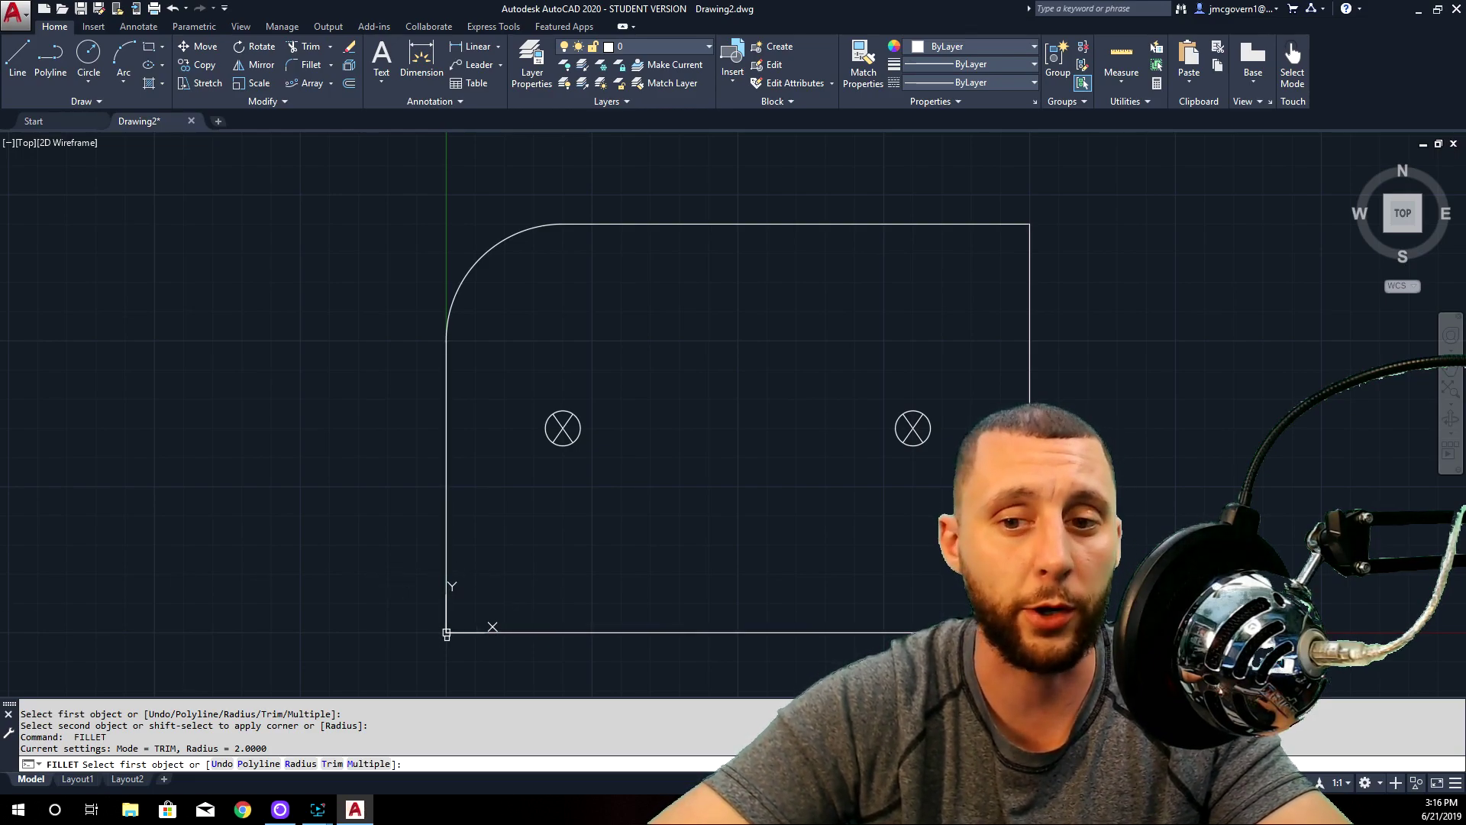
left_click(369, 764)
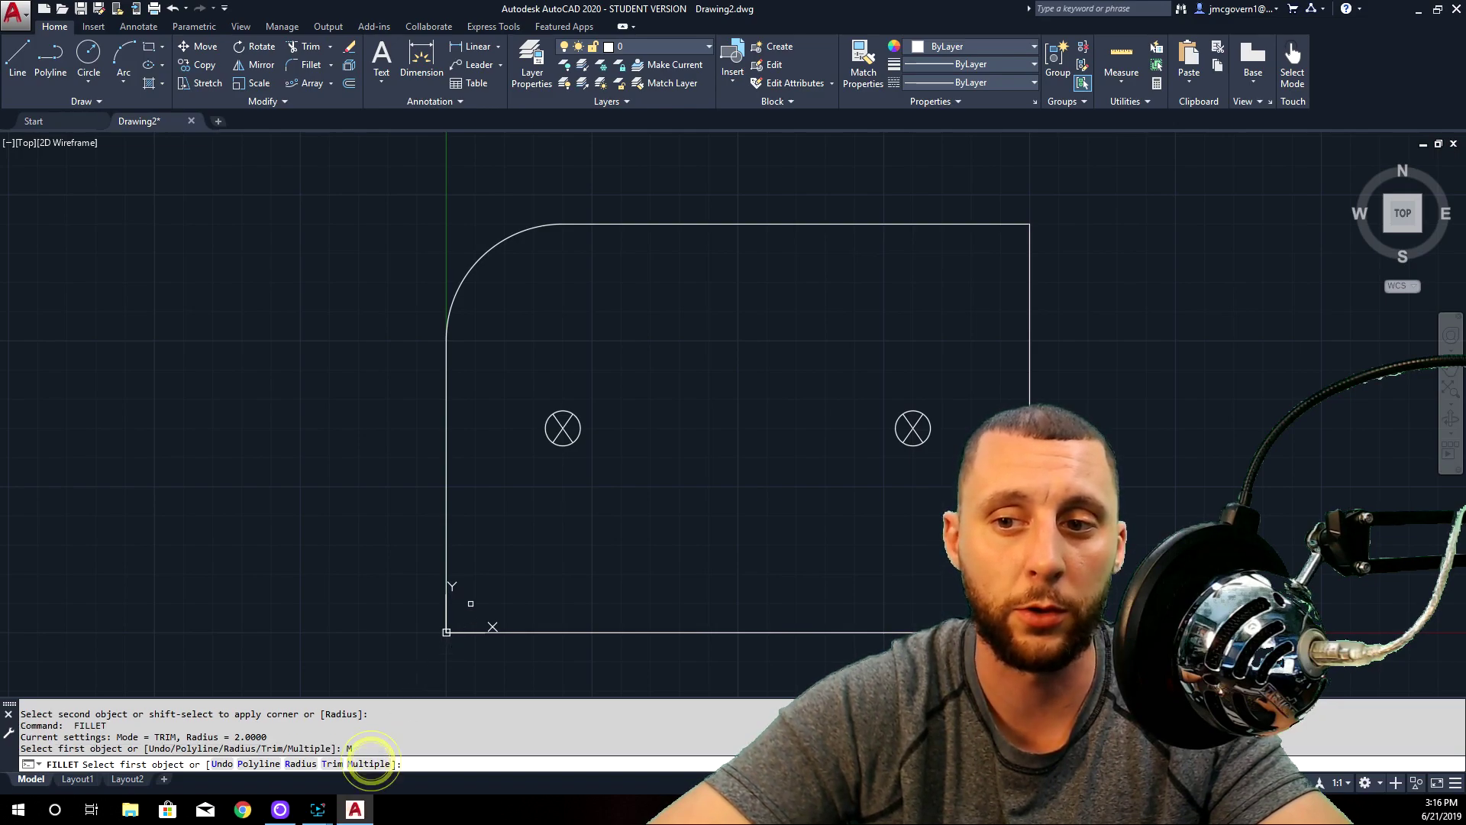
left_click(447, 571)
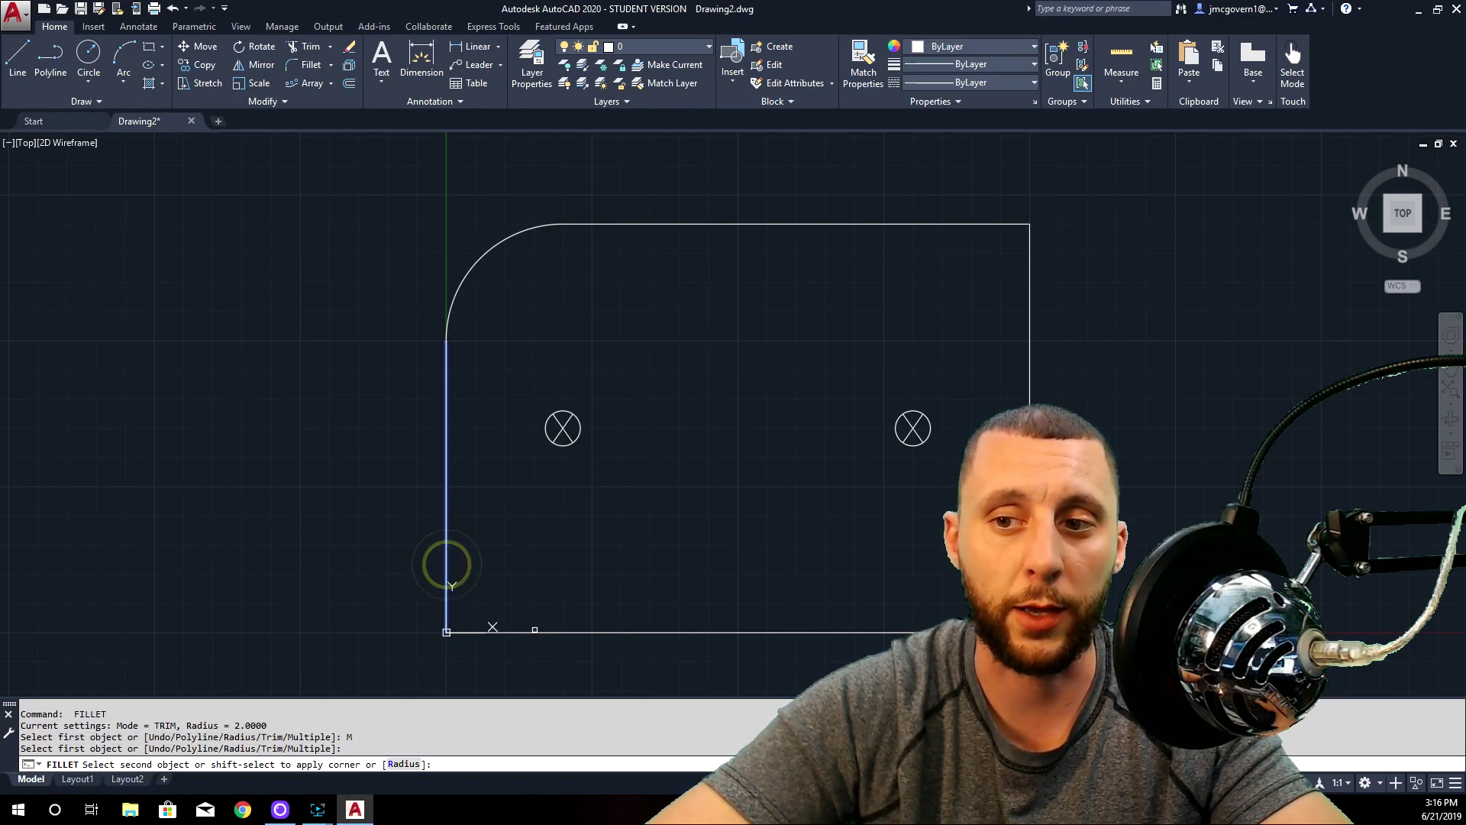
left_click(535, 633)
left_click(881, 633)
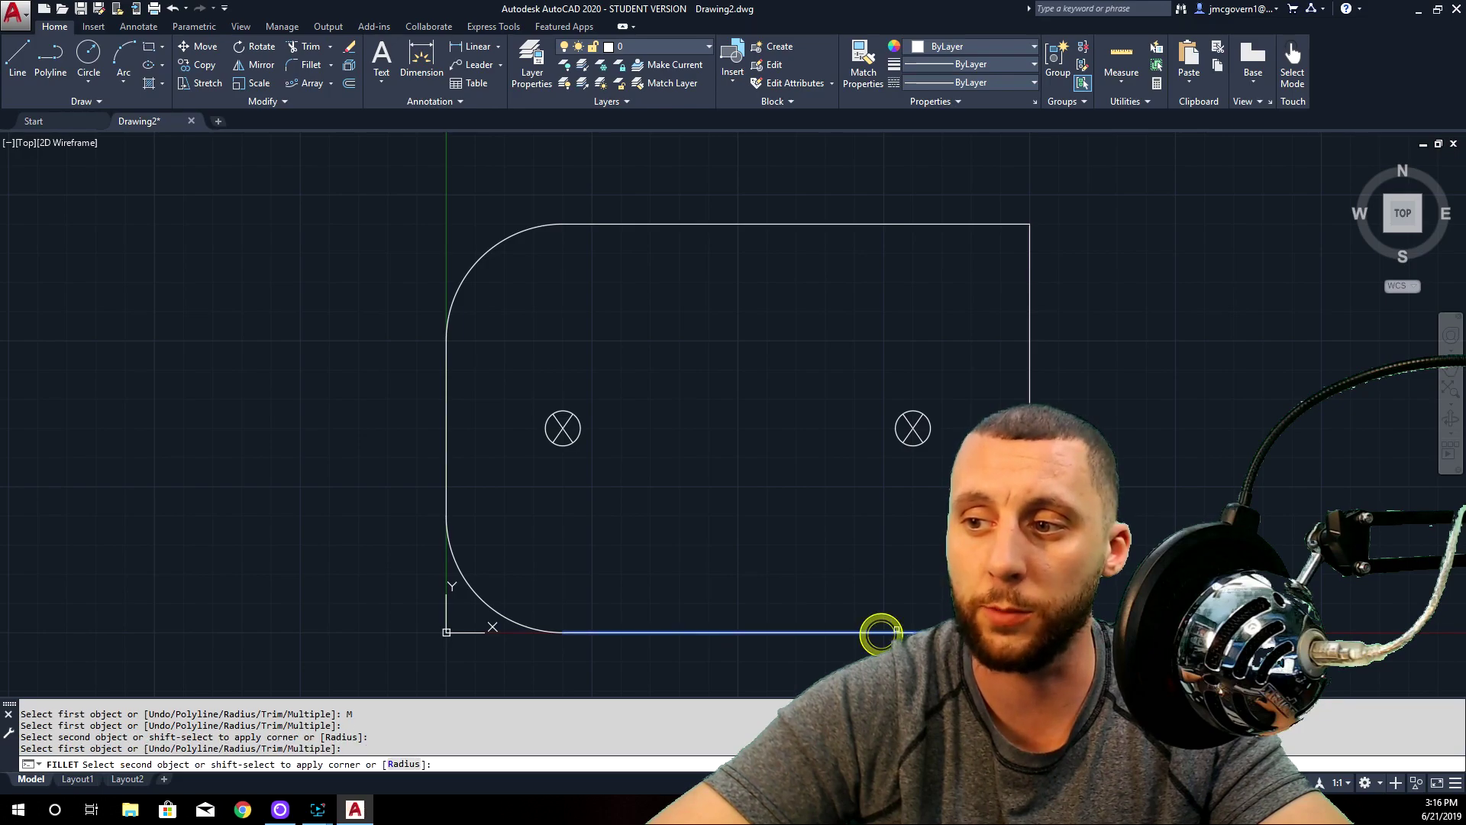
left_click(1029, 359)
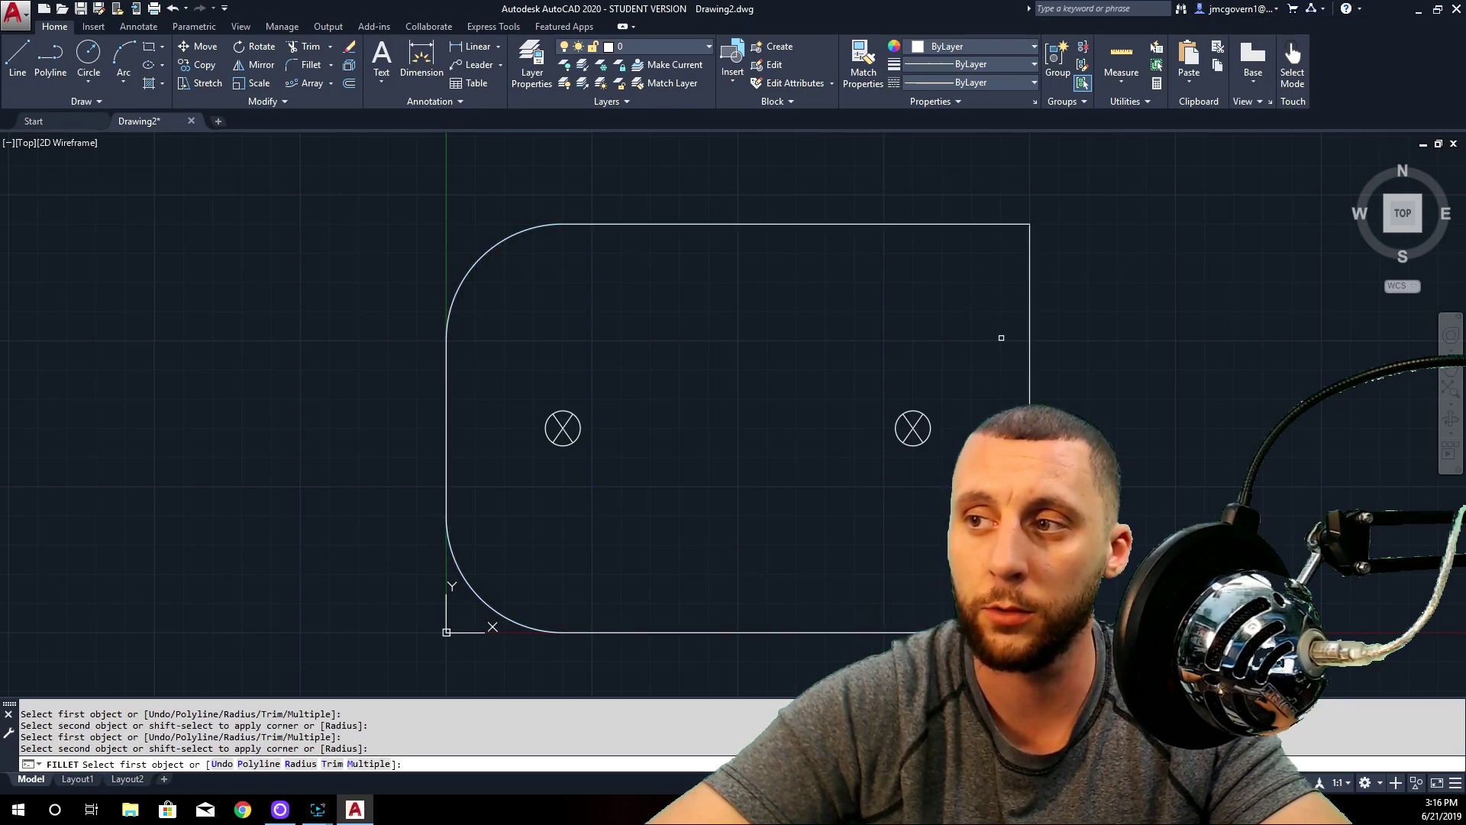
left_click(1028, 309)
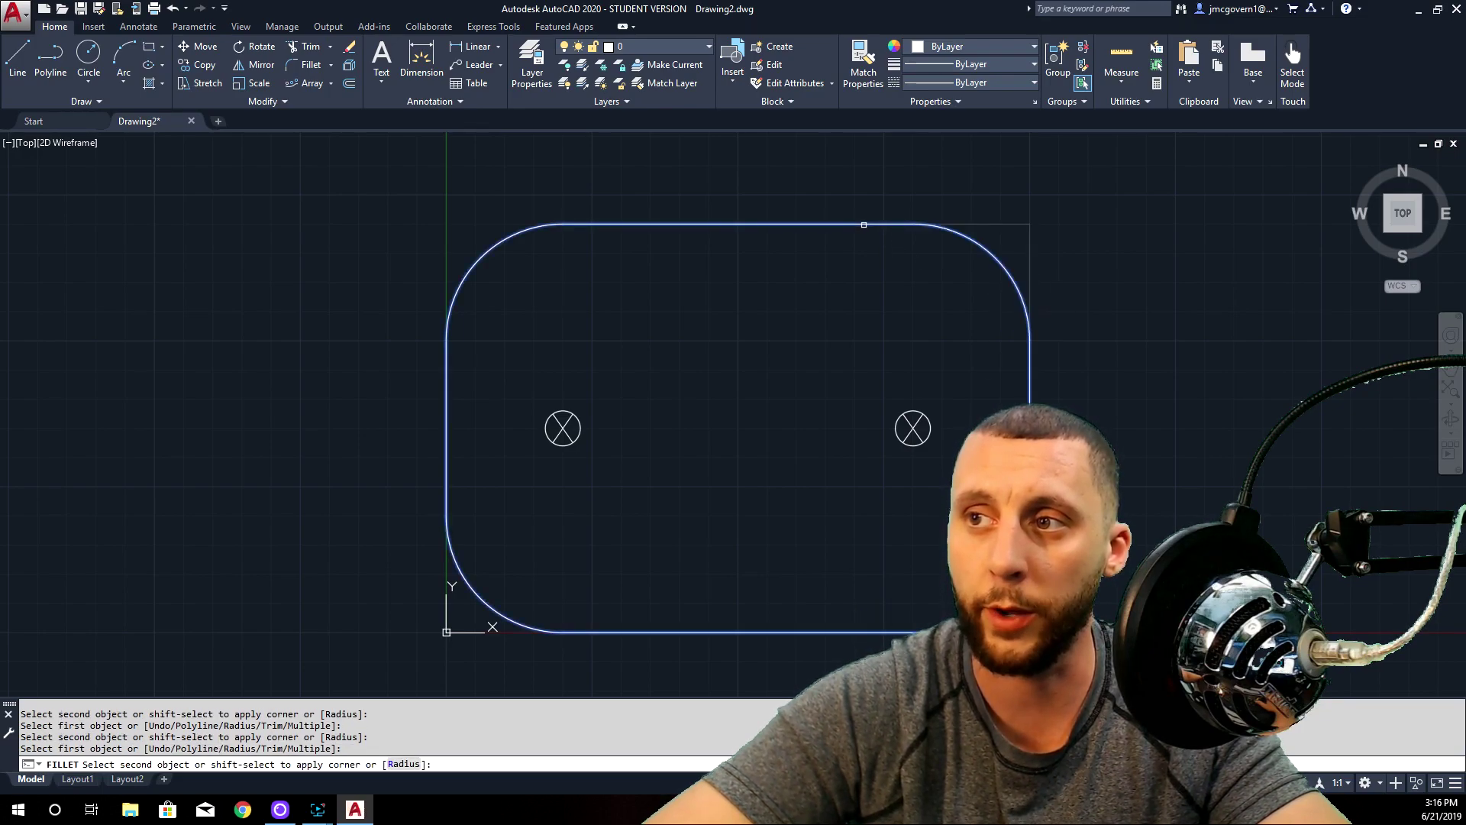
left_click(864, 224)
key("Escape")
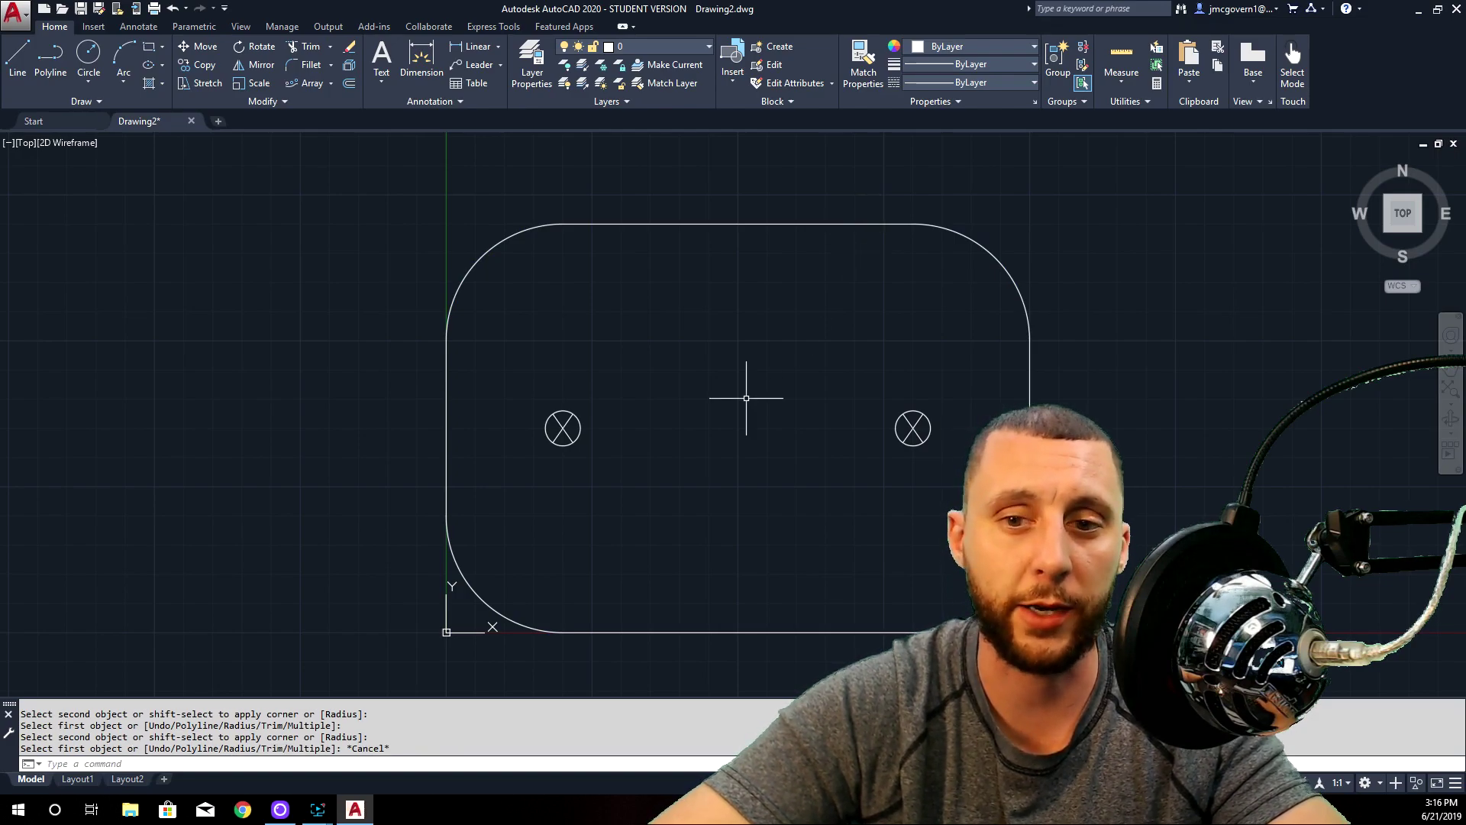
key("ctrl+z")
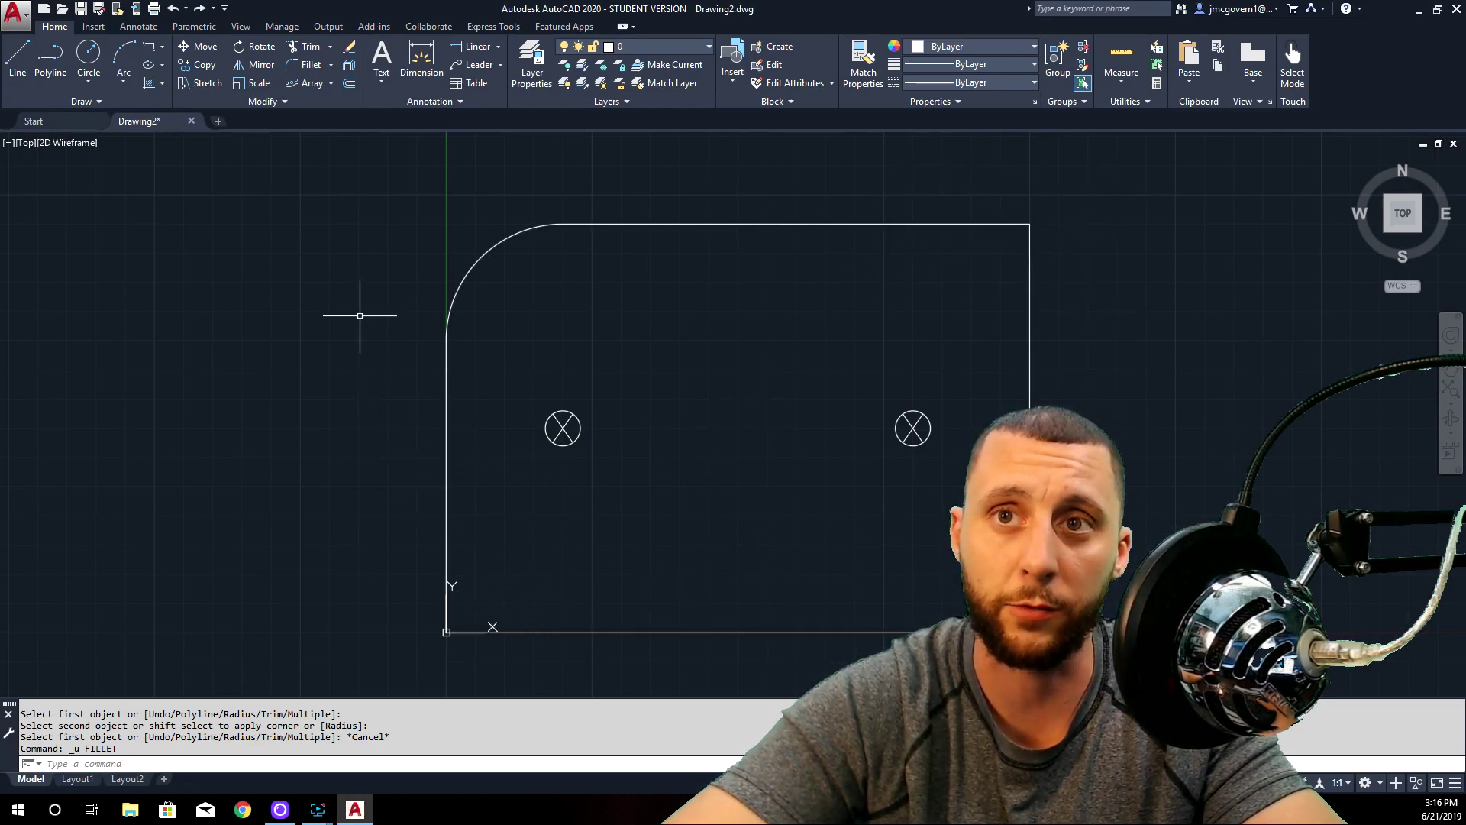
- Fillet the lower-left corner of the large rectangle with a radius of 1
left_click(310, 67)
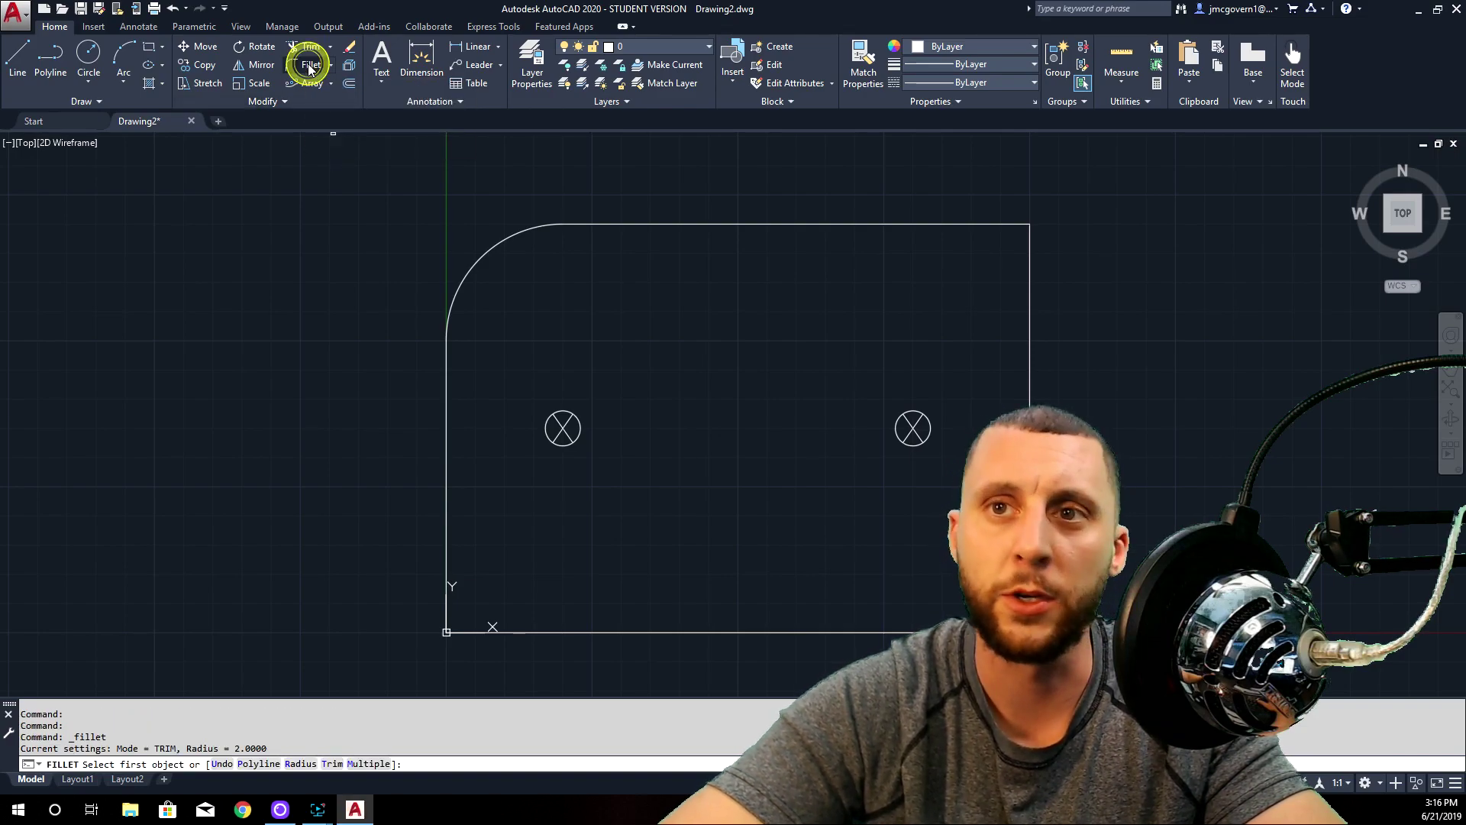
left_click(300, 764)
type("1")
key("Return")
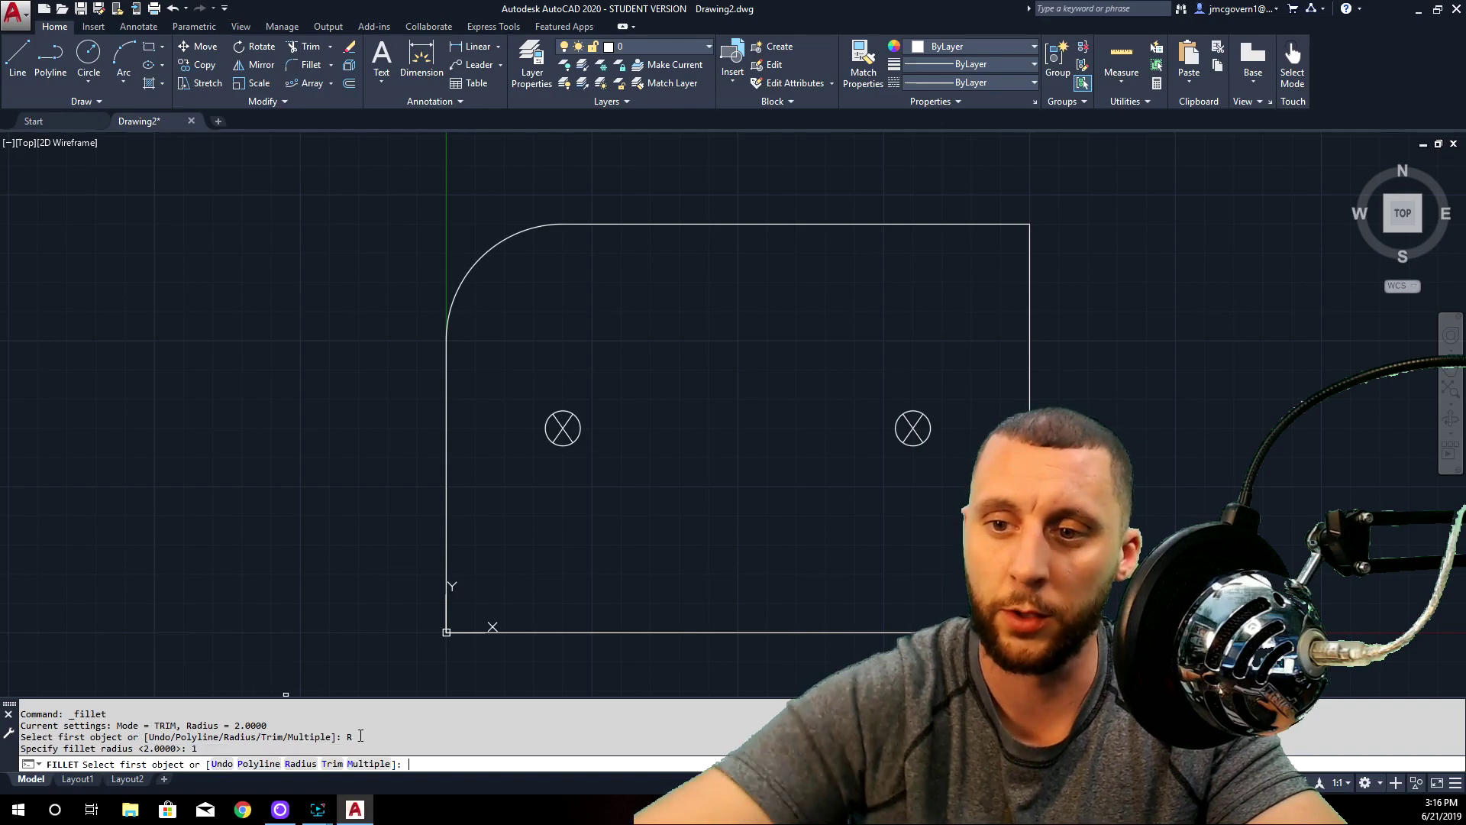
left_click(446, 526)
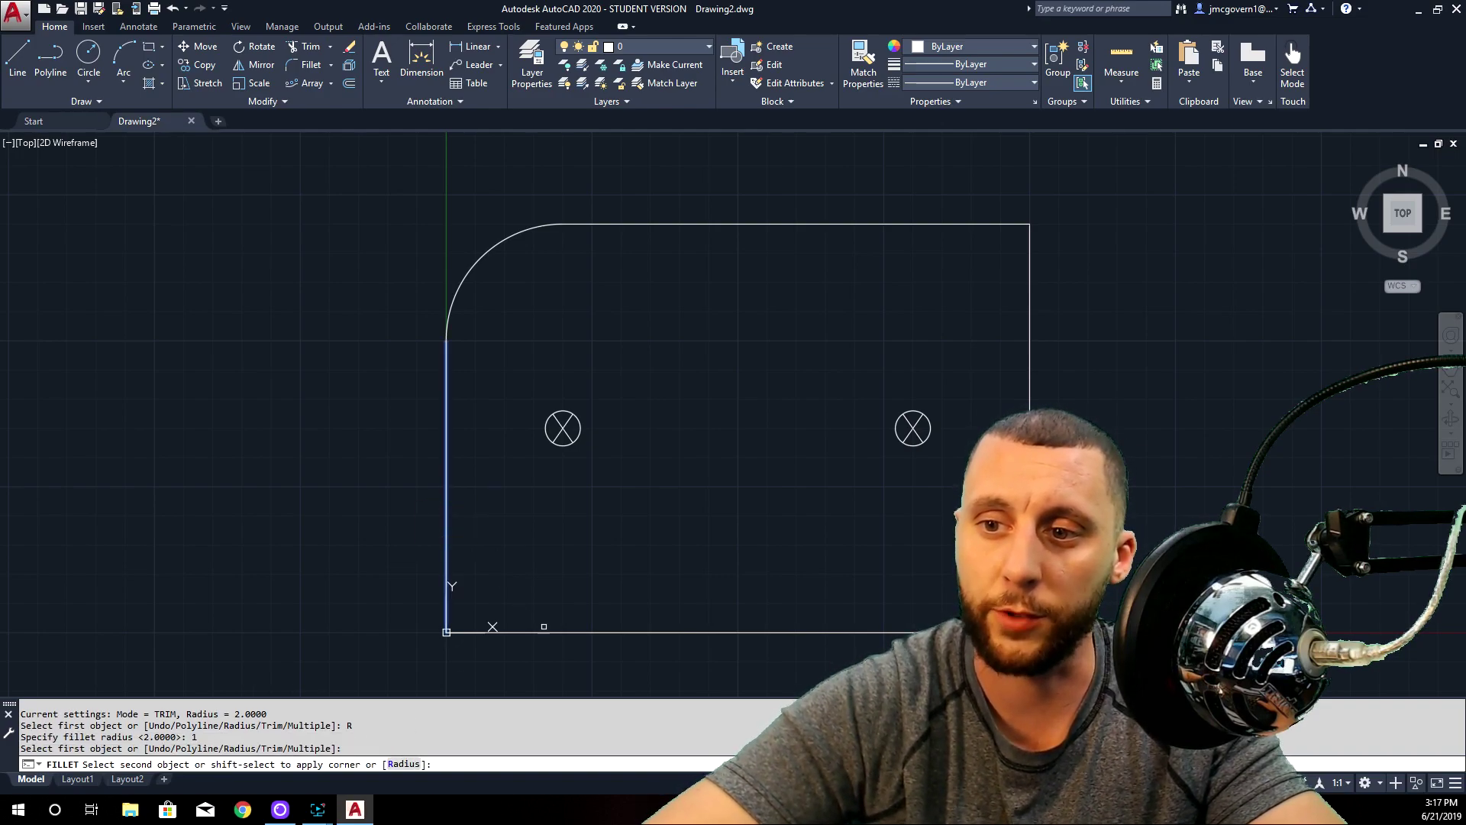
left_click(542, 631)
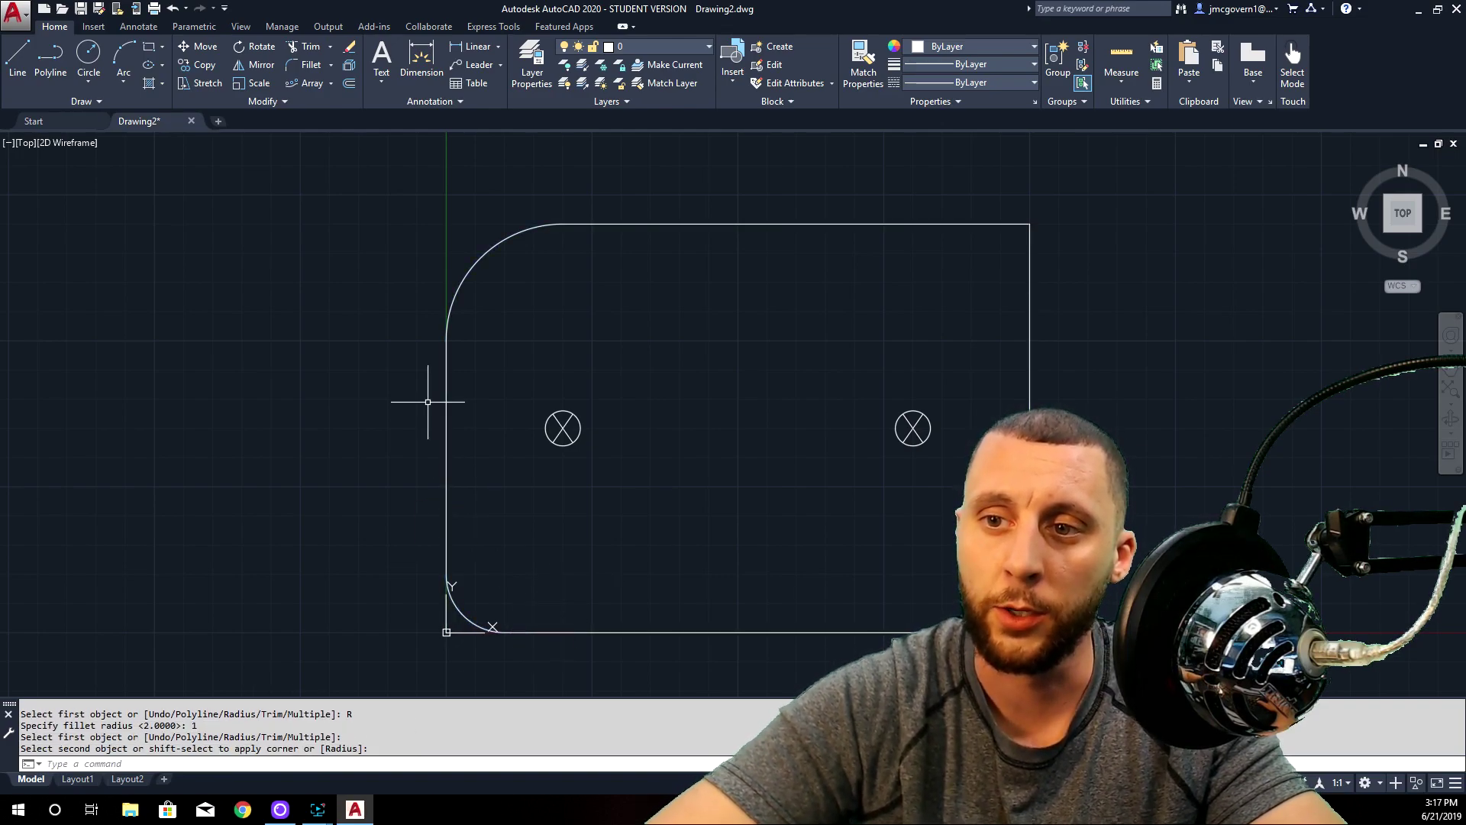
left_click(331, 64)
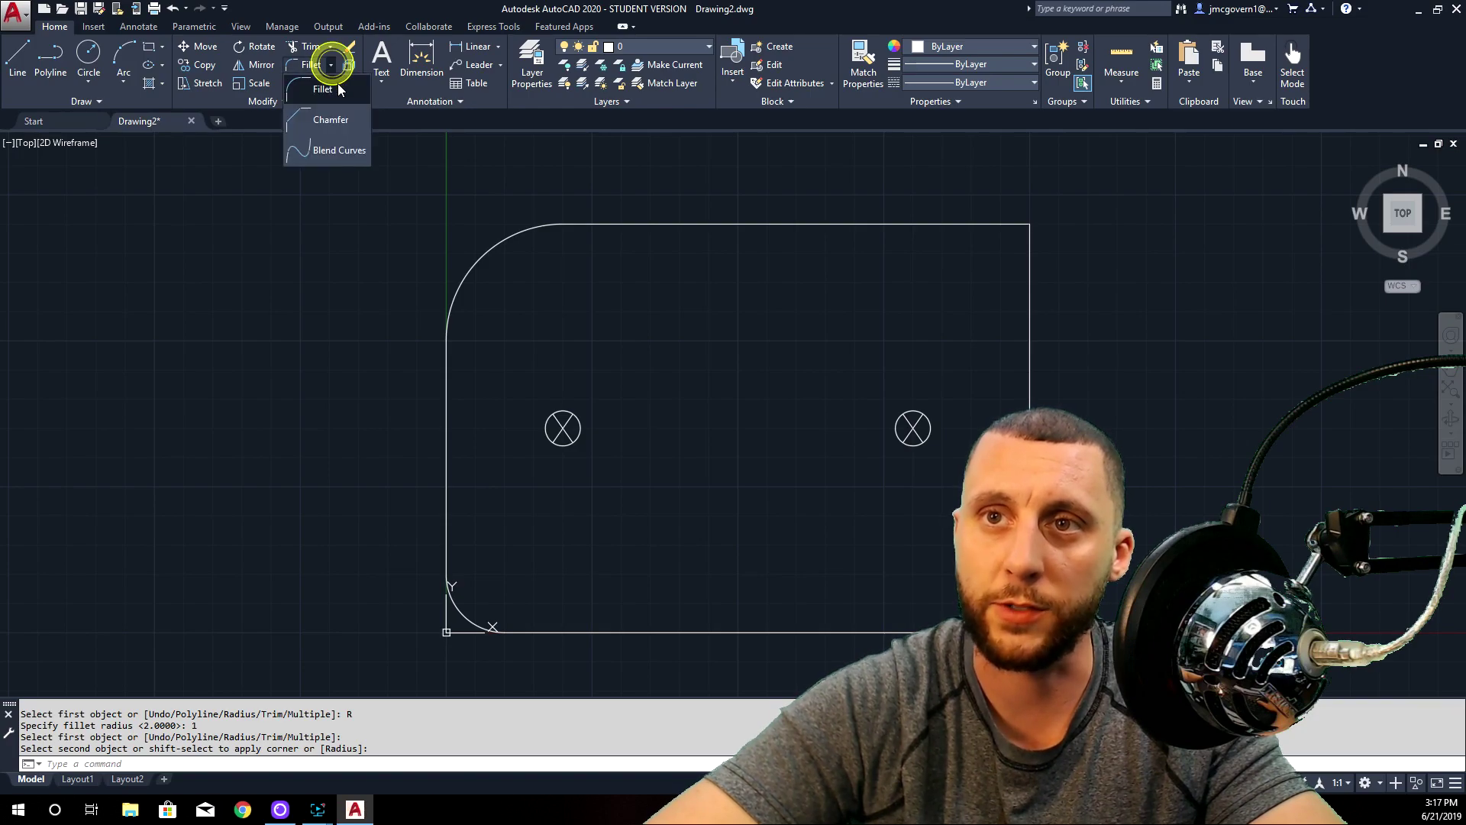
left_click(344, 123)
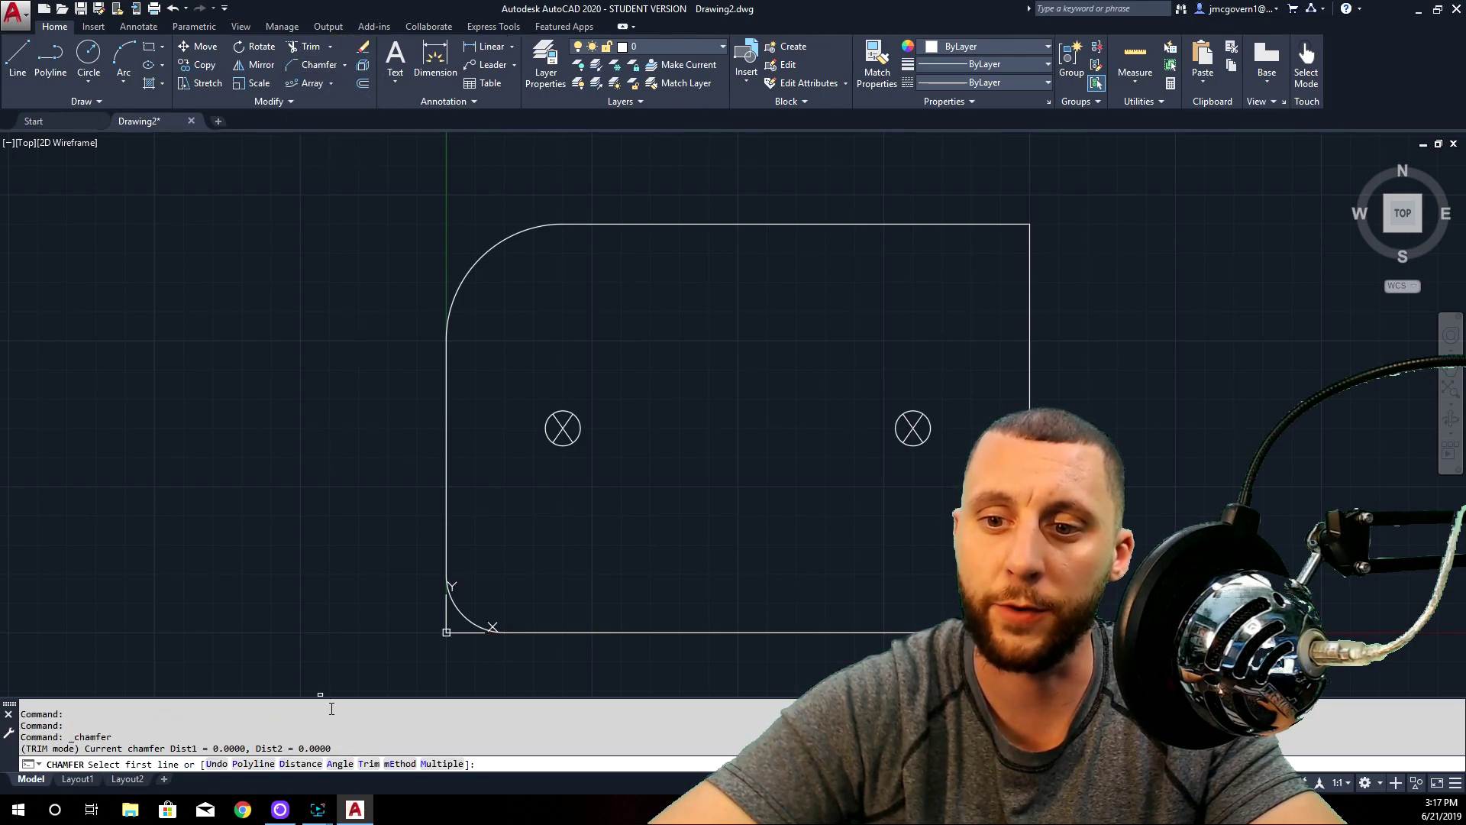
left_click(300, 764)
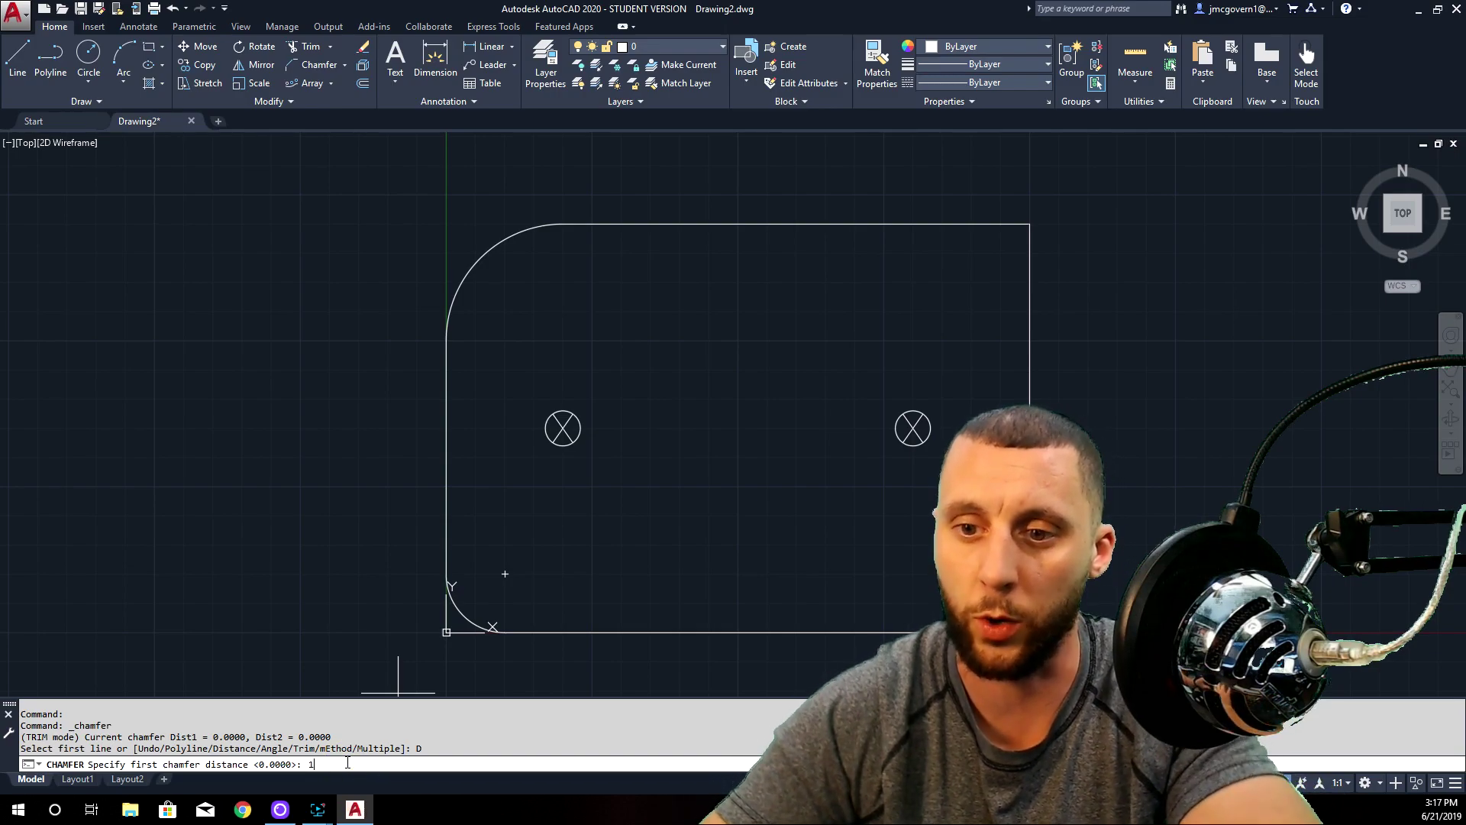
key("Return")
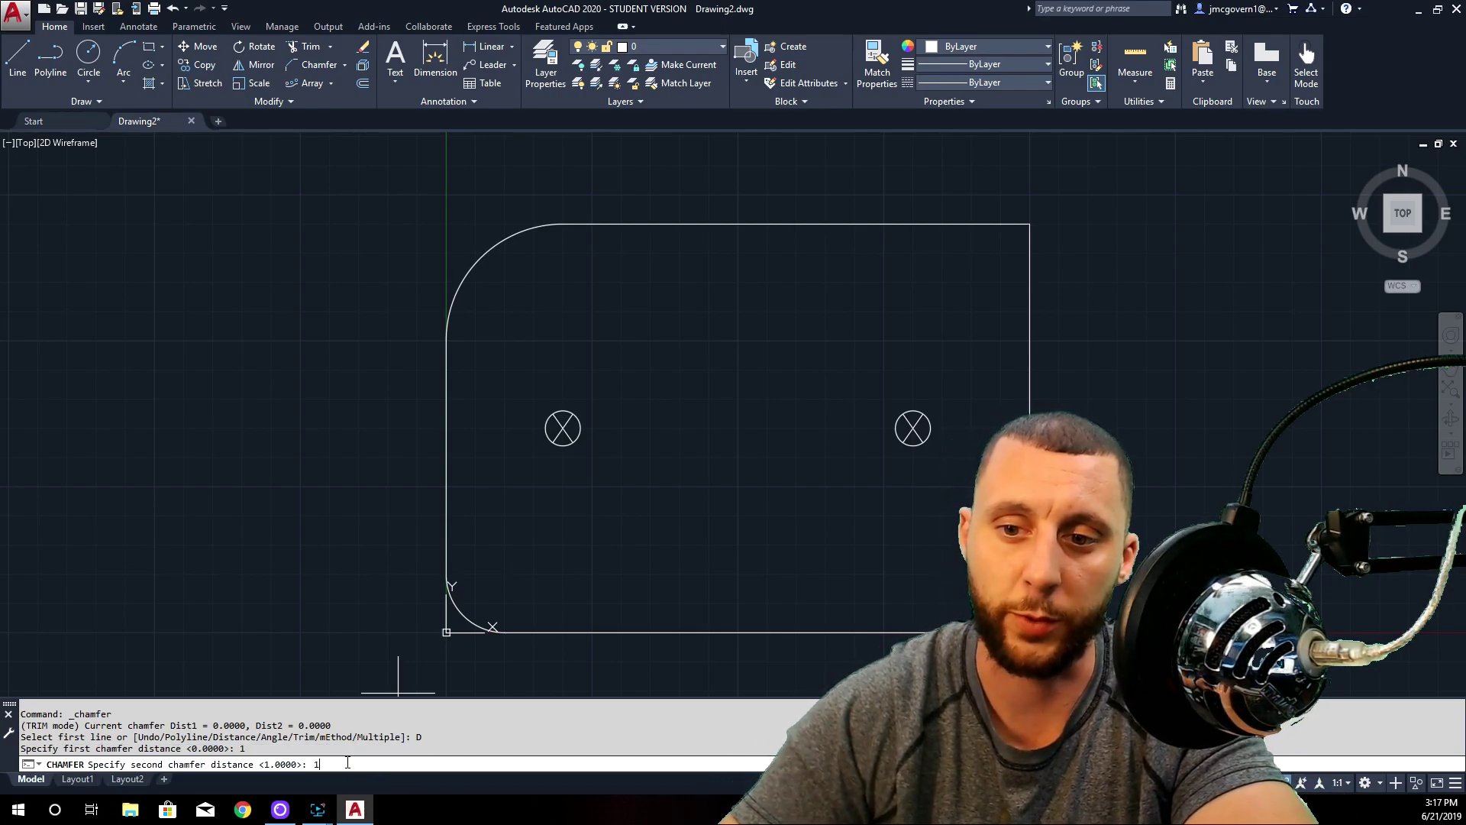
type("1")
key("Return")
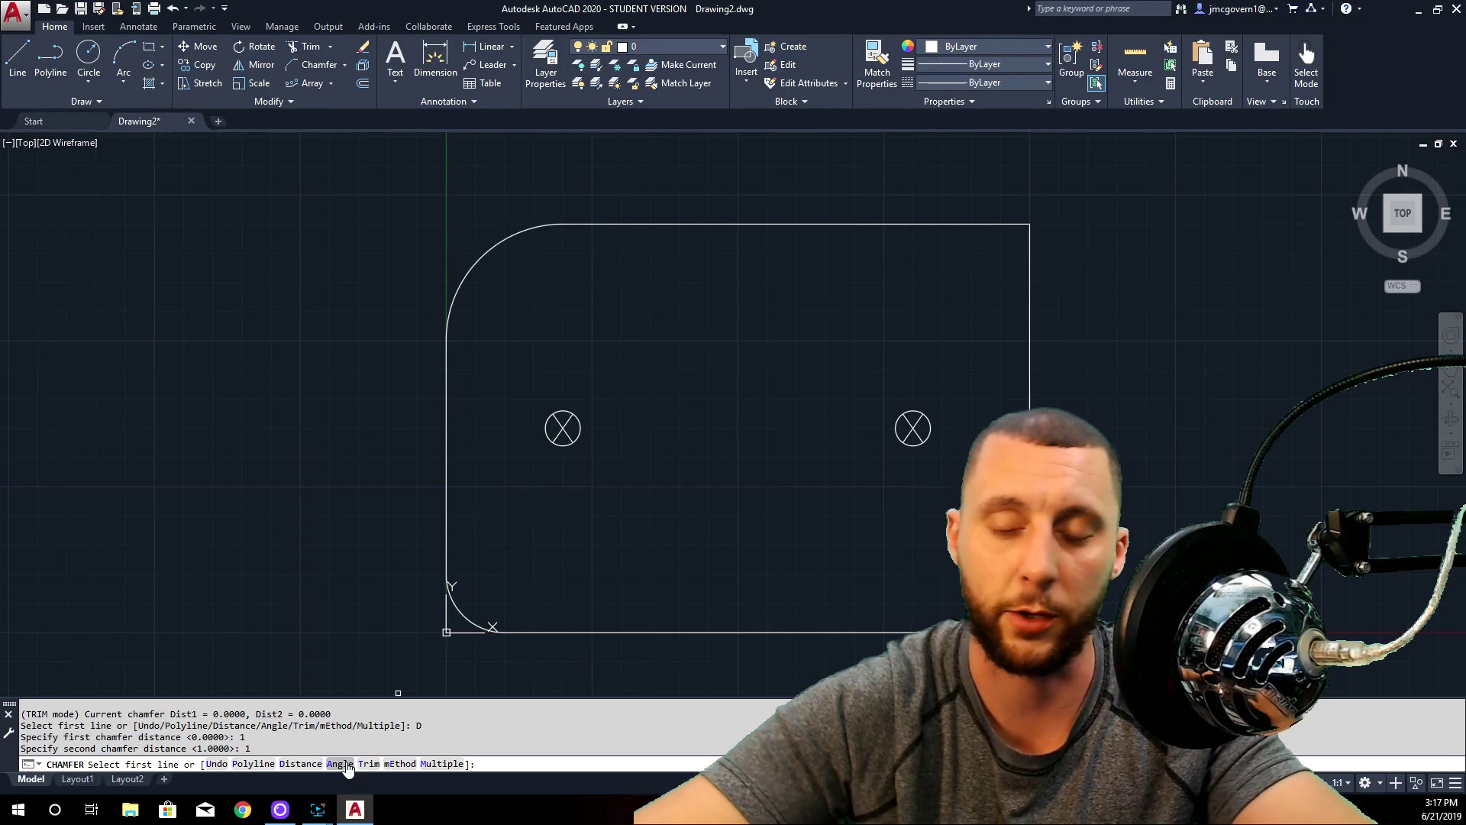
key("Escape")
key("Escape")
- Inspect the length type and precision in the Drawing Units settings, and close them
type("UNITS")
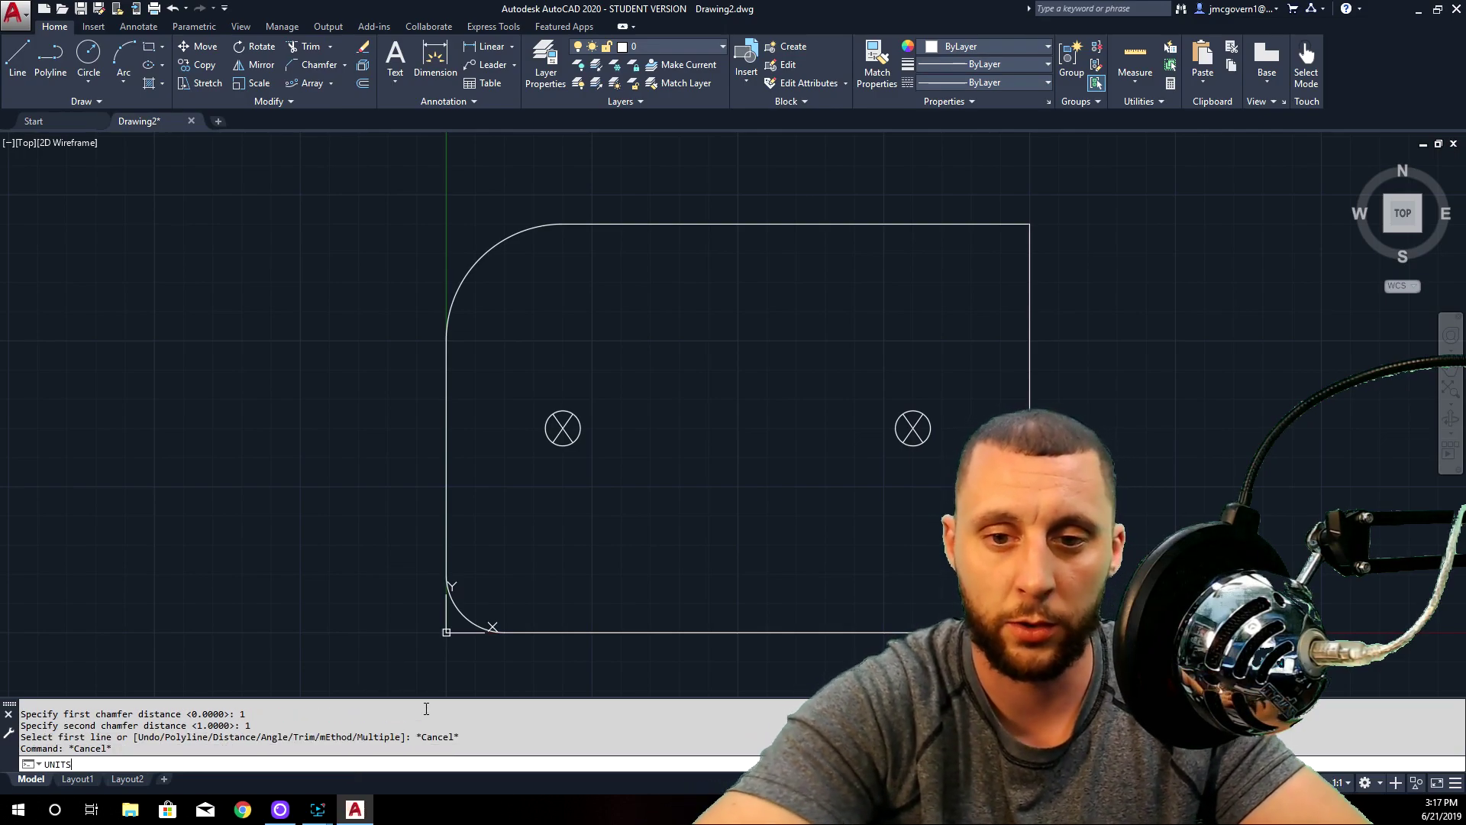
key("Return")
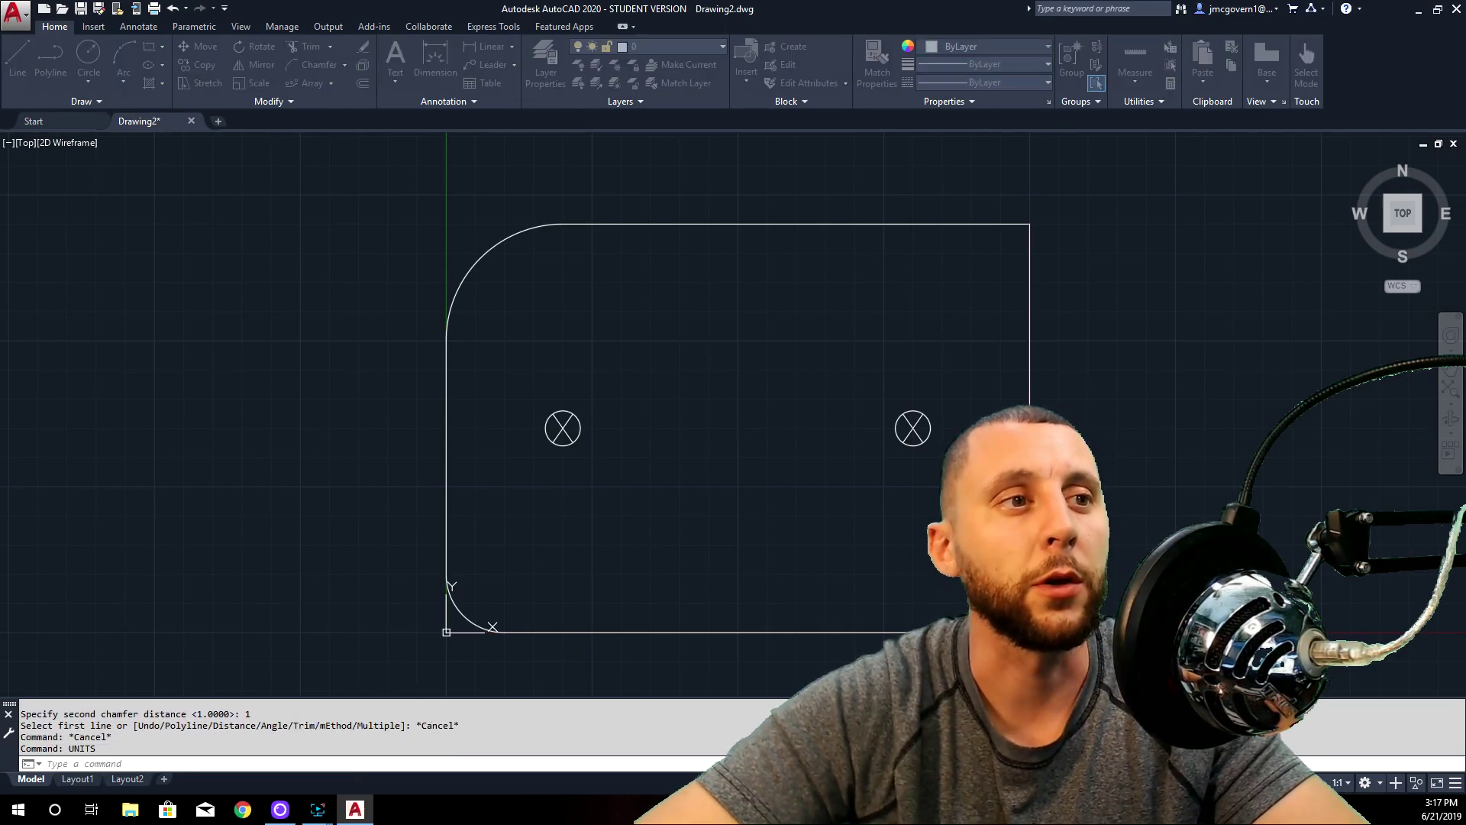
left_click_drag(249, 249, 344, 261)
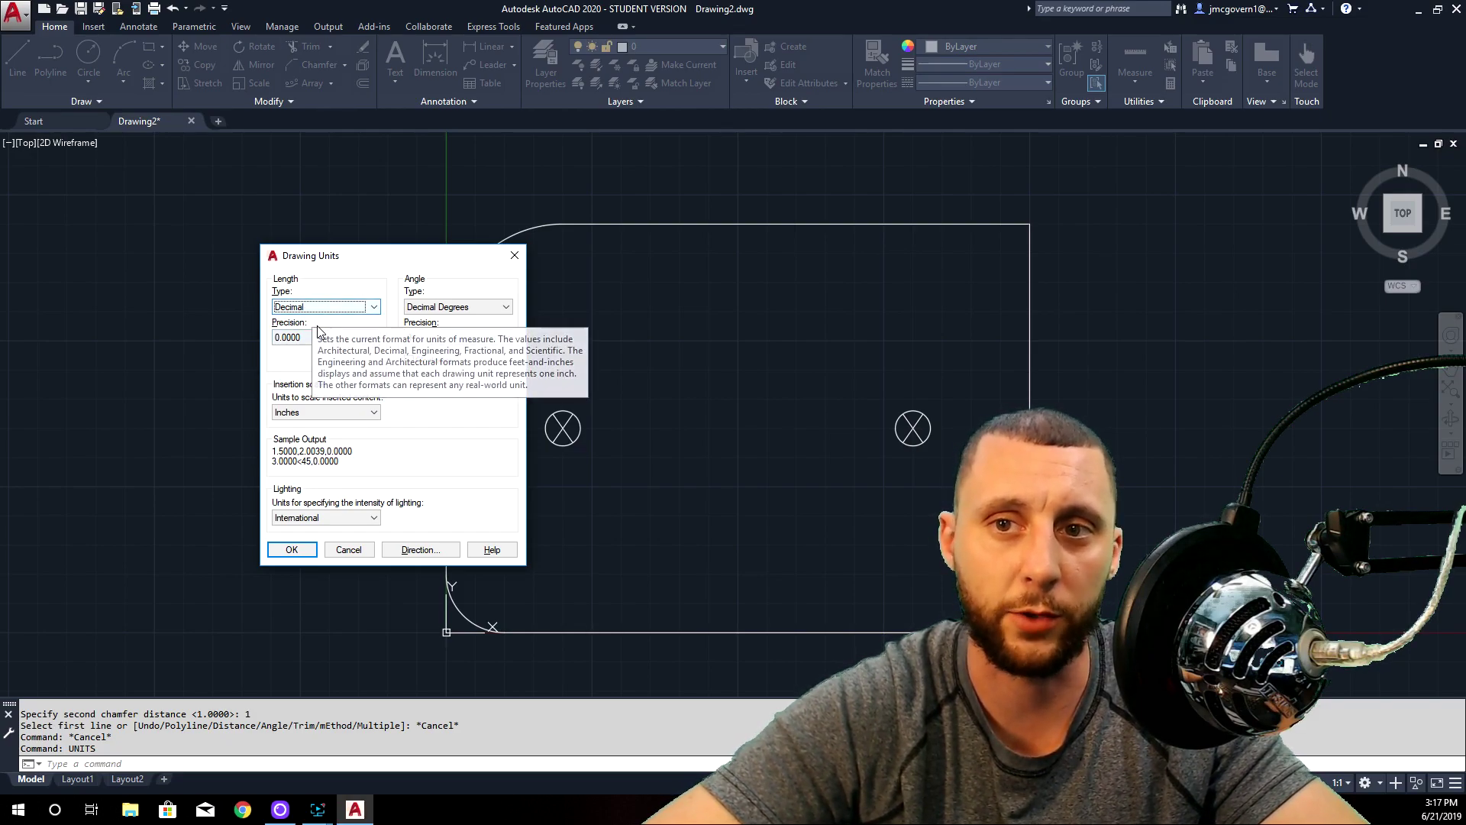
left_click(514, 257)
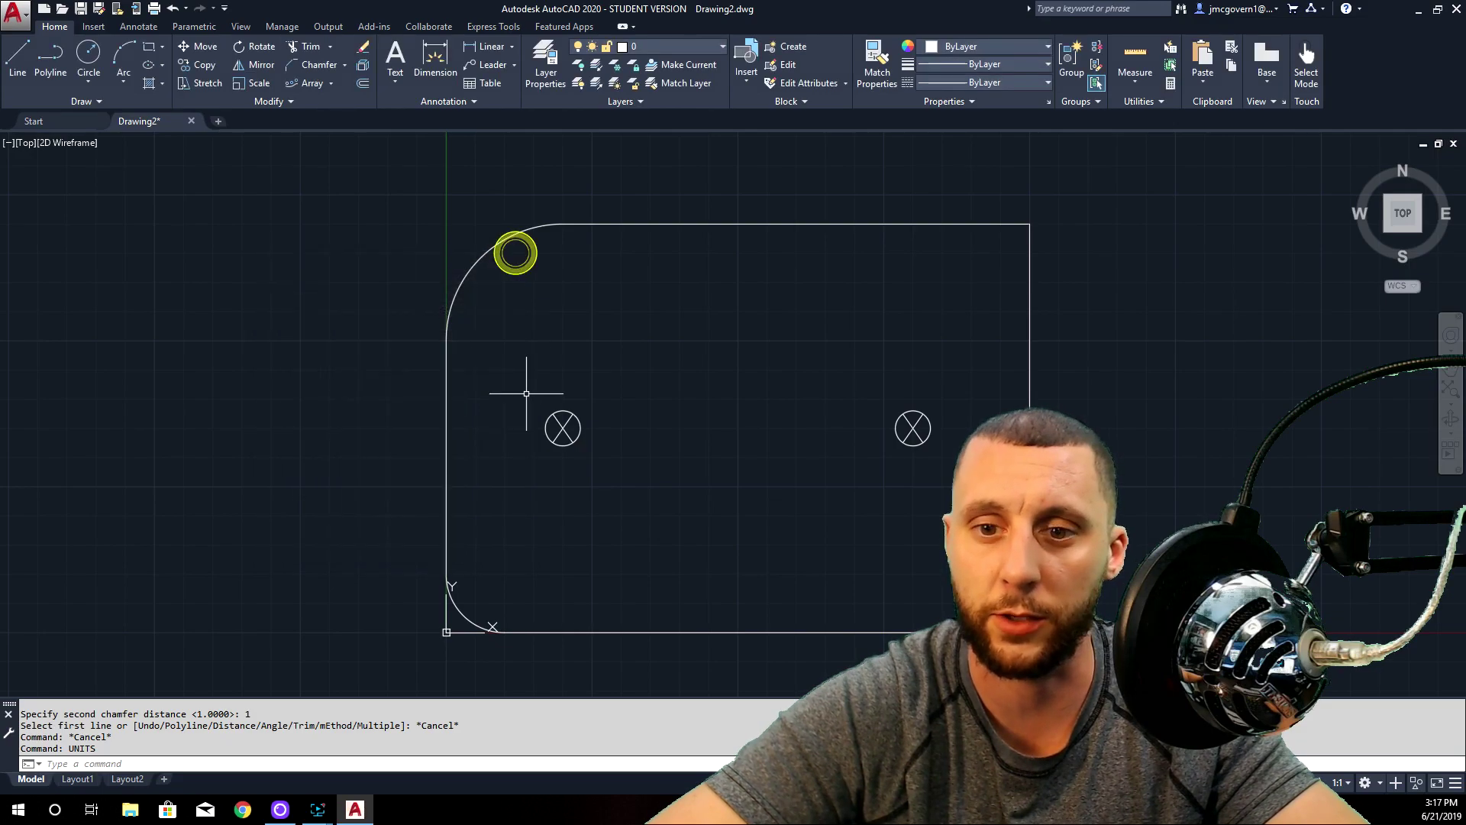
- Draw three connected lines outside the rectangle's left side: 1 unit up, 1/2 unit left and .5 unit down
left_click(17, 52)
left_click(271, 466)
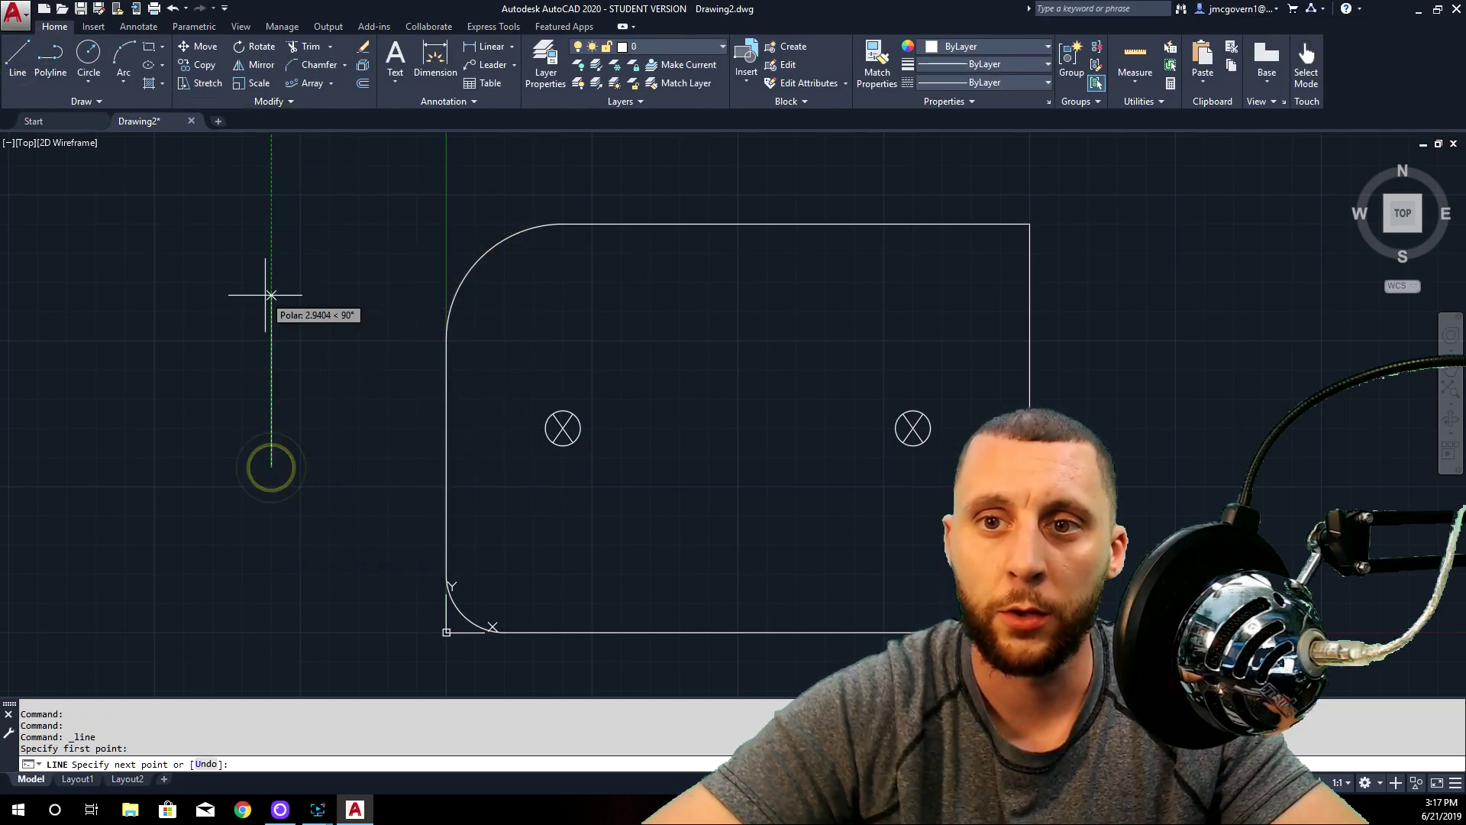
type("1")
key("Return")
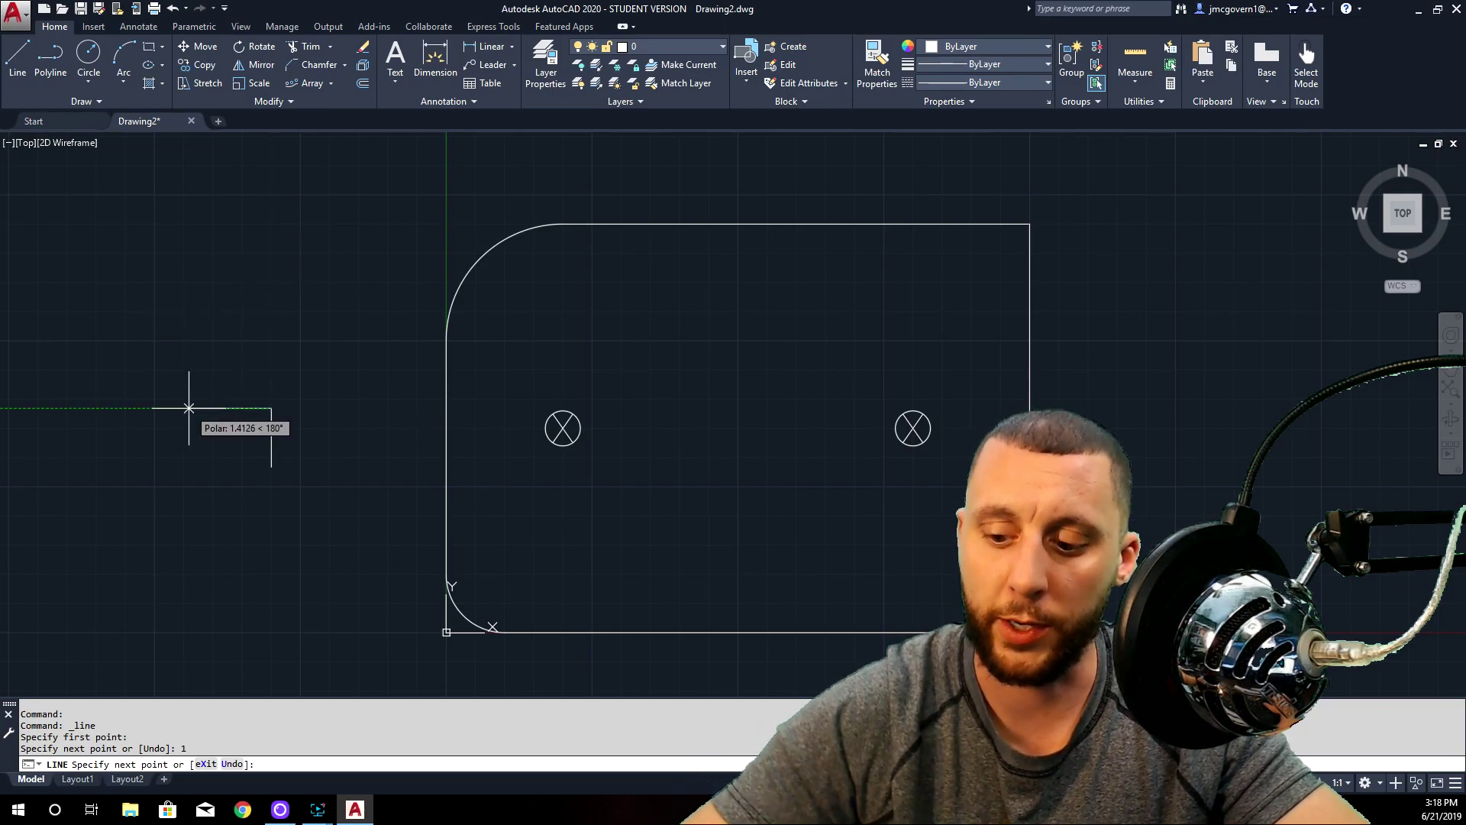
type("1/2")
key("Return")
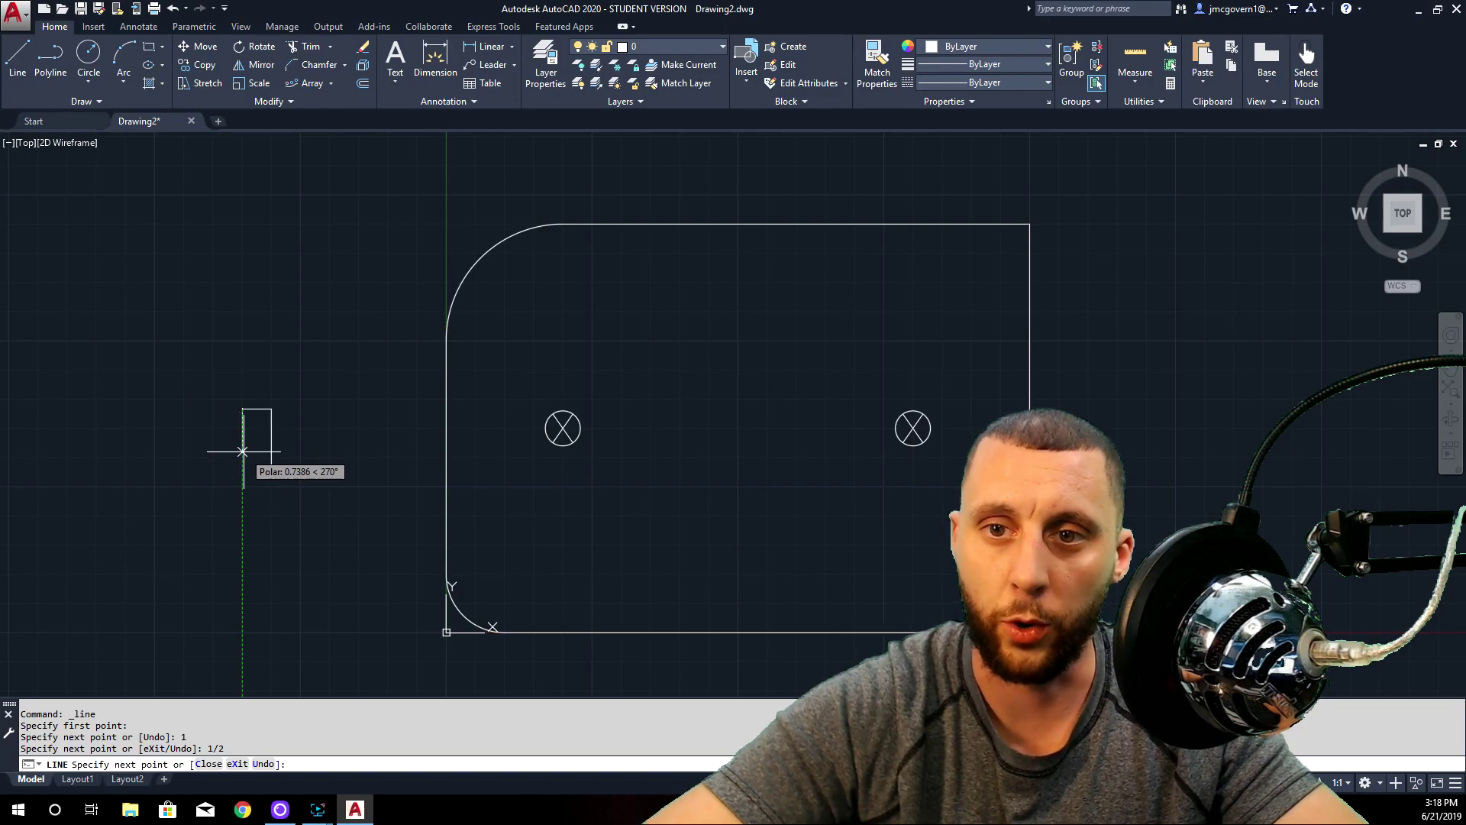
type(".5")
key("Return")
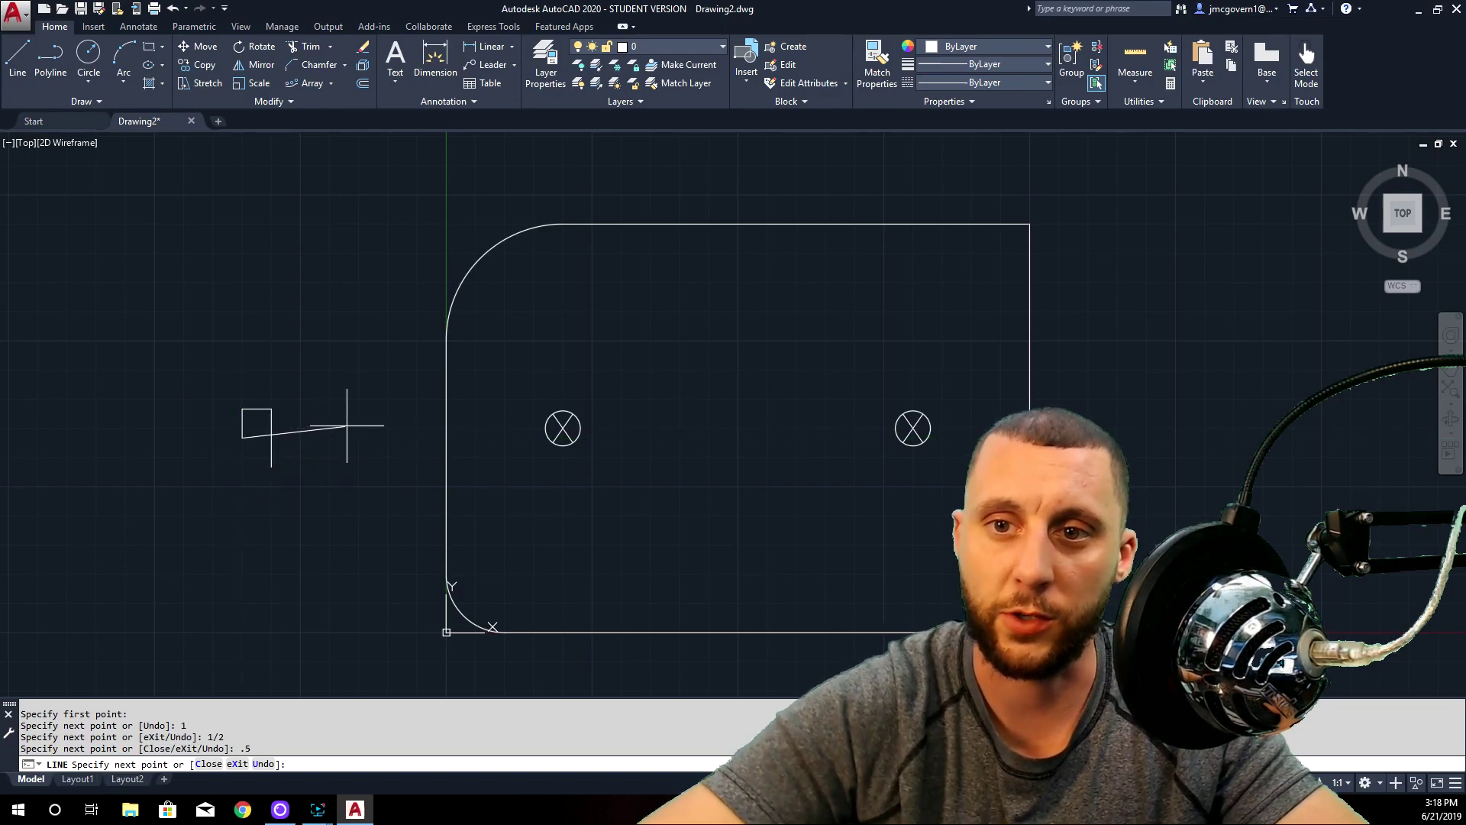
key("Escape")
- Draw two connected lines beside the first test lines: 1-1/2 units up and 1.5 units to the right
left_click(18, 57)
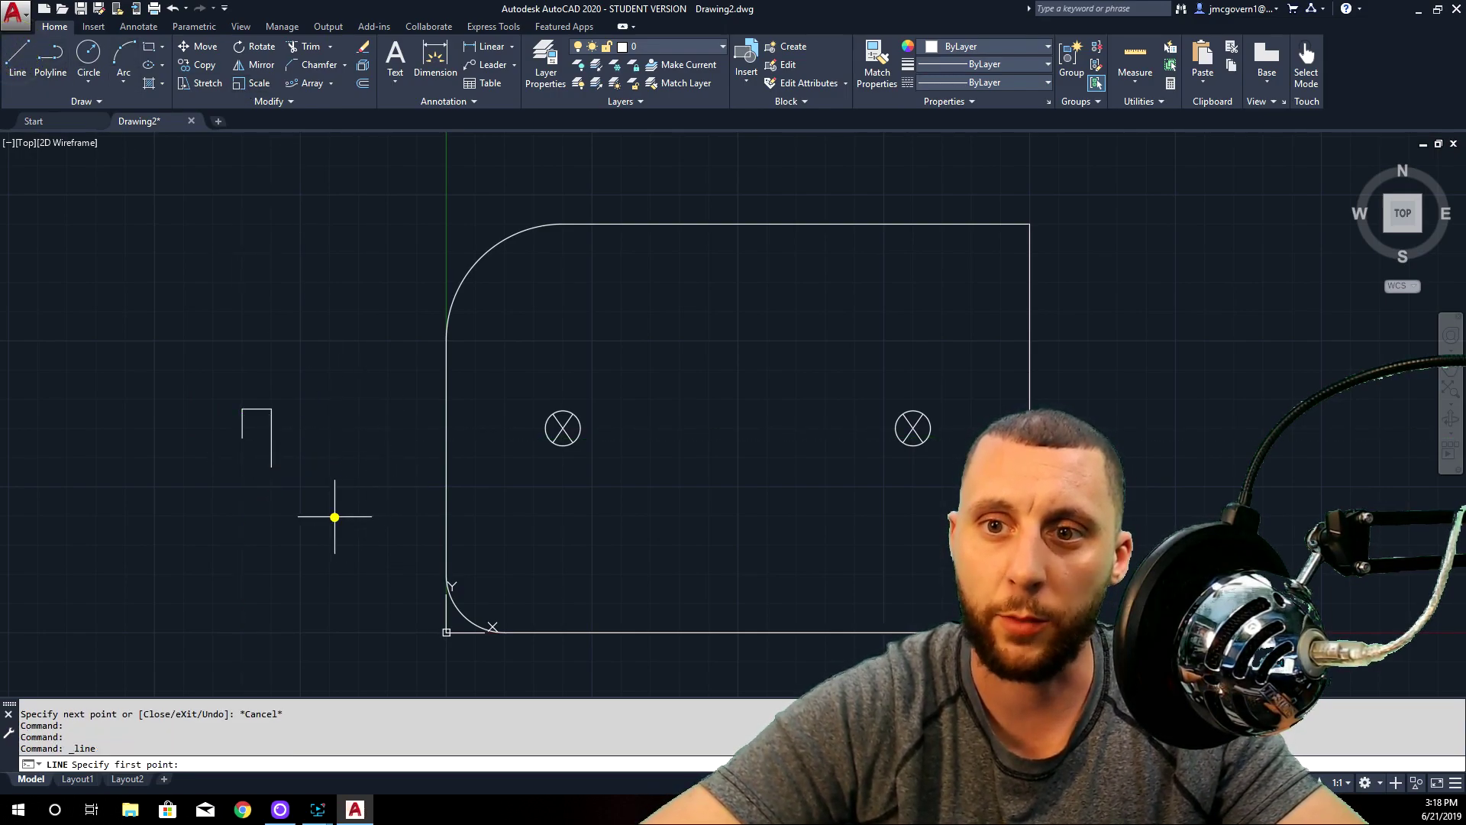
left_click(334, 514)
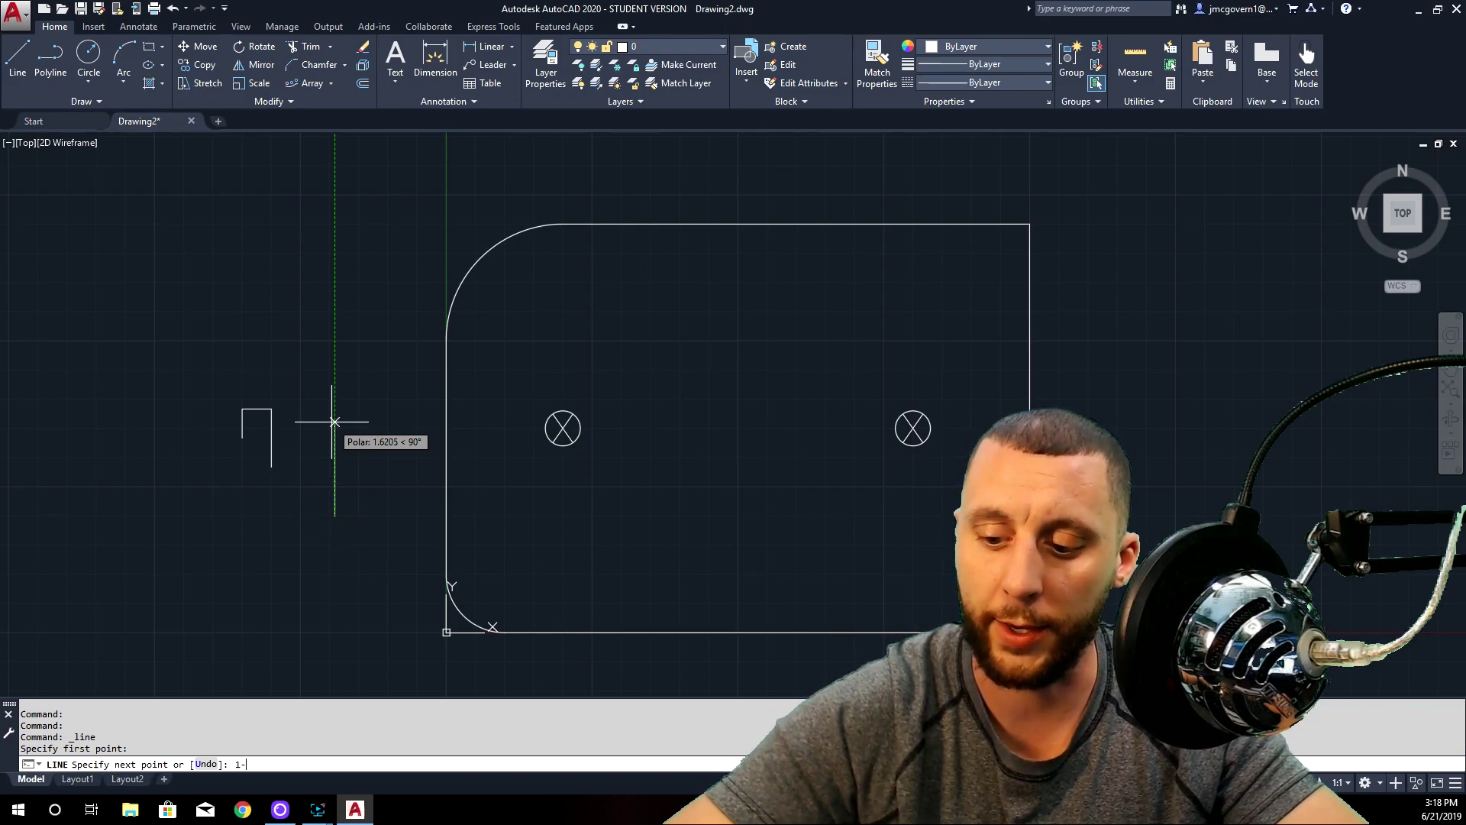
type("1-1/2")
key("Return")
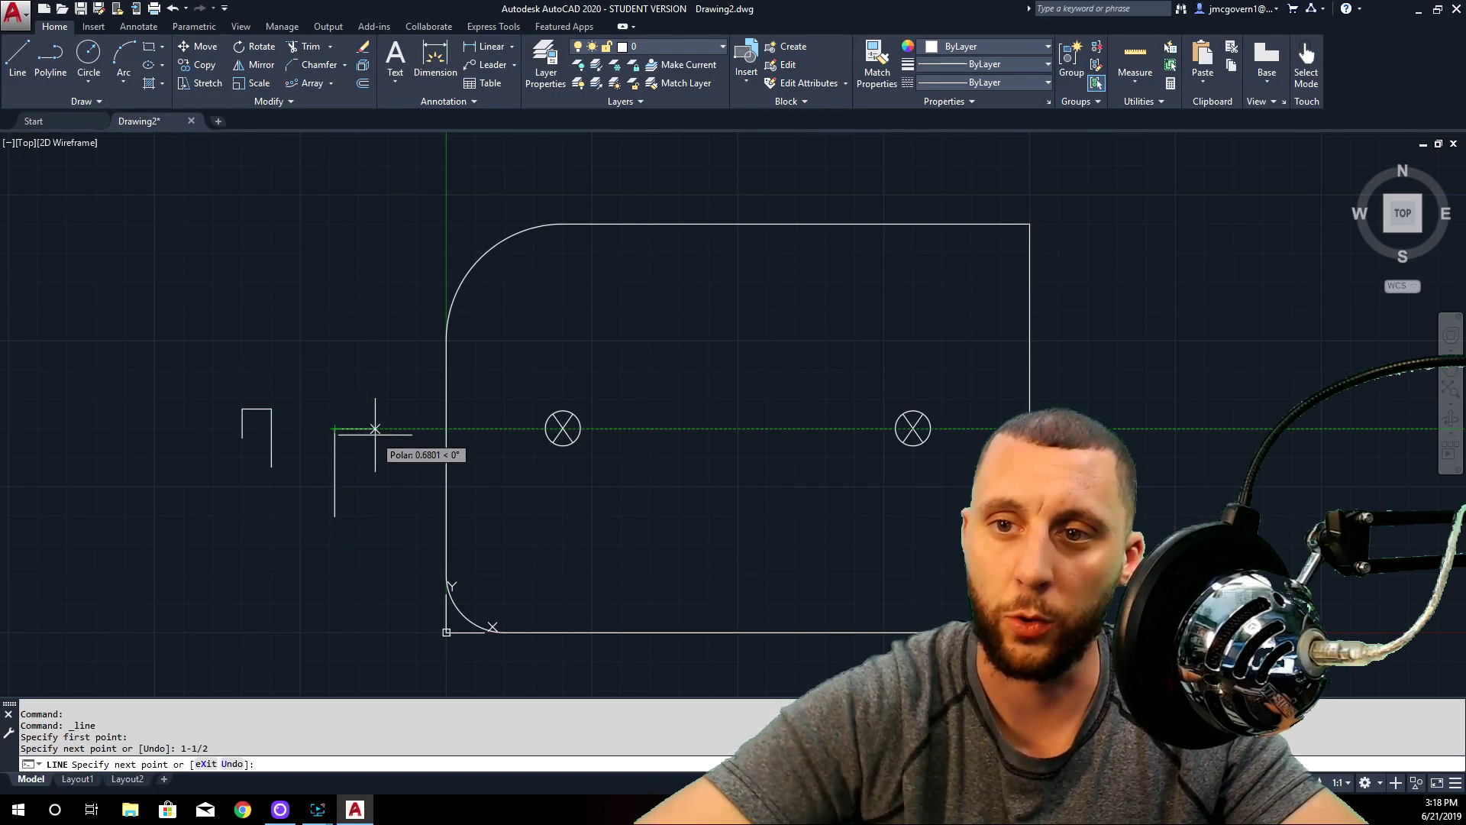
type("1.5")
key("Return")
key("Escape")
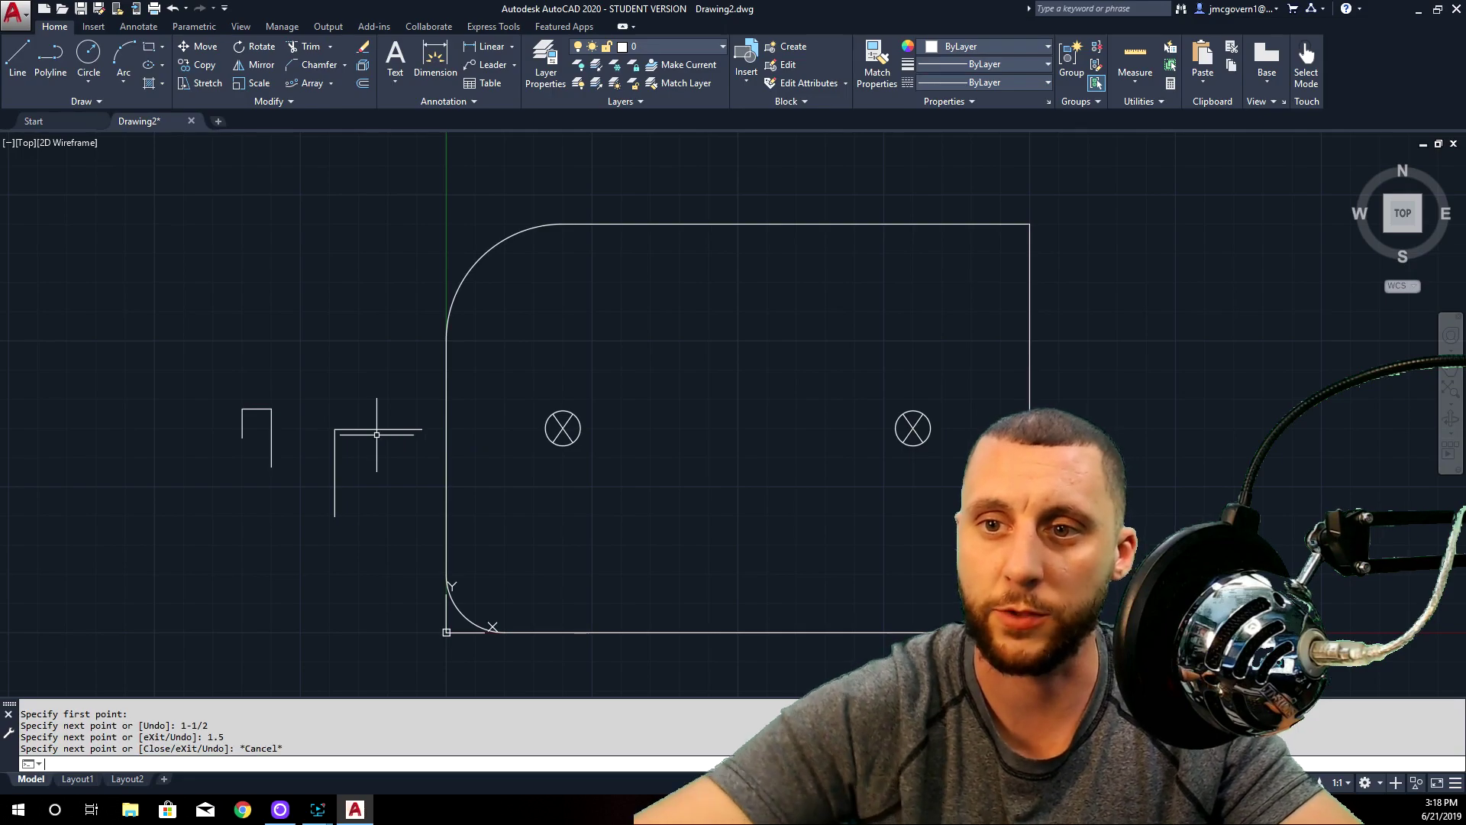
- Erase all the test lines outside the rectangle's left side
left_click(370, 386)
left_click(164, 498)
key("Delete")
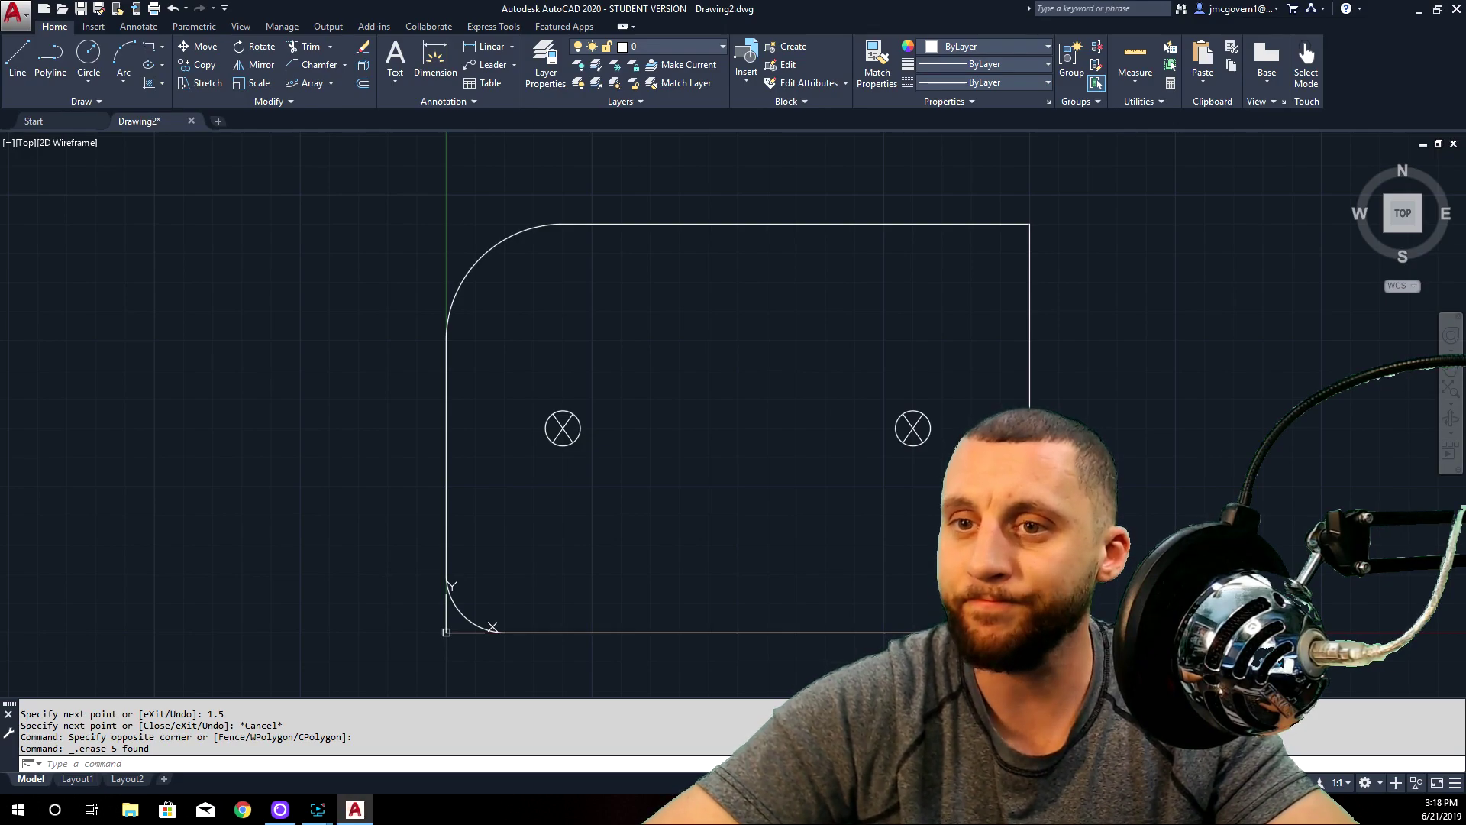
- Chamfer the lower-right corner of the large rectangle with both distances set to 1
left_click(320, 64)
left_click(302, 764)
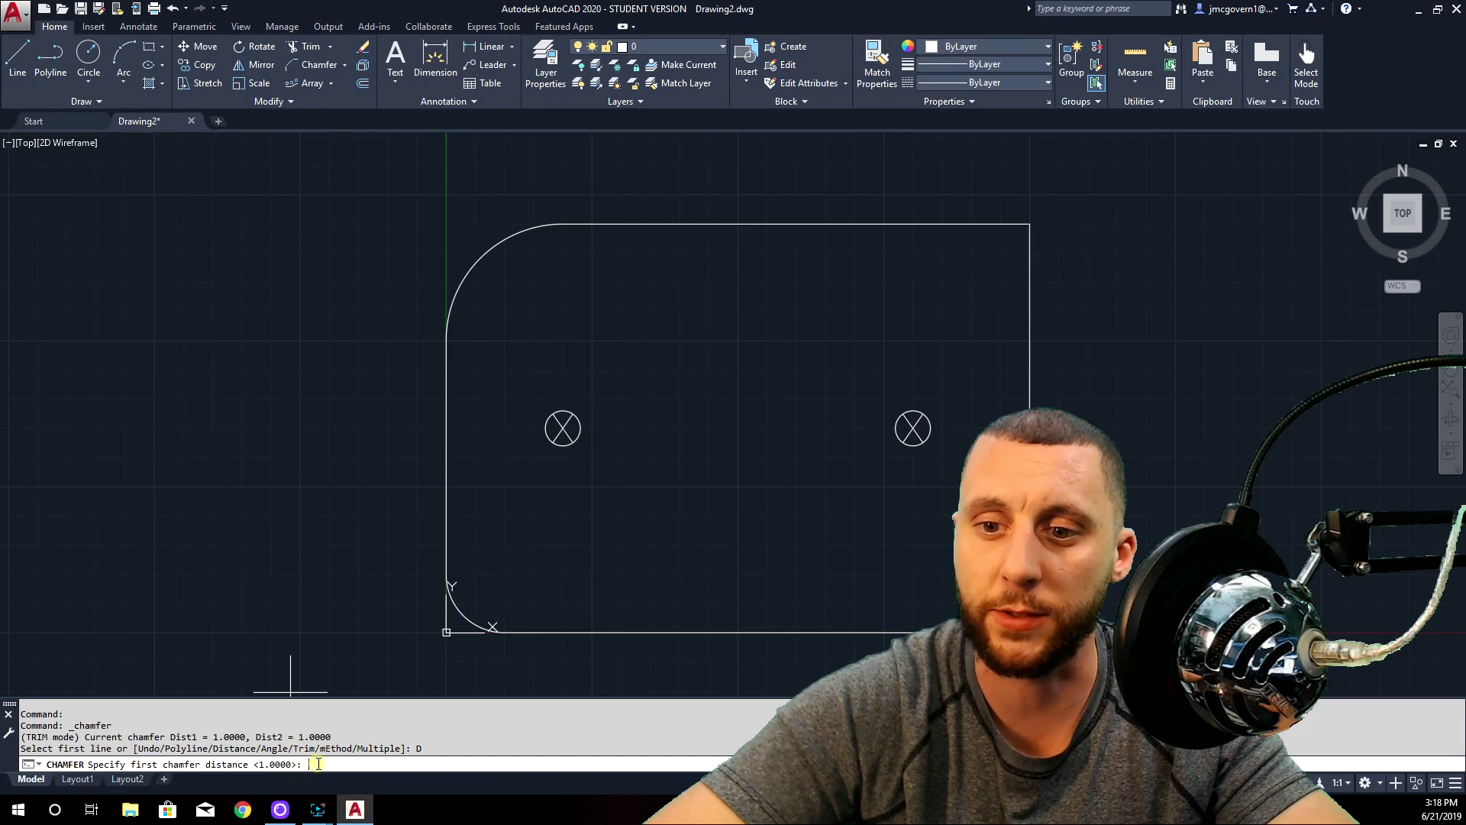
type("1")
key("Return")
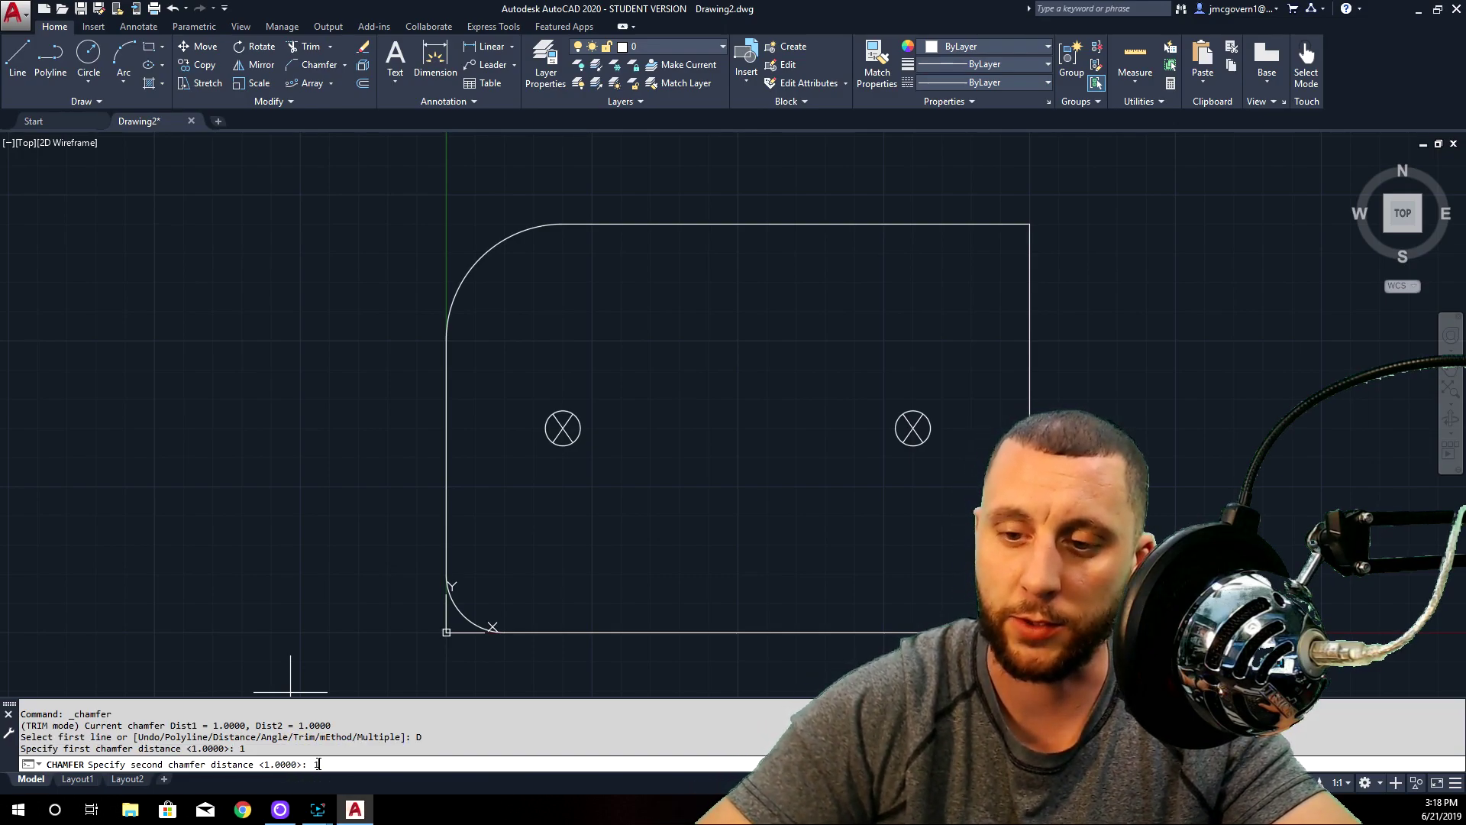
type("1")
key("Return")
left_click(986, 631)
left_click(1030, 581)
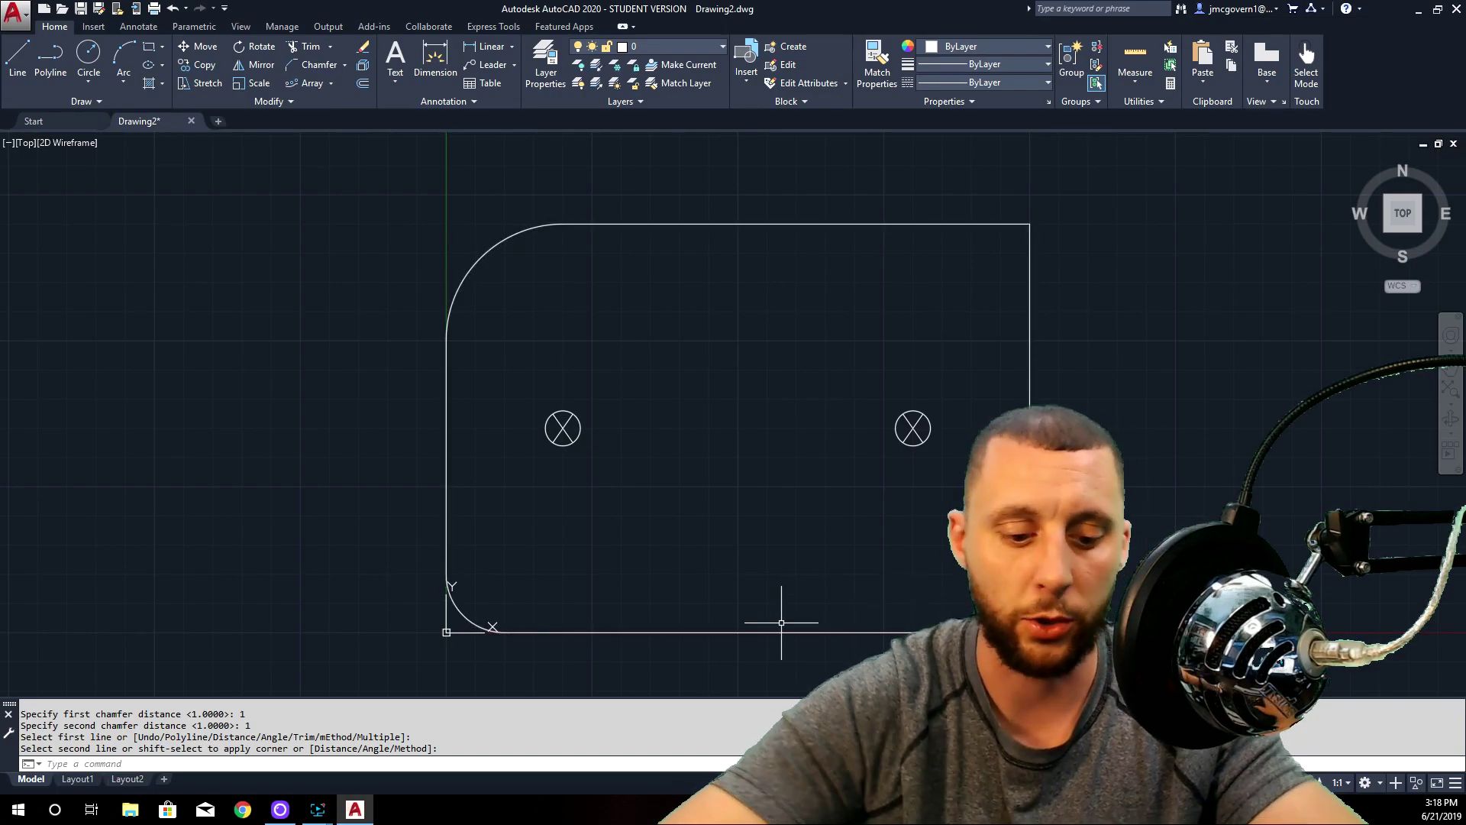
- Chamfer the rectangle's upper-right corner with a first distance of 5 along the top edge and a second distance of 1
type("chamfer")
key("Return")
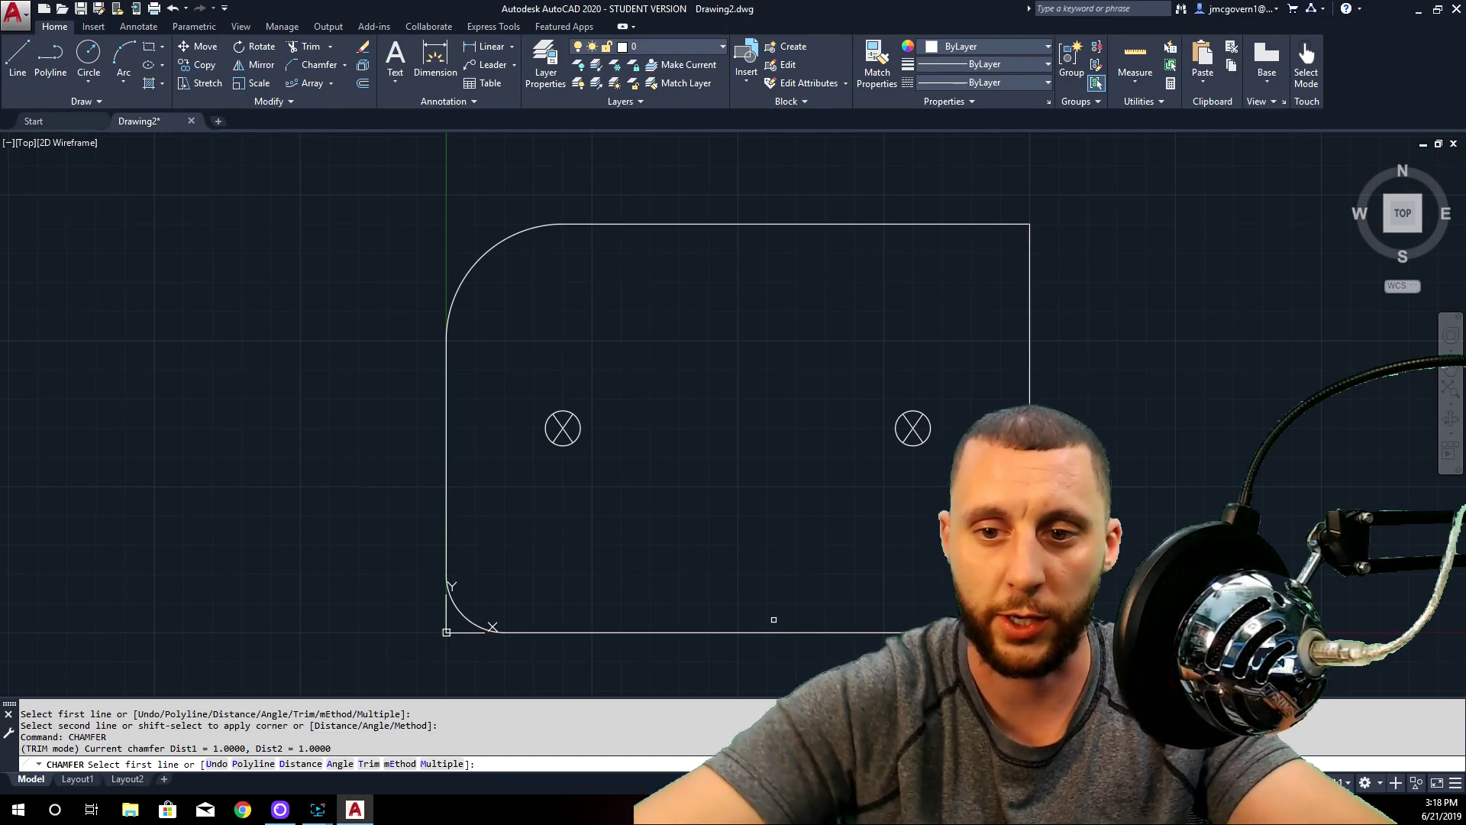
left_click(309, 763)
type("5")
key("Return")
type("1")
key("Return")
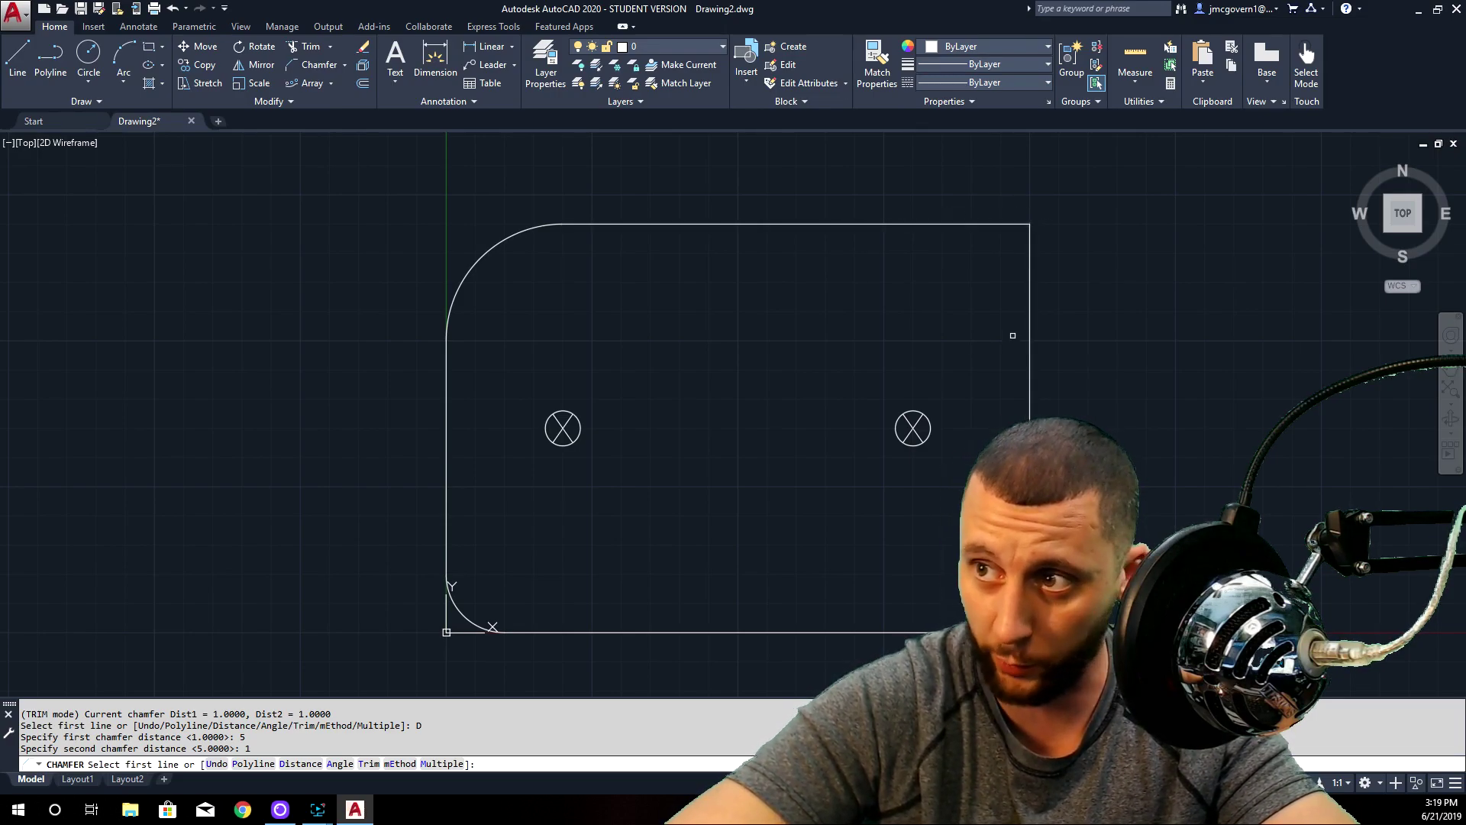
left_click(949, 224)
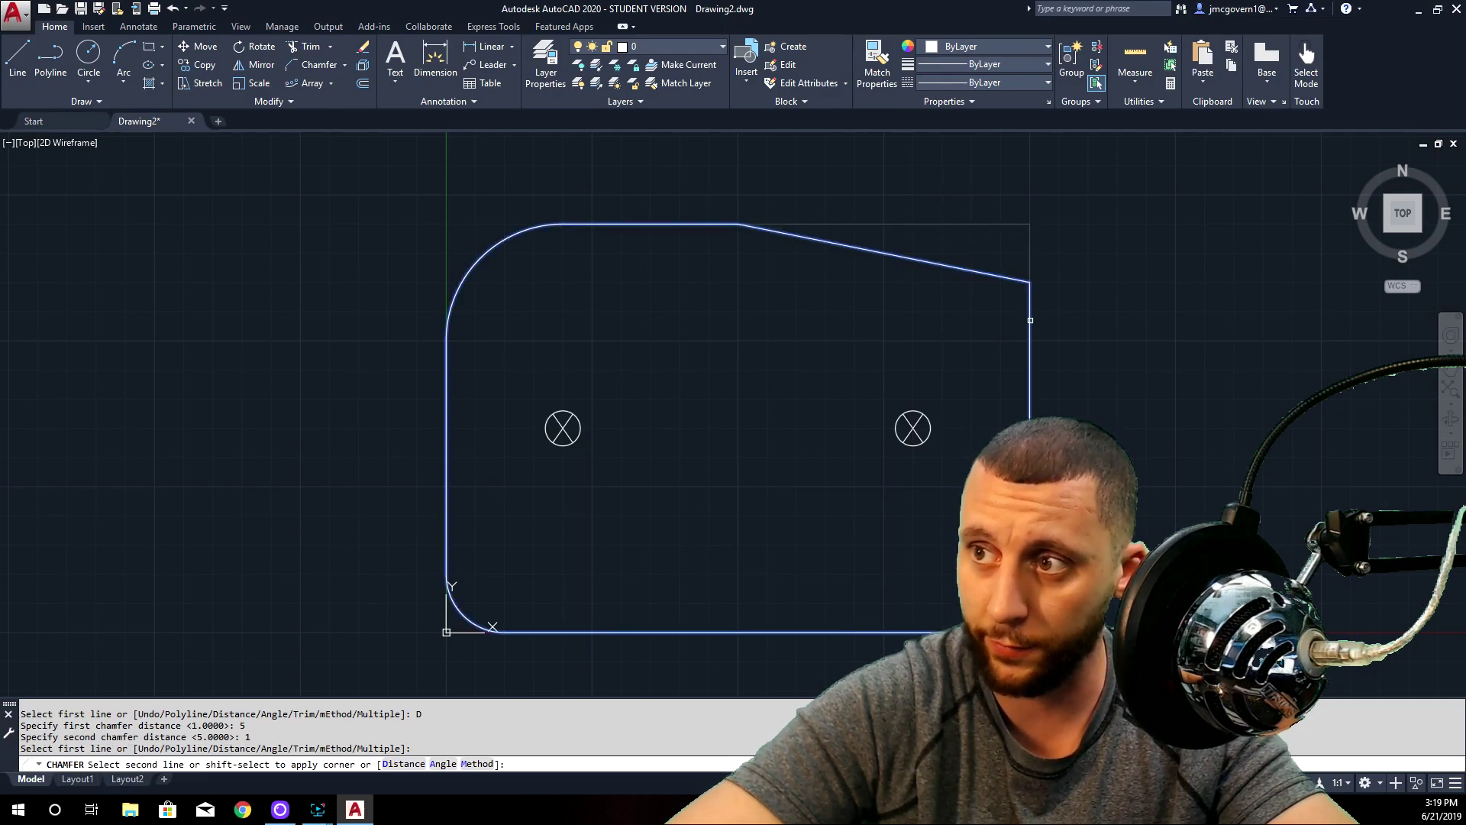
left_click(1030, 320)
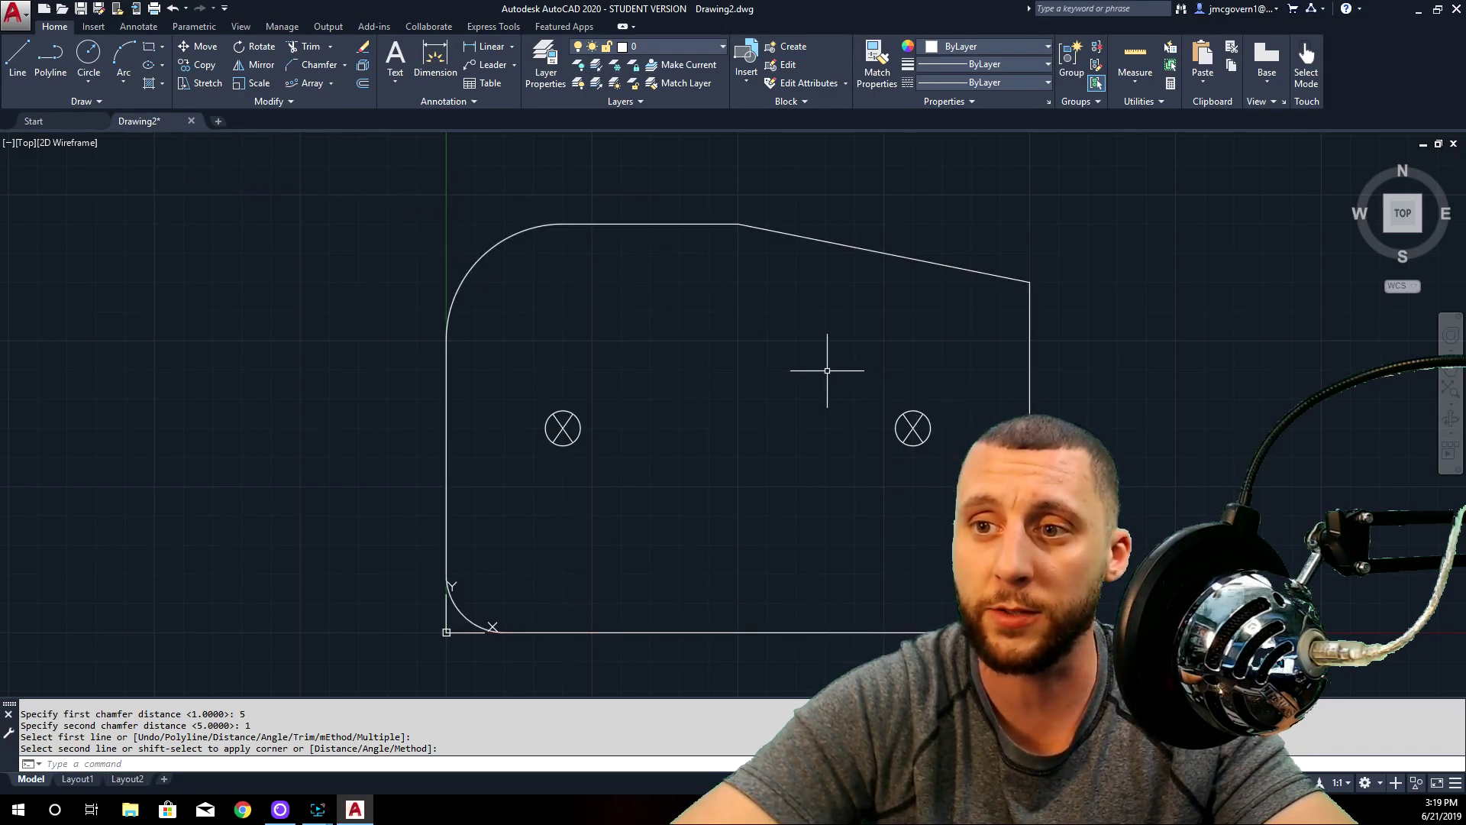
- Offset the filleted and chamfered outline by 1, once outward and once inward
scroll(828, 376, "down", 3)
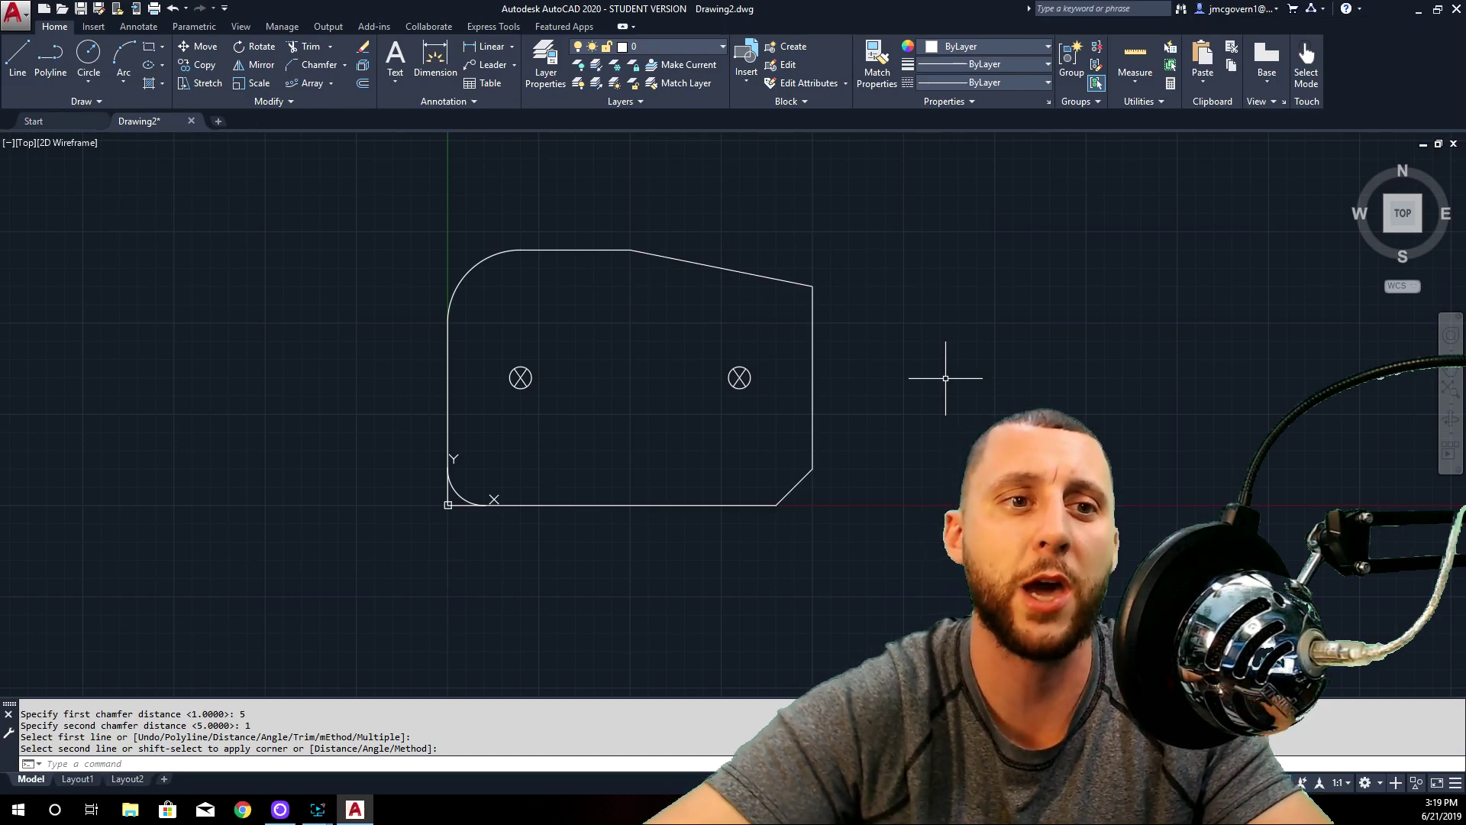
key("Escape")
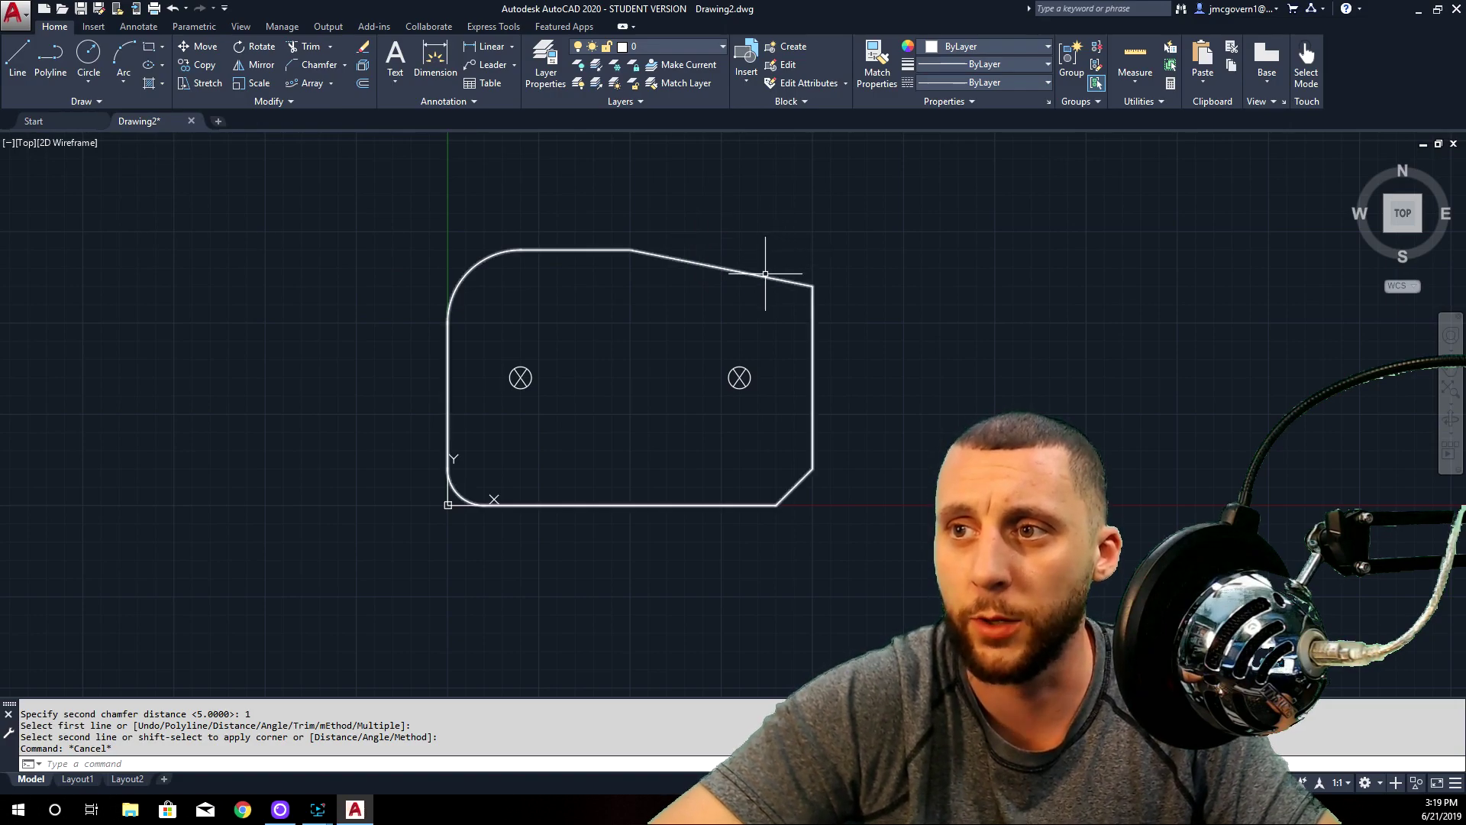
left_click(365, 85)
type("1")
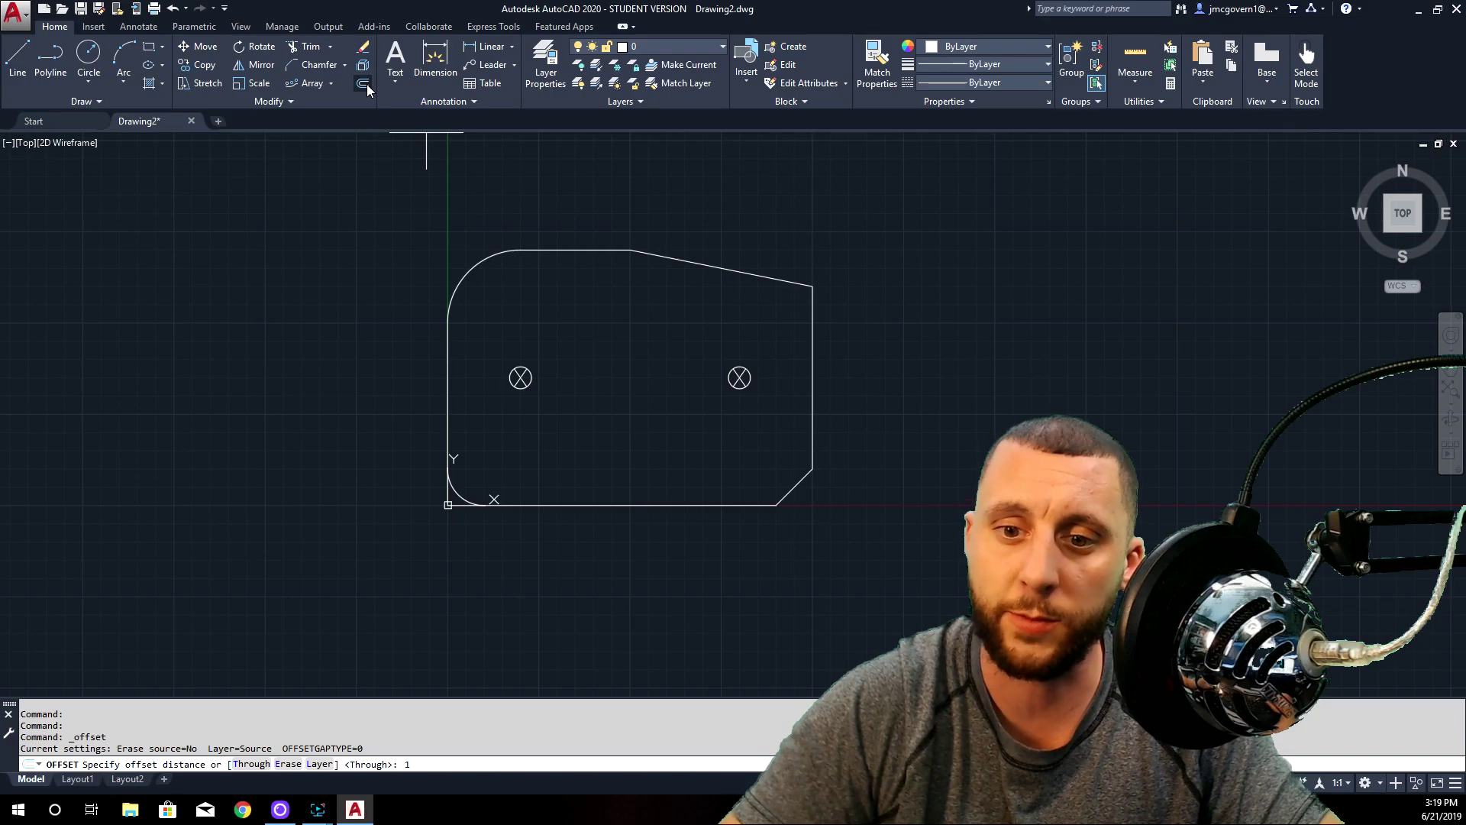
key("Return")
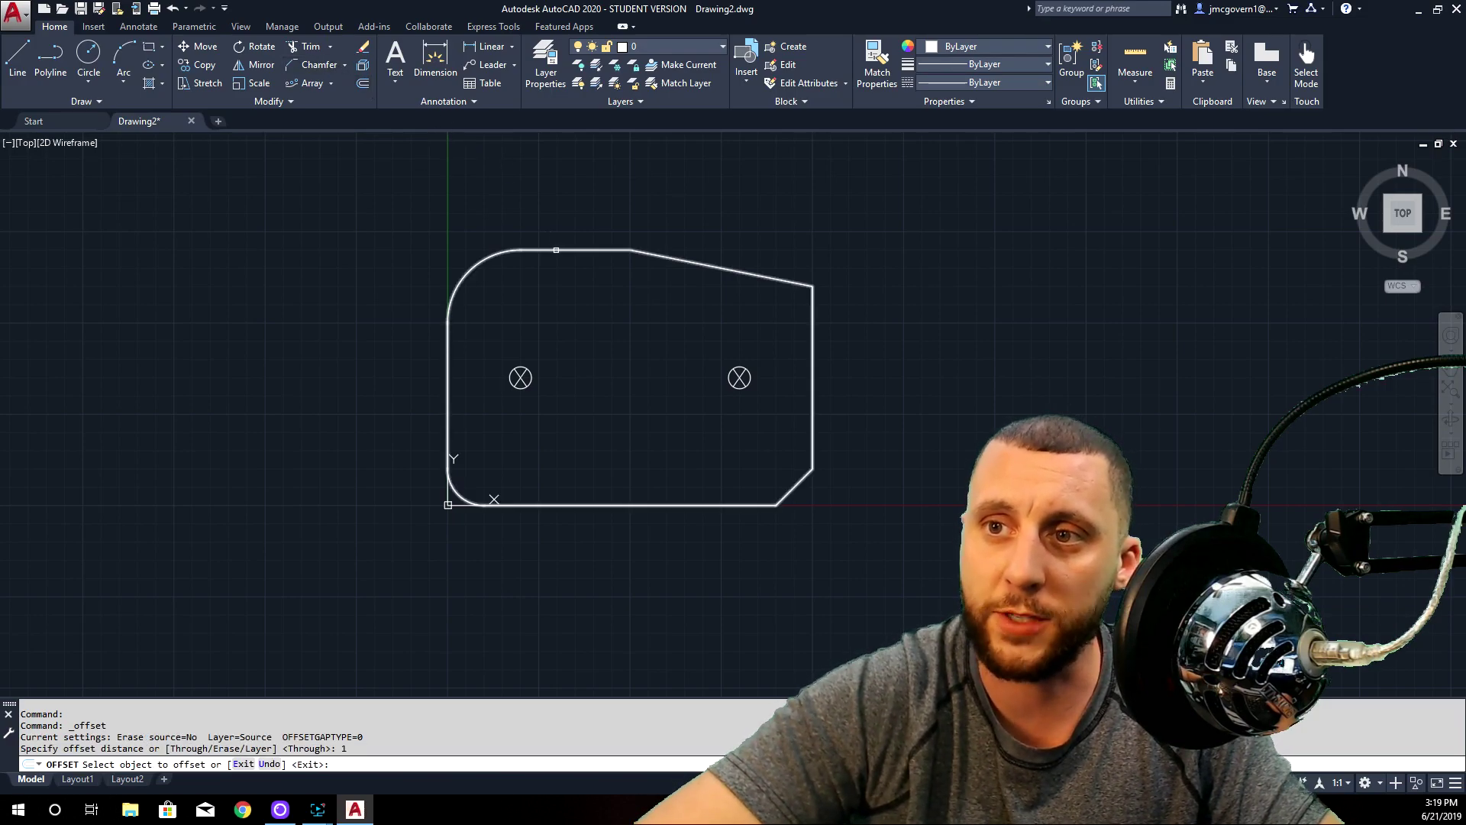
left_click(554, 243)
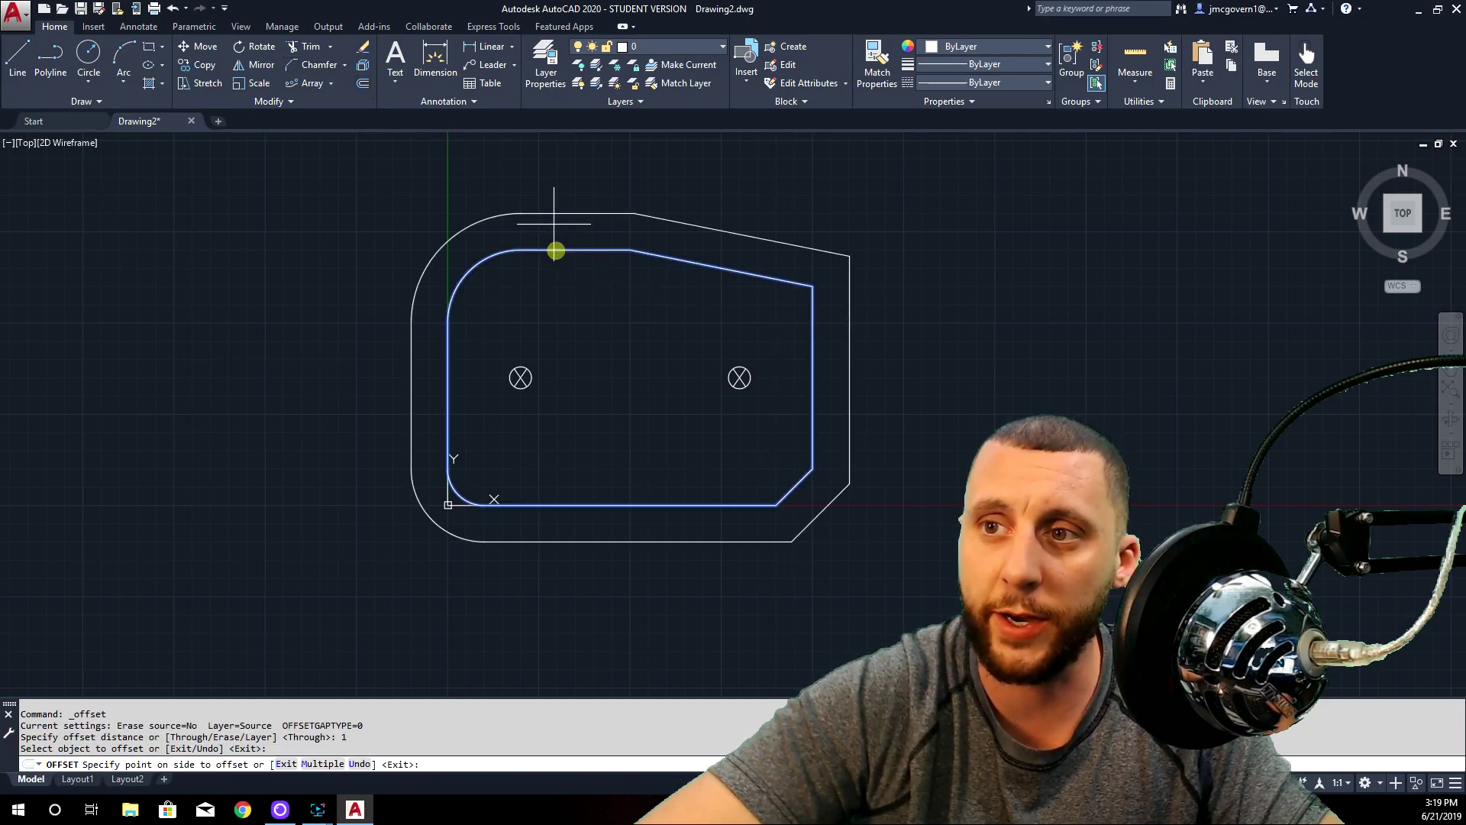
left_click(538, 142)
left_click(559, 249)
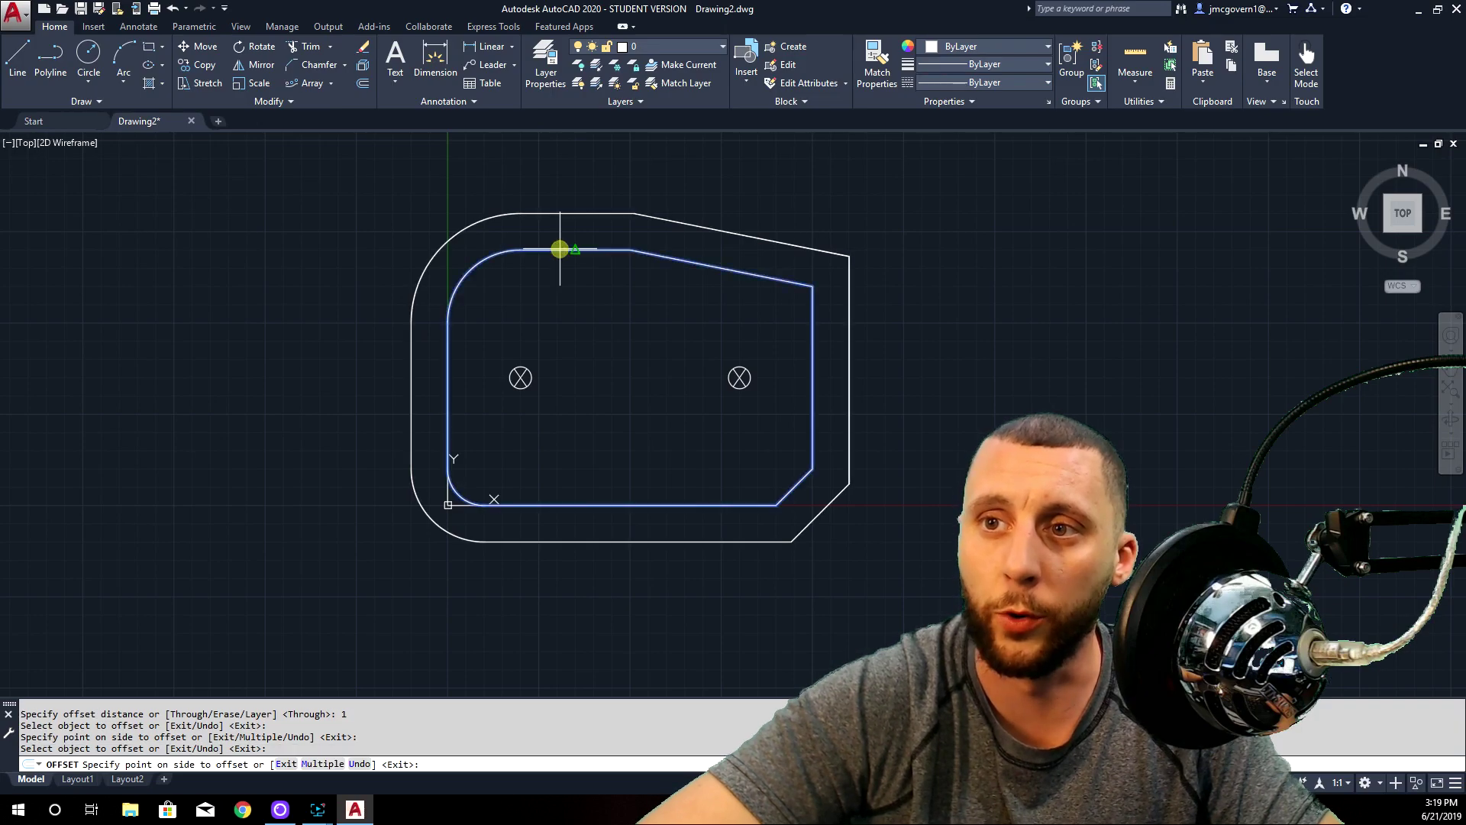
left_click(601, 323)
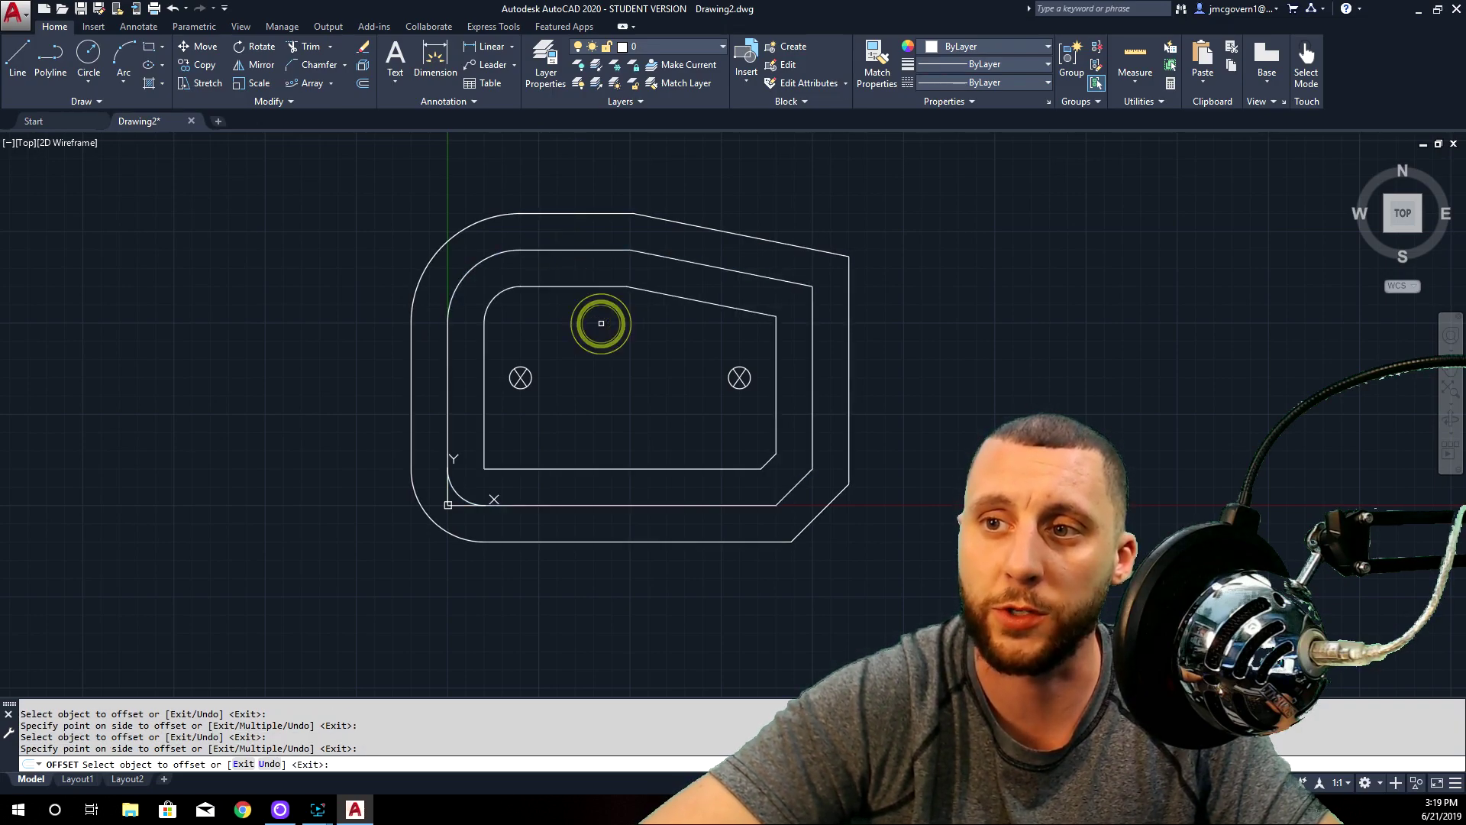